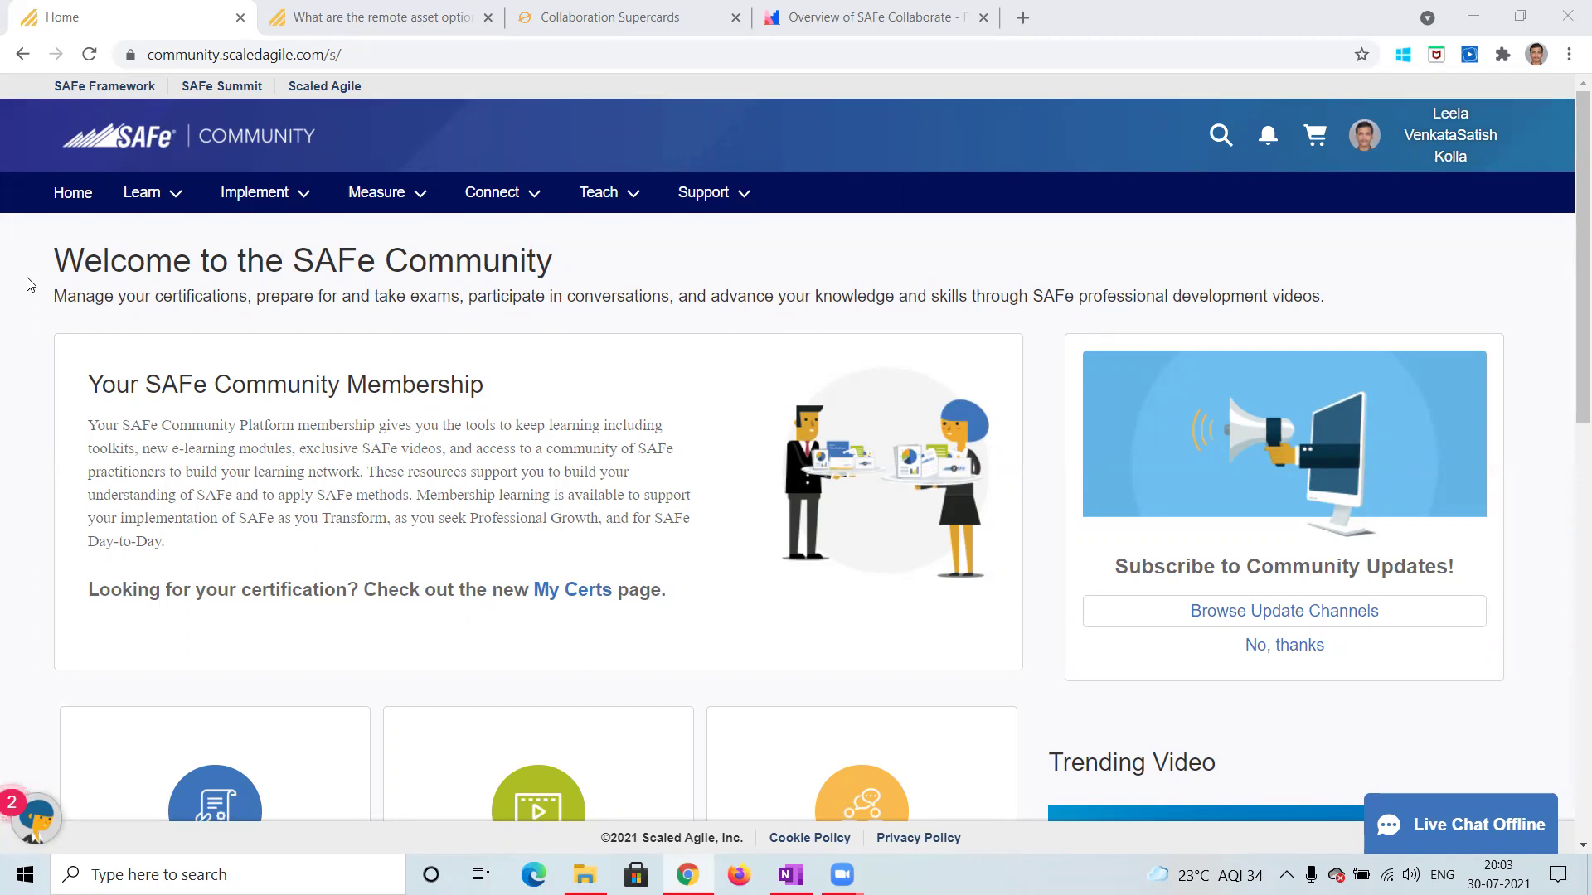
# Step: Glance at the SAFe Collaborate note in OneNote, then examine the course-by-course remote asset options table in the Chrome support article
pyautogui.click(790, 874)
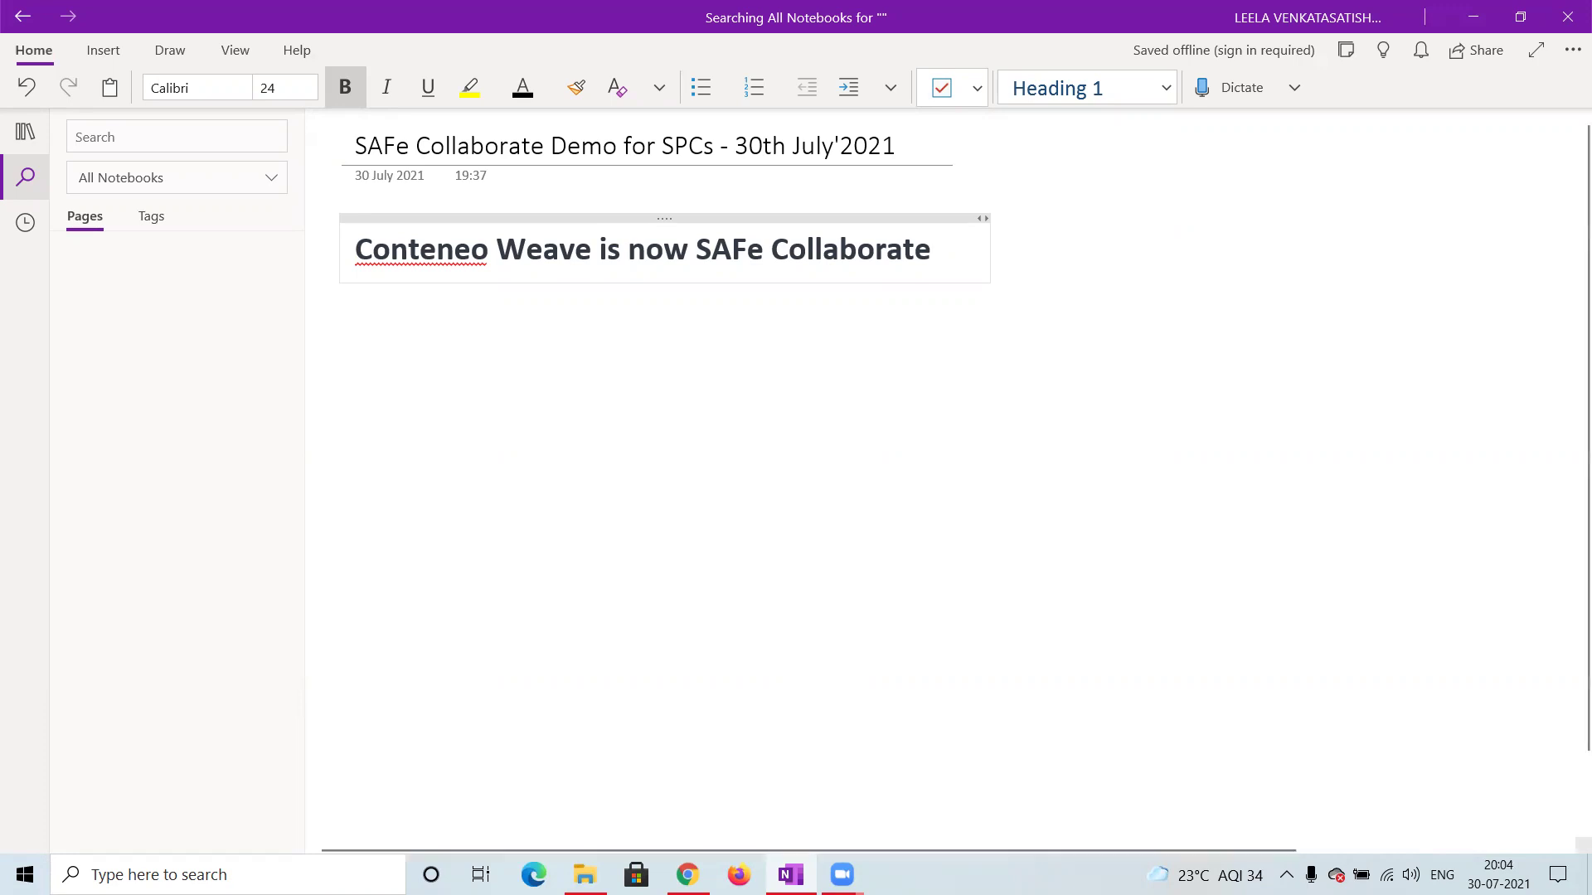
pyautogui.moveTo(687, 874)
pyautogui.click(687, 787)
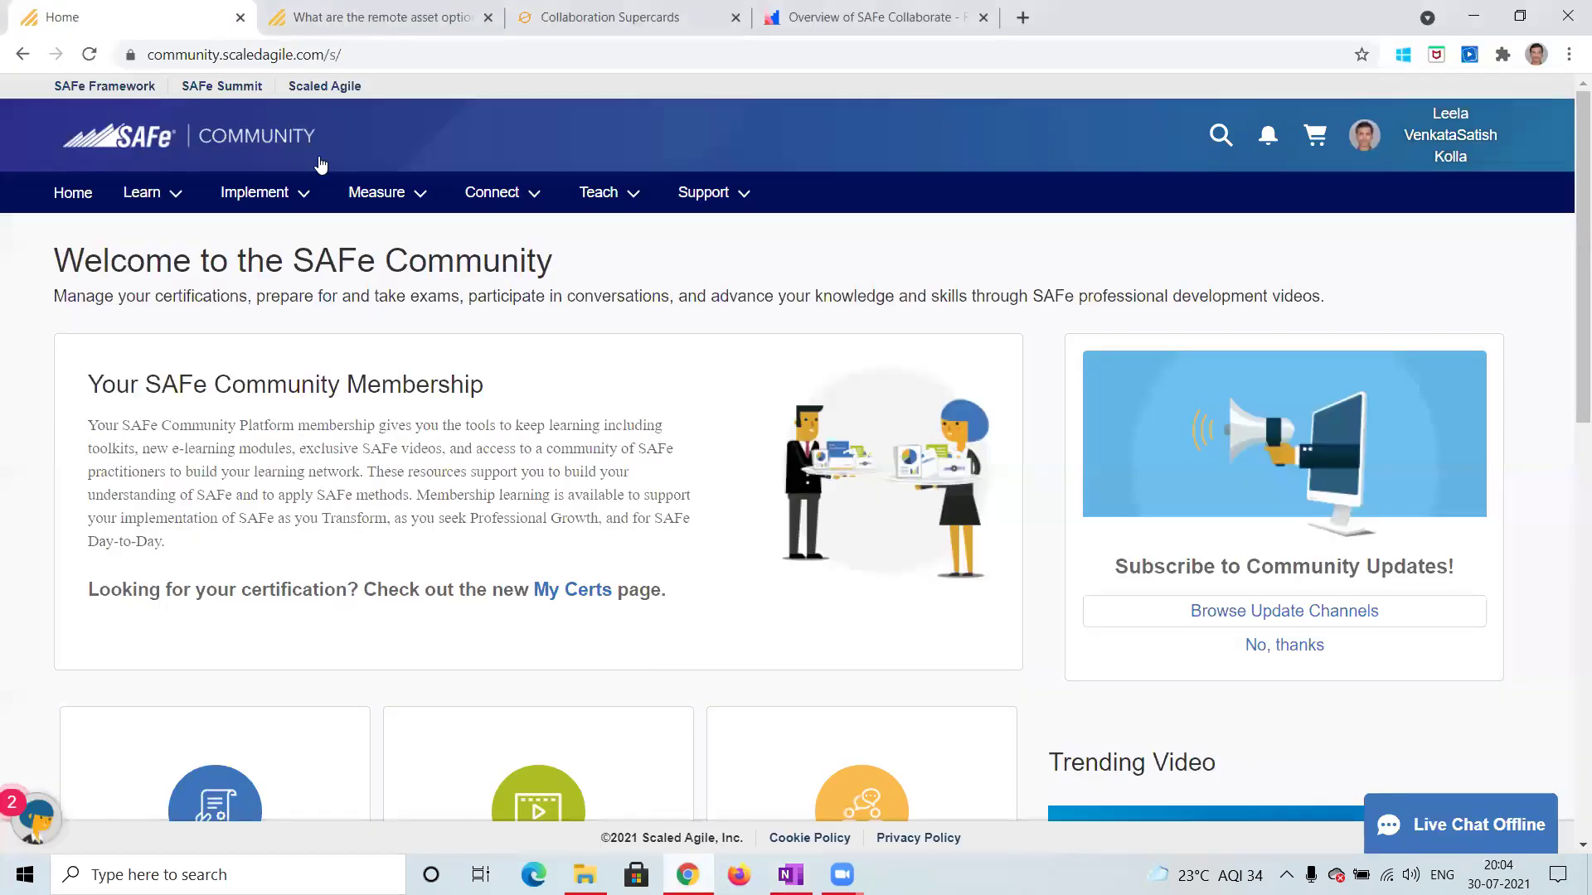
pyautogui.click(273, 29)
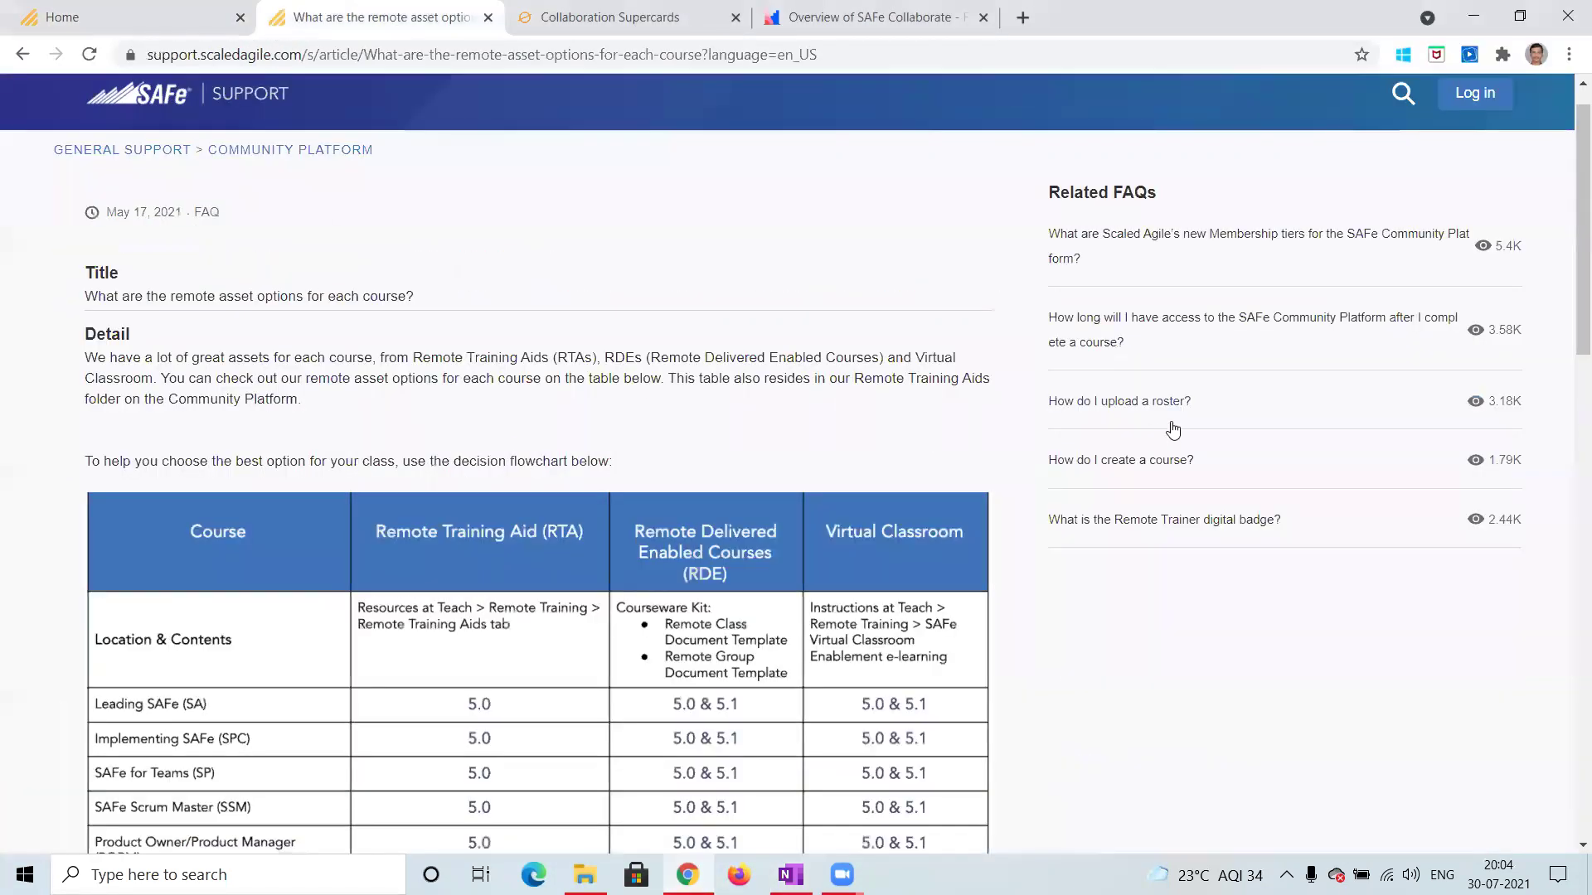
pyautogui.scroll(-2, 1569, 342)
pyautogui.scroll(-3, 1569, 342)
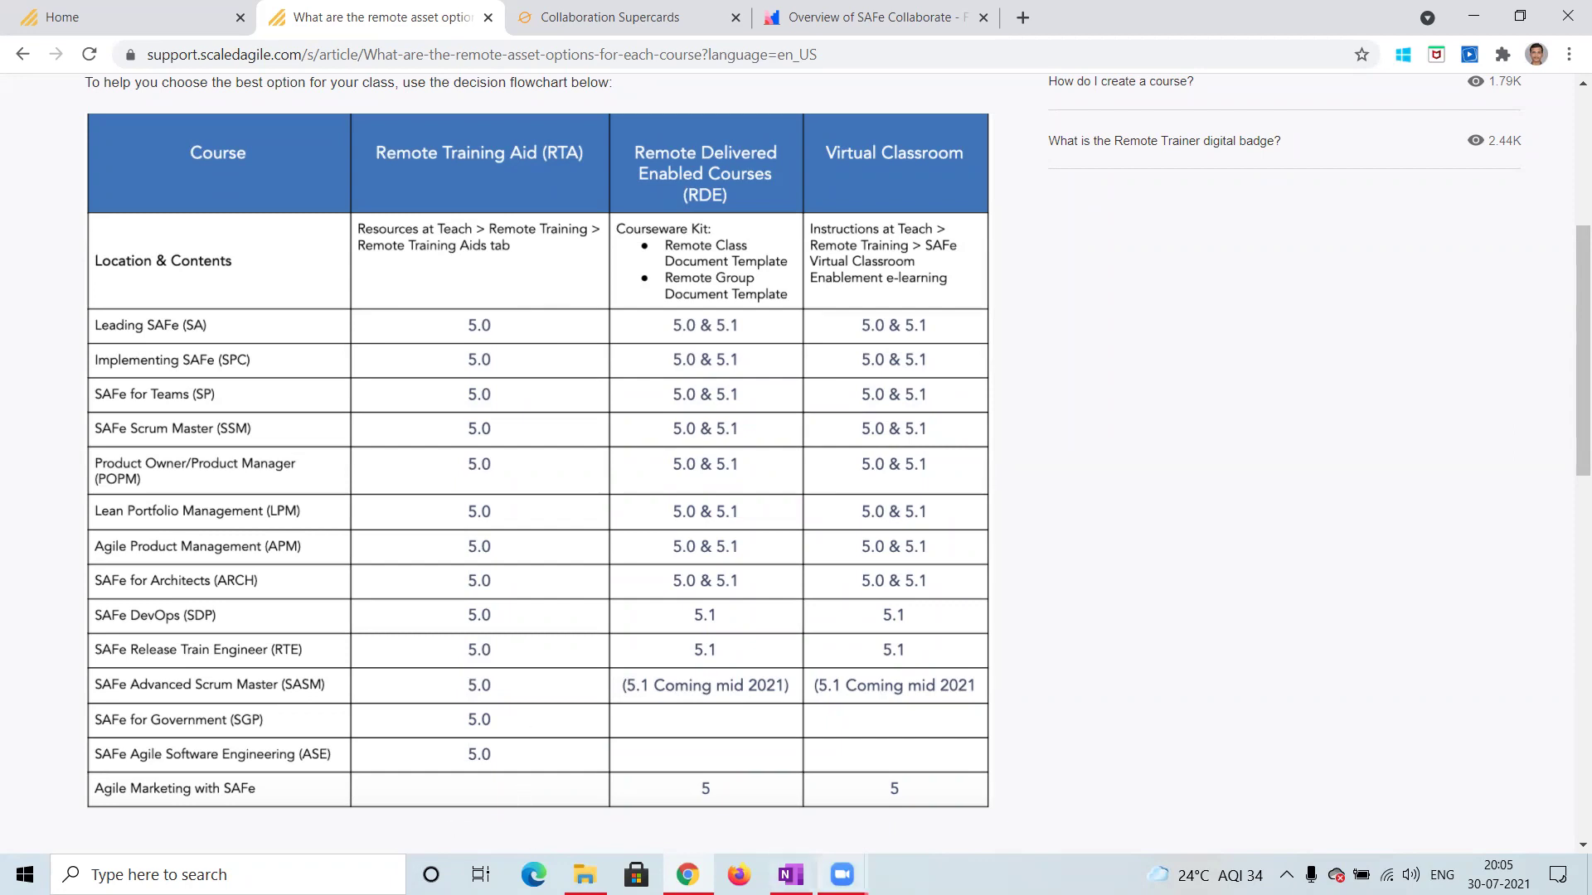
# Step: Switch to OneNote and add the line "1st - How we can use Collaborate for SAFe Training session's" below the Conteneo Weave heading
pyautogui.click(791, 874)
pyautogui.press('Return')
pyautogui.press('Return')
pyautogui.write('1st ')
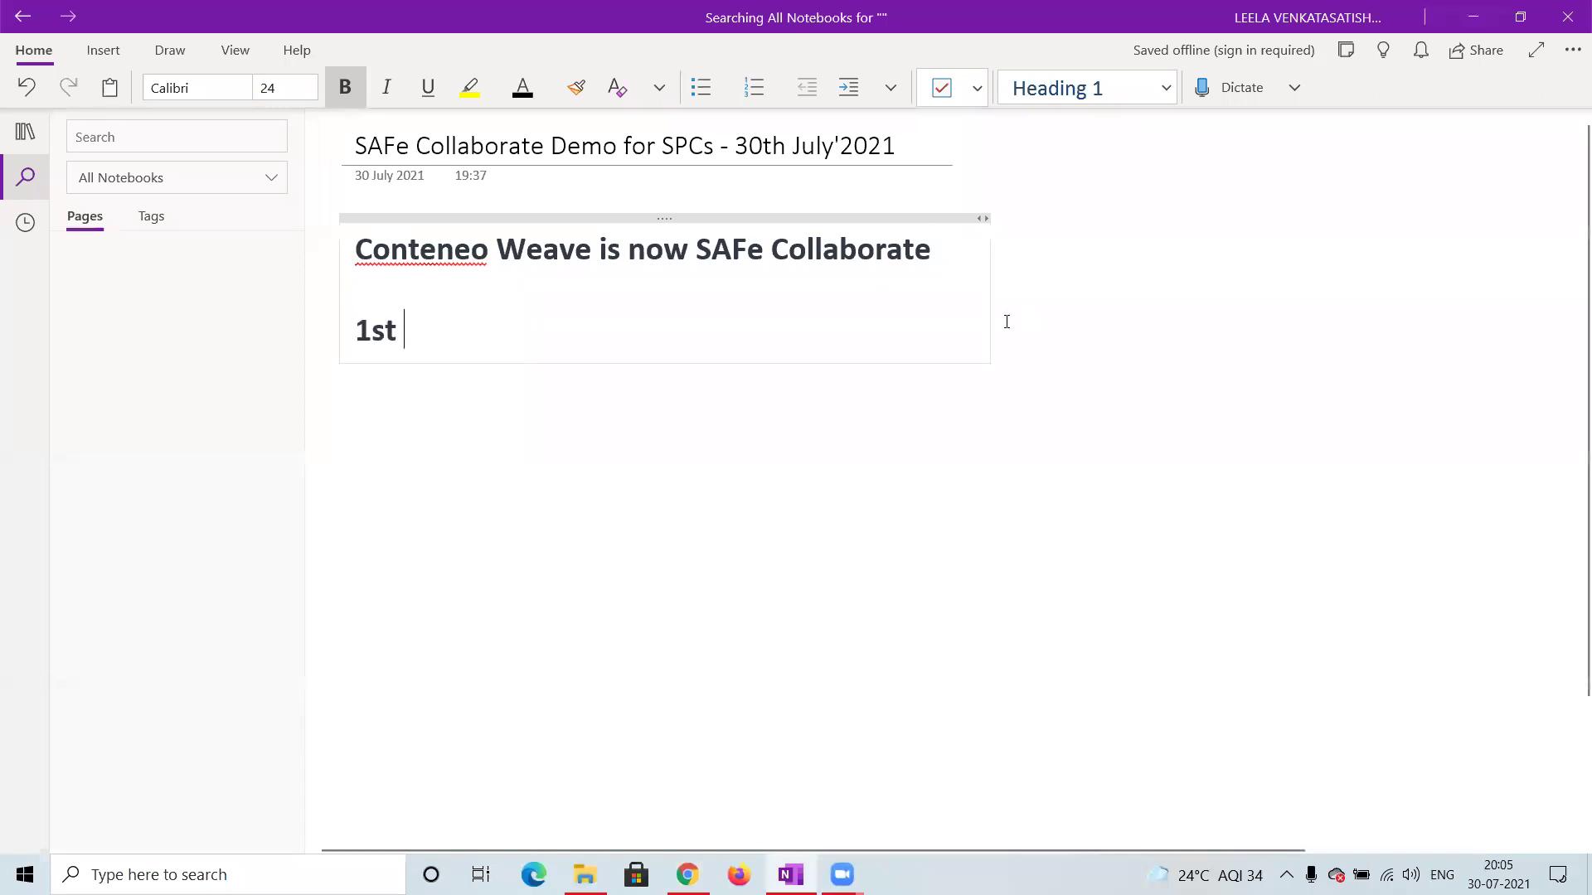
pyautogui.write('- How')
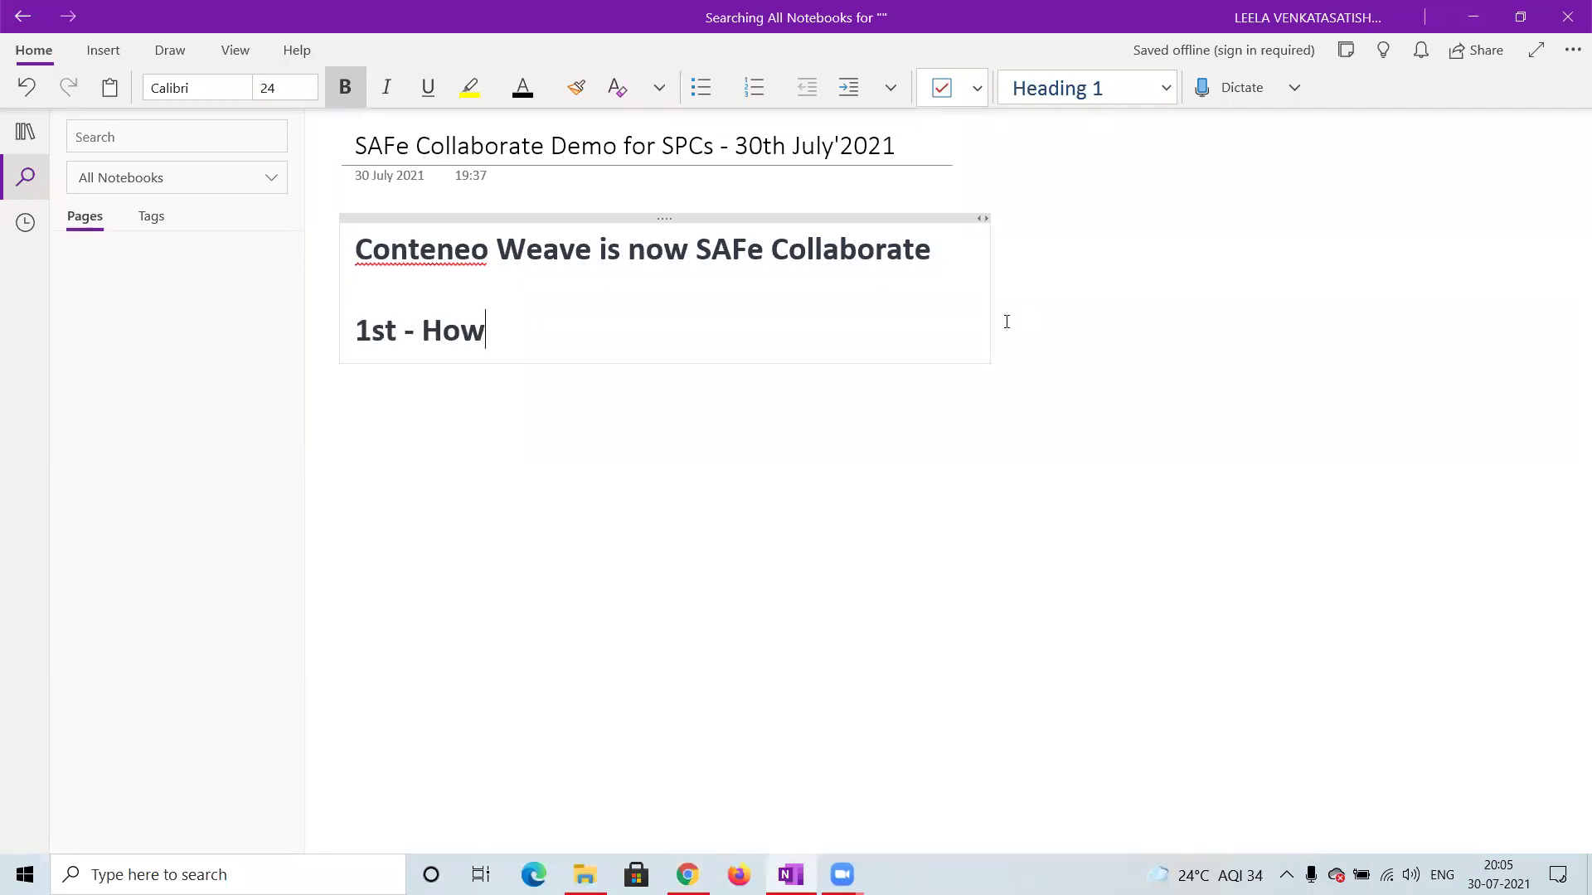
pyautogui.write(' we can use ')
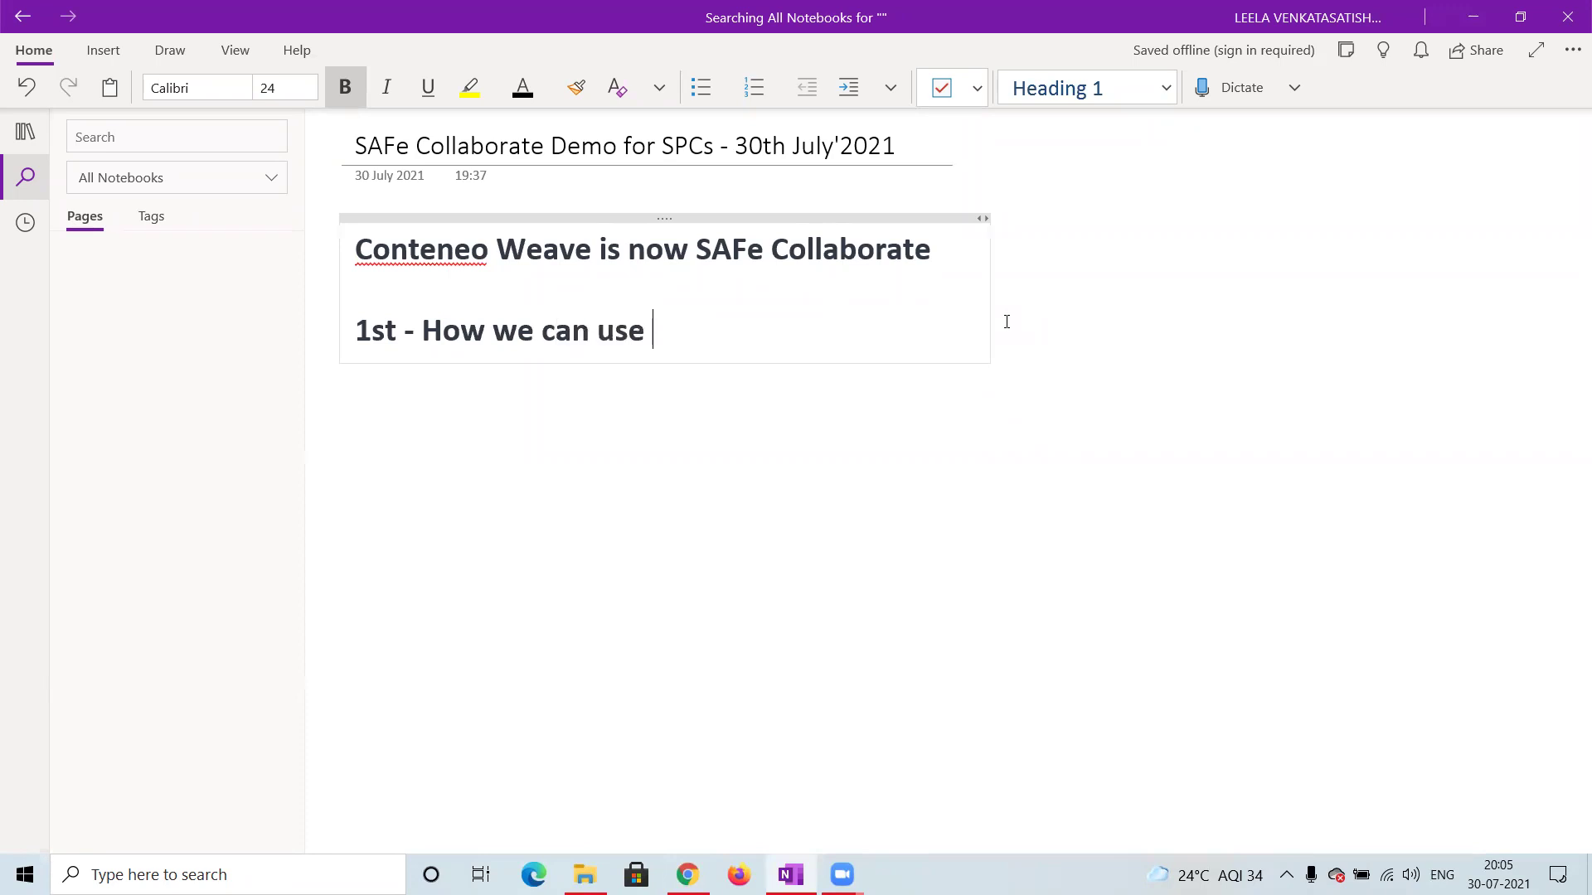
pyautogui.write('Collaborate')
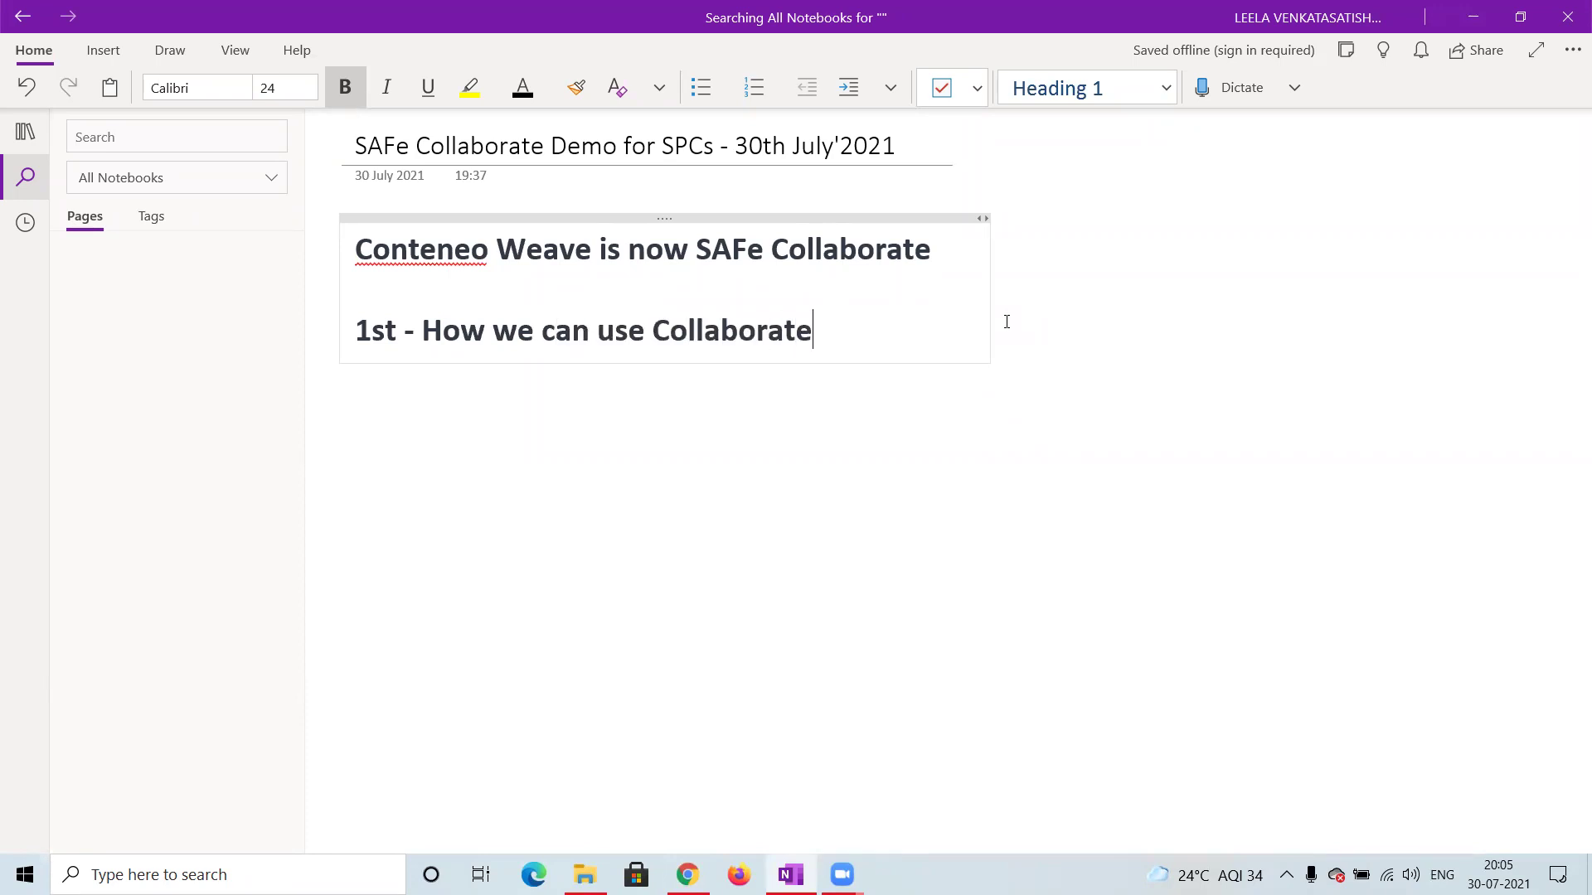
pyautogui.write(' for SAFe Trainin gs')
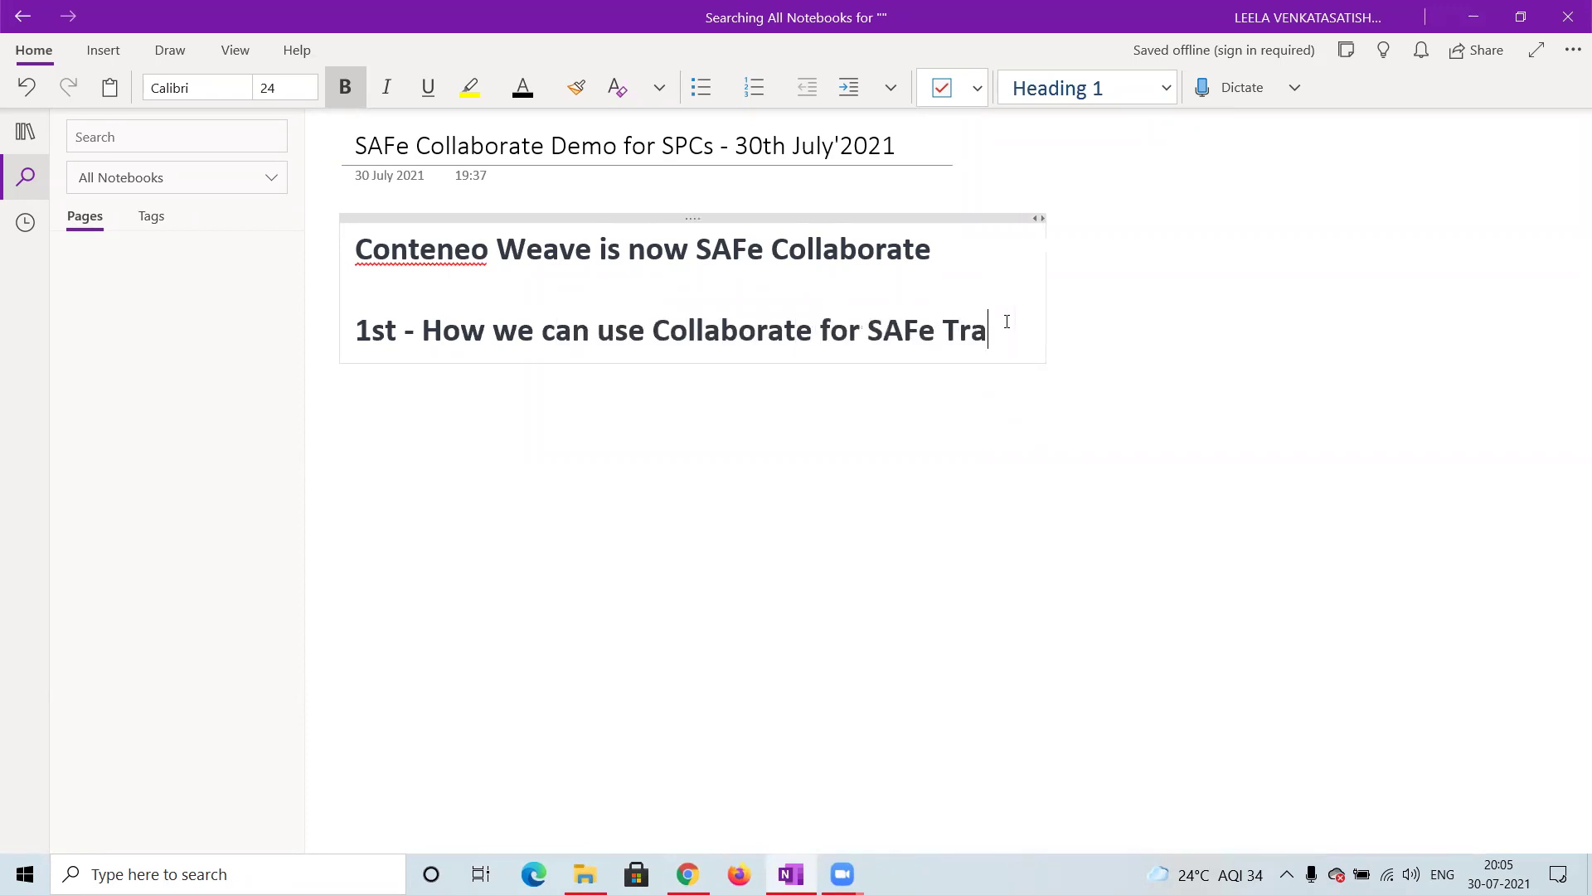
pyautogui.press('BackSpace')
pyautogui.press('BackSpace')
pyautogui.press('BackSpace')
pyautogui.write('g se')
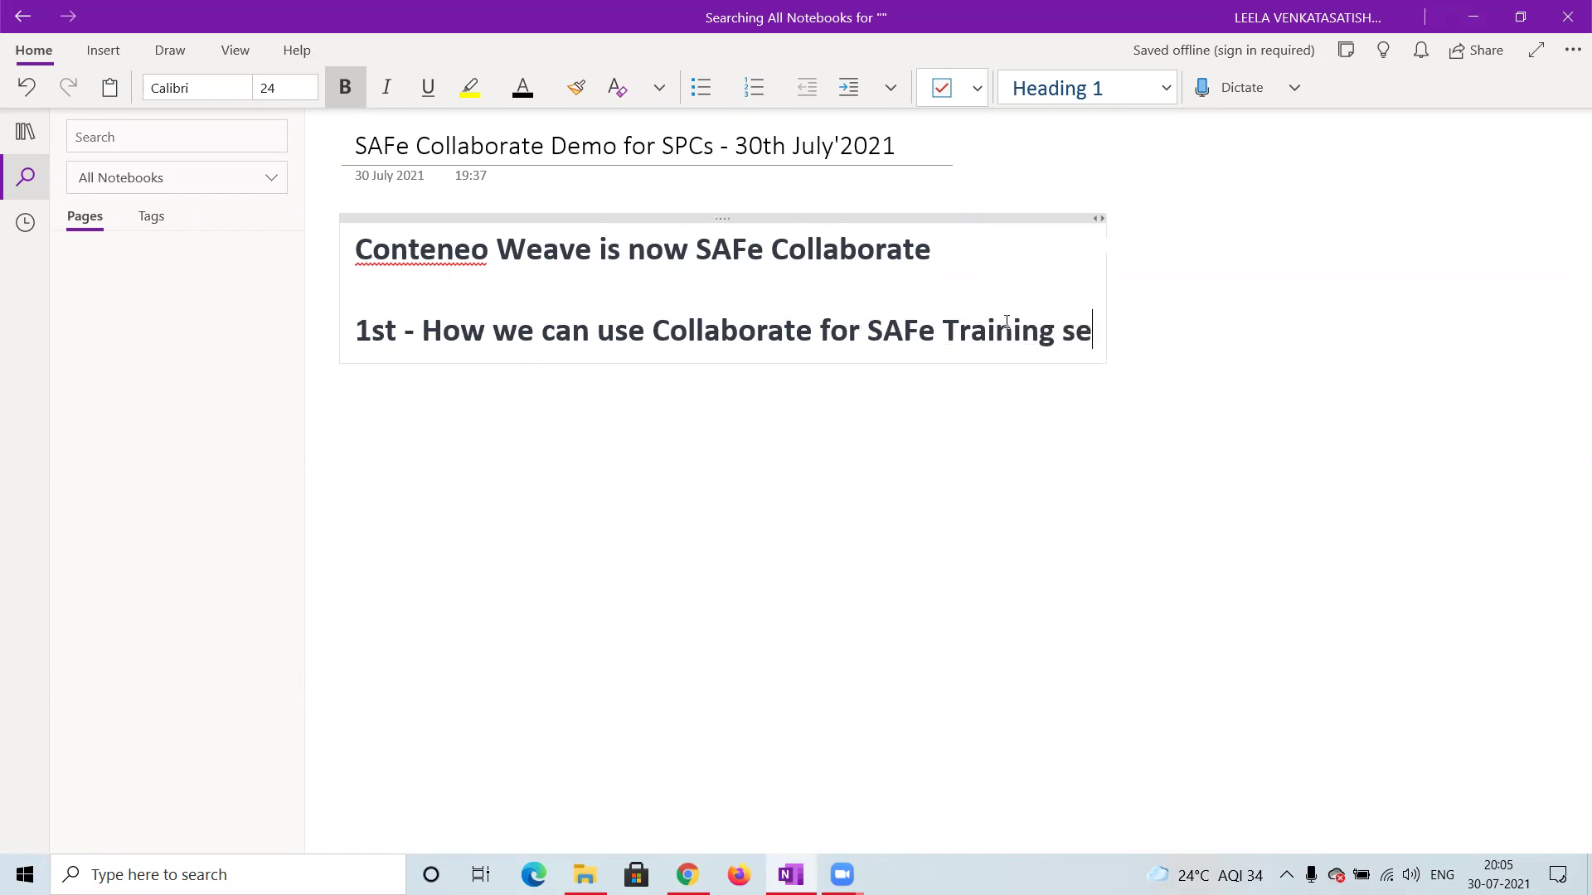
pyautogui.write("ssion's")
# Step: Add a second agenda line to the note reading "2nd - How to make use of the available templates"
pyautogui.press('Return')
pyautogui.press('Return')
pyautogui.write('2nd -')
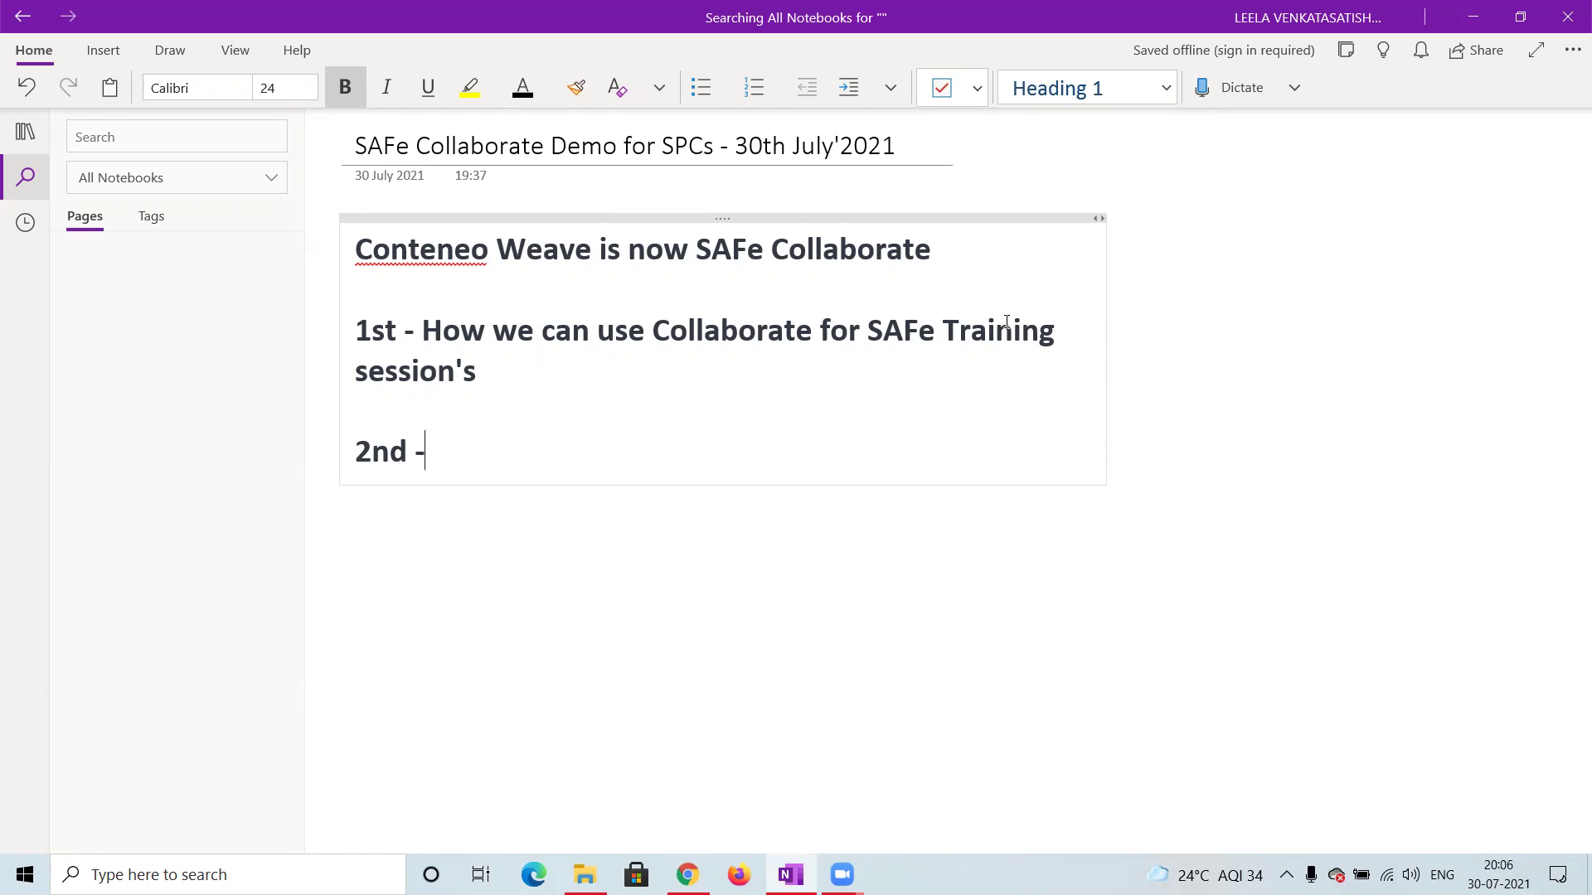
pyautogui.write('How to make use of ')
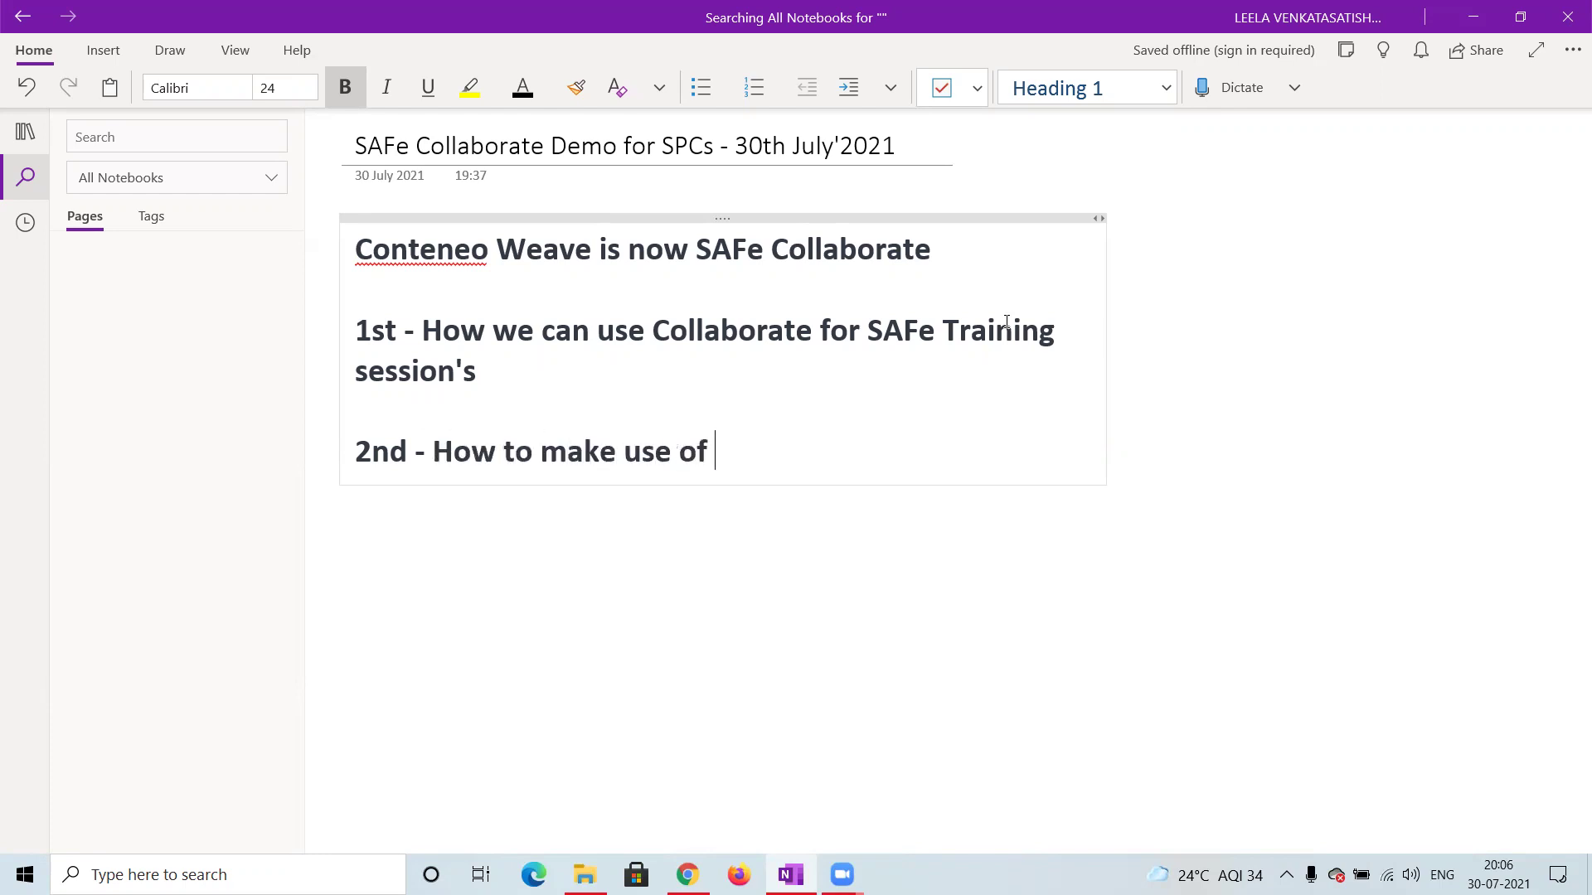
pyautogui.write('the availabl')
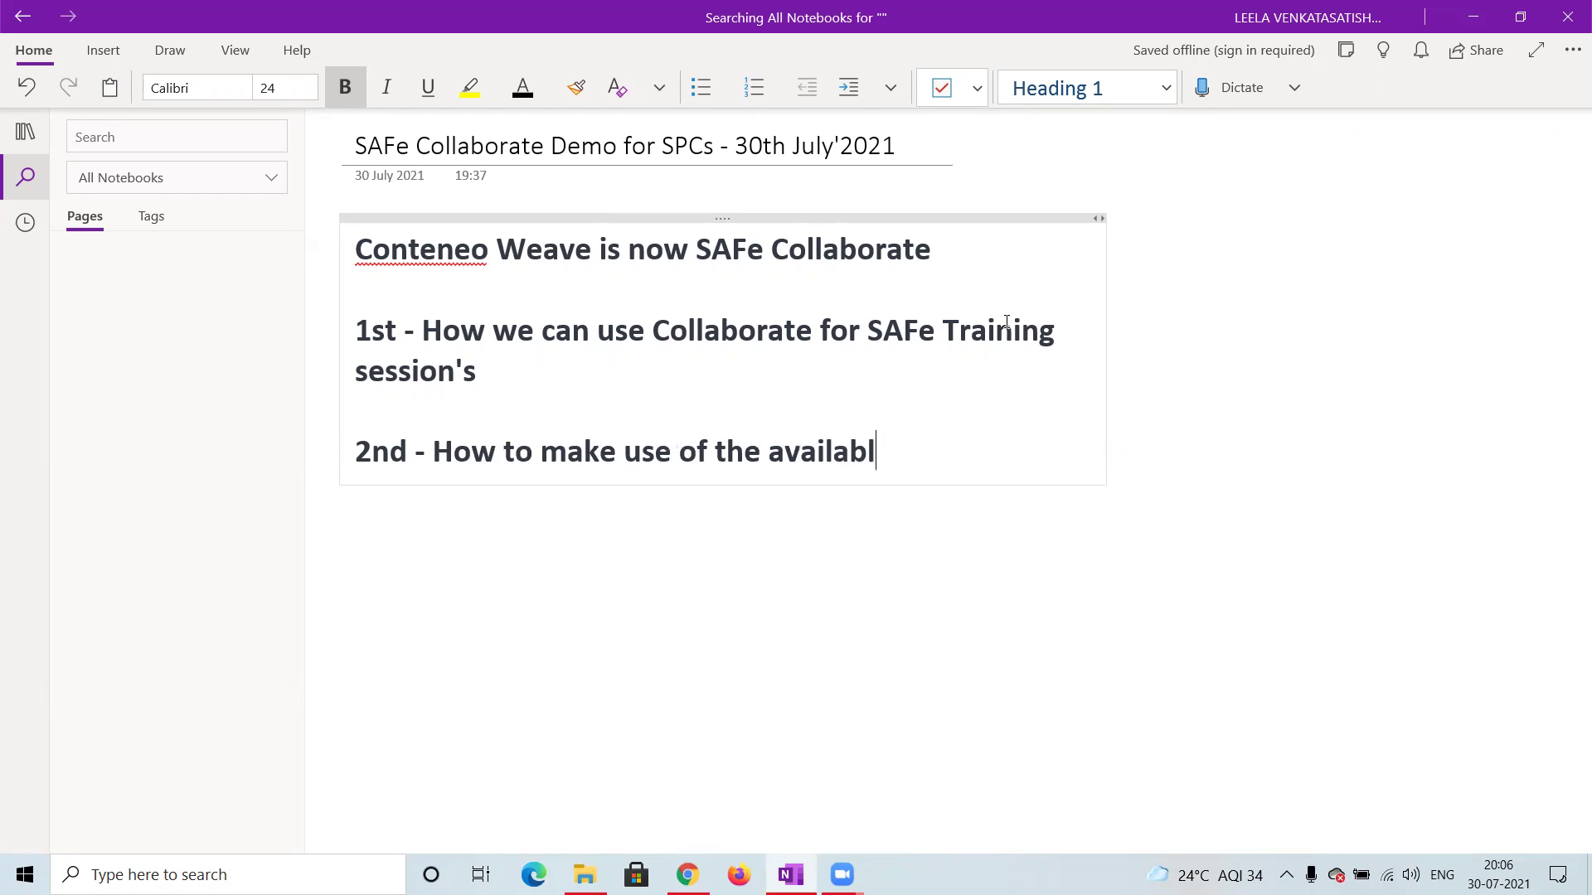
pyautogui.write('e templates')
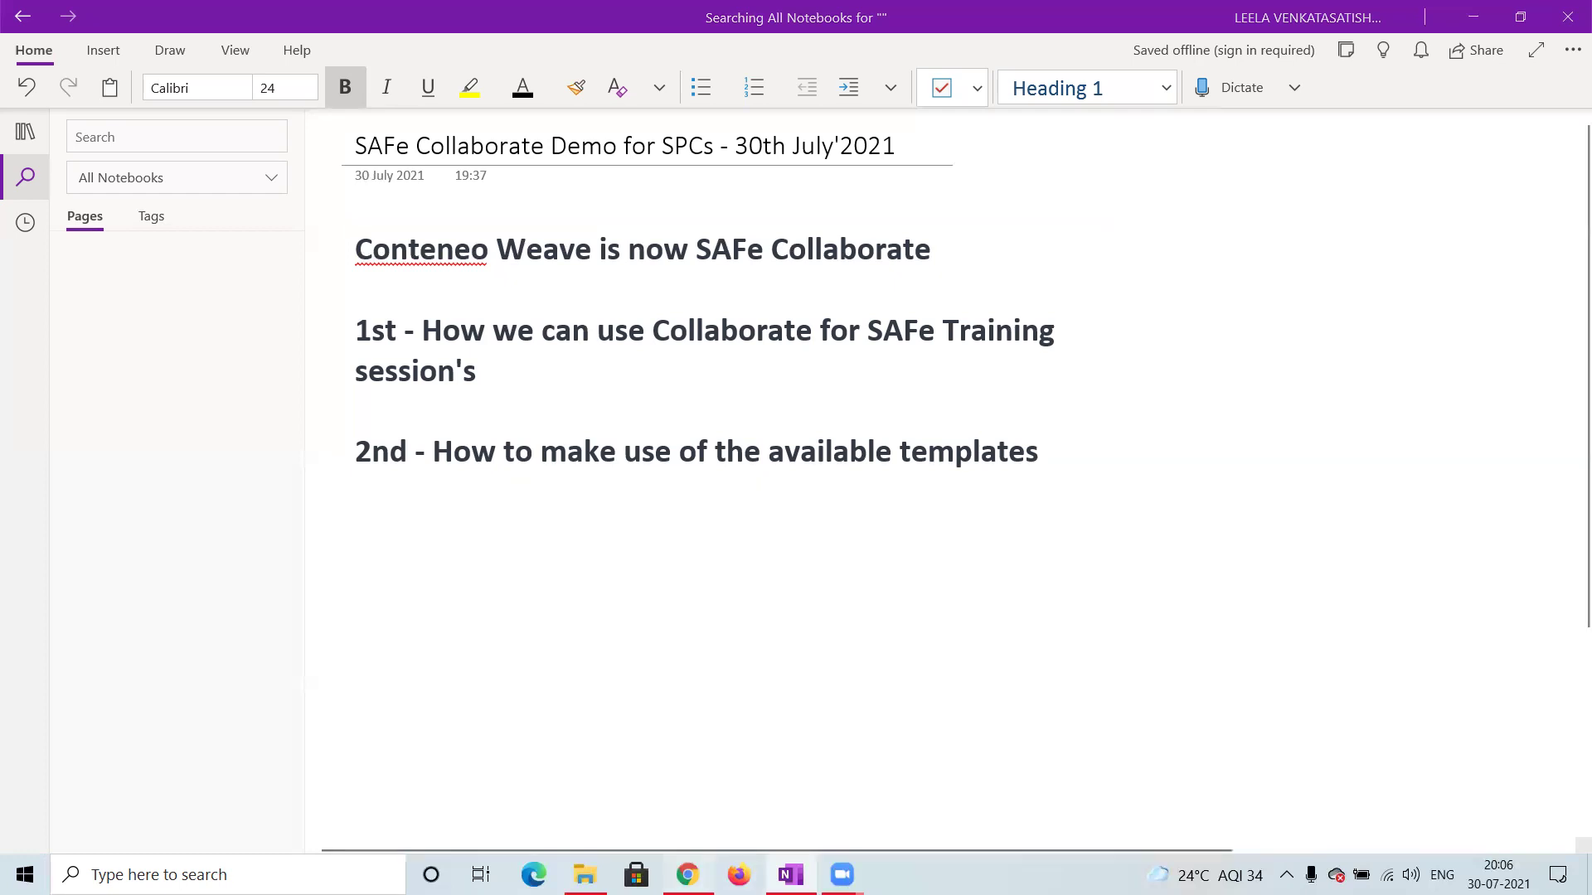
# Step: Switch to Chrome and open the Course Admin page of the SAFe Community site
pyautogui.click(687, 875)
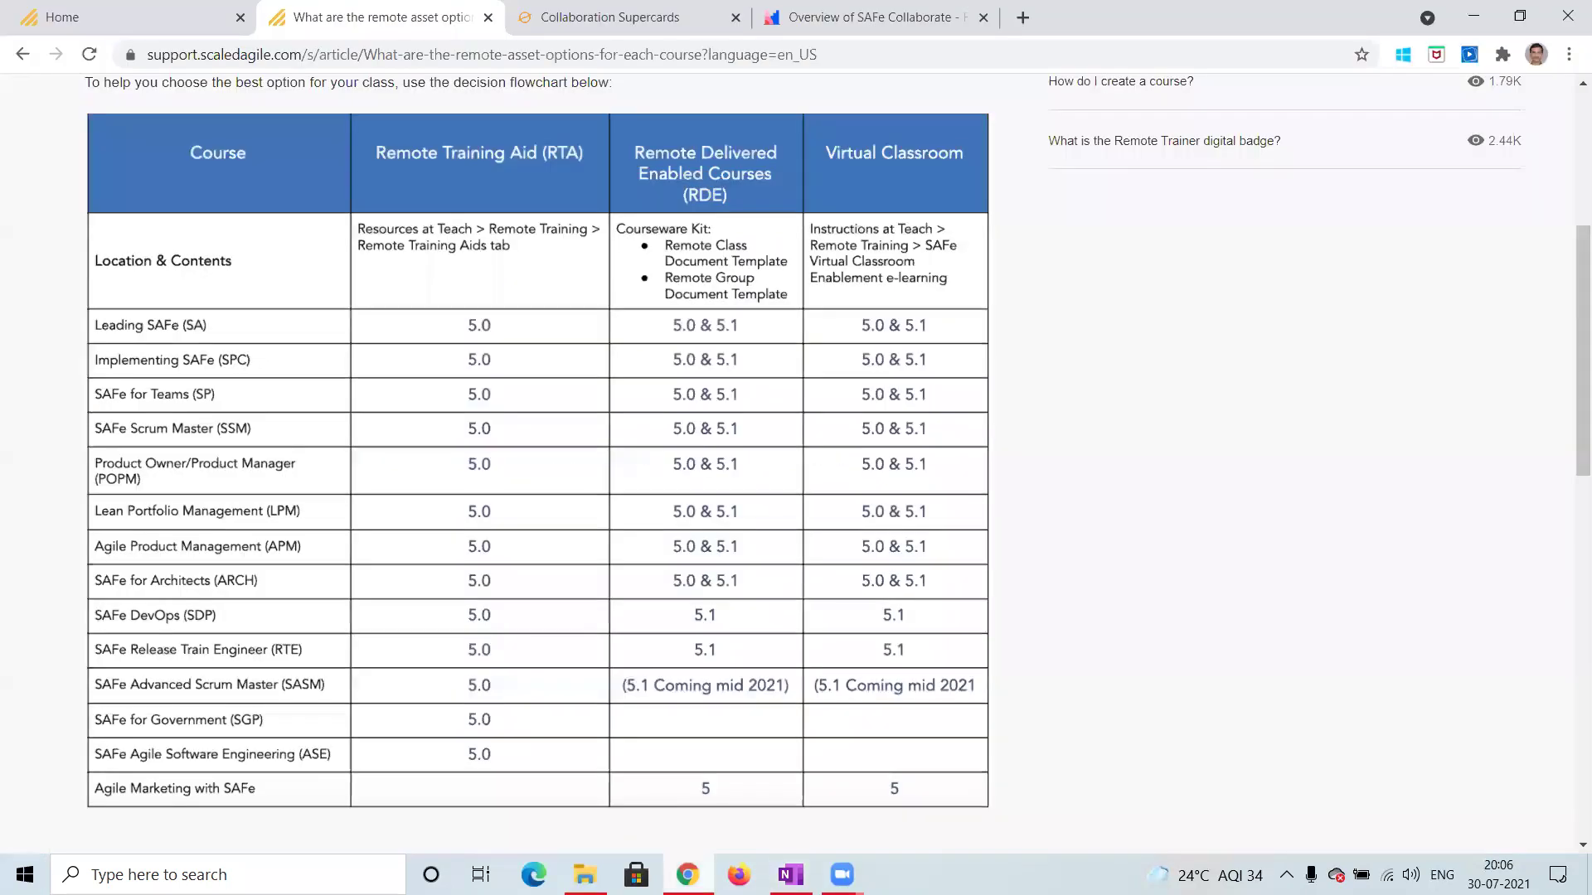
pyautogui.click(99, 18)
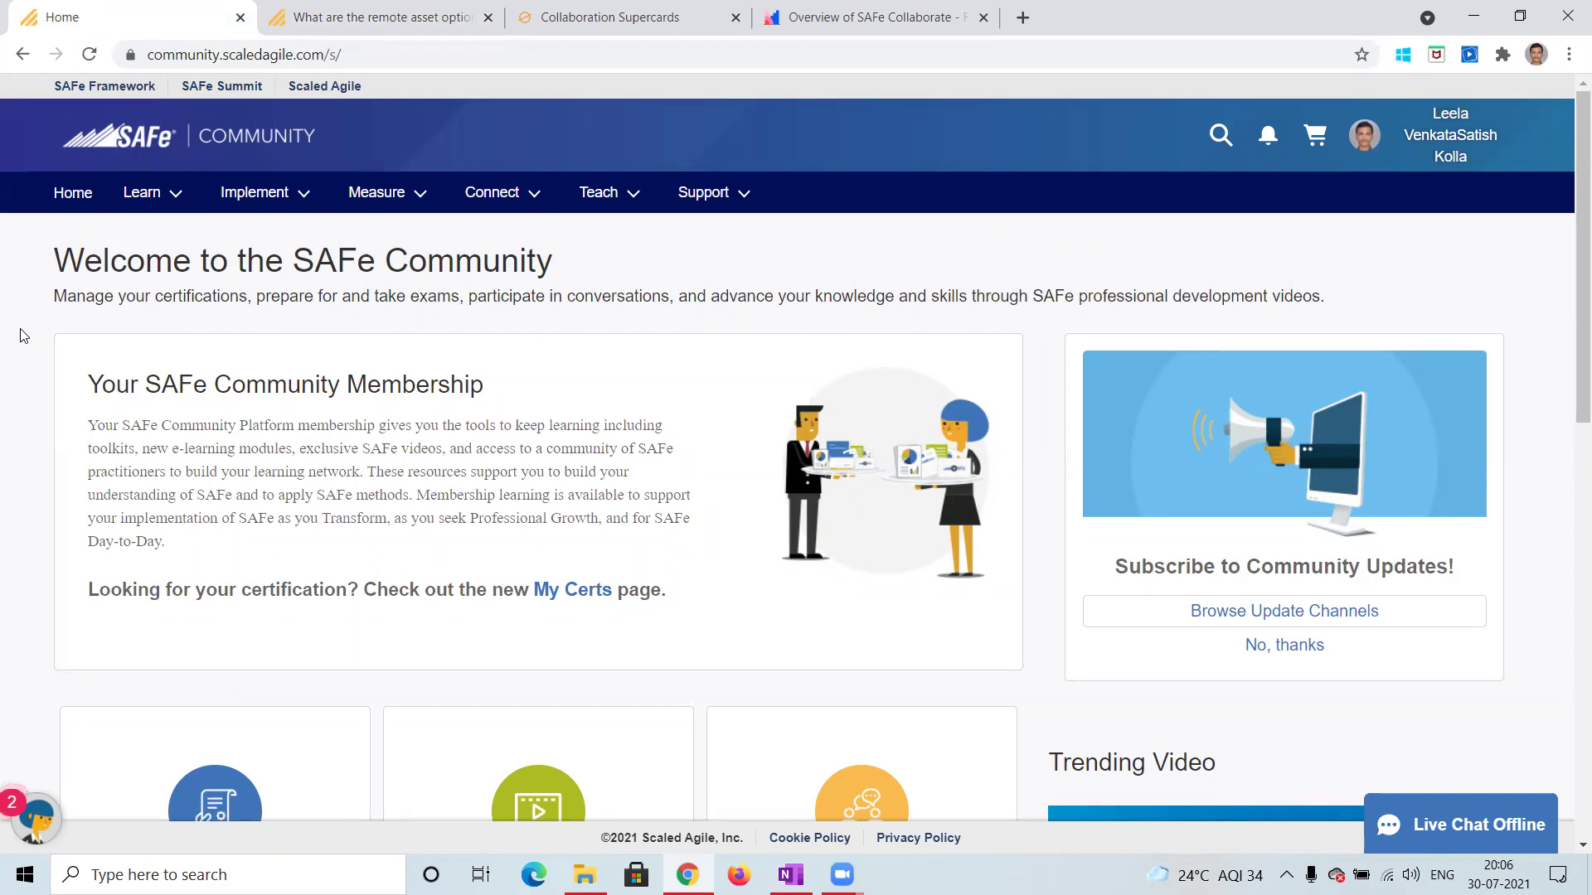
pyautogui.click(618, 193)
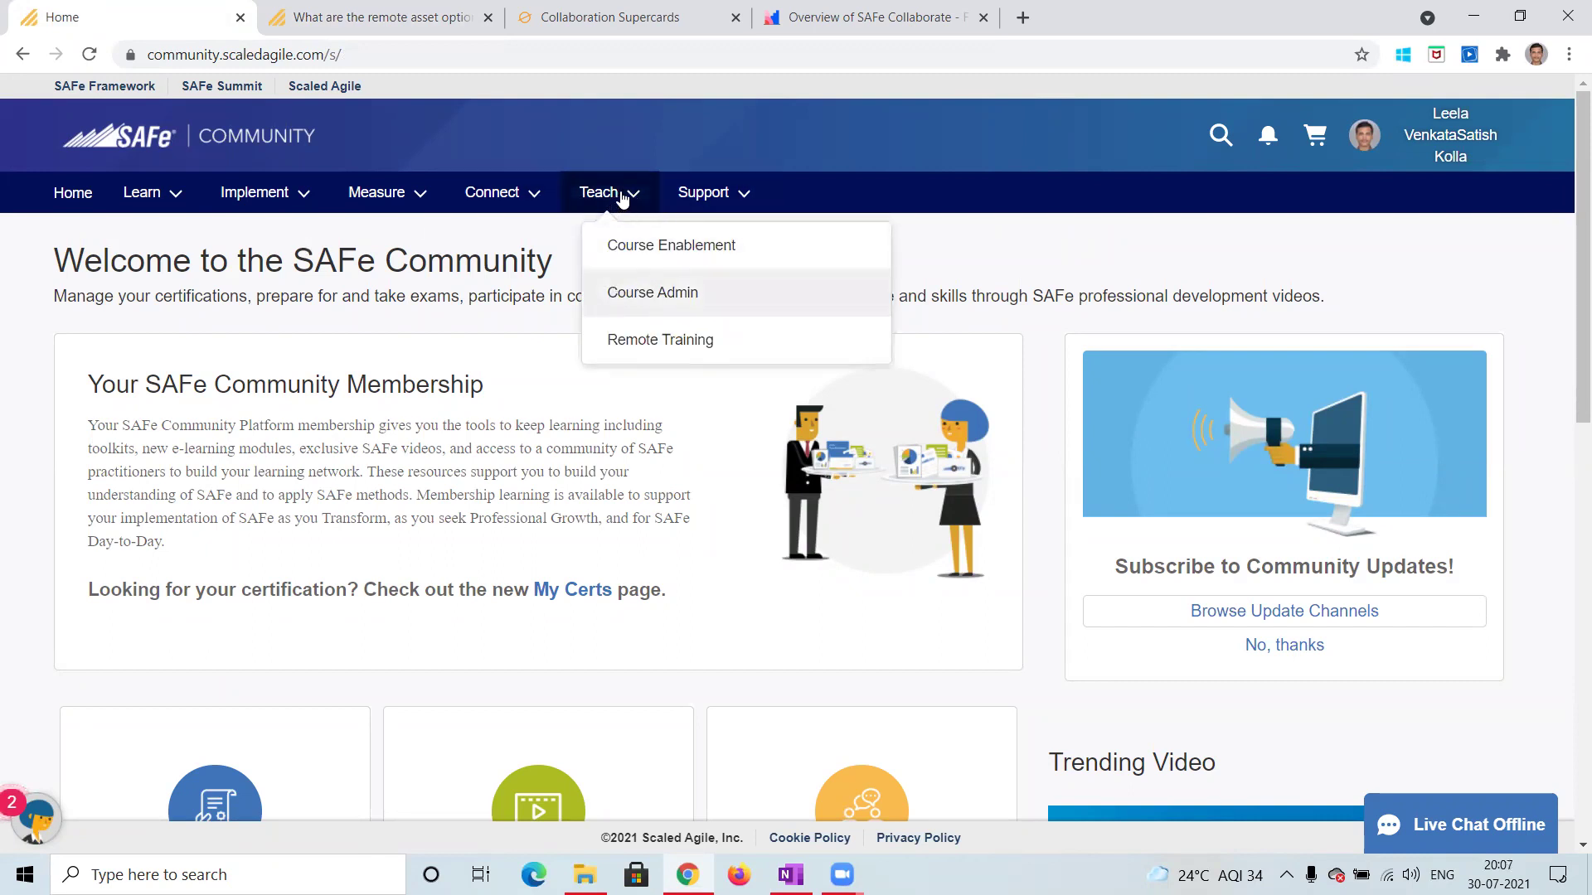
pyautogui.click(641, 301)
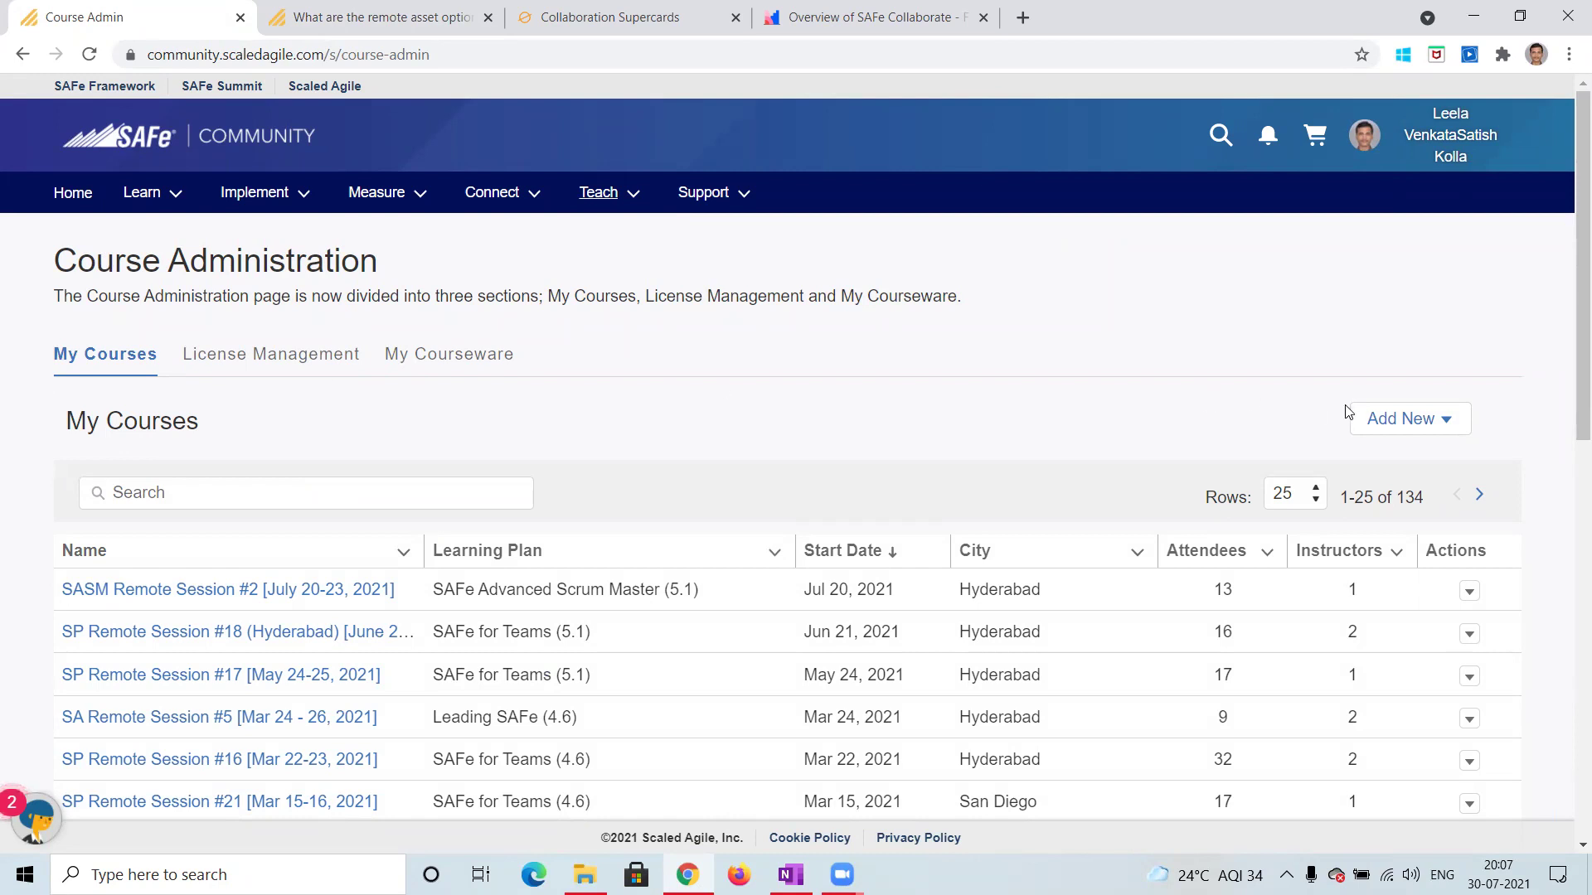
# Step: Start a new remote private course with the Leading SAFe (5.1) learning plan and name it Collabote_Test
pyautogui.click(1457, 422)
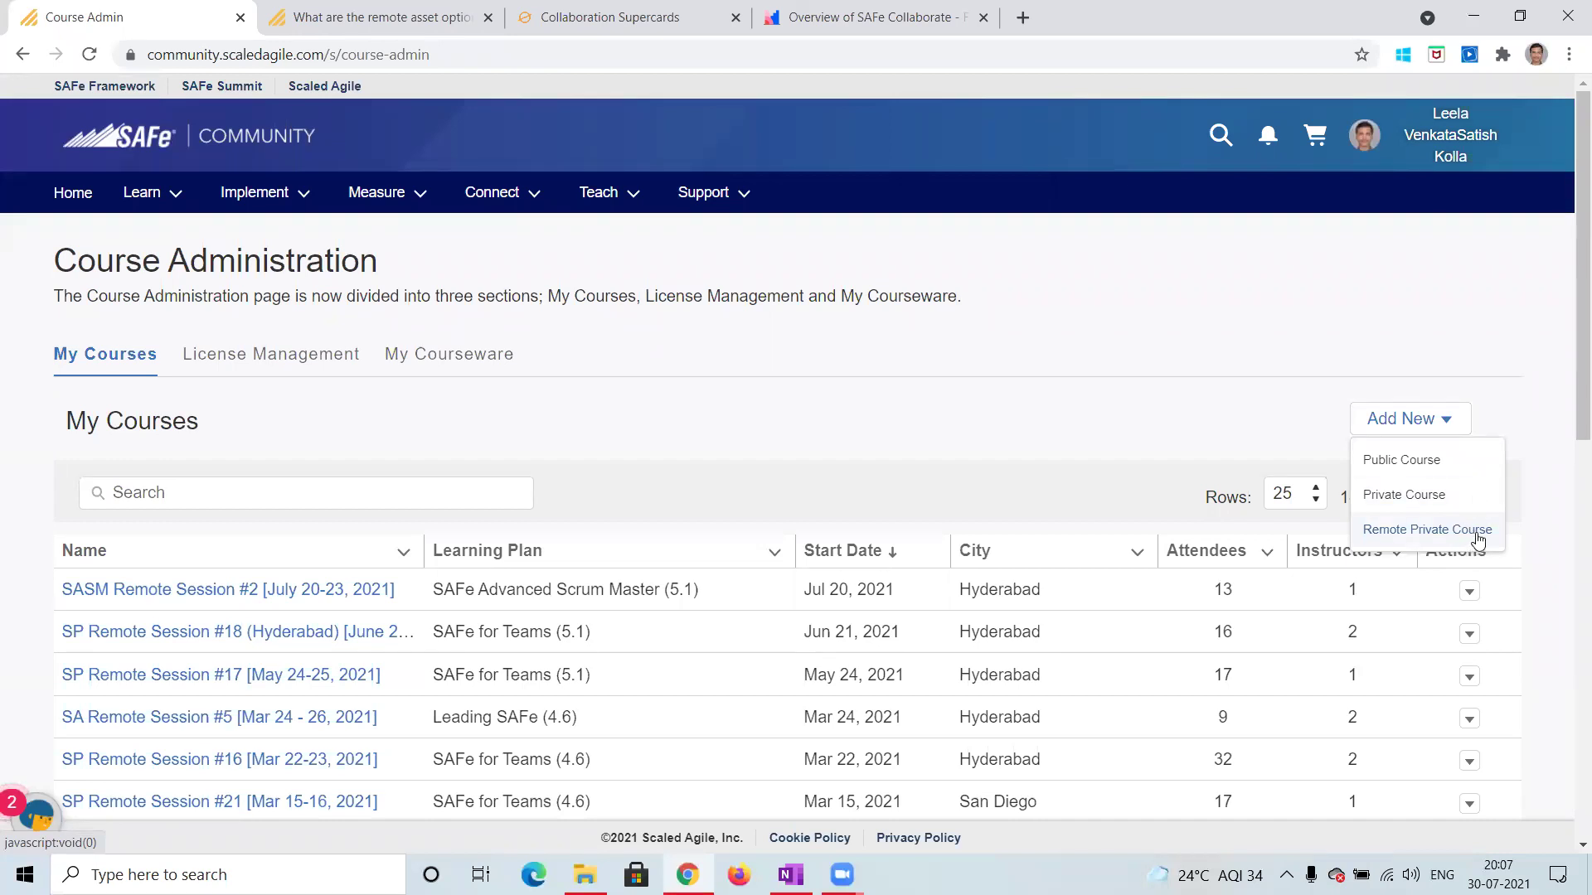
pyautogui.click(1414, 531)
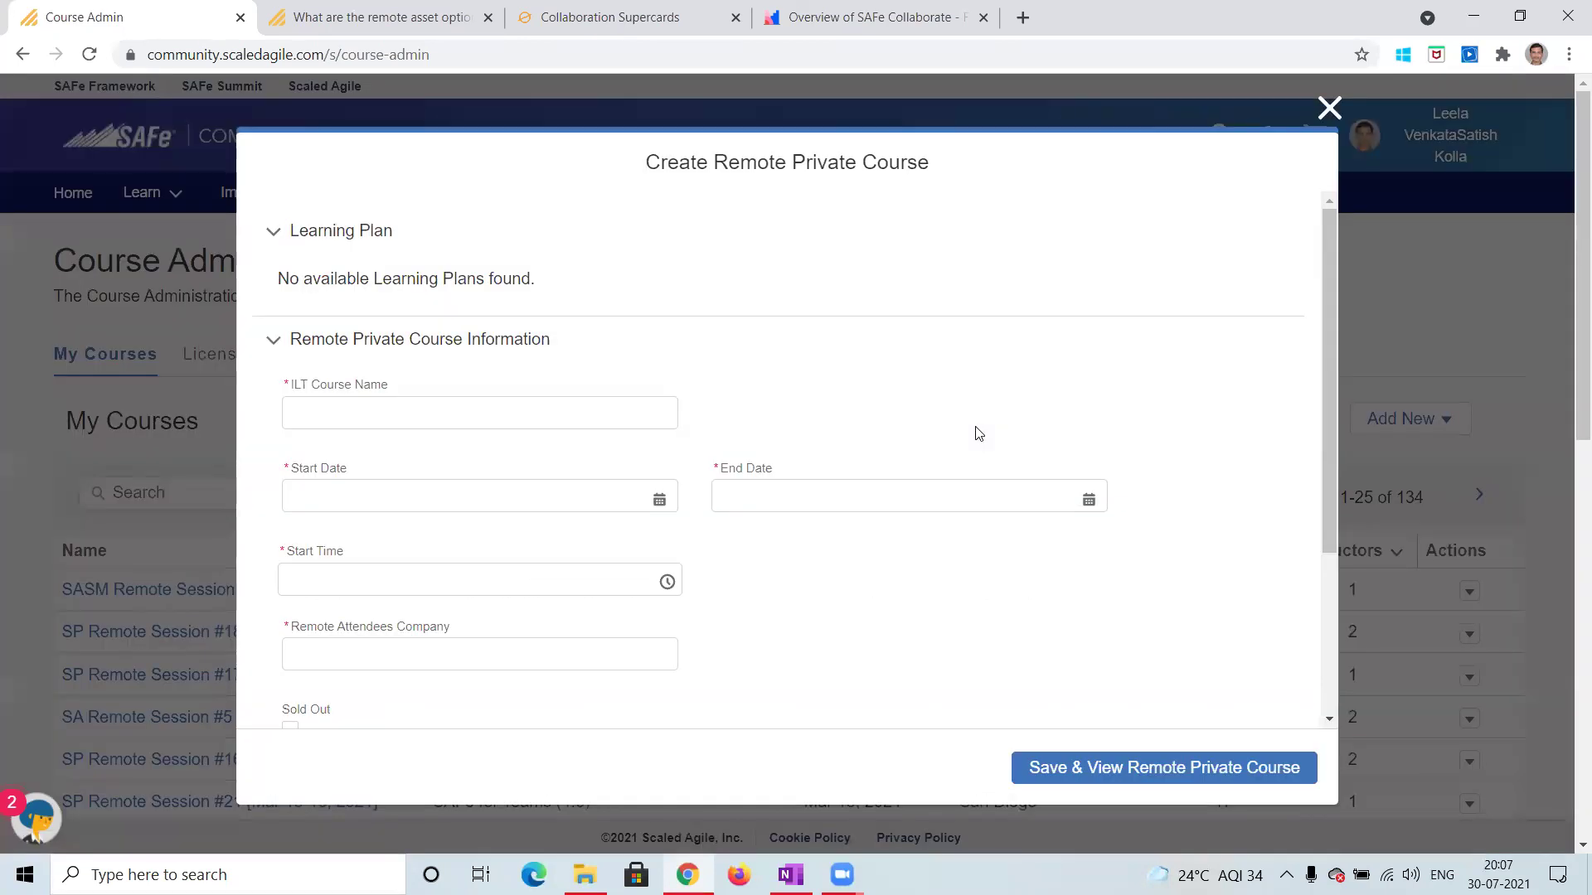
pyautogui.click(1094, 312)
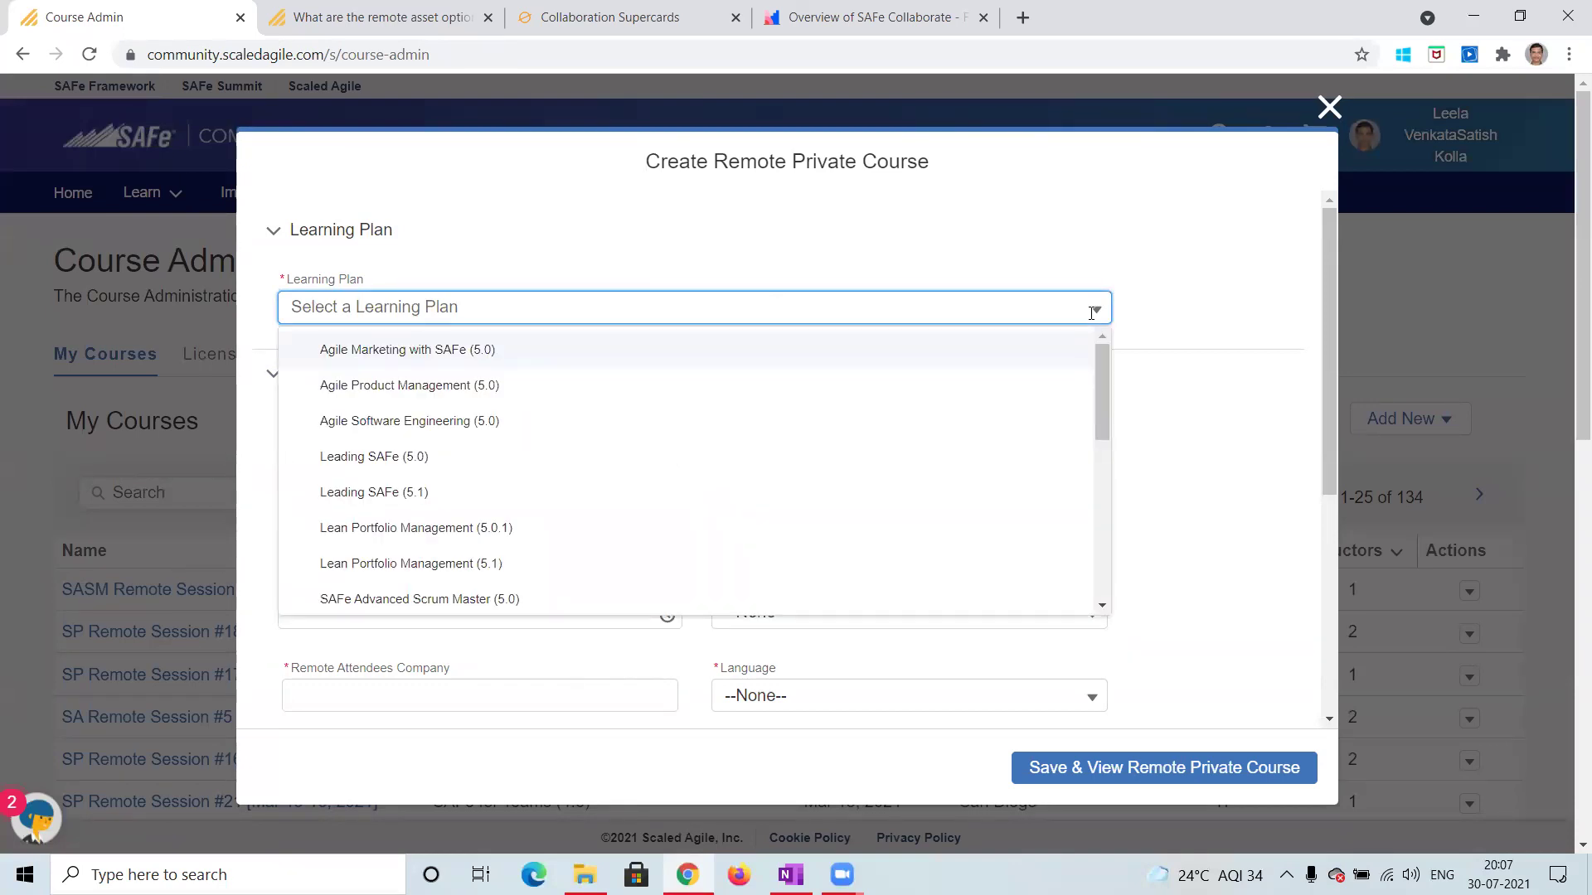
pyautogui.click(437, 447)
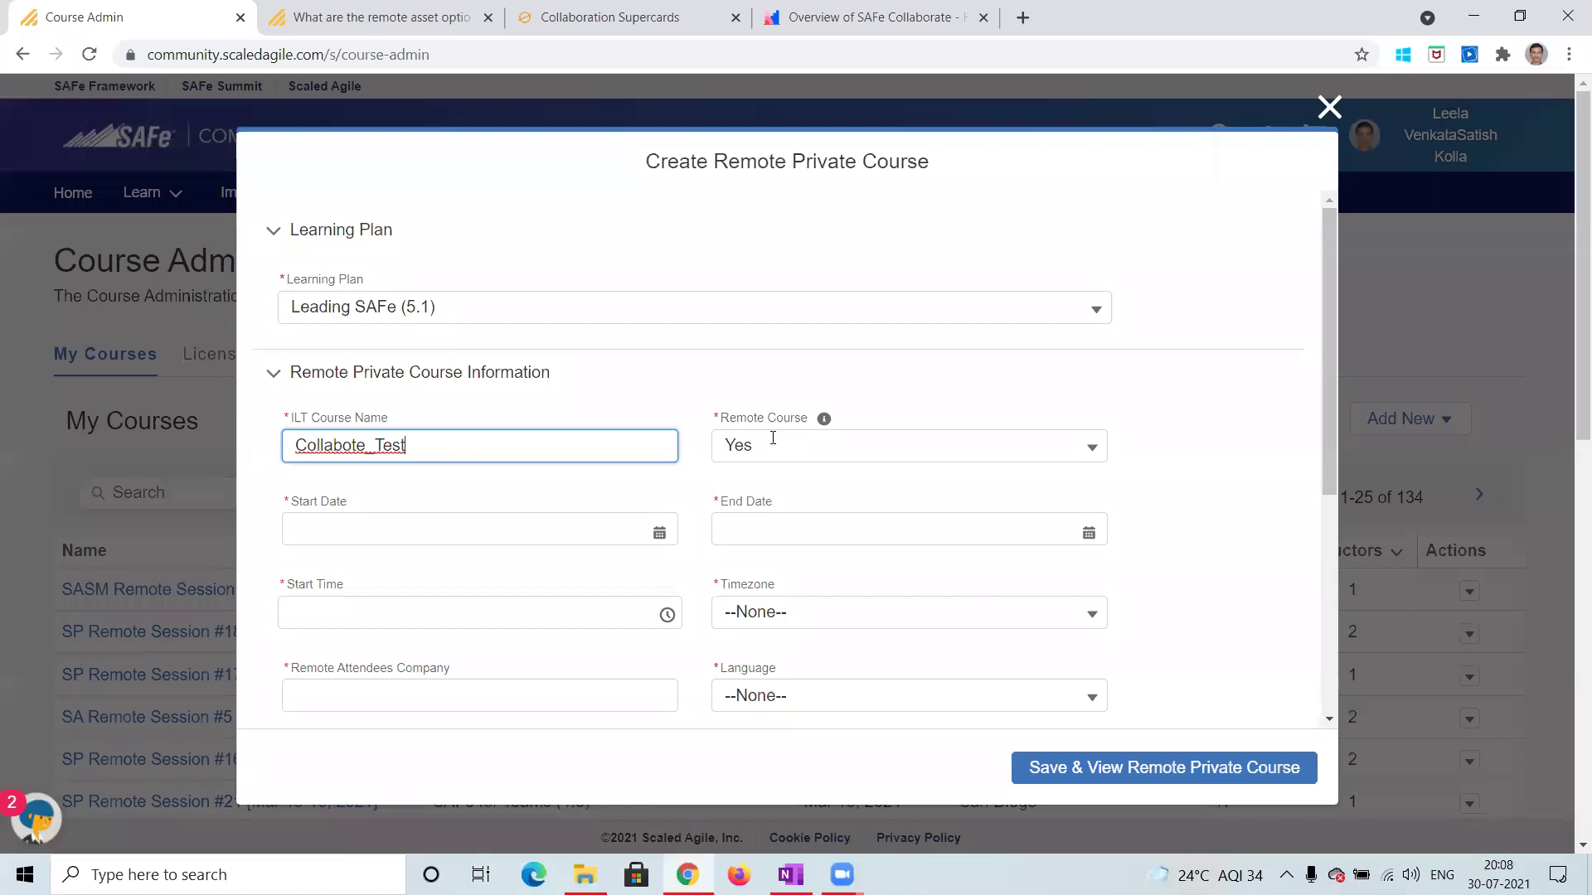
# Step: Set the course's start date to Aug 6, 2021 and its end date to Aug 7, 2021
pyautogui.click(654, 532)
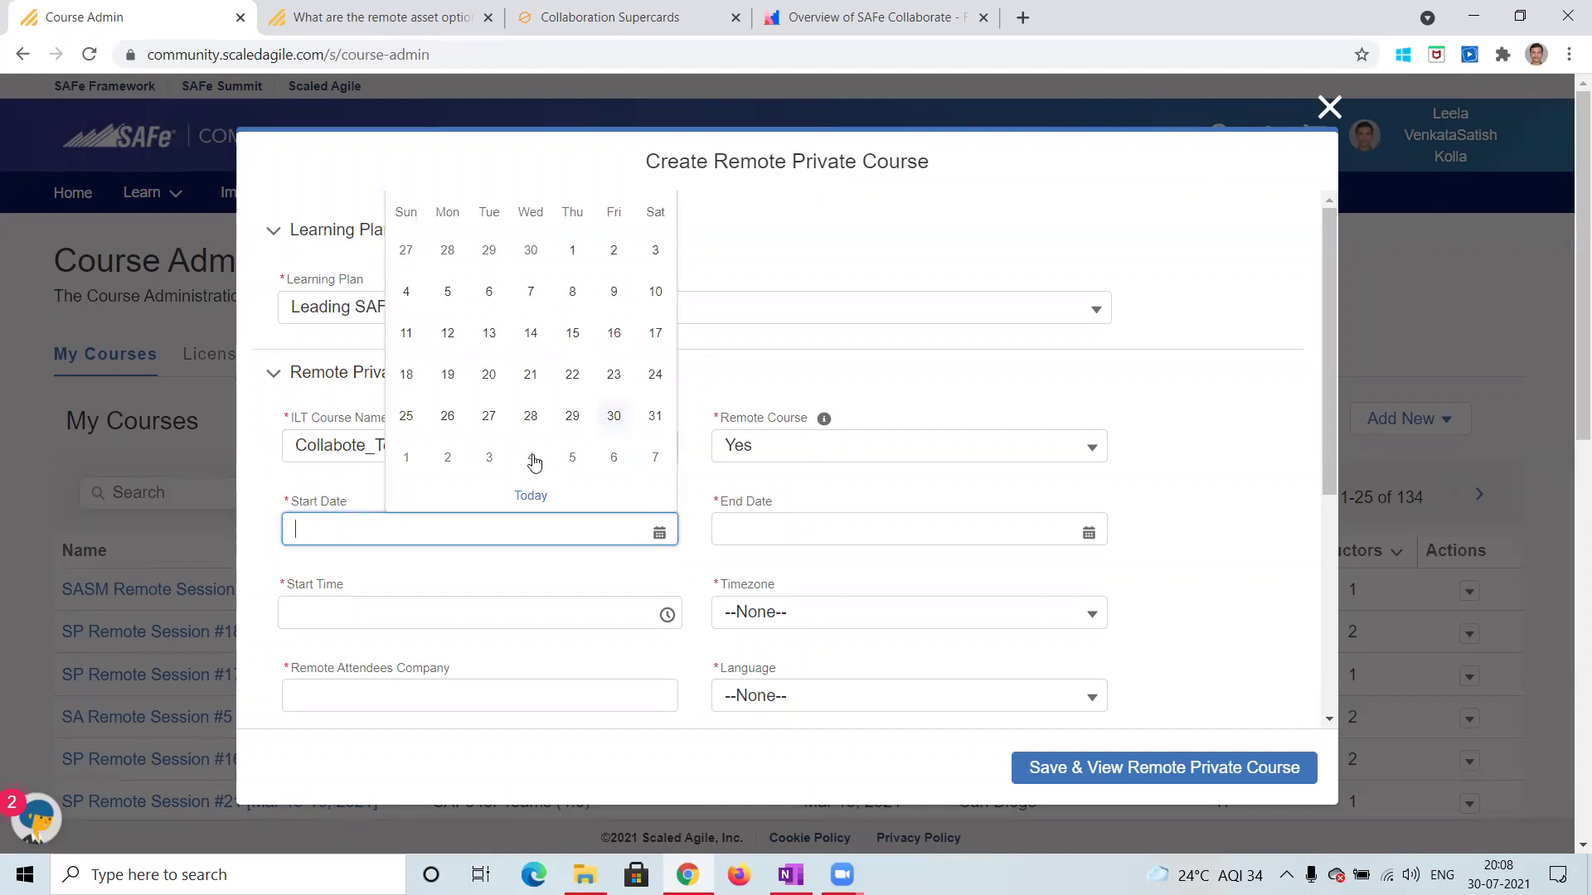
pyautogui.click(613, 460)
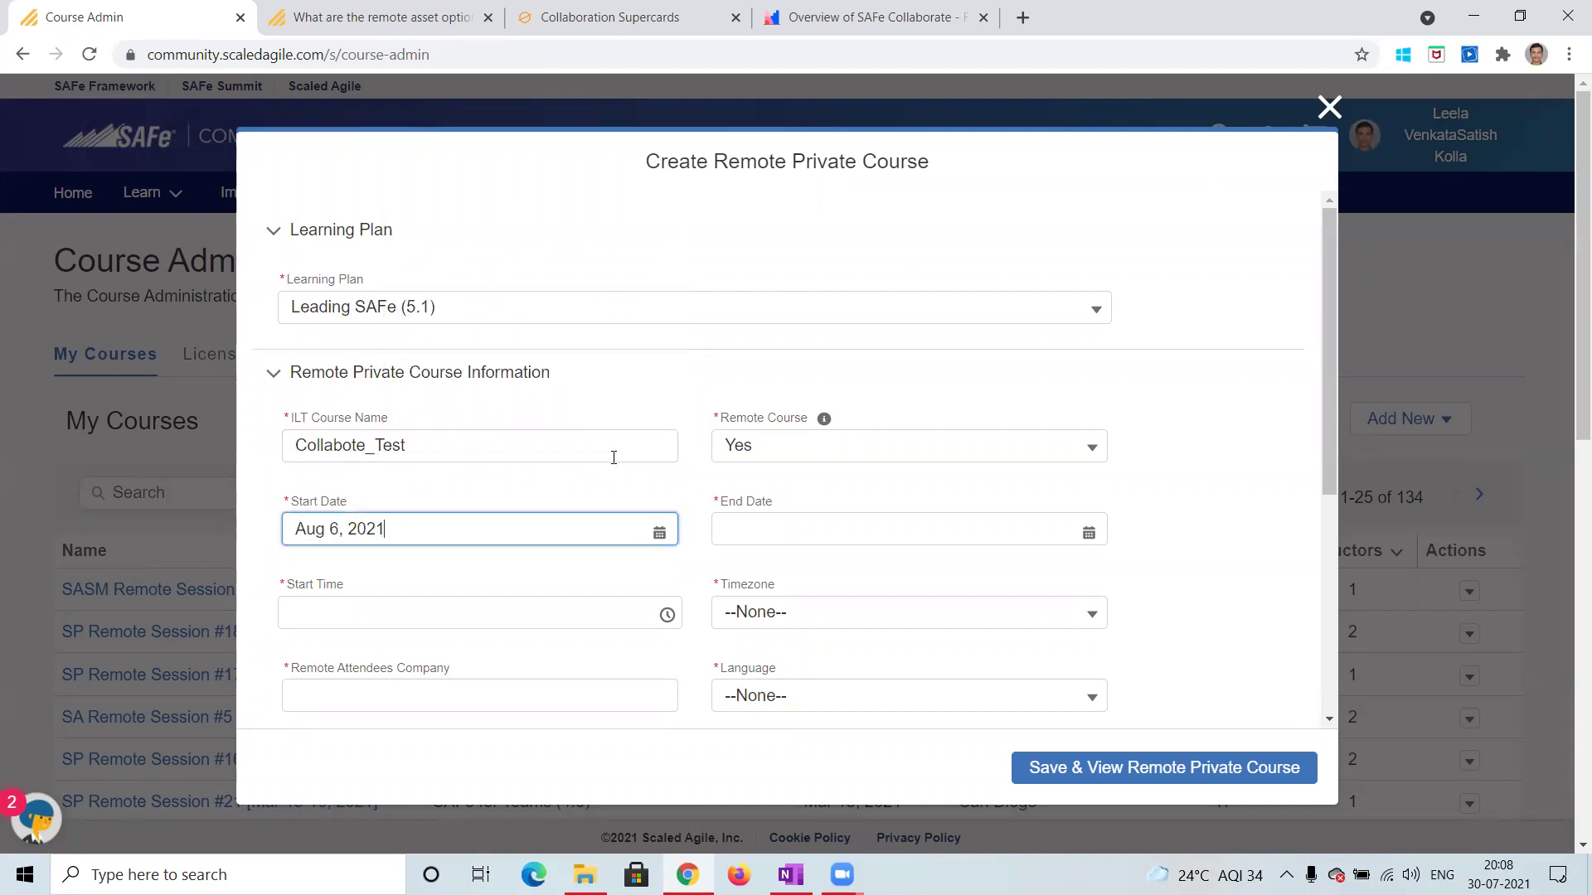
pyautogui.click(1088, 531)
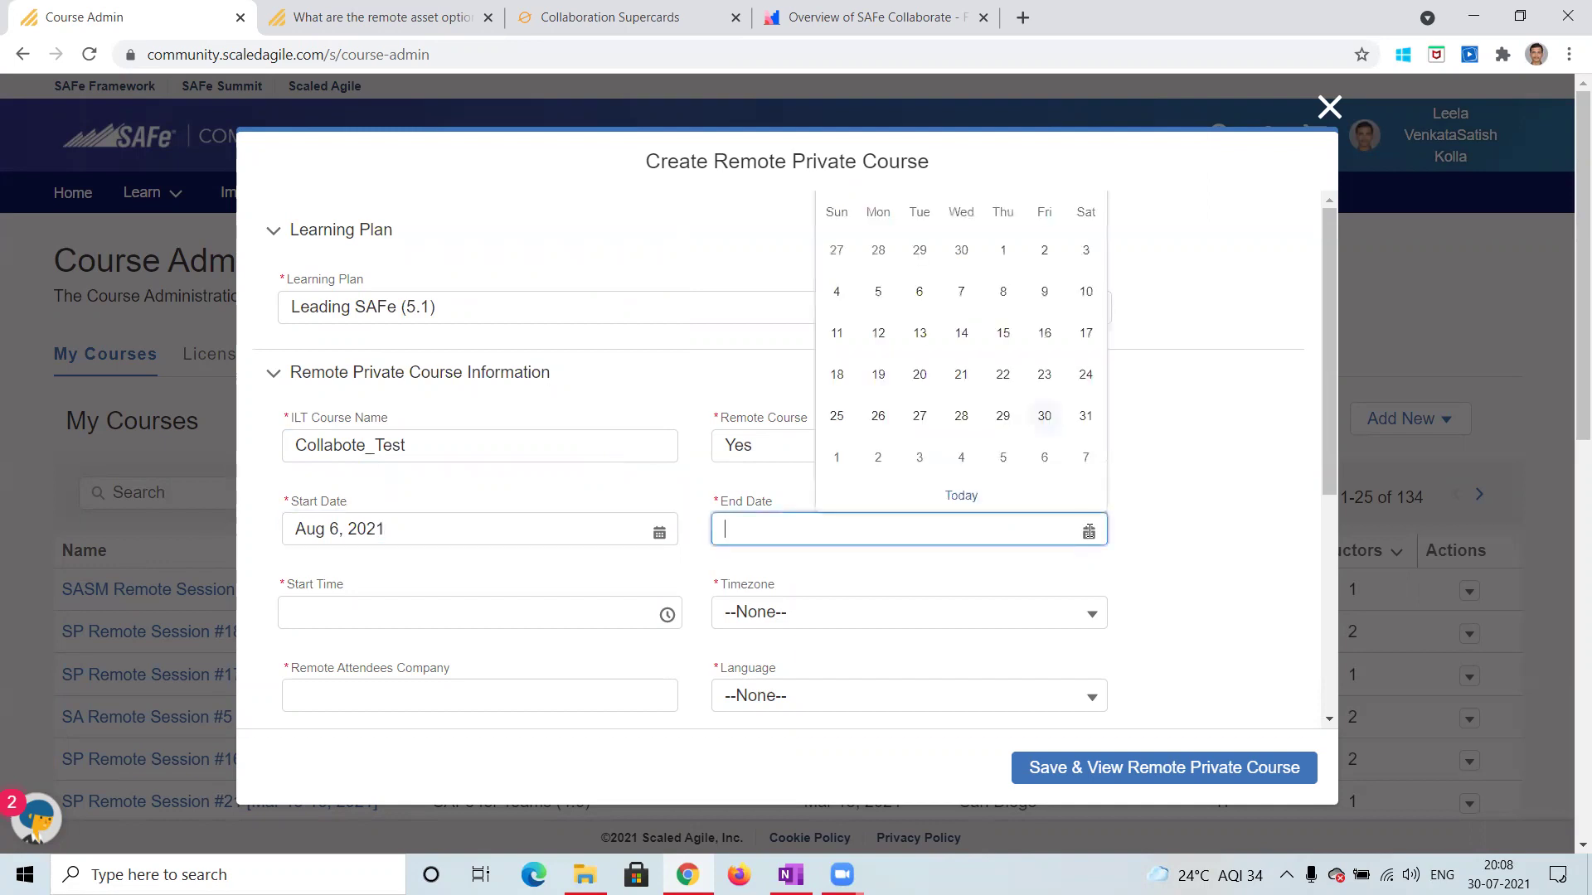
pyautogui.click(1088, 459)
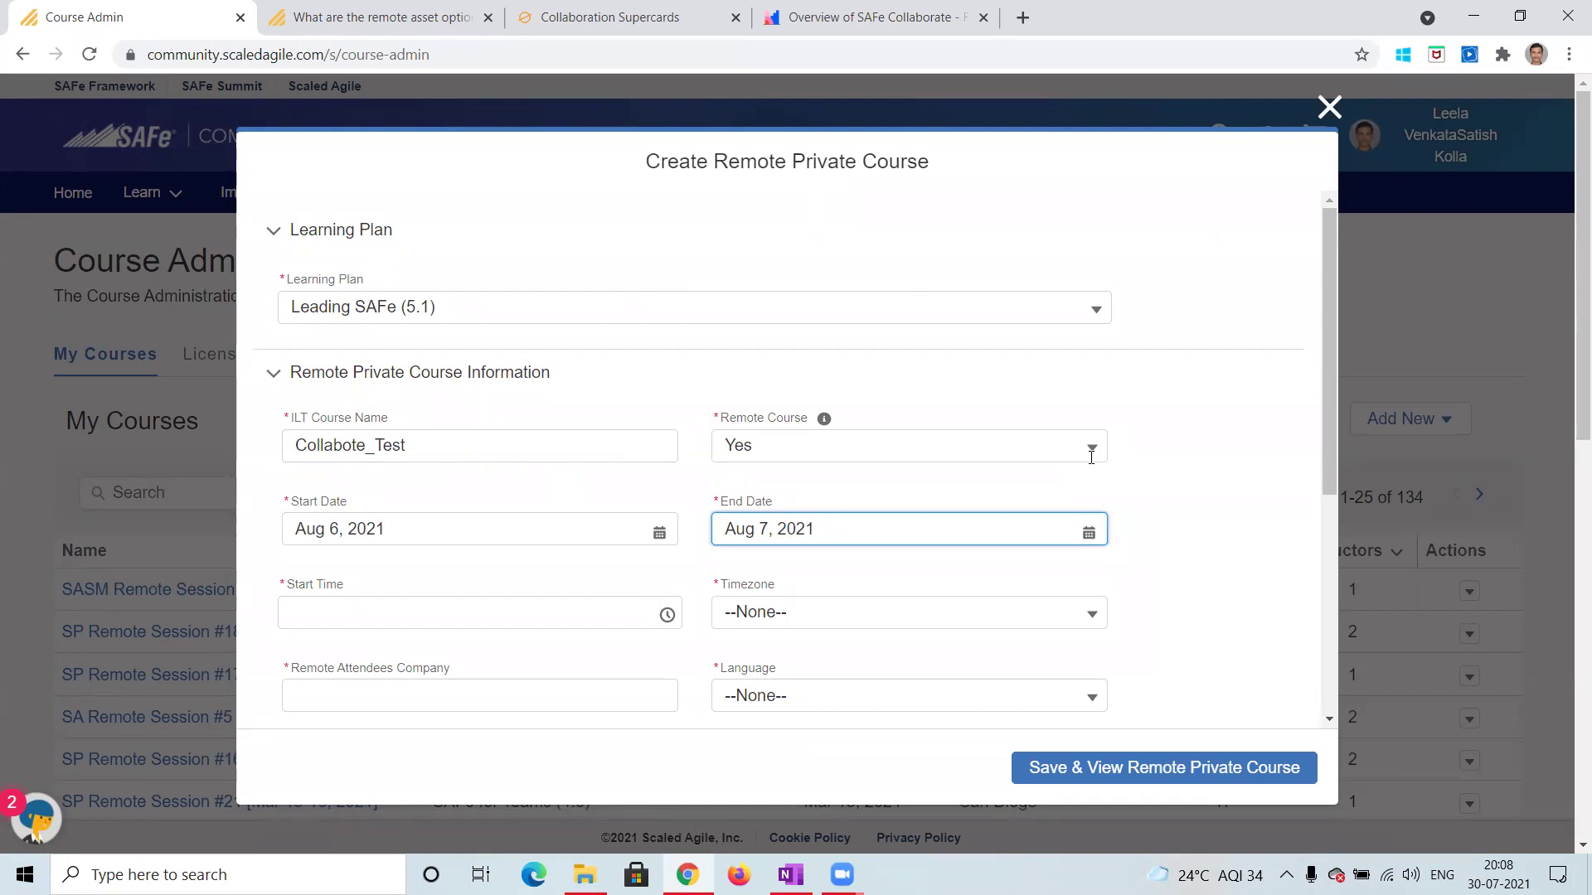
# Step: Set the course's start time to 3:00 AM and its timezone to GMT+05:30 India Standard Time - Kolkata
pyautogui.click(667, 614)
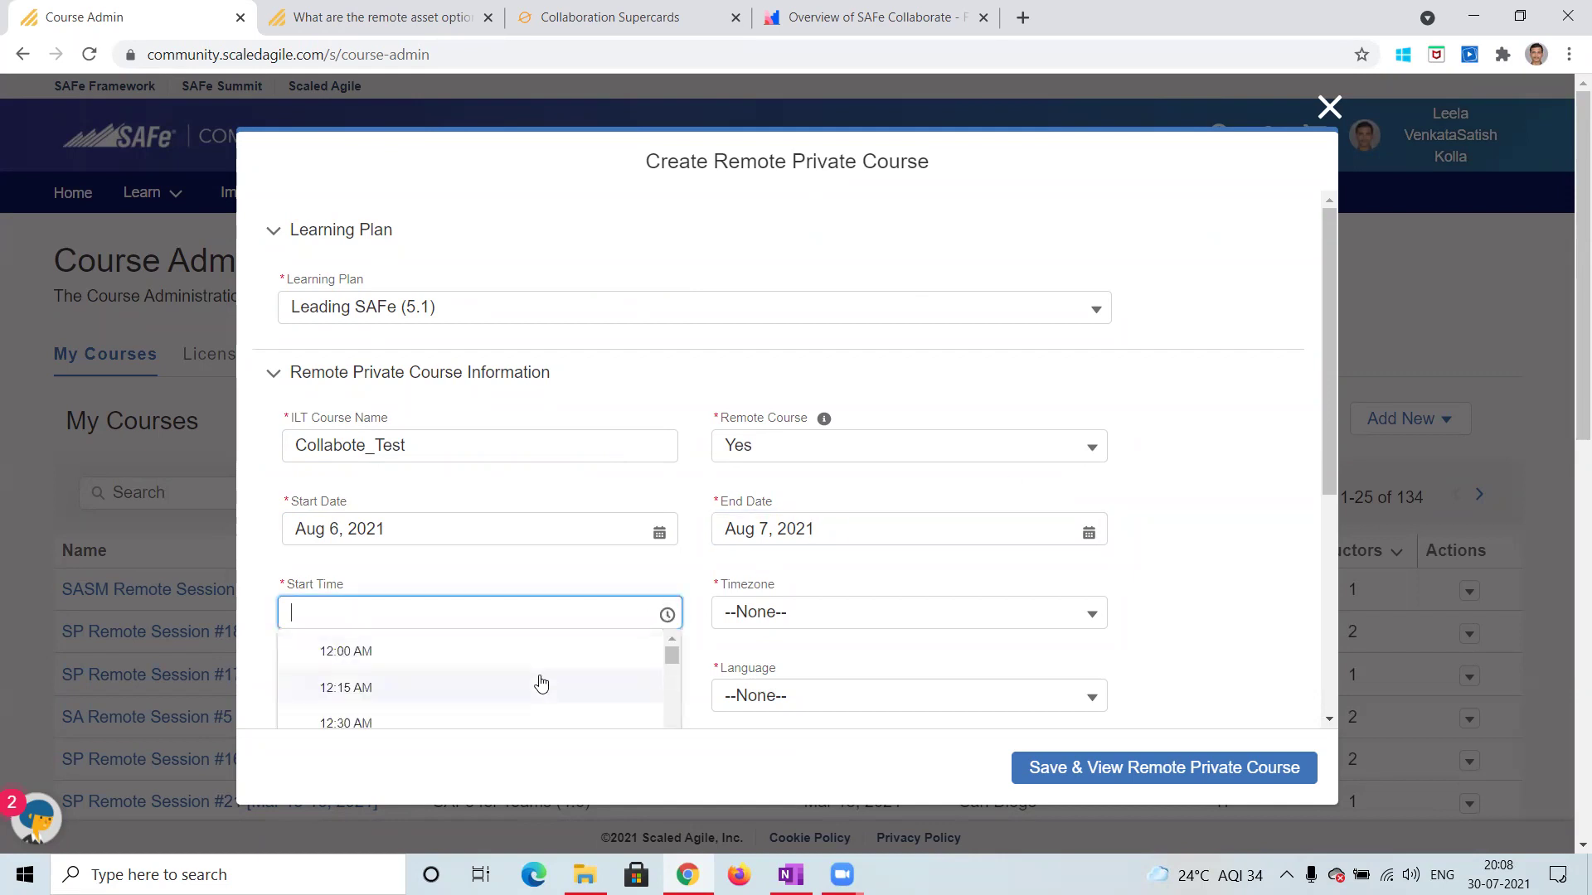
pyautogui.scroll(-2, 671, 701)
pyautogui.scroll(-3, 672, 700)
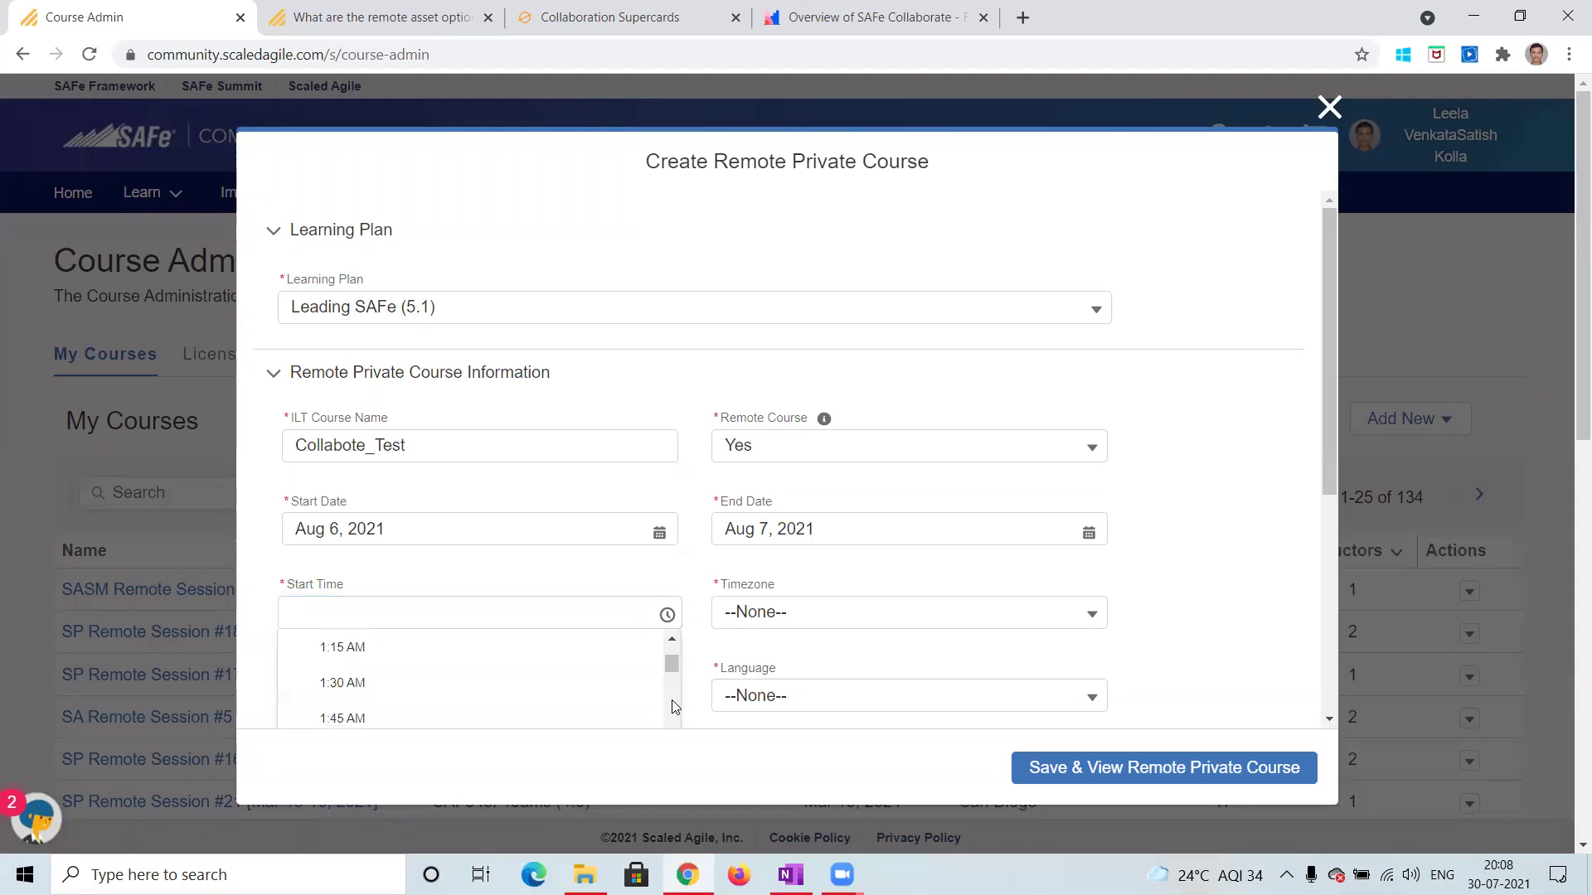
pyautogui.click(442, 718)
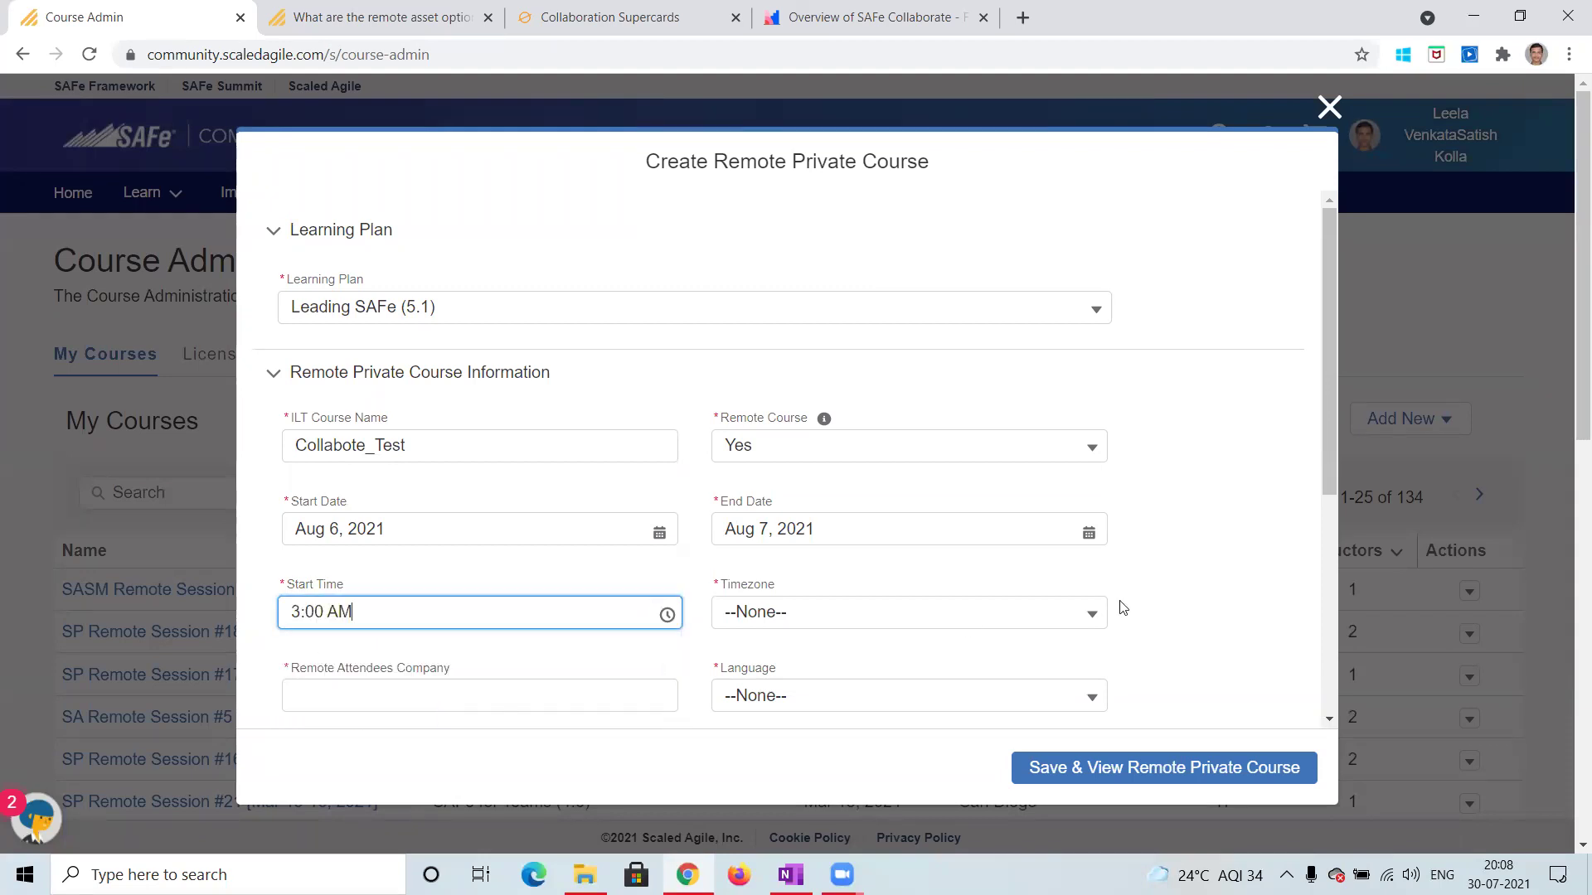
pyautogui.click(1093, 613)
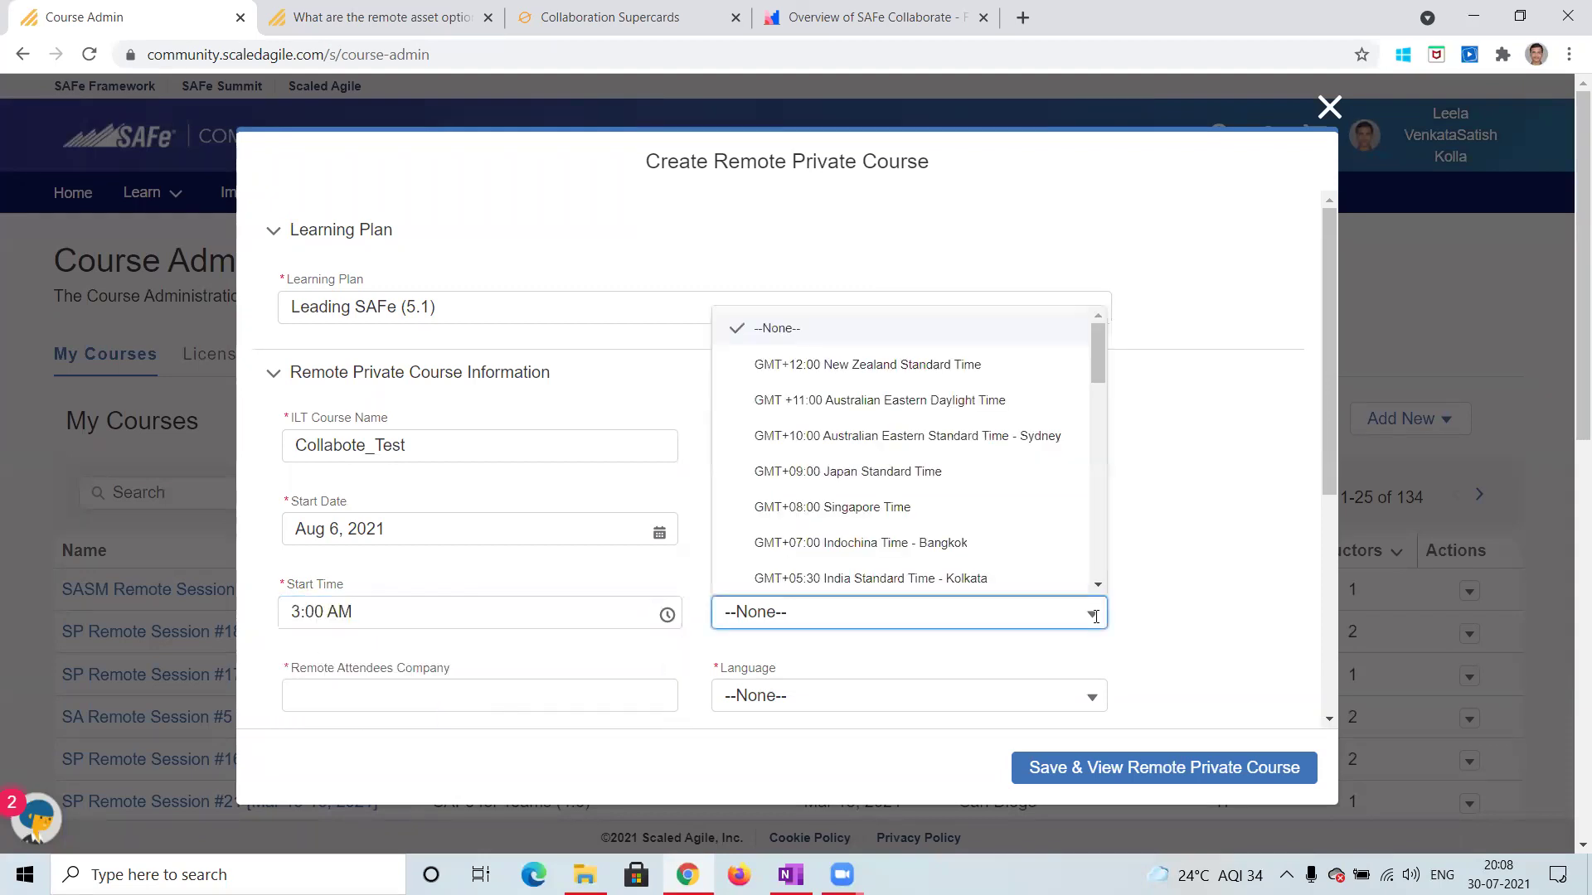
pyautogui.click(993, 579)
# Step: Fill in Teradata as the remote attendees company, English as the language, and Hyderabad, India as the location
pyautogui.click(576, 691)
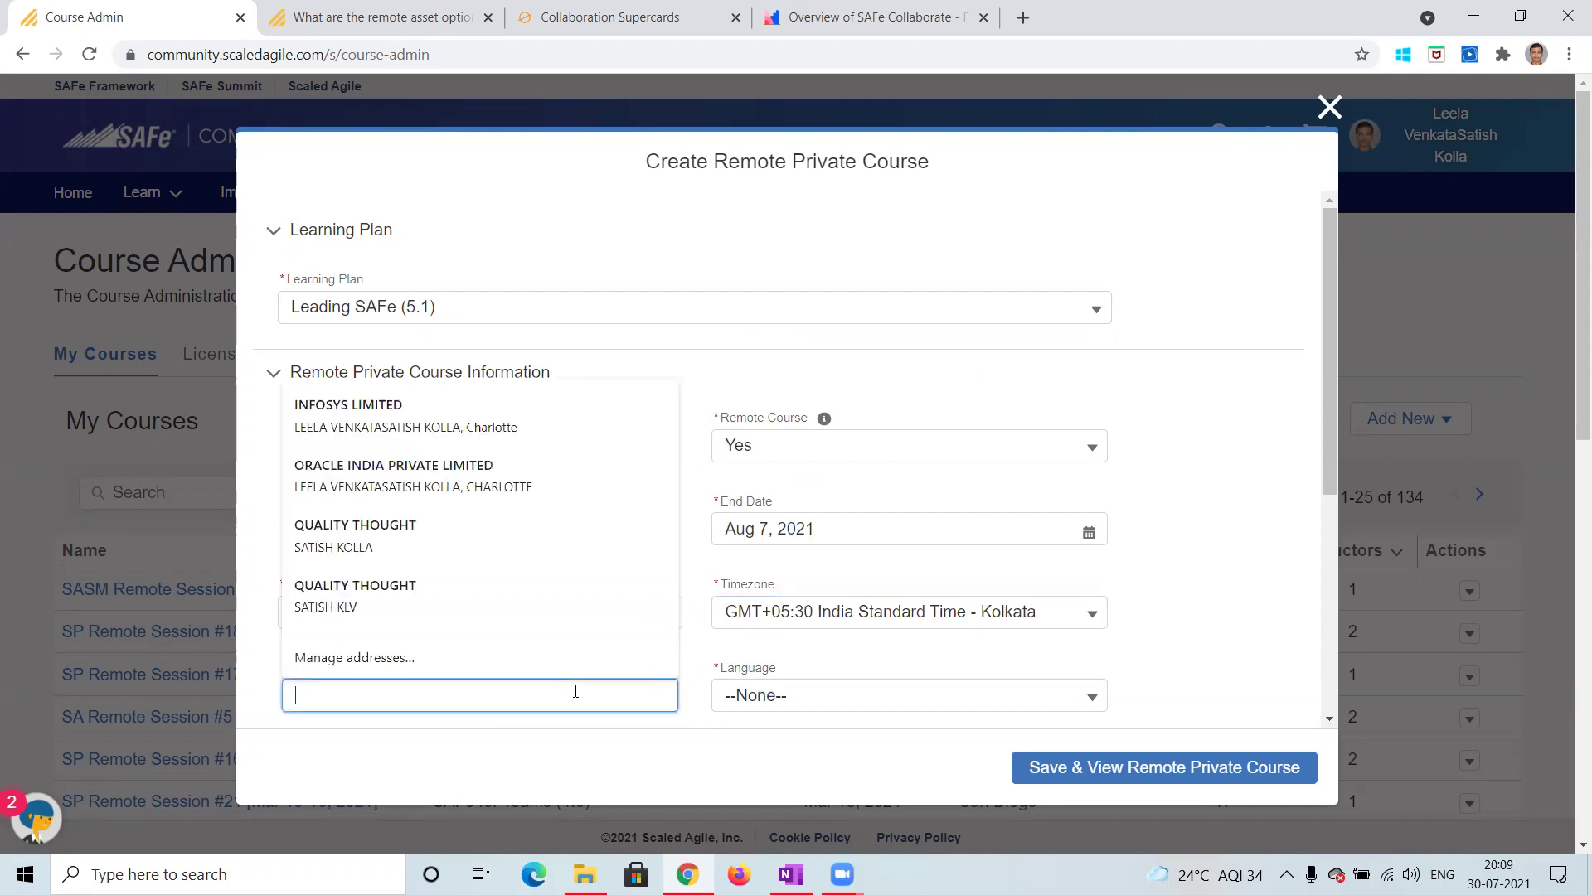
pyautogui.write('Teradata')
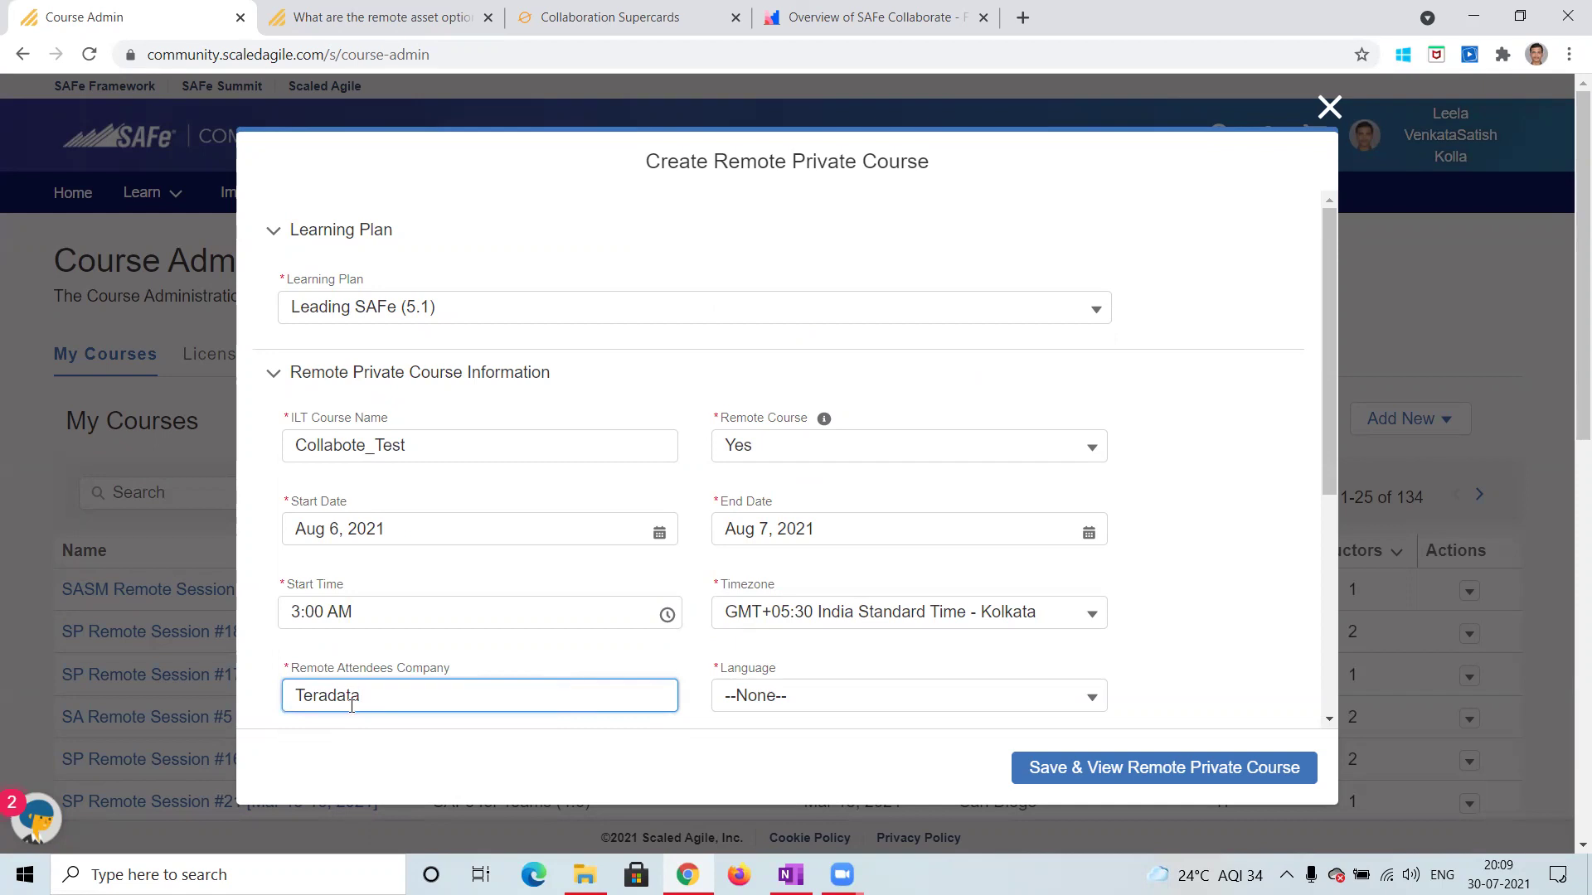
pyautogui.moveTo(1328, 381); pyautogui.dragTo(1339, 552)
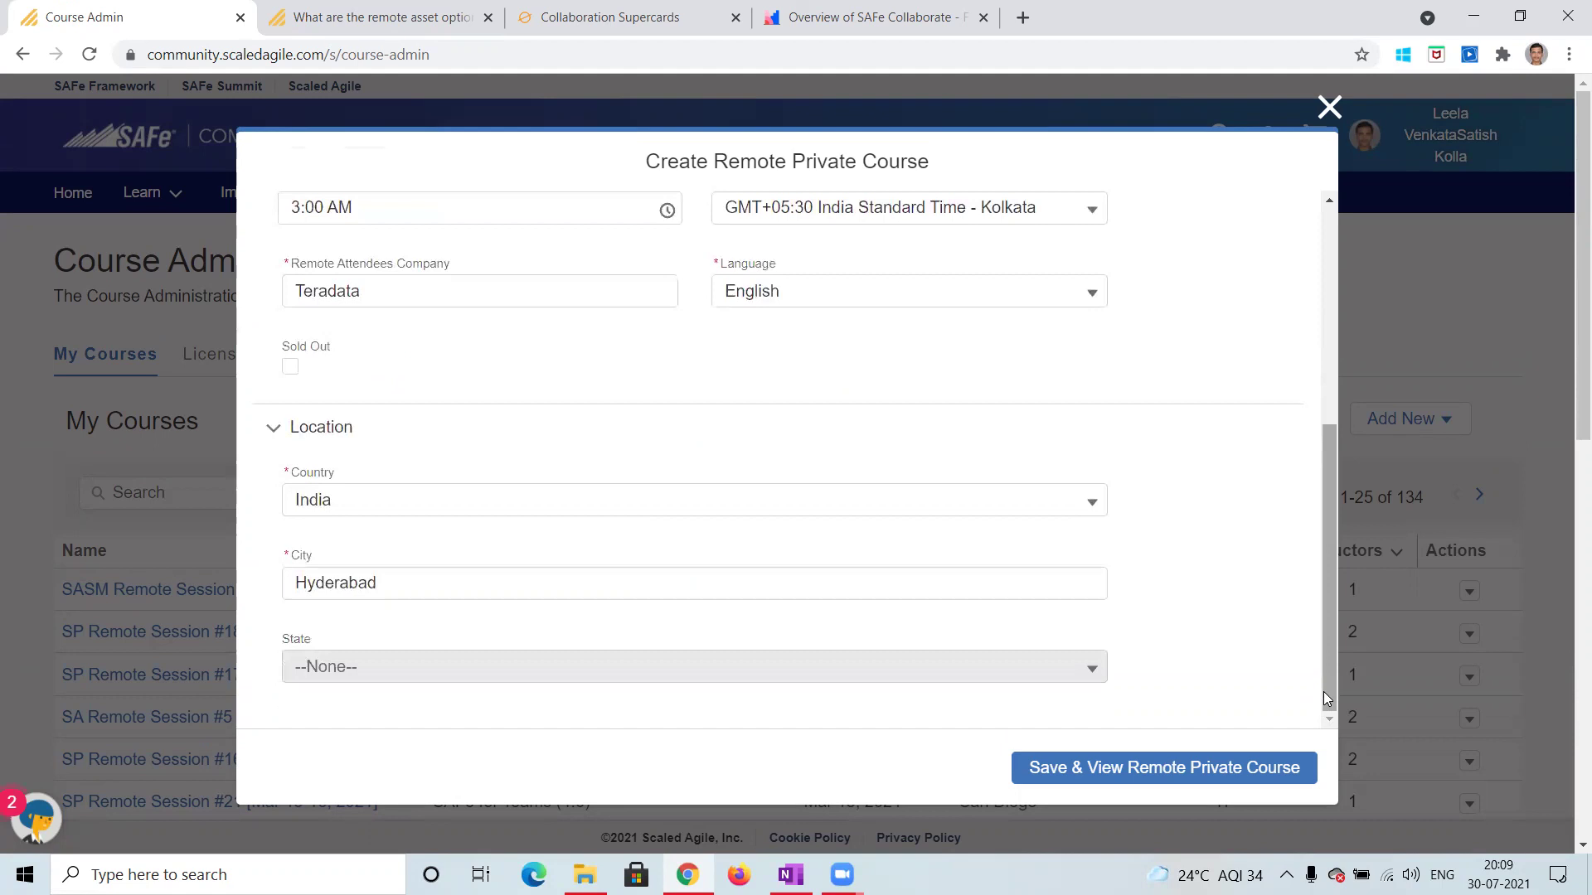
# Step: Save the remote private course and open the Collabote_Test course details page
pyautogui.click(1123, 768)
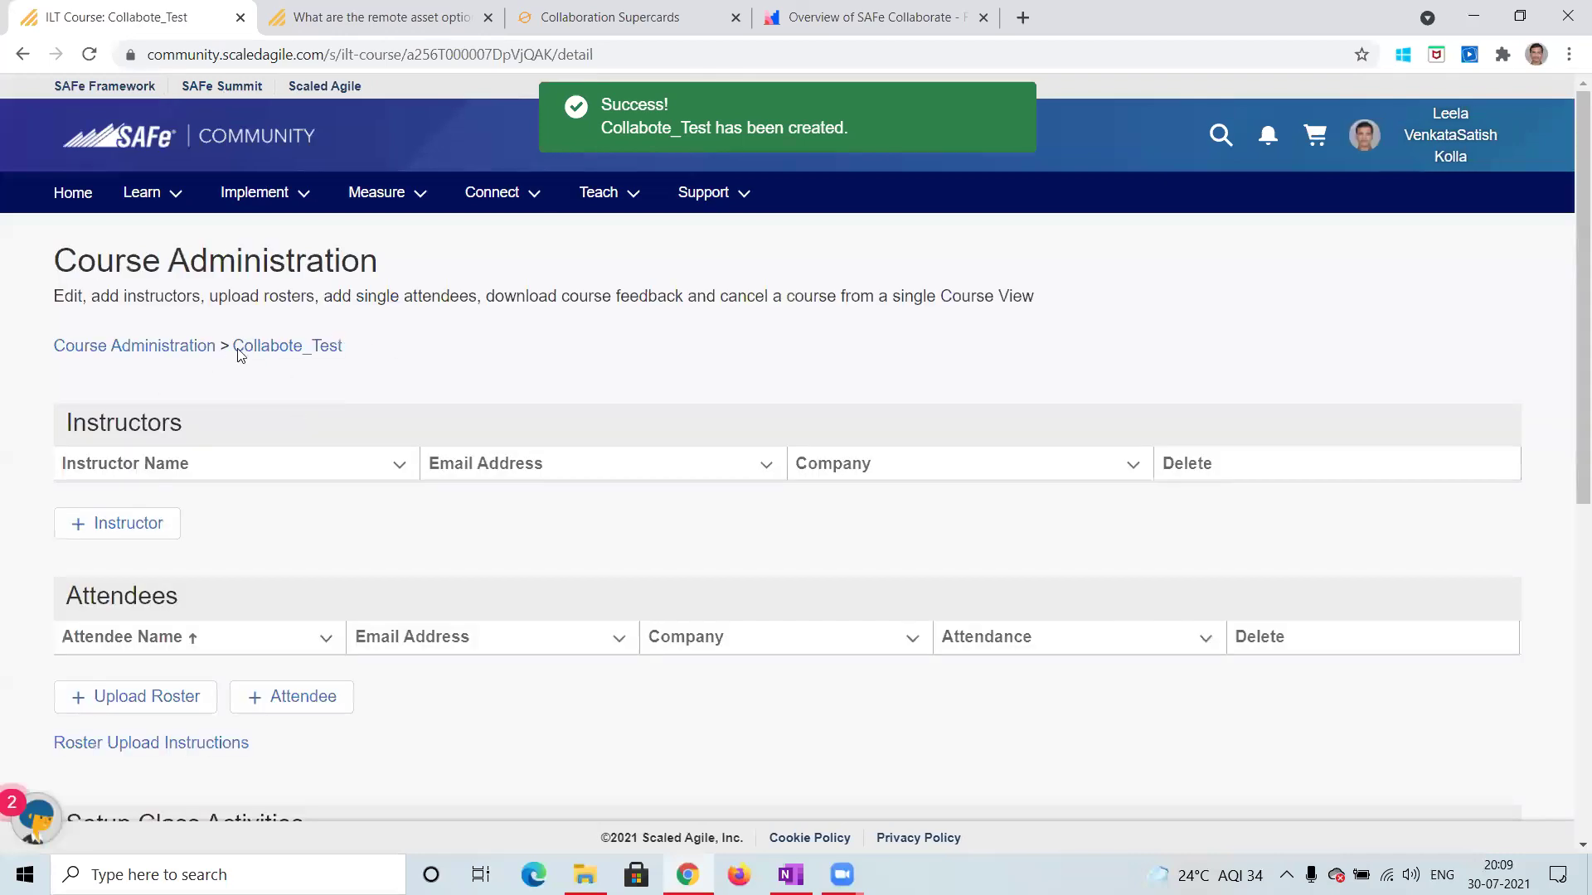
pyautogui.click(341, 352)
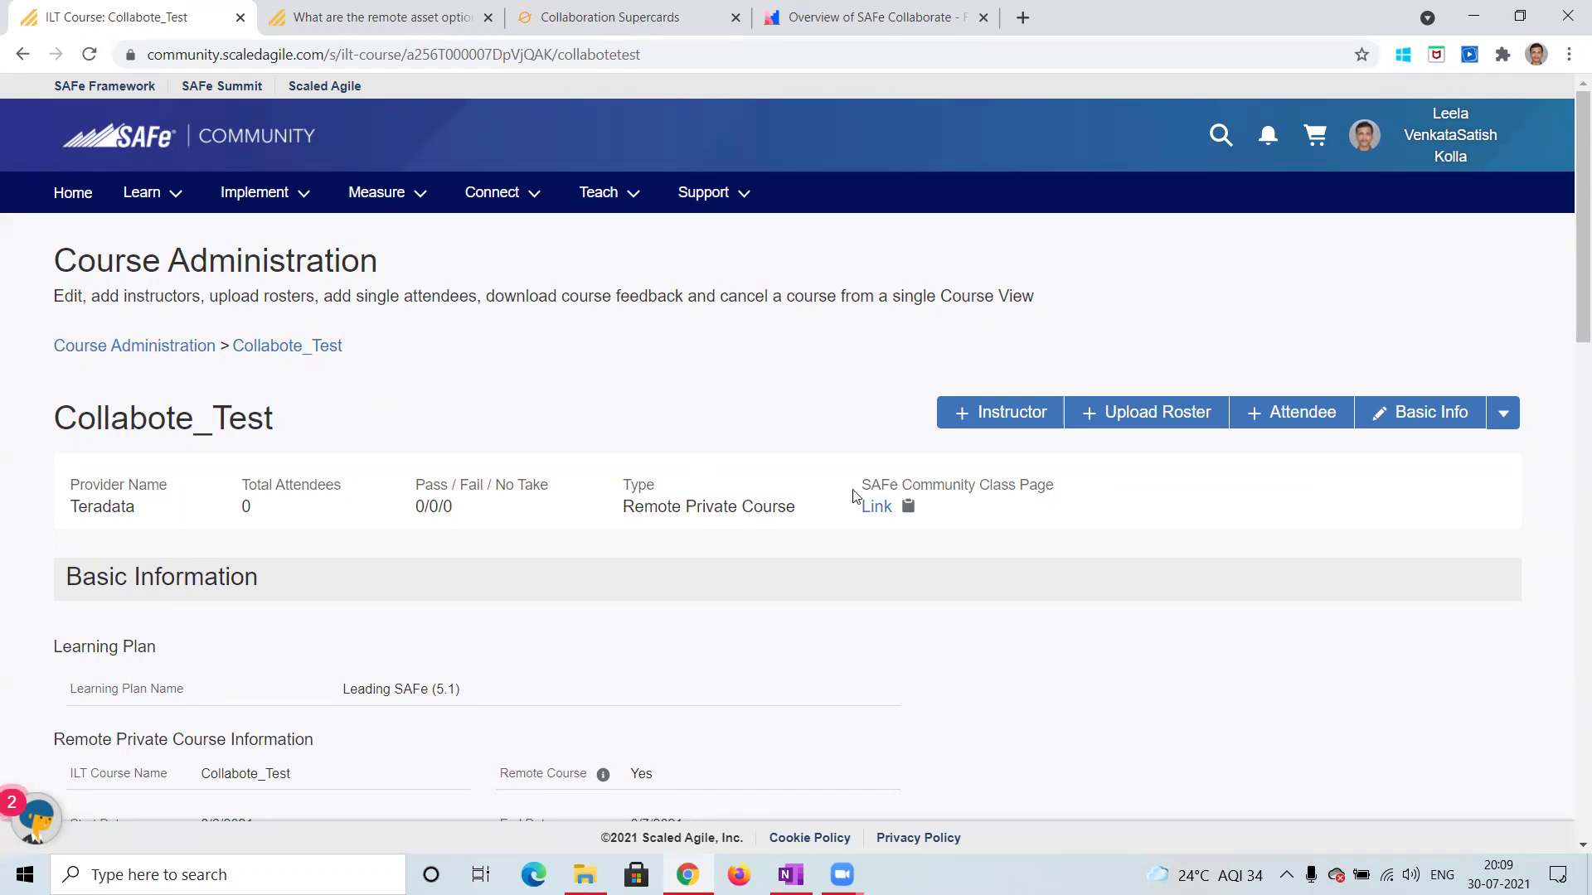
# Step: Highlight the SAFe Community Class Page label and Setup Class Activities heading, and open the Collaborate activities setup for Collabote_Test
pyautogui.moveTo(860, 491); pyautogui.dragTo(1059, 489)
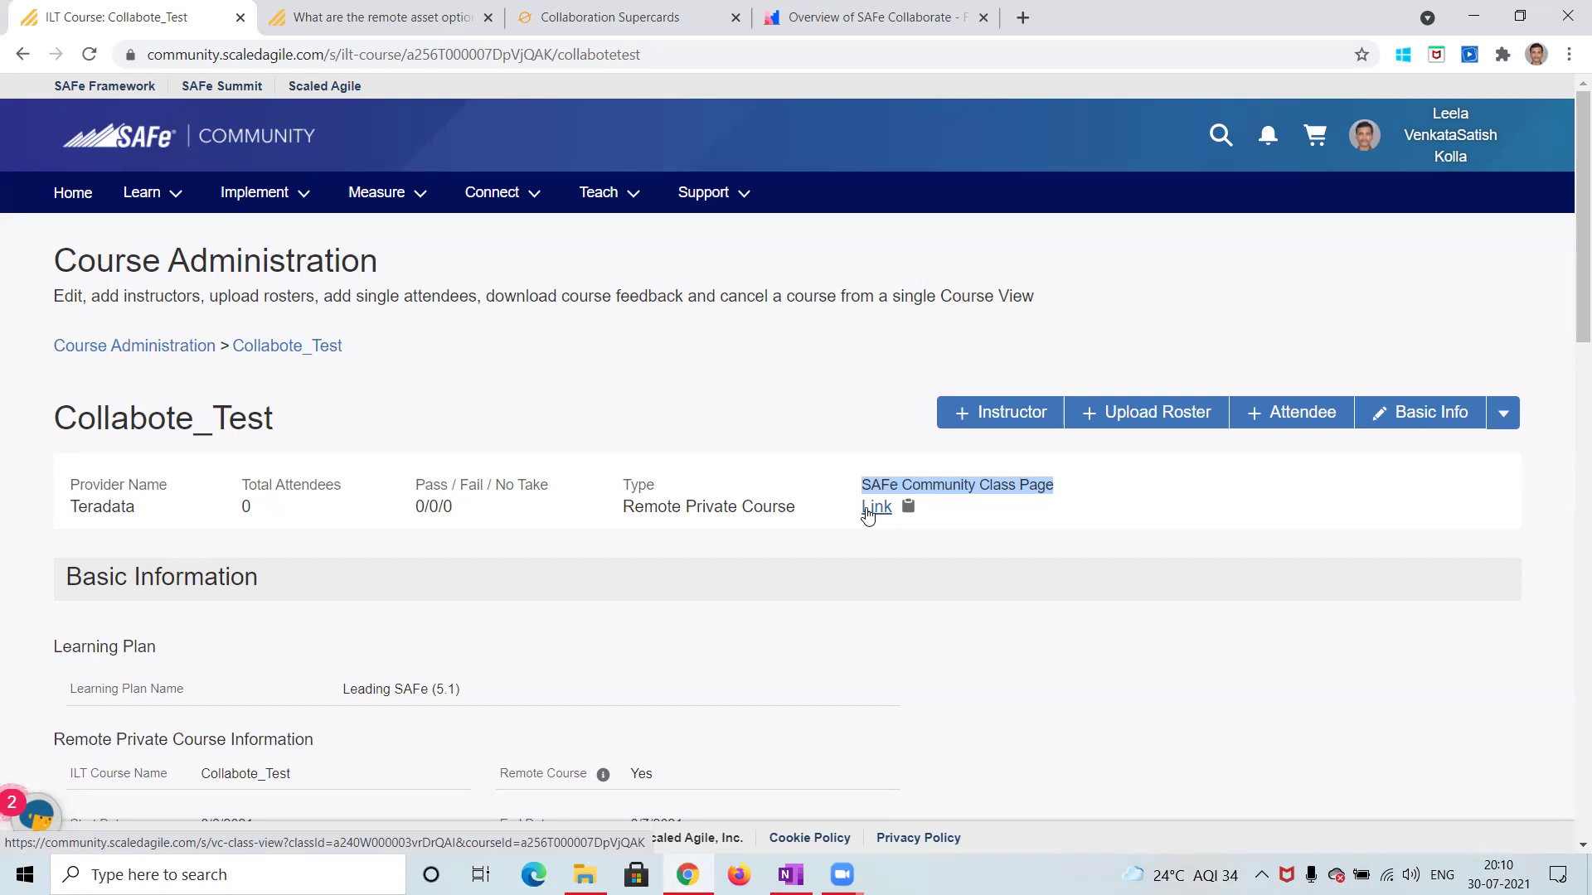
pyautogui.moveTo(1569, 315); pyautogui.dragTo(1570, 707)
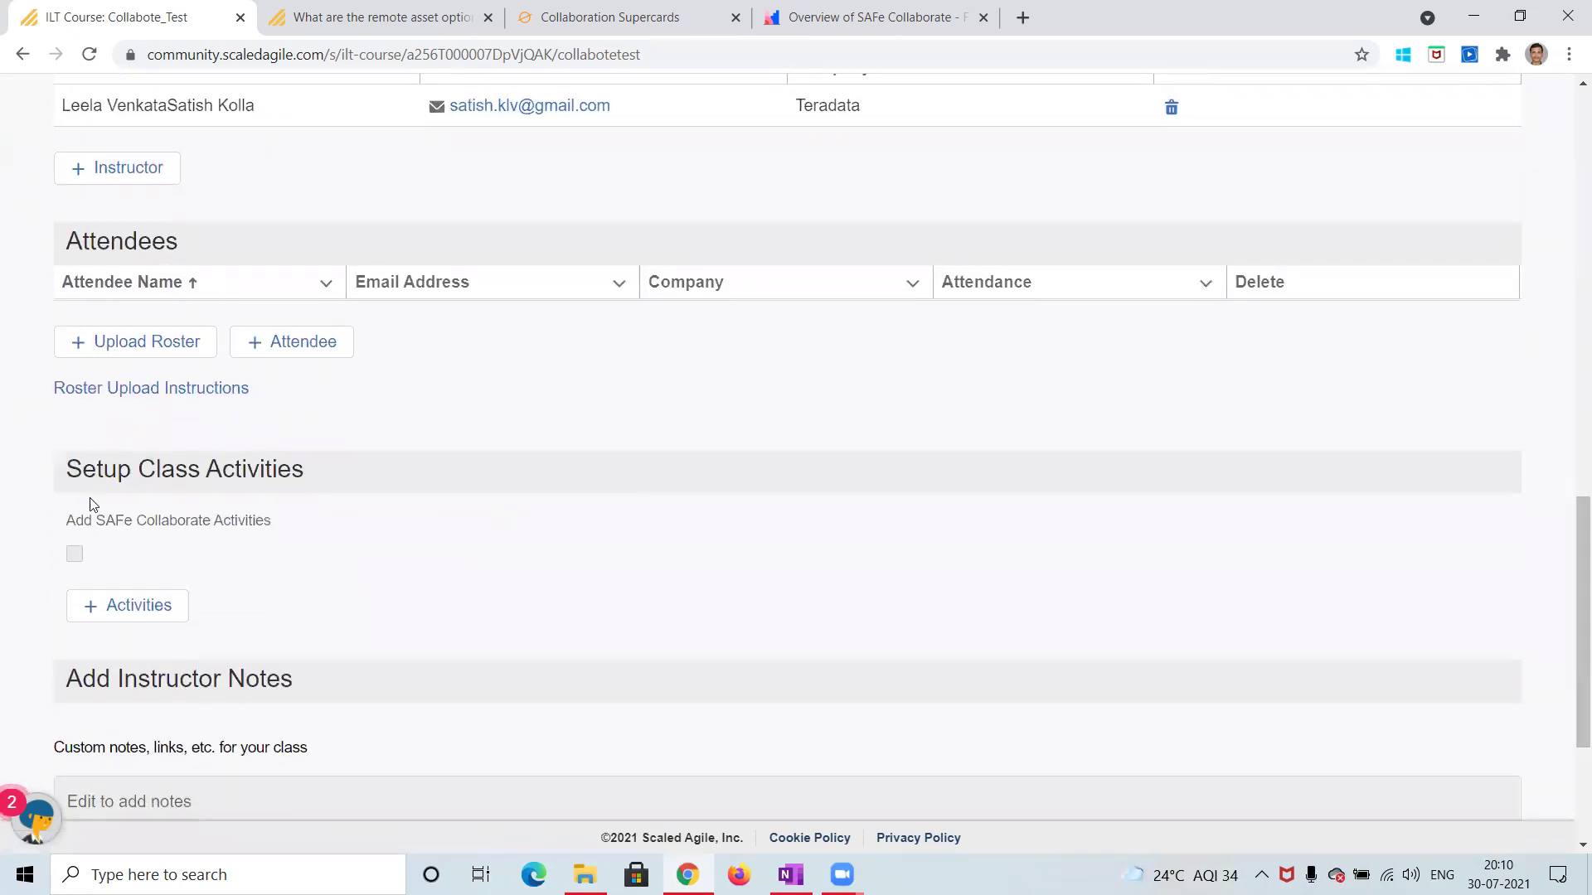
pyautogui.moveTo(67, 470); pyautogui.dragTo(302, 468)
pyautogui.click(312, 465)
pyautogui.tripleClick(301, 470)
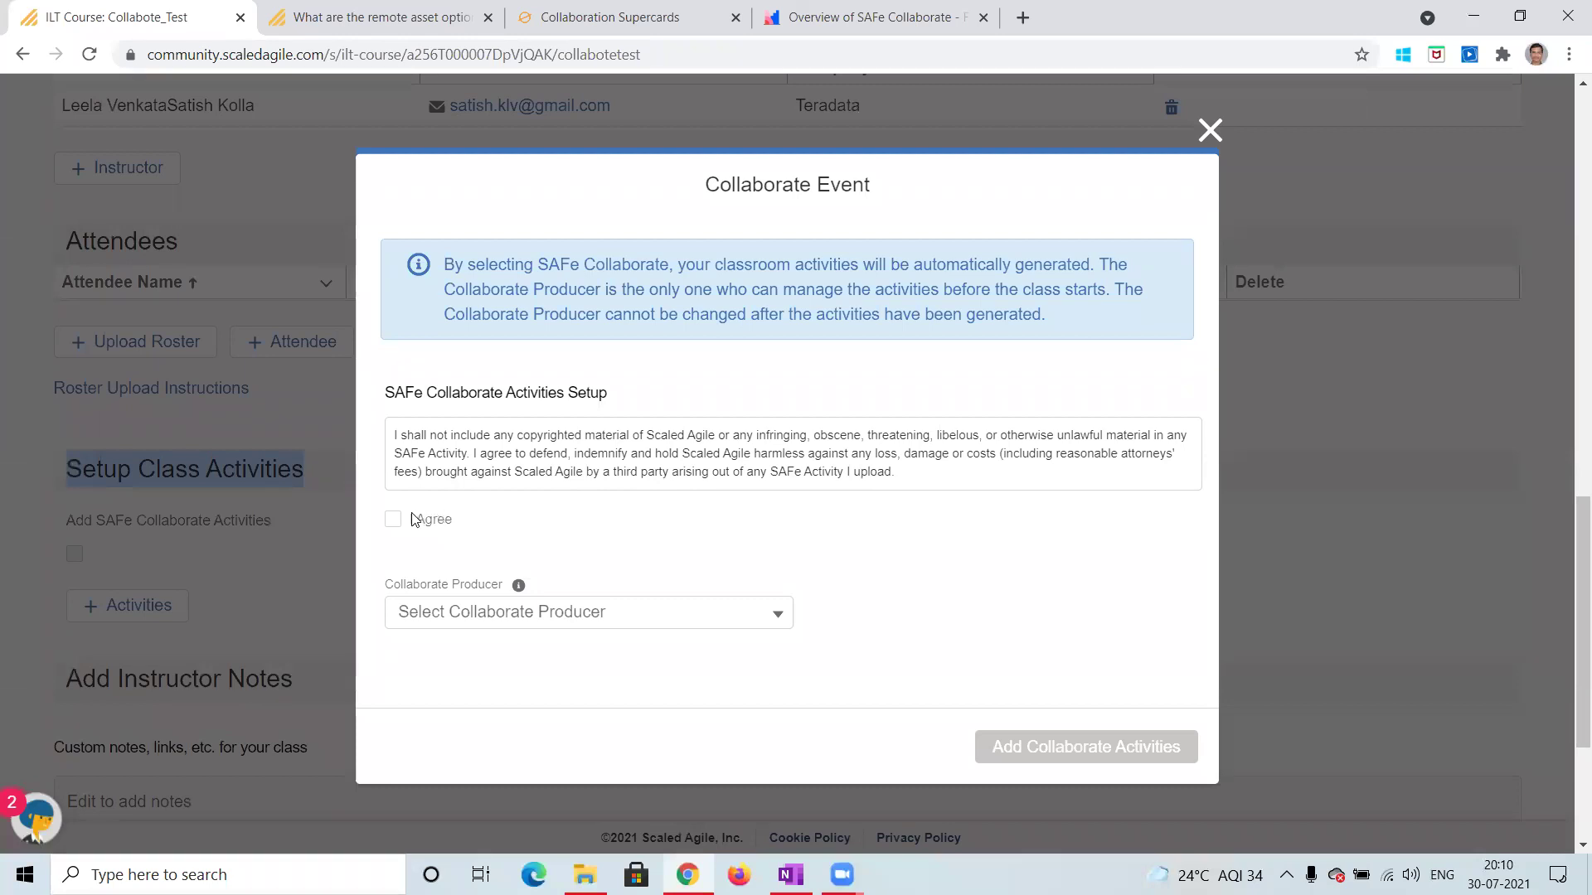
# Step: Choose the instructor as Collaborate Producer, accept the terms, and add the SAFe Collaborate activities to the course
pyautogui.click(778, 614)
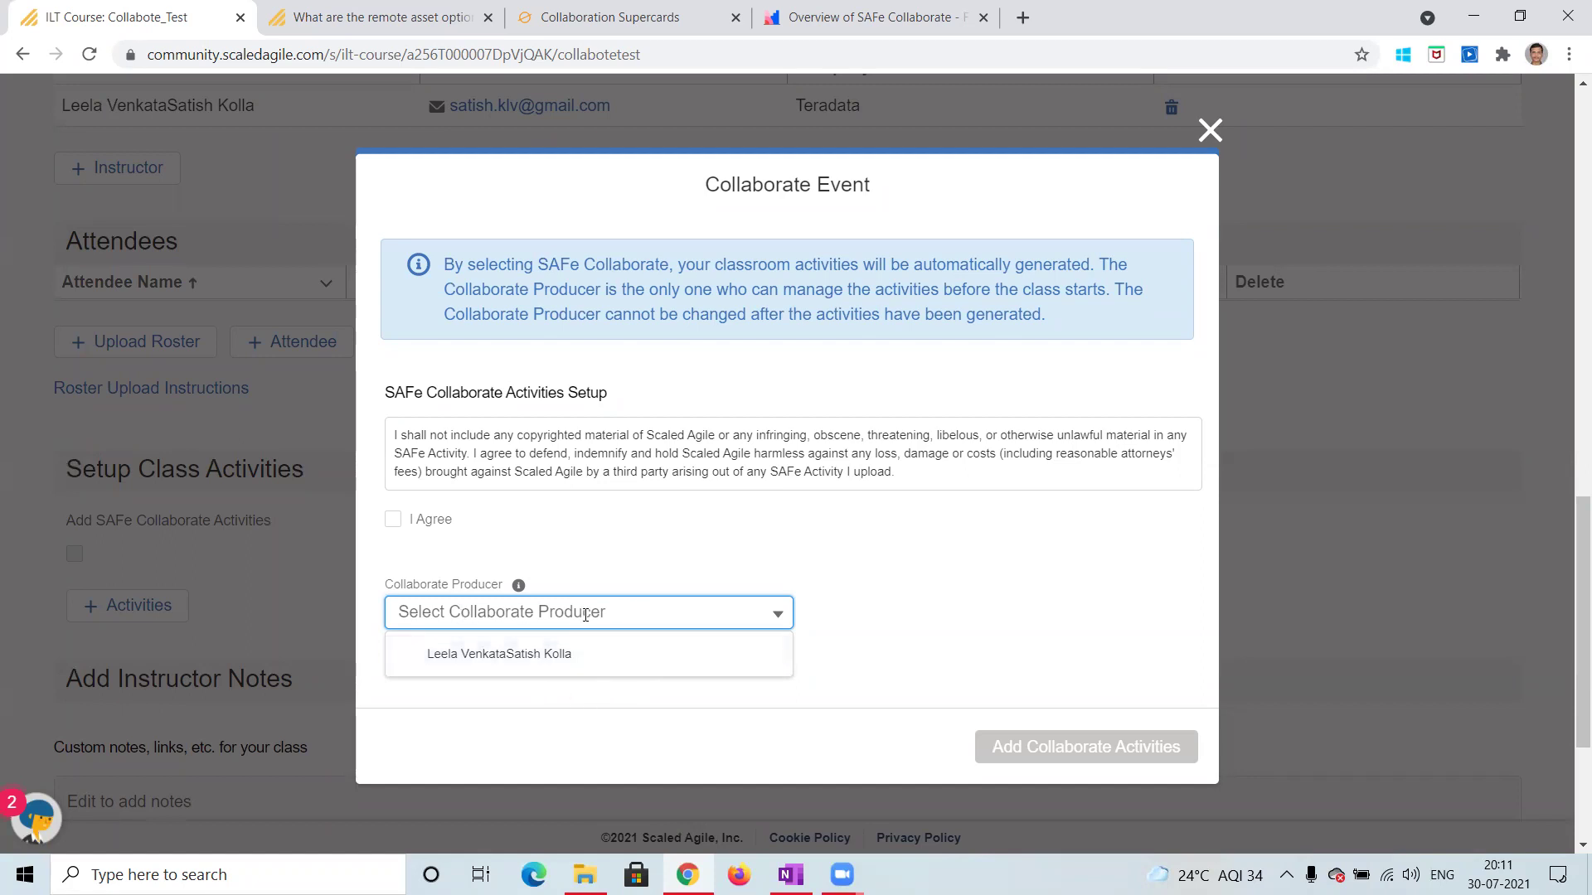
pyautogui.click(549, 655)
pyautogui.click(393, 520)
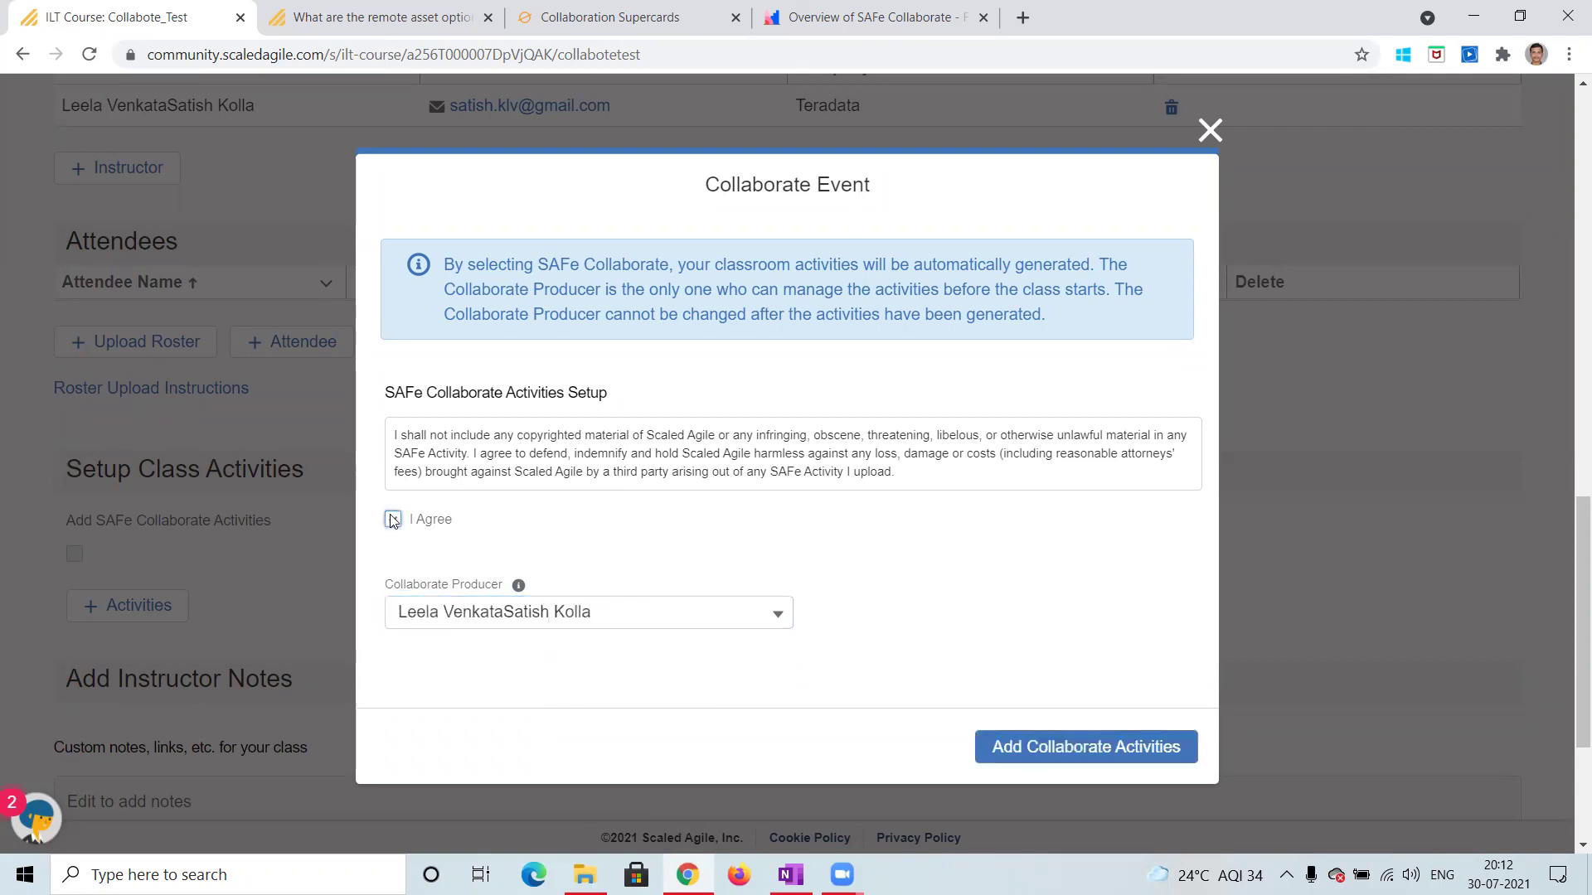
pyautogui.click(1014, 756)
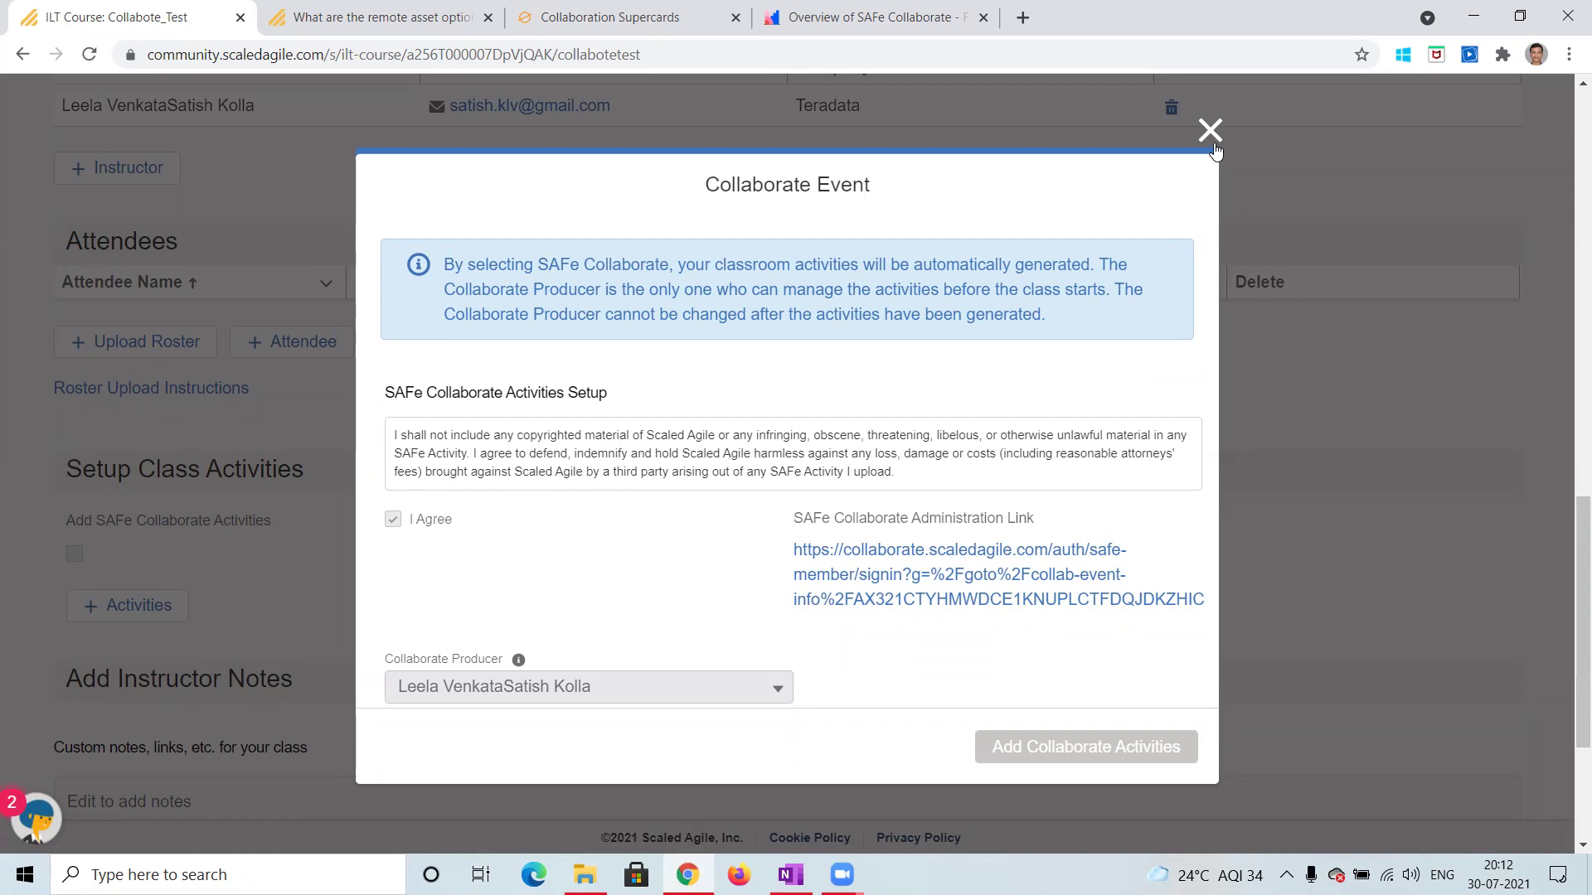
pyautogui.click(1212, 141)
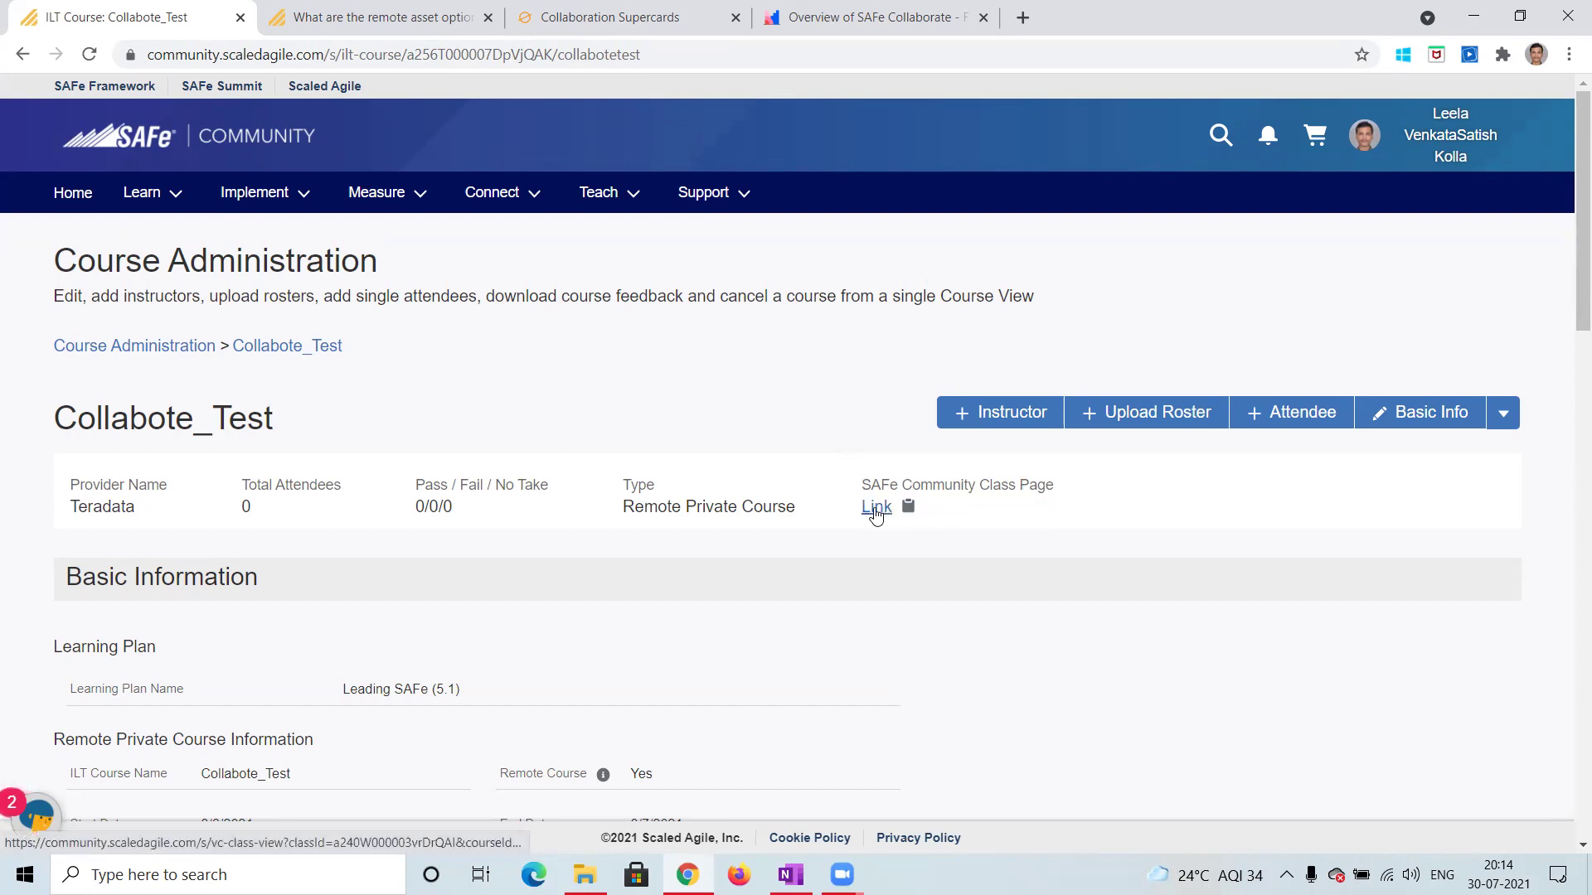
# Step: Open the SAFe Community class page, launch its SAFe Collaborate activities, and browse the Leading SAFe 5.1 lessons list
pyautogui.click(876, 507)
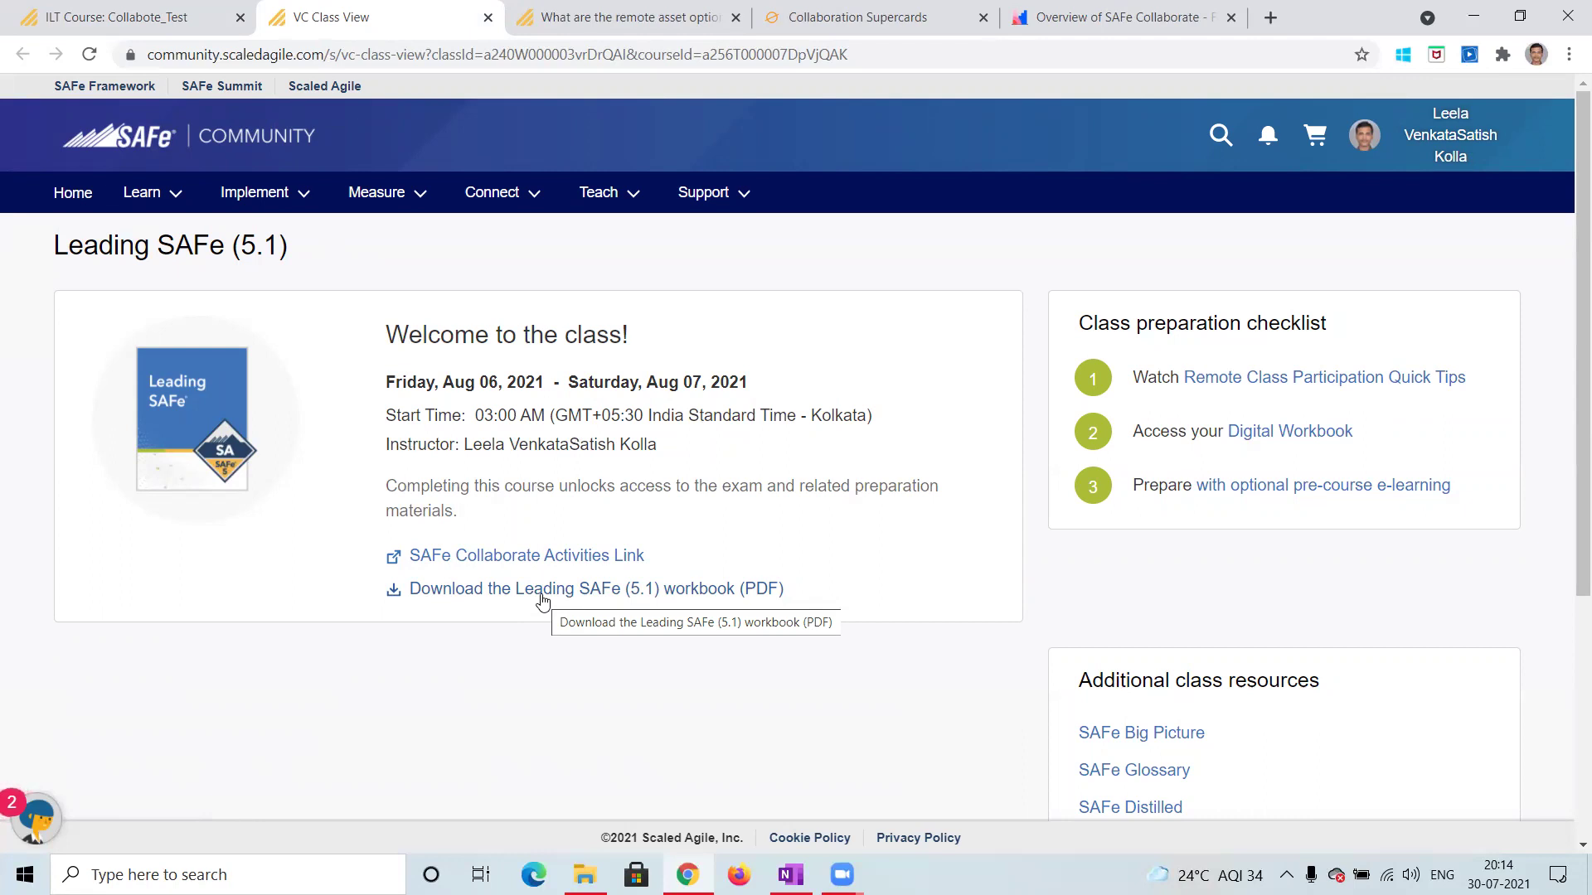
pyautogui.click(477, 560)
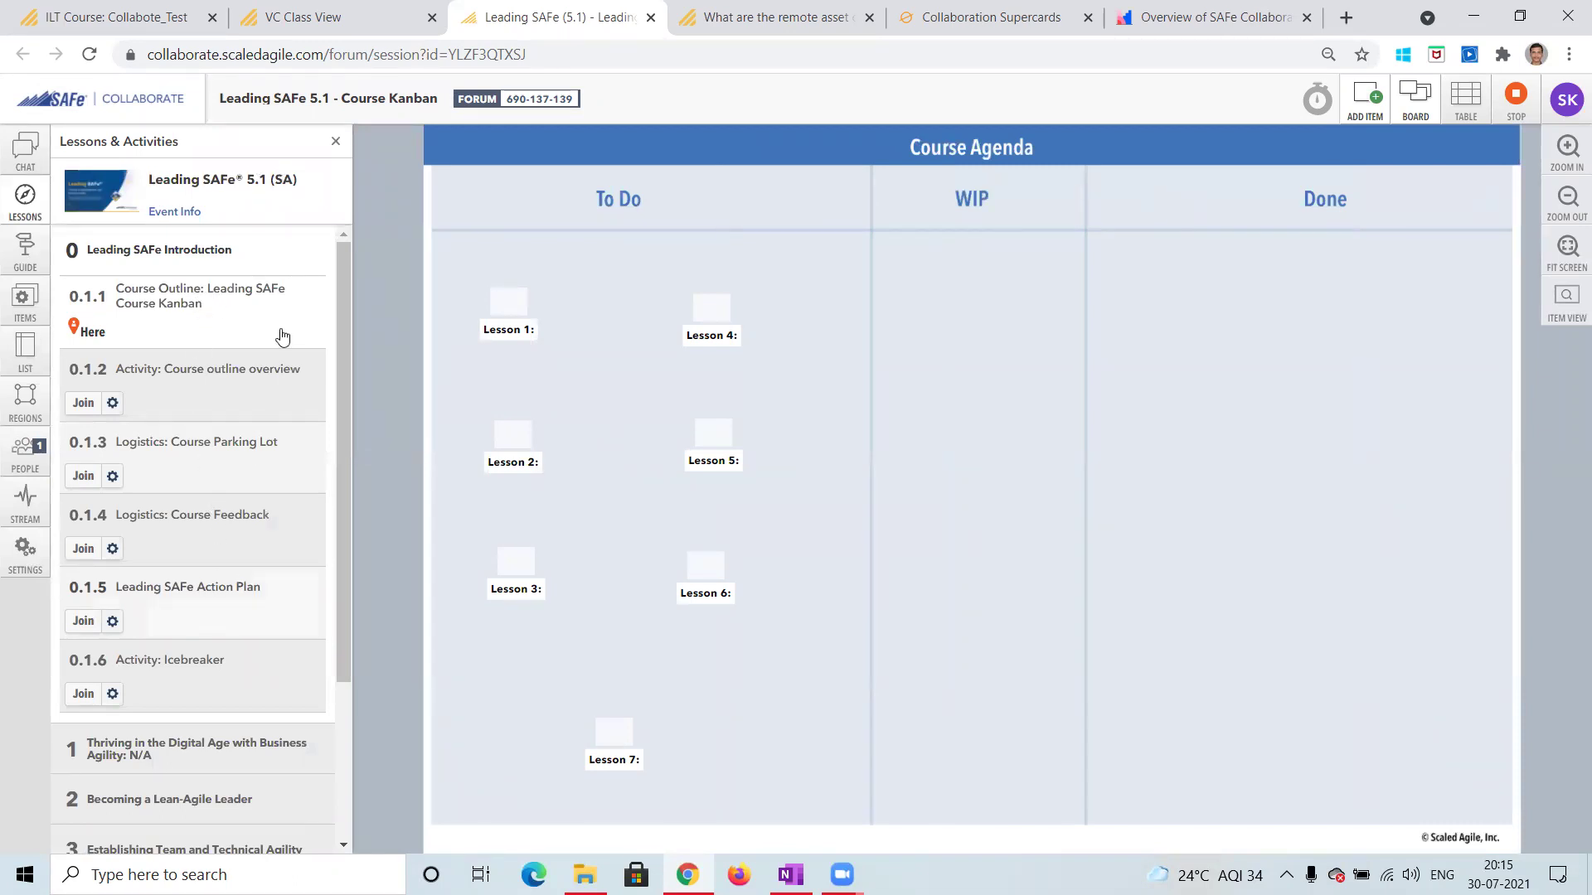
pyautogui.click(214, 303)
pyautogui.scroll(-3, 342, 703)
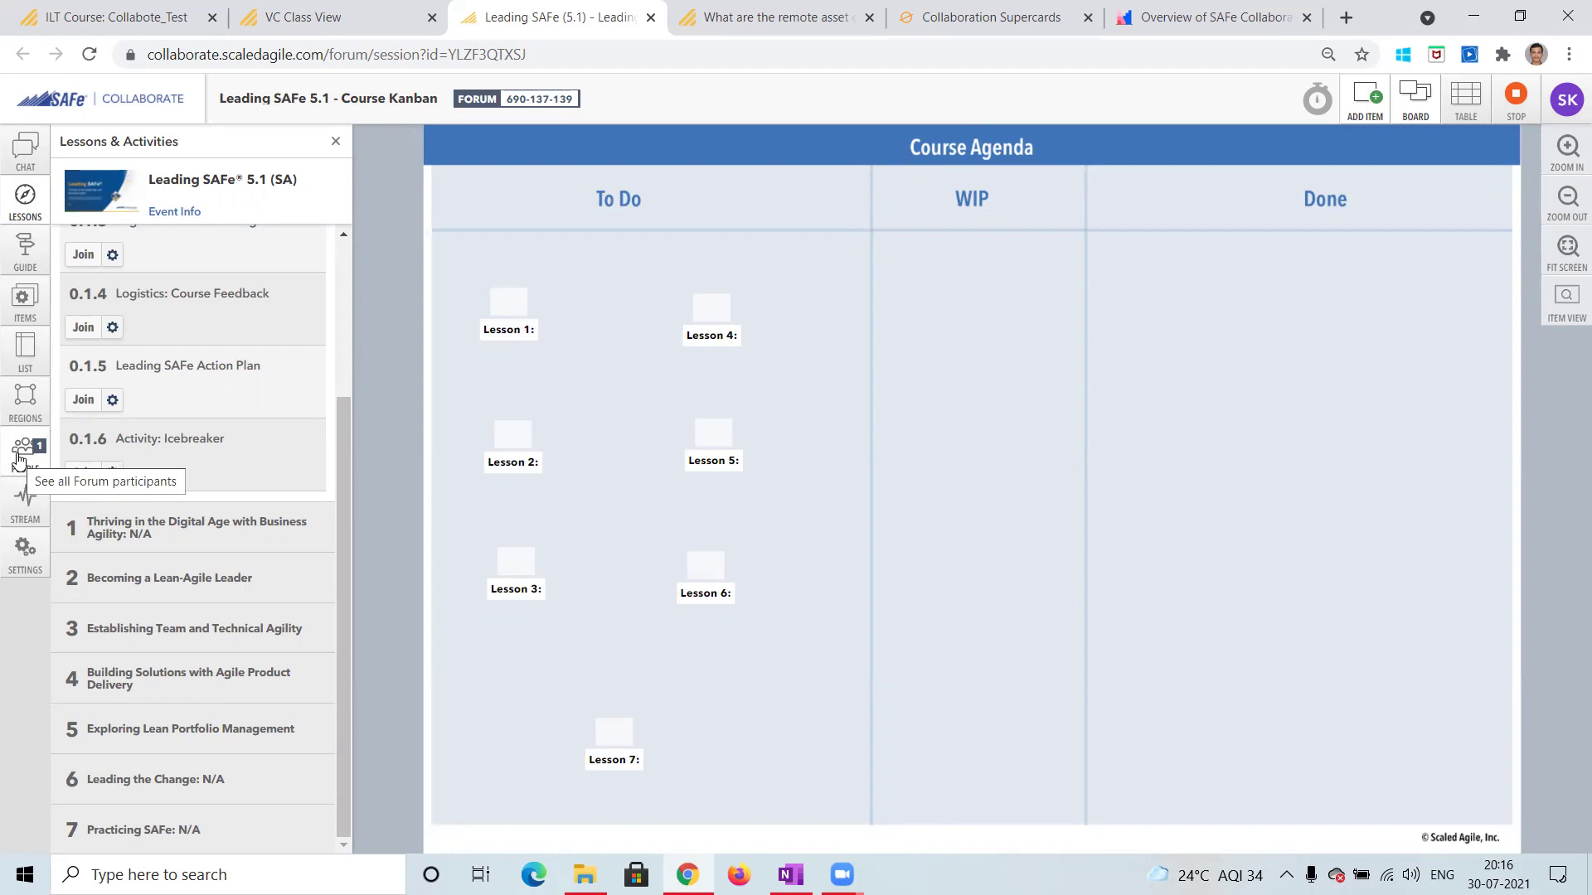
# Step: Return to the Collabote_Test course page and open the SAFe Collaborate administration link under Setup Class Activities
pyautogui.click(138, 23)
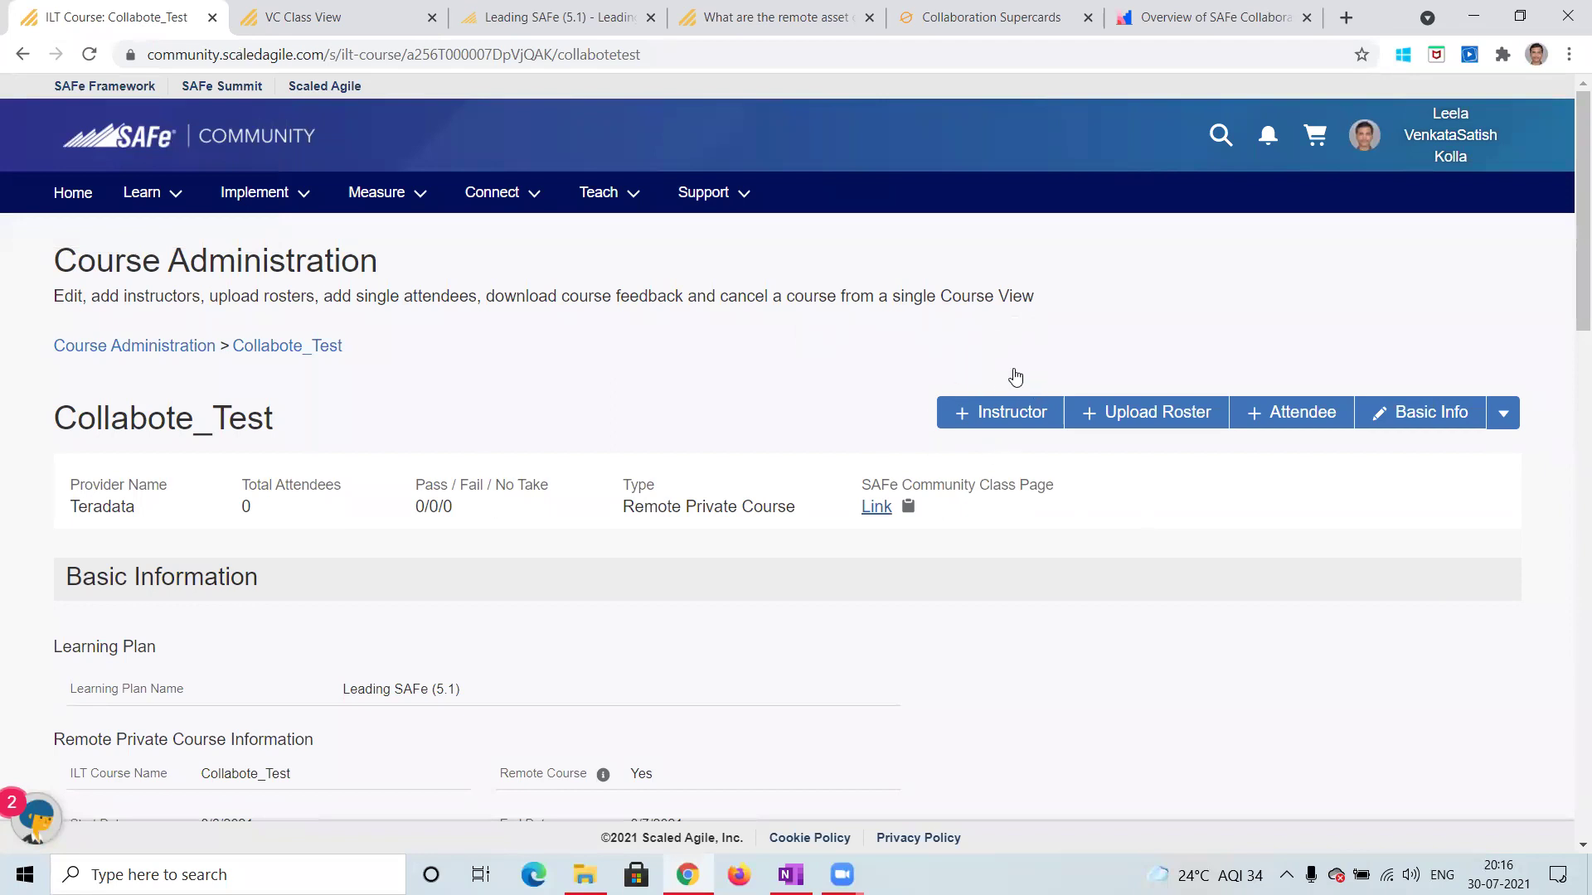
pyautogui.scroll(-10, 1016, 377)
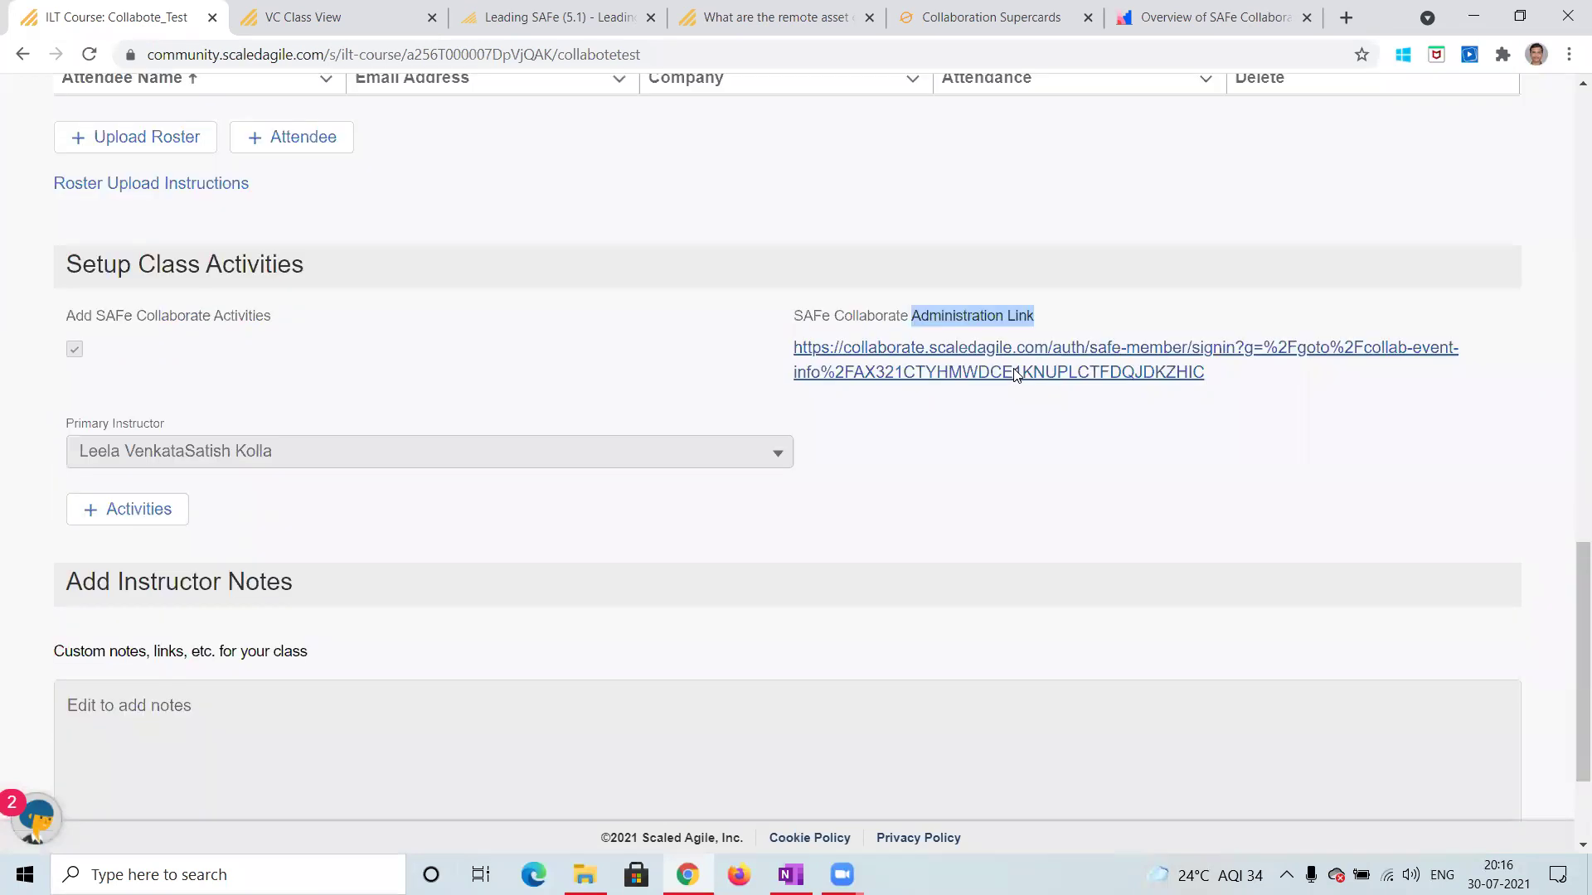
pyautogui.click(1016, 375)
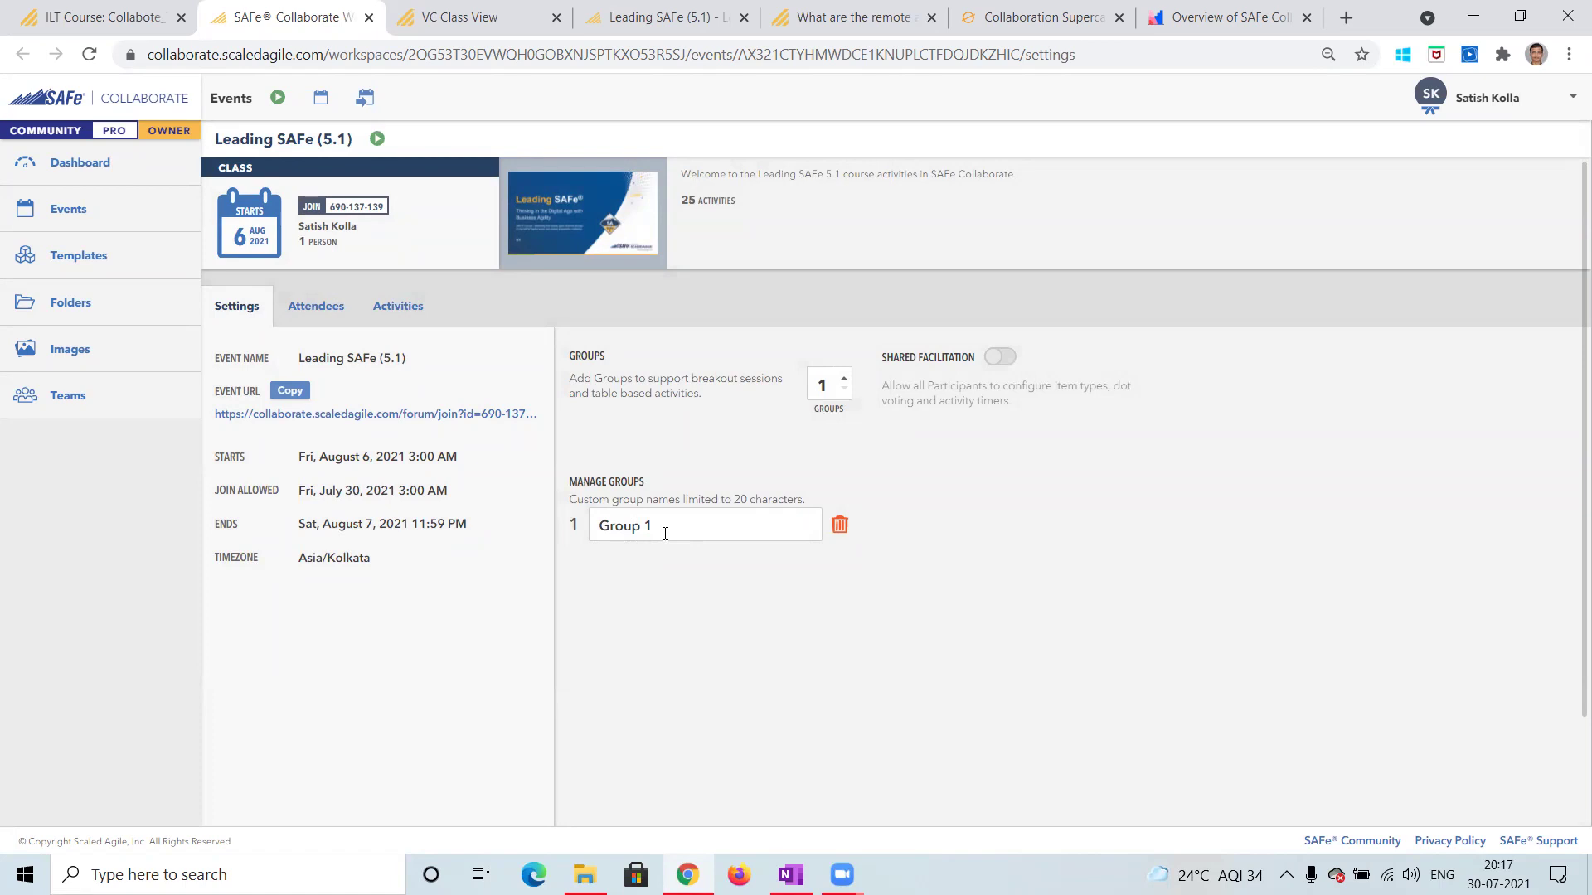
# Step: Set the event's number of groups to 4 and enable Shared Facilitation
pyautogui.click(846, 379)
pyautogui.click(843, 381)
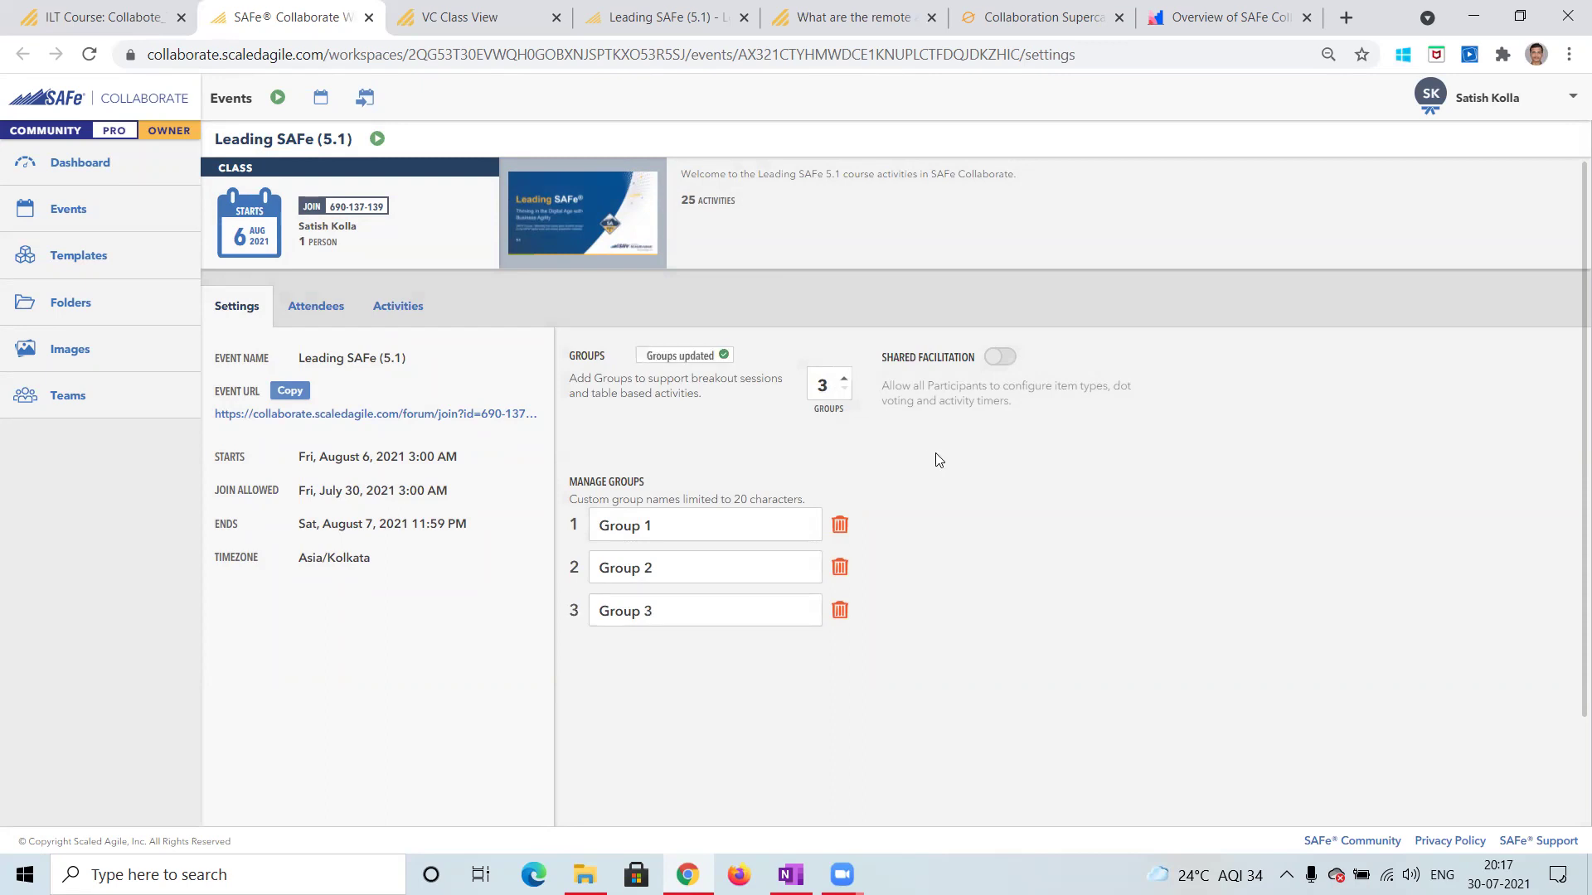
pyautogui.click(845, 380)
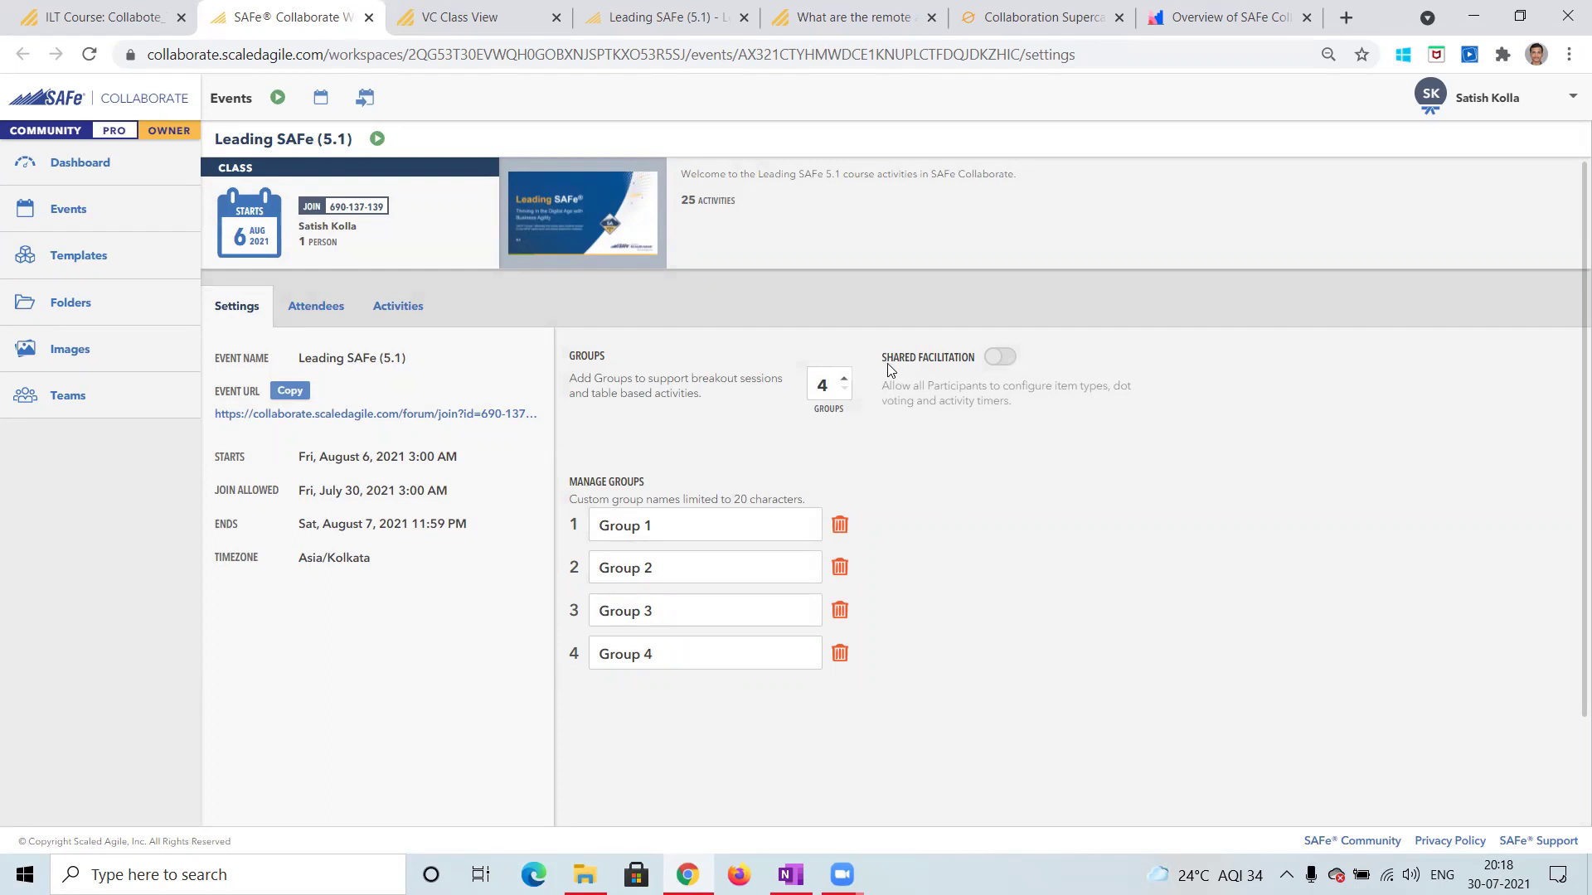
pyautogui.moveTo(883, 362); pyautogui.dragTo(977, 363)
pyautogui.click(1005, 358)
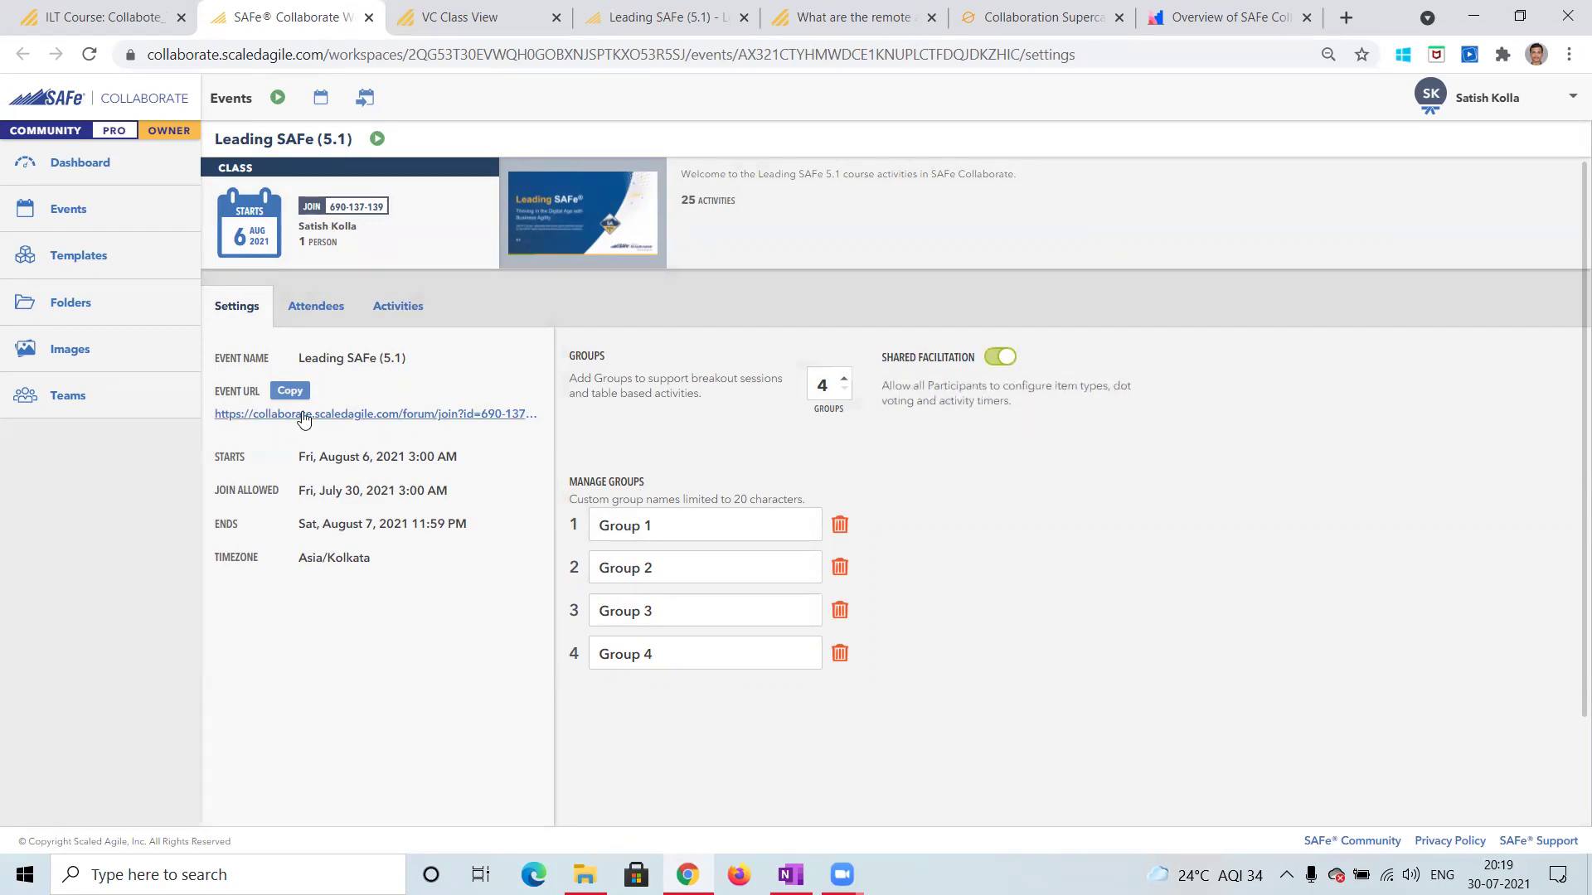
# Step: Copy the event URL of the Leading SAFe (5.1) class
pyautogui.click(290, 392)
pyautogui.click(713, 117)
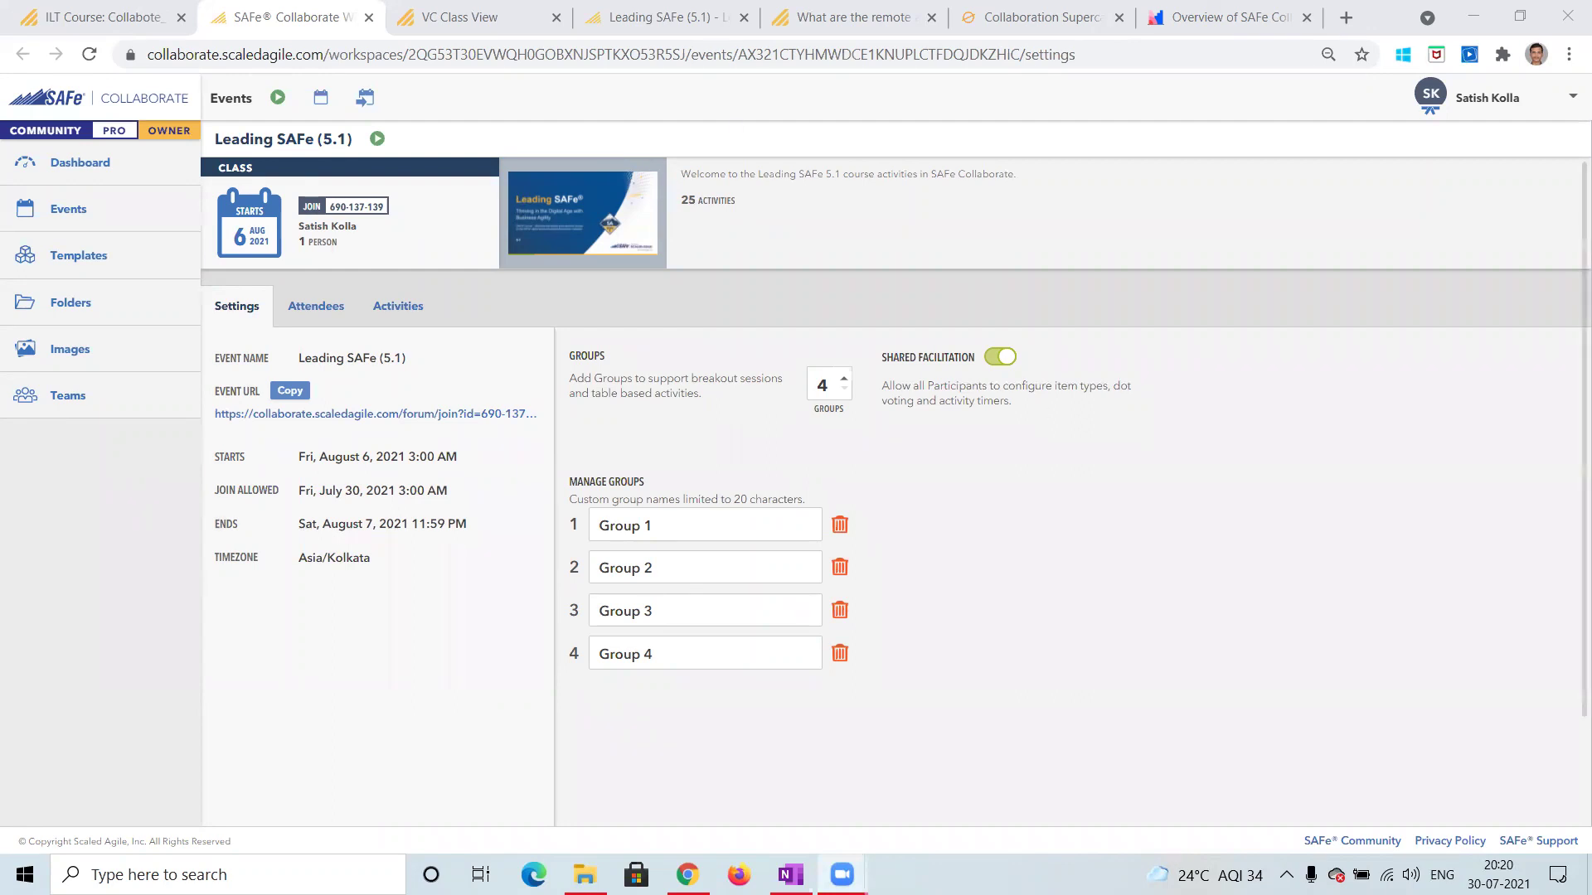
pyautogui.click(1386, 874)
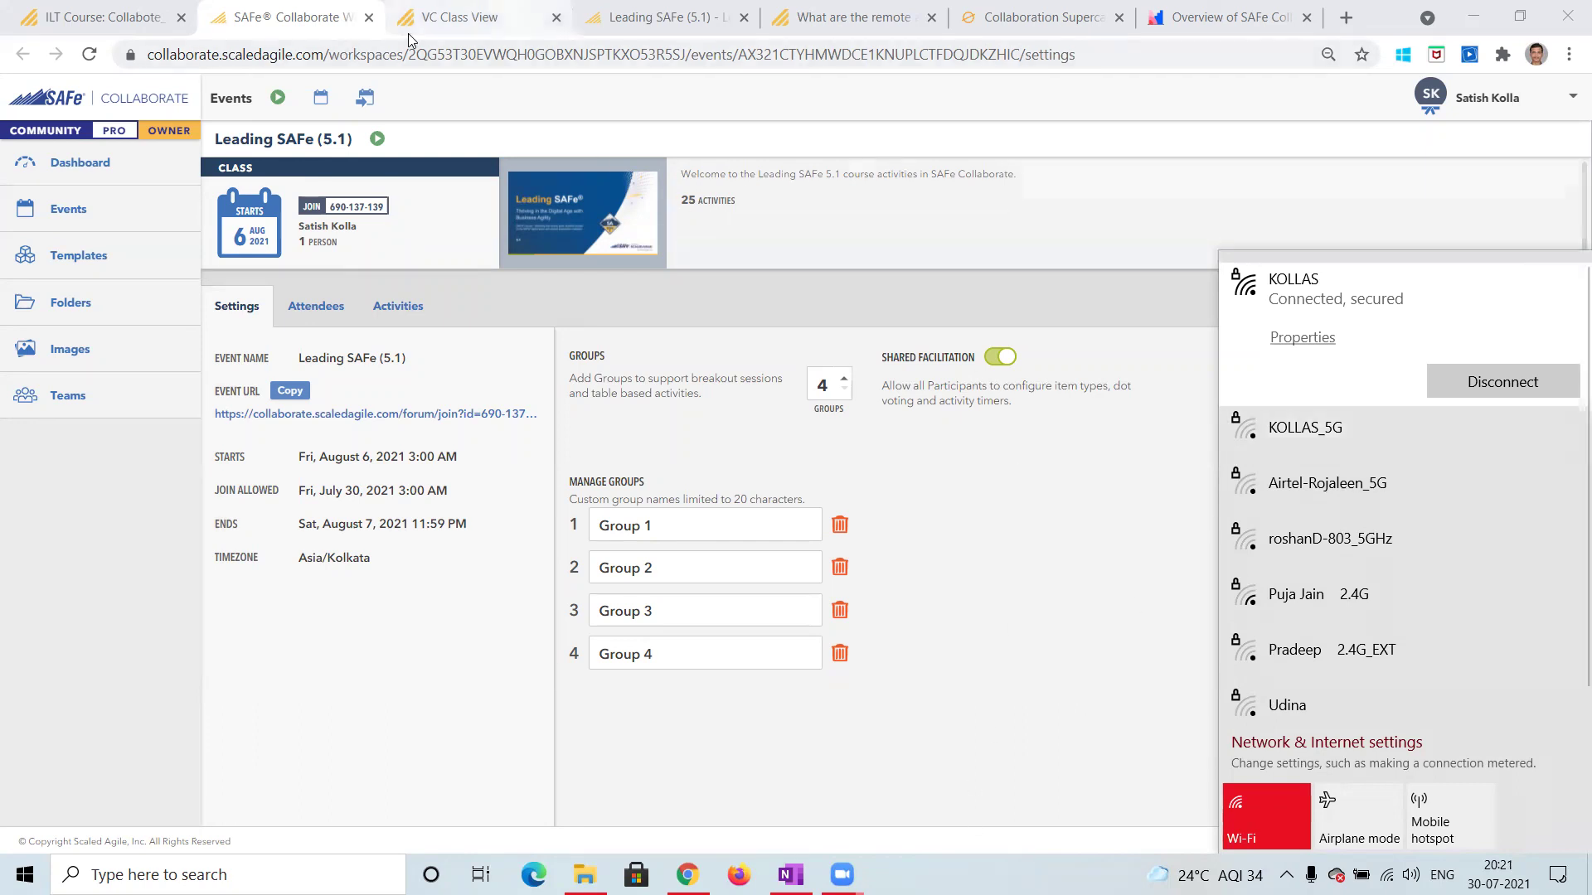
# Step: Switch to the Leading SAFe 5.1 Course Kanban session and show the people in the forum
pyautogui.click(668, 18)
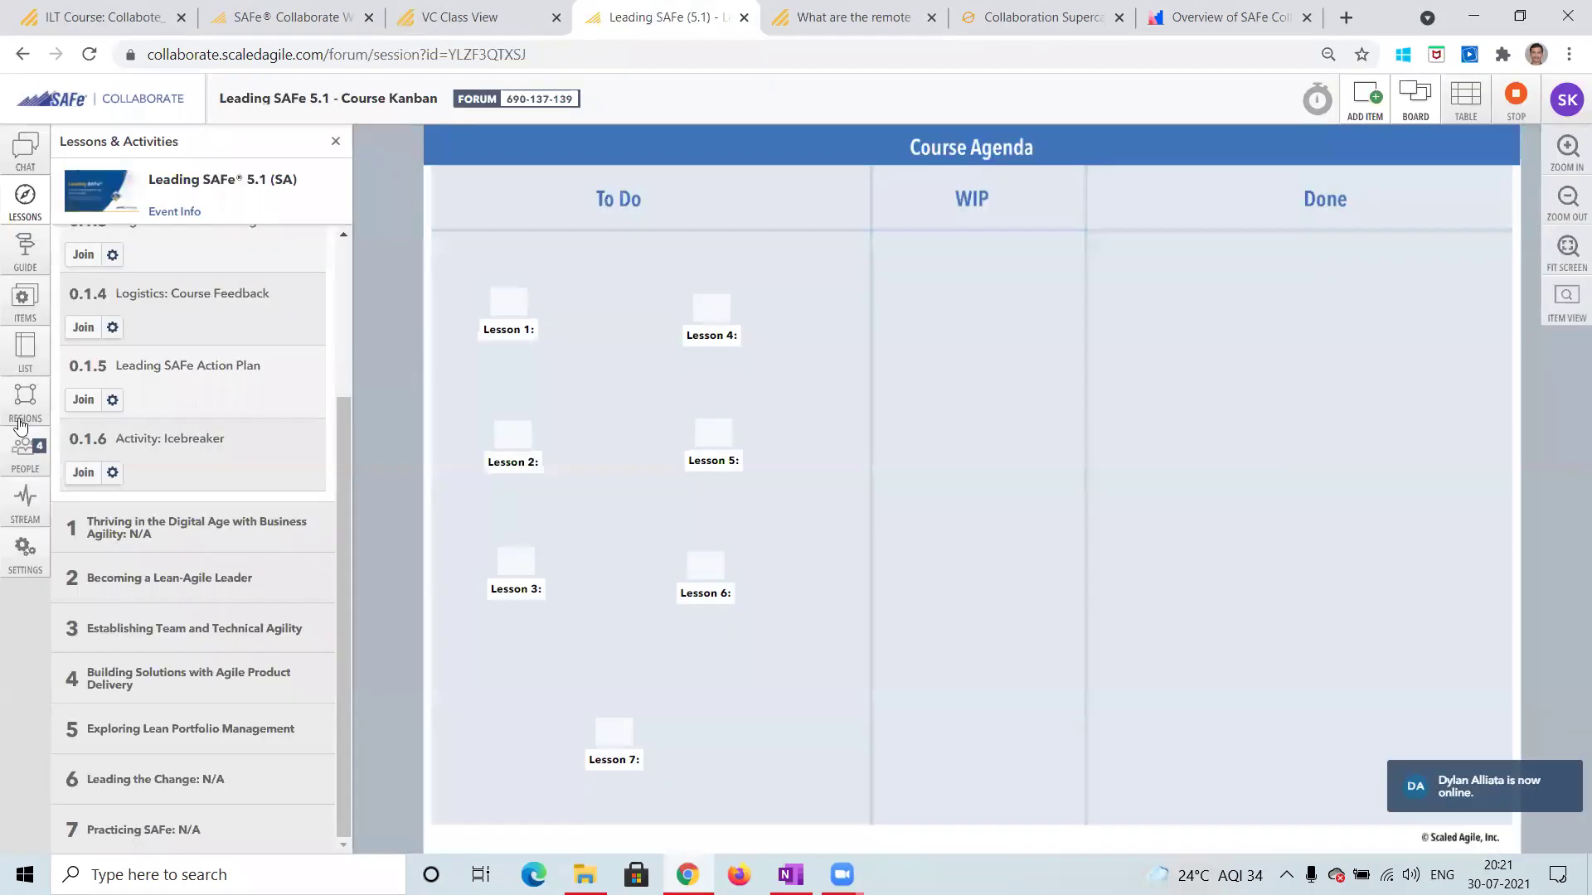
pyautogui.click(23, 458)
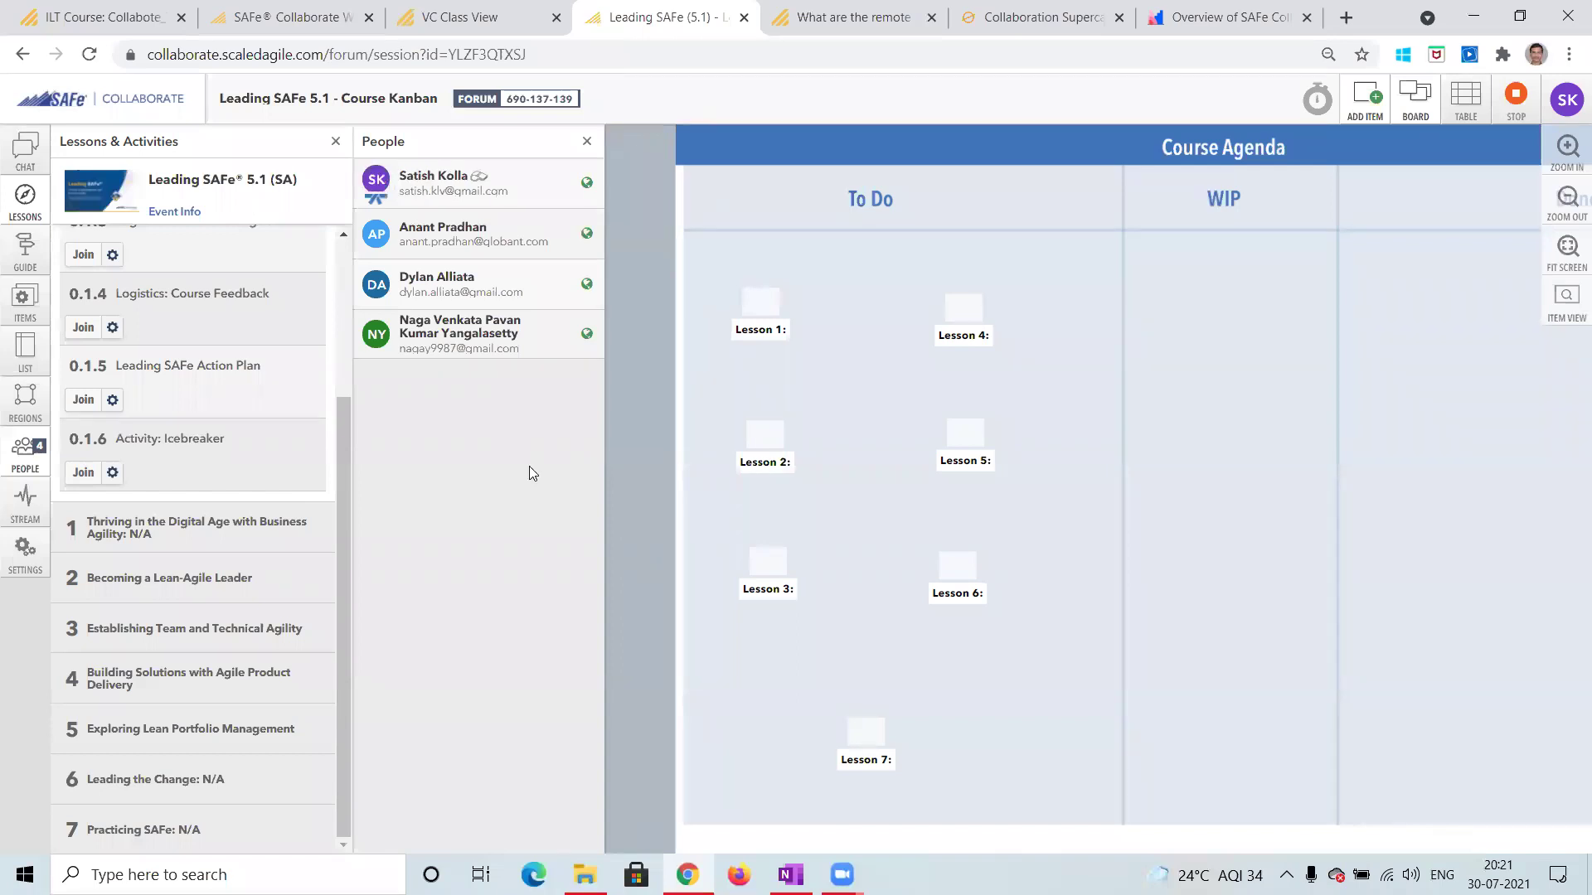
# Step: Try to move the computer's Wi-Fi connection to AndroidSAT, and reconnect to the original network
pyautogui.click(1387, 875)
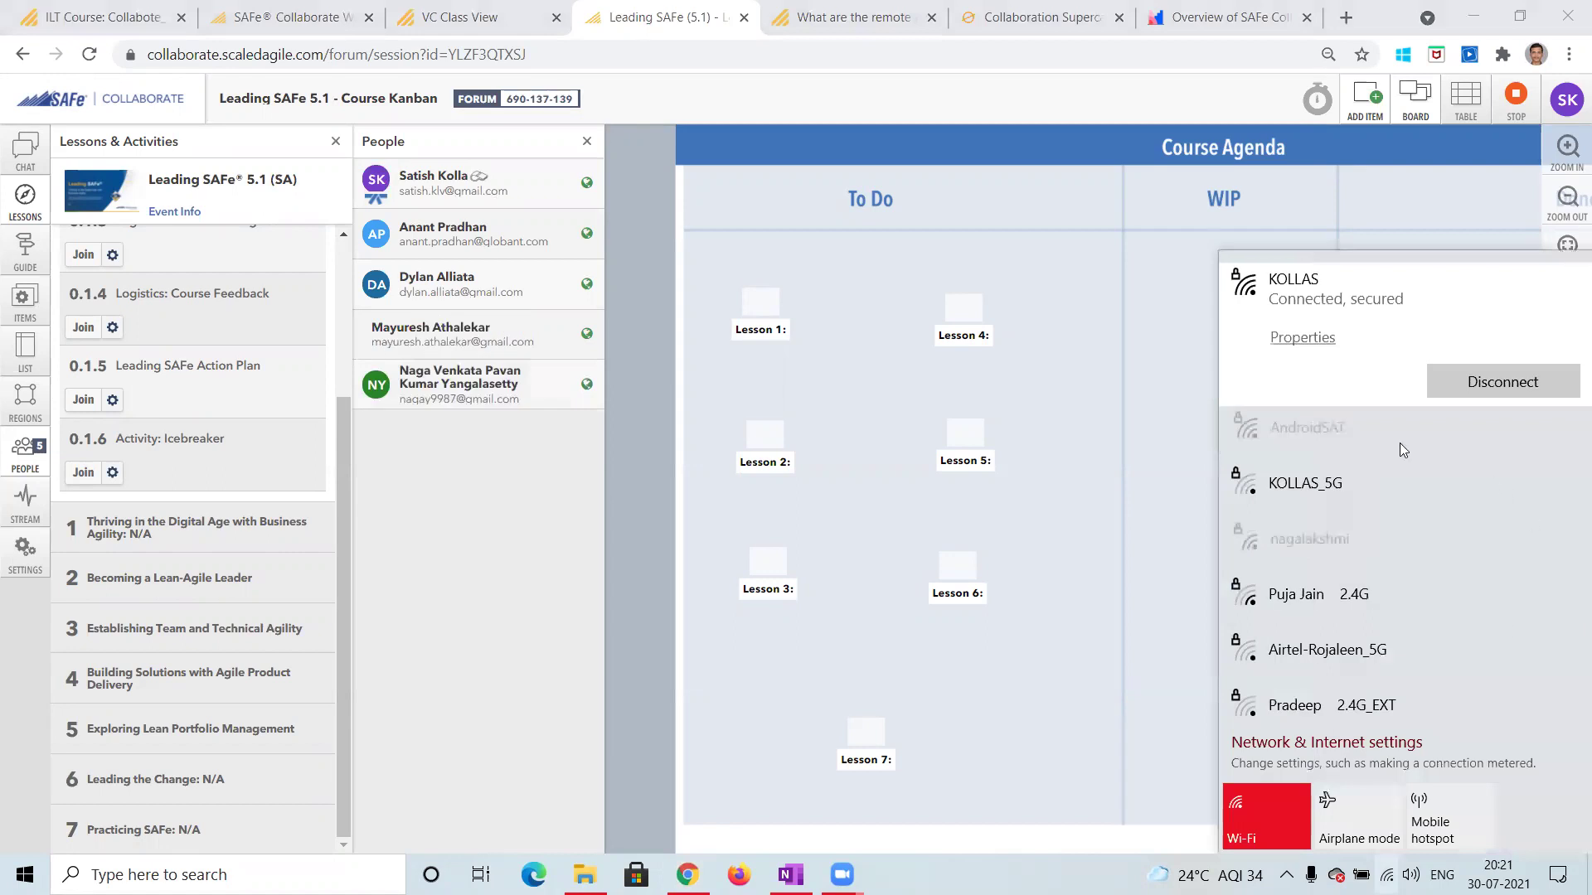
pyautogui.click(1396, 441)
pyautogui.click(1463, 434)
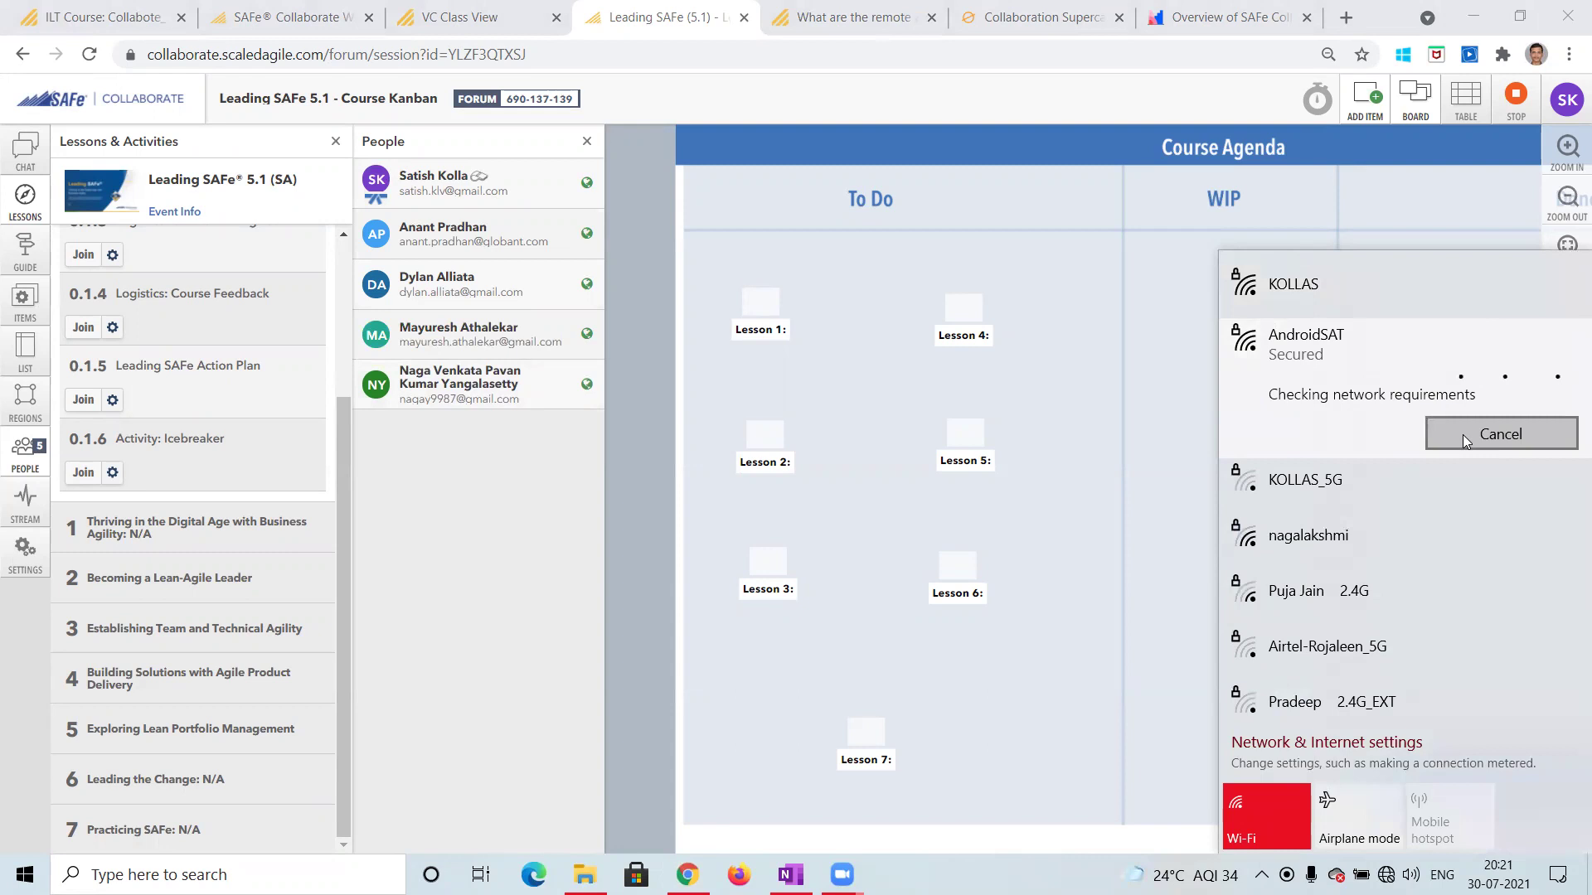
pyautogui.click(632, 563)
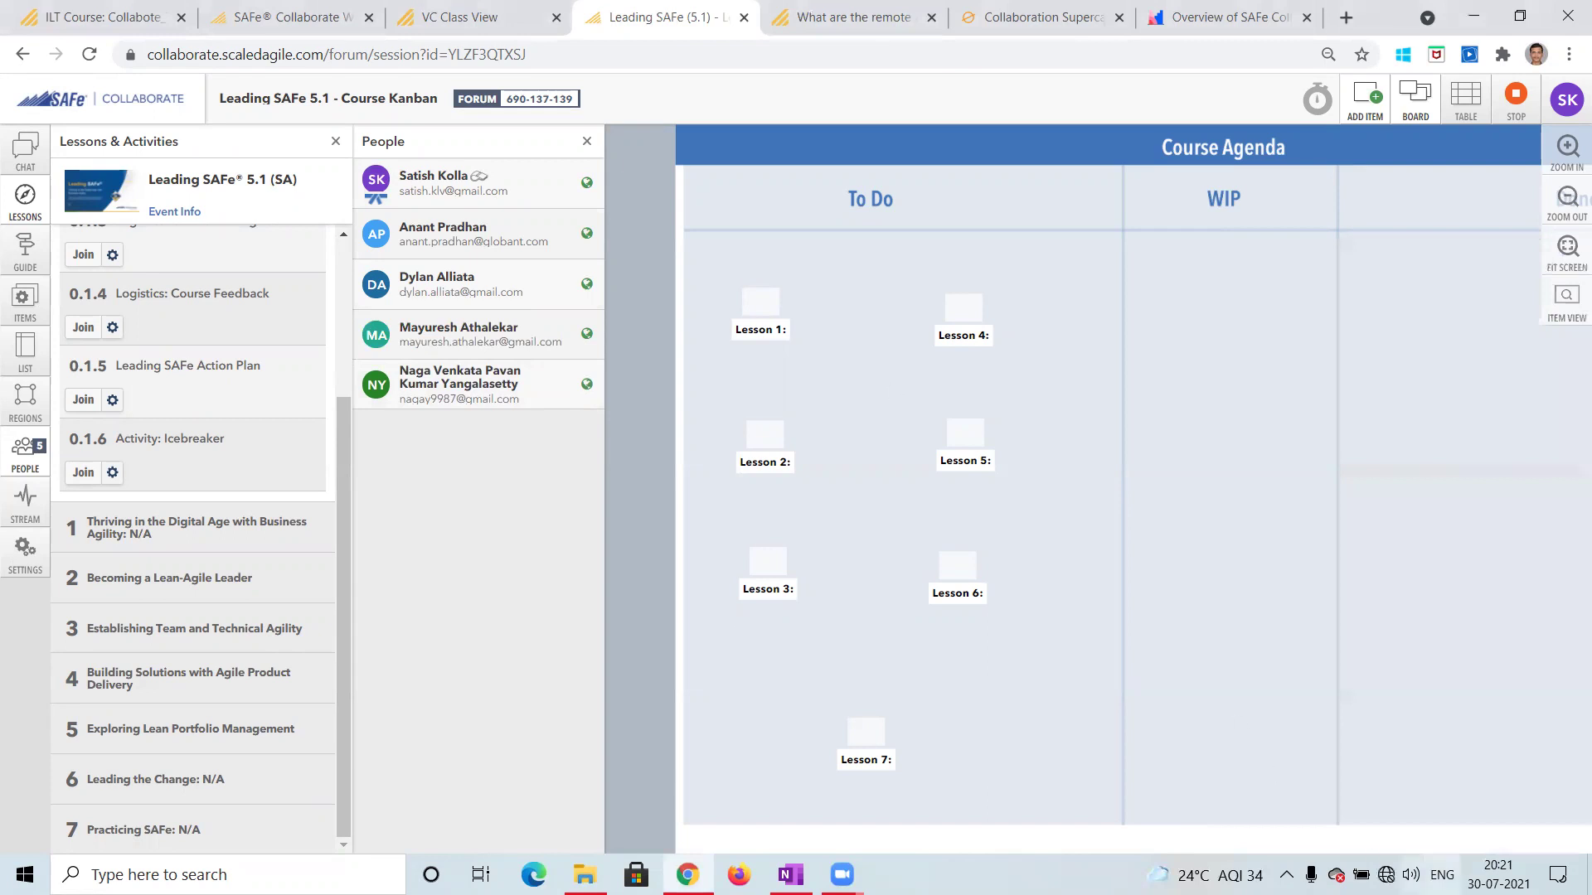
pyautogui.click(1386, 876)
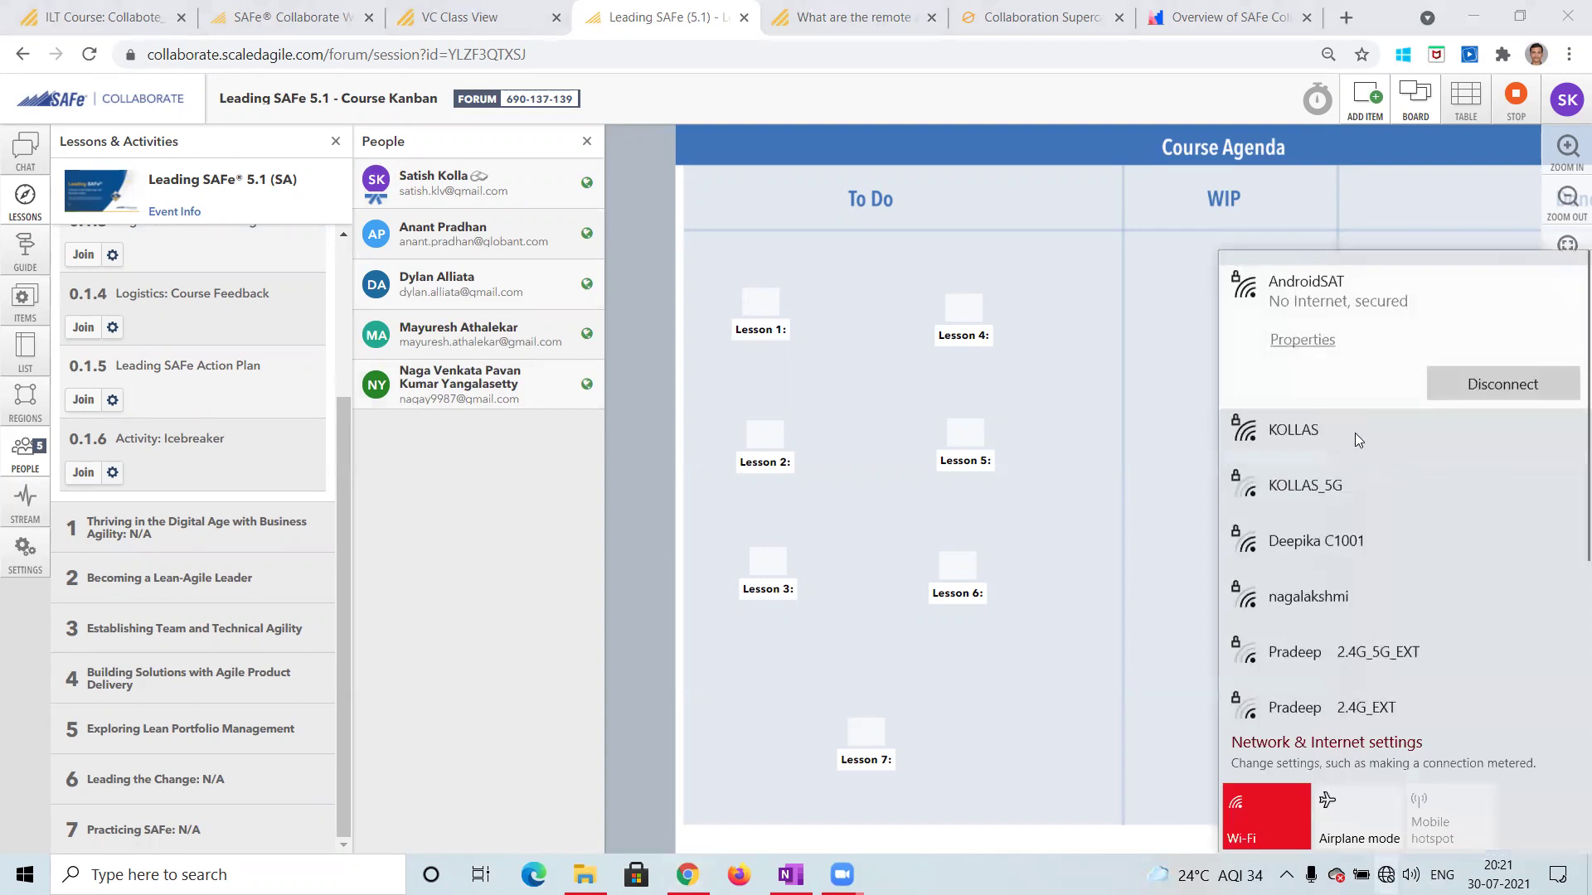
pyautogui.click(1459, 440)
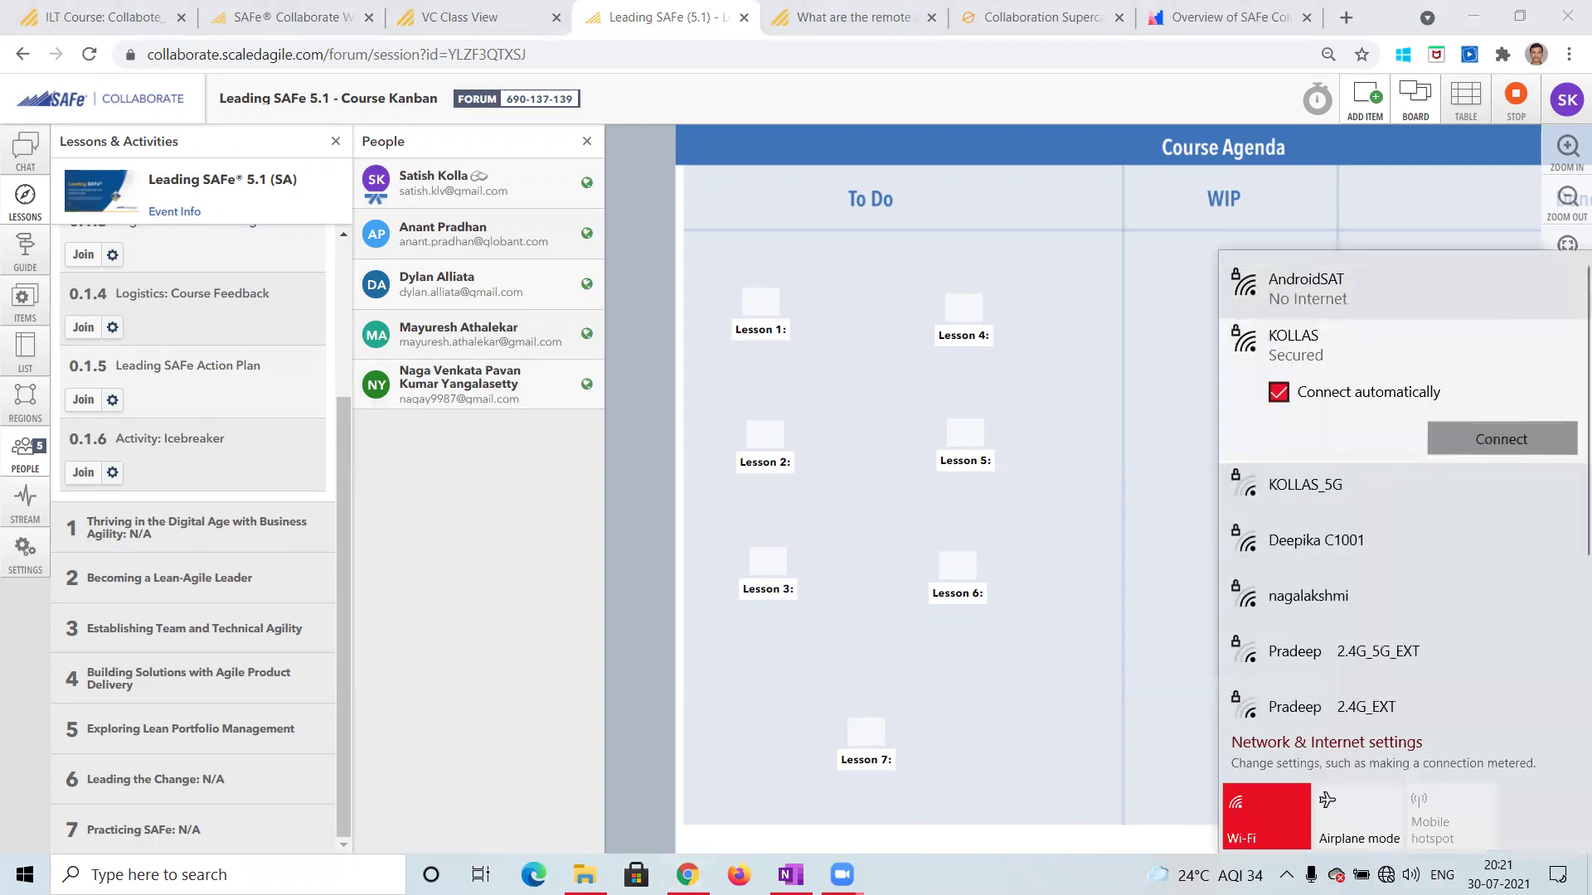
# Step: Look through the Leading SAFe Introduction and Becoming a Lean-Agile Leader lessons and close the list of people
pyautogui.click(221, 520)
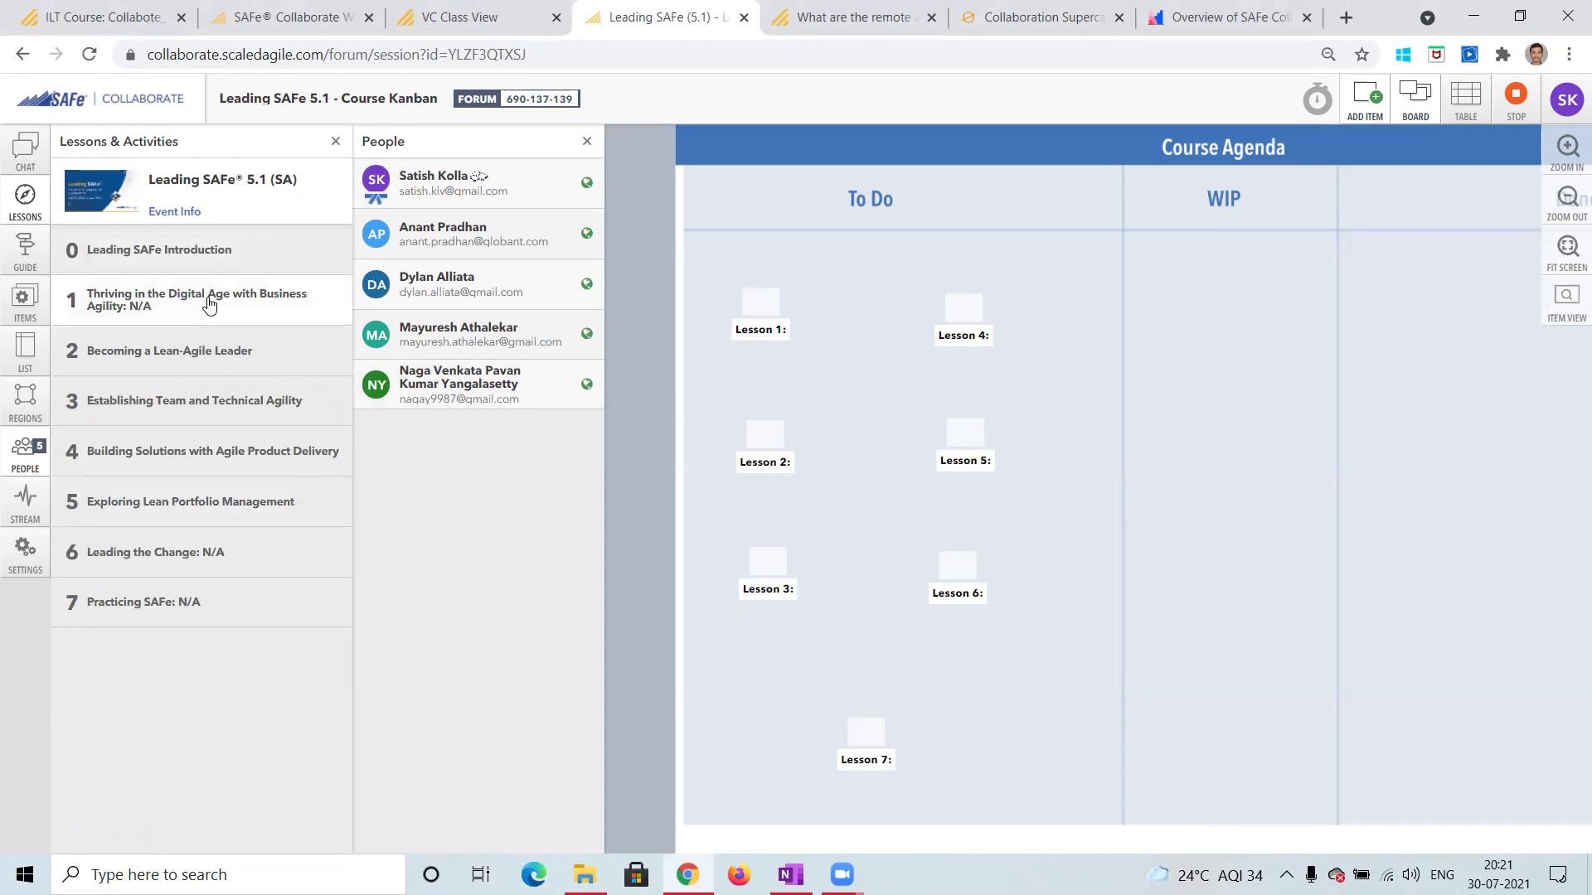
pyautogui.click(128, 350)
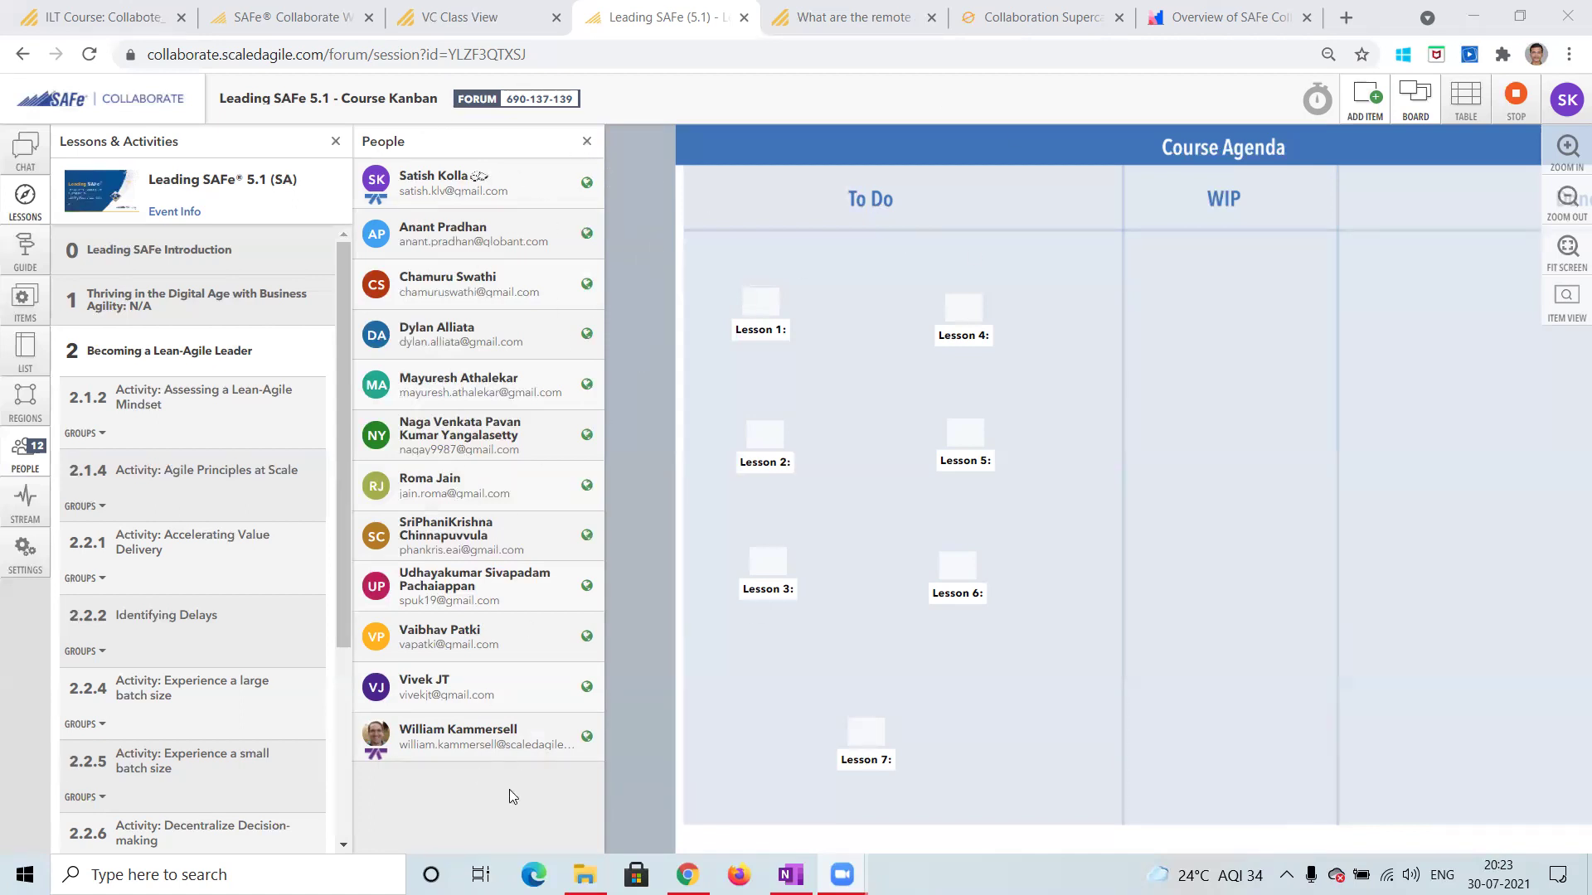
pyautogui.click(588, 143)
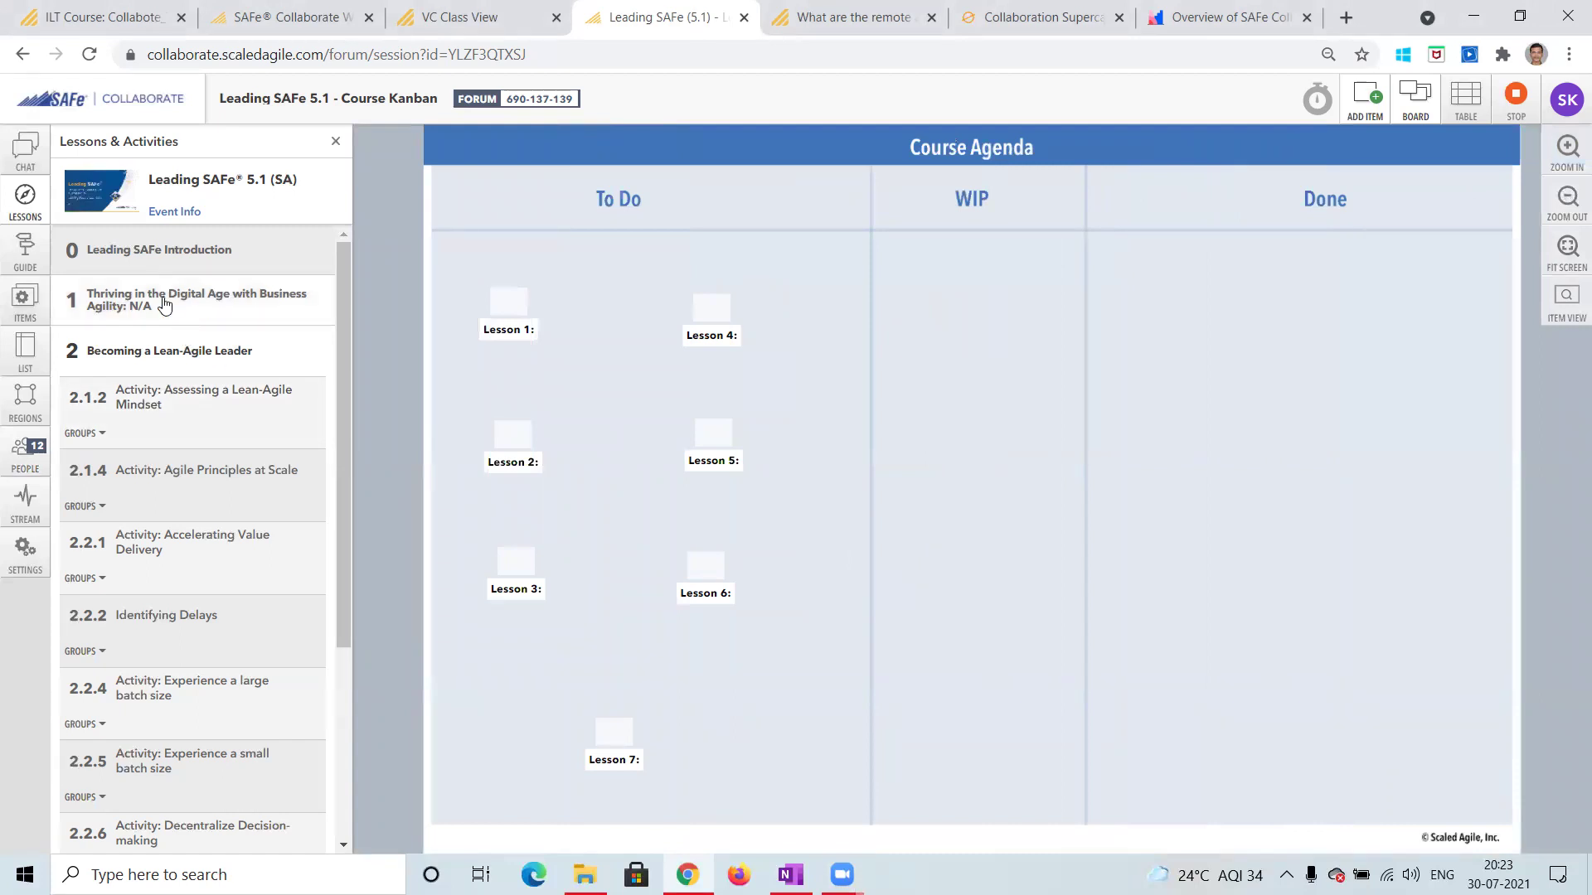
pyautogui.click(195, 254)
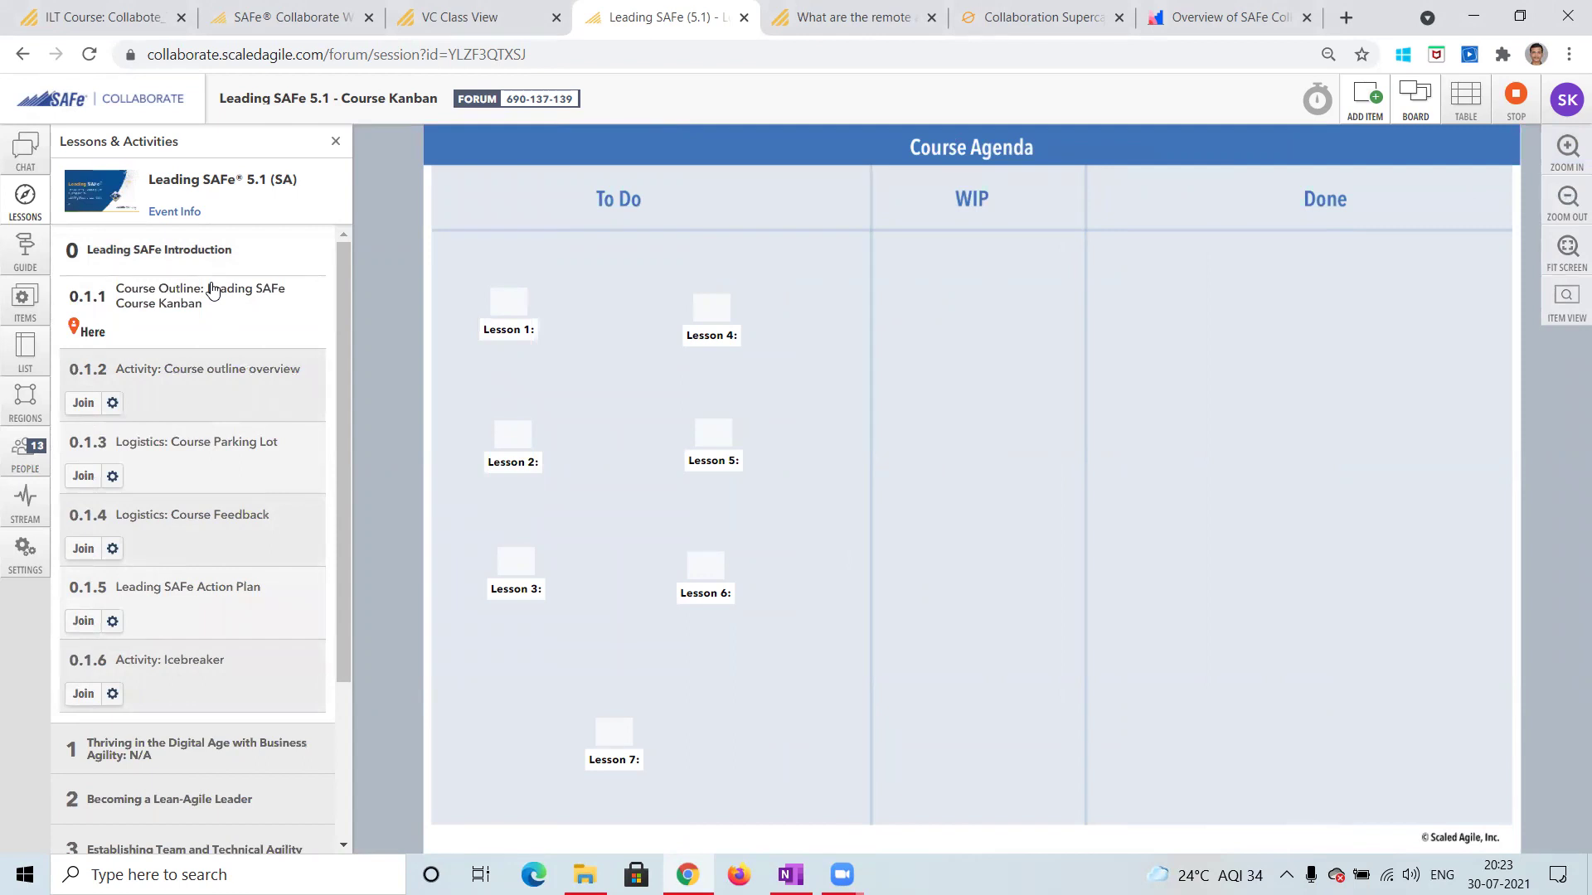
pyautogui.click(182, 252)
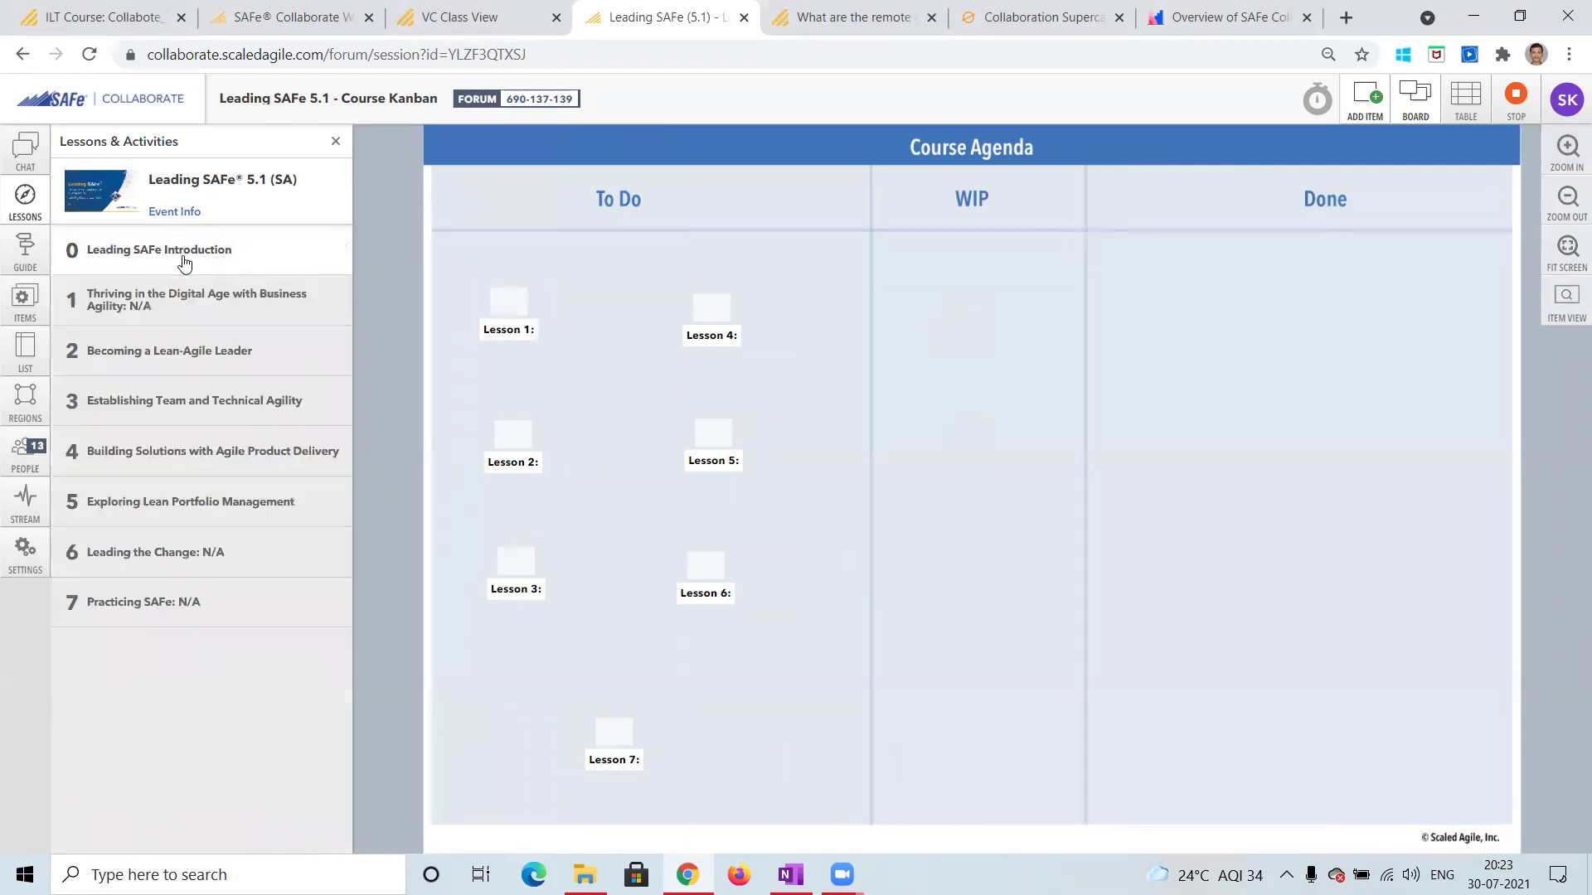
# Step: Join Group 1 of activity 2.1.2, Assessing a Lean-Agile Mindset, in the Becoming a Lean-Agile Leader lesson
pyautogui.click(202, 354)
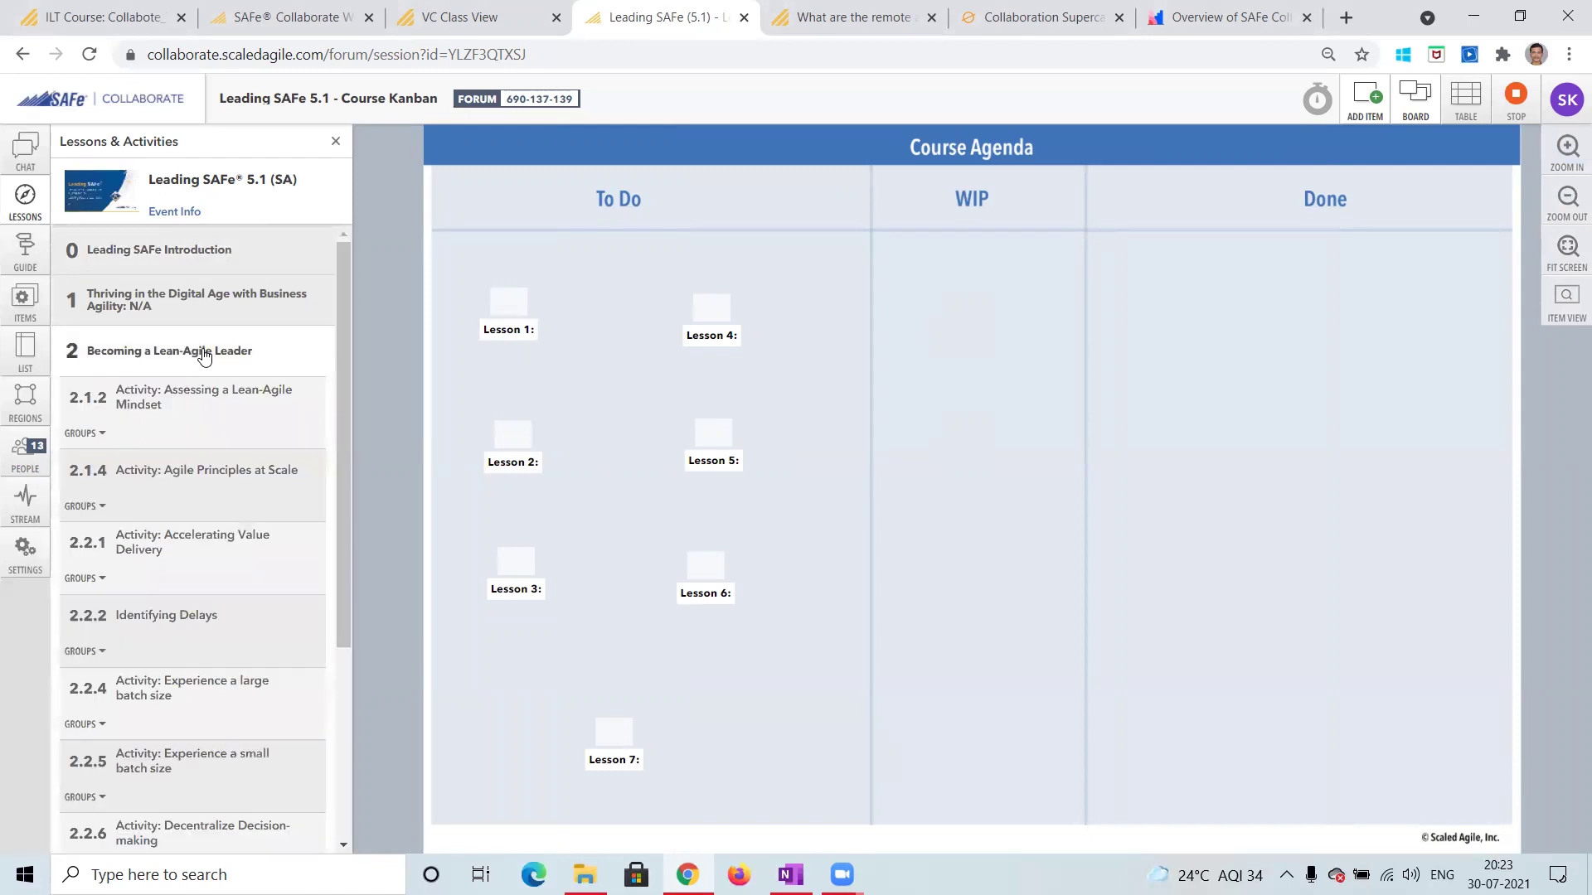
pyautogui.click(206, 413)
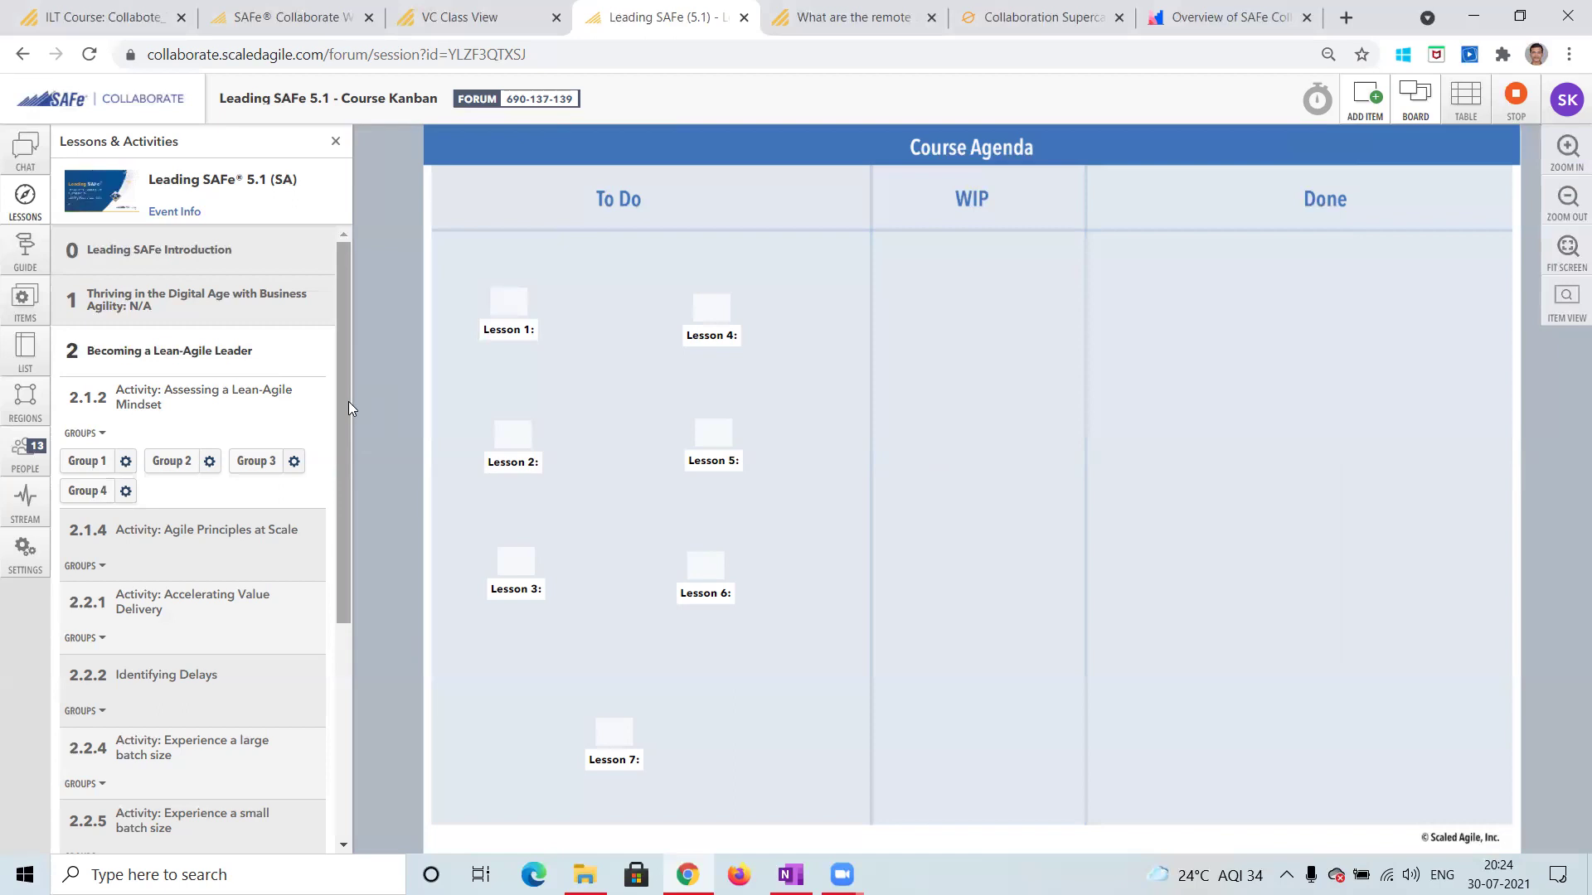
pyautogui.click(82, 464)
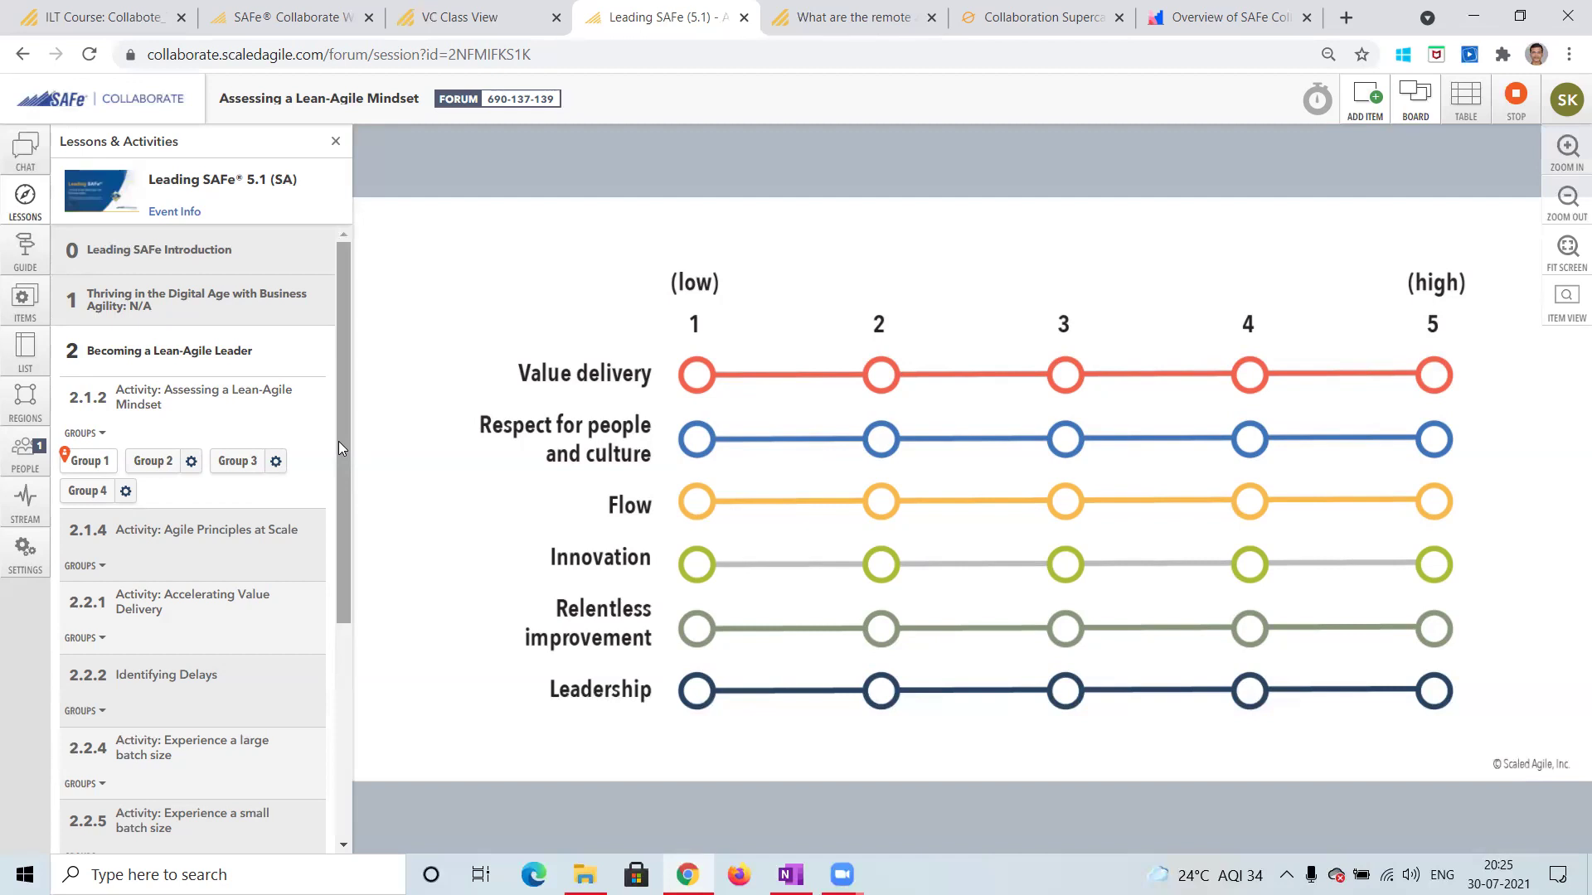
# Step: Review the item types defined for the Assessing a Lean-Agile Mindset board and close the item tools
pyautogui.click(41, 315)
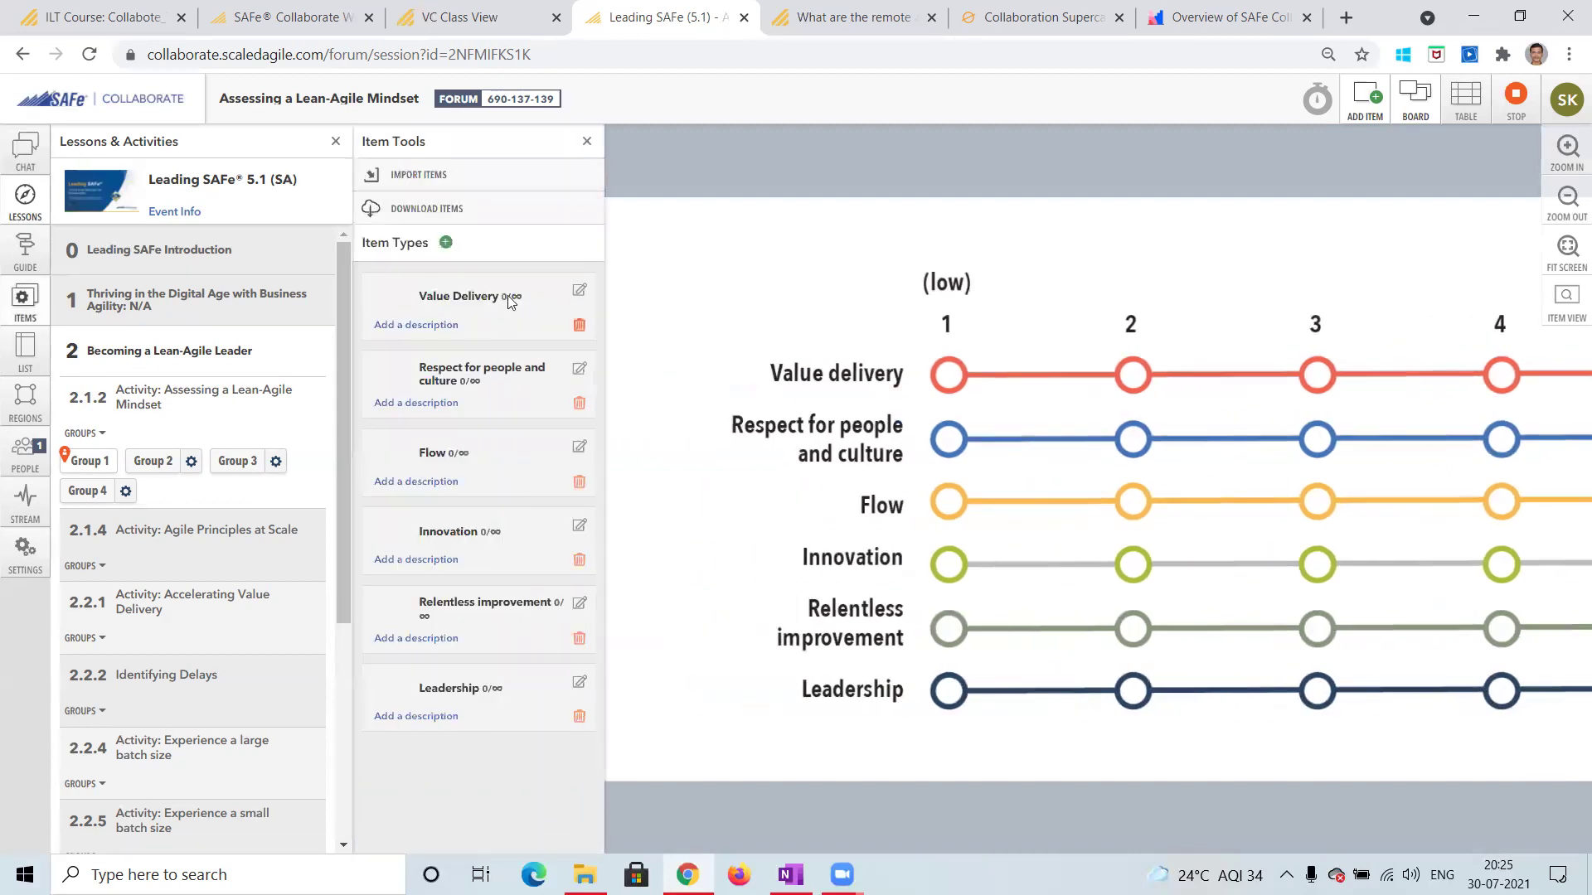
pyautogui.click(587, 142)
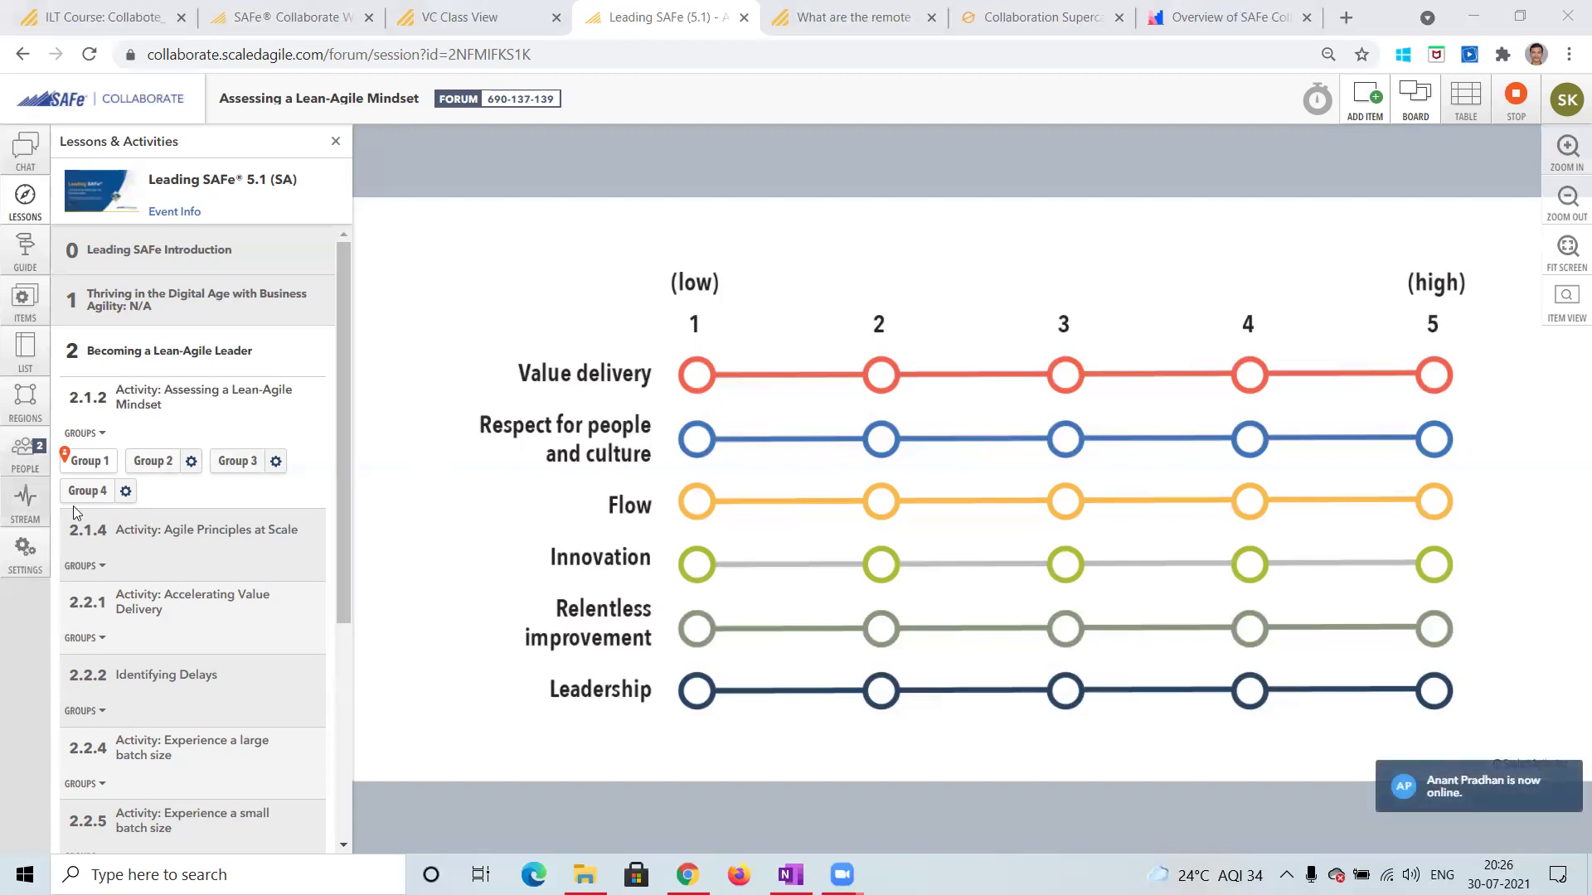
# Step: Look at the Leading SAFe (5.1) class page and the event's group settings, and return to the Assessing a Lean-Agile Mindset board
pyautogui.click(1514, 17)
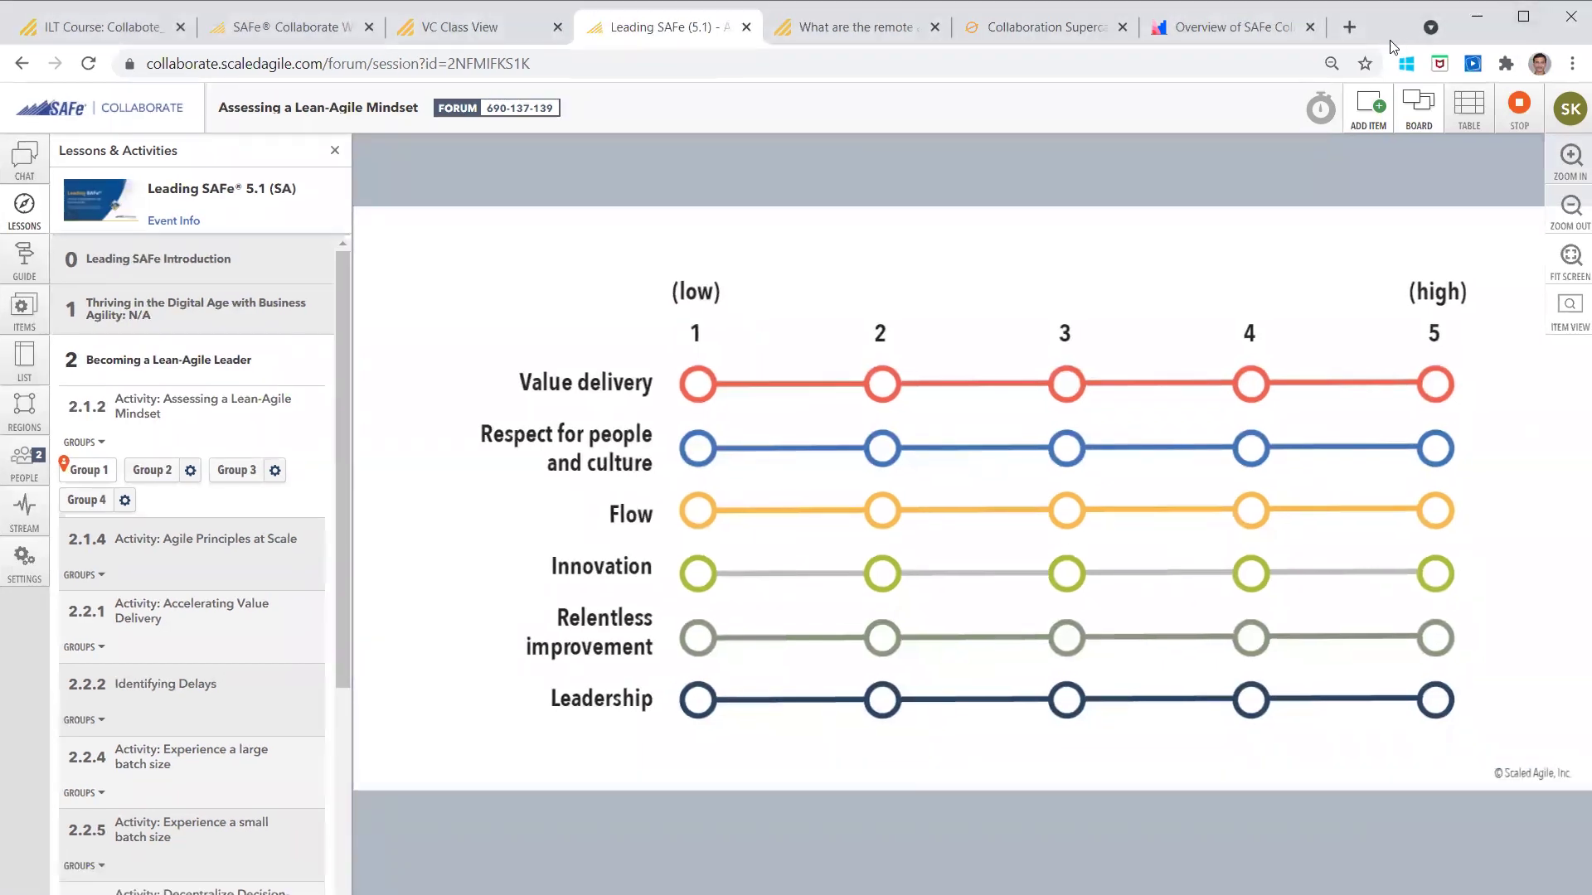
pyautogui.moveTo(1390, 42); pyautogui.dragTo(1394, 110)
pyautogui.click(466, 93)
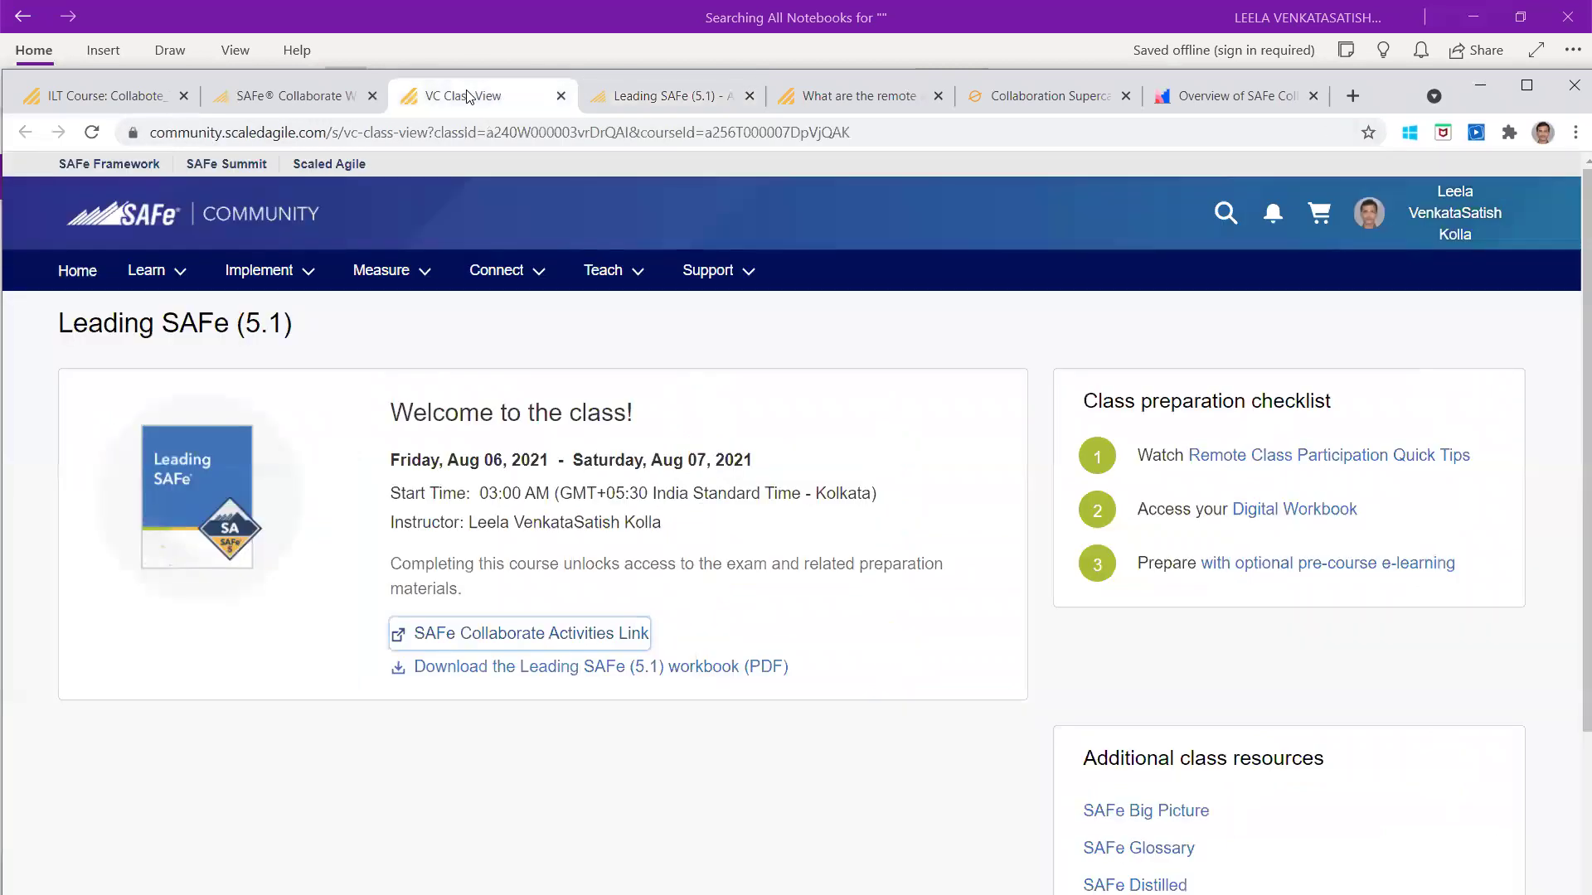
pyautogui.click(265, 101)
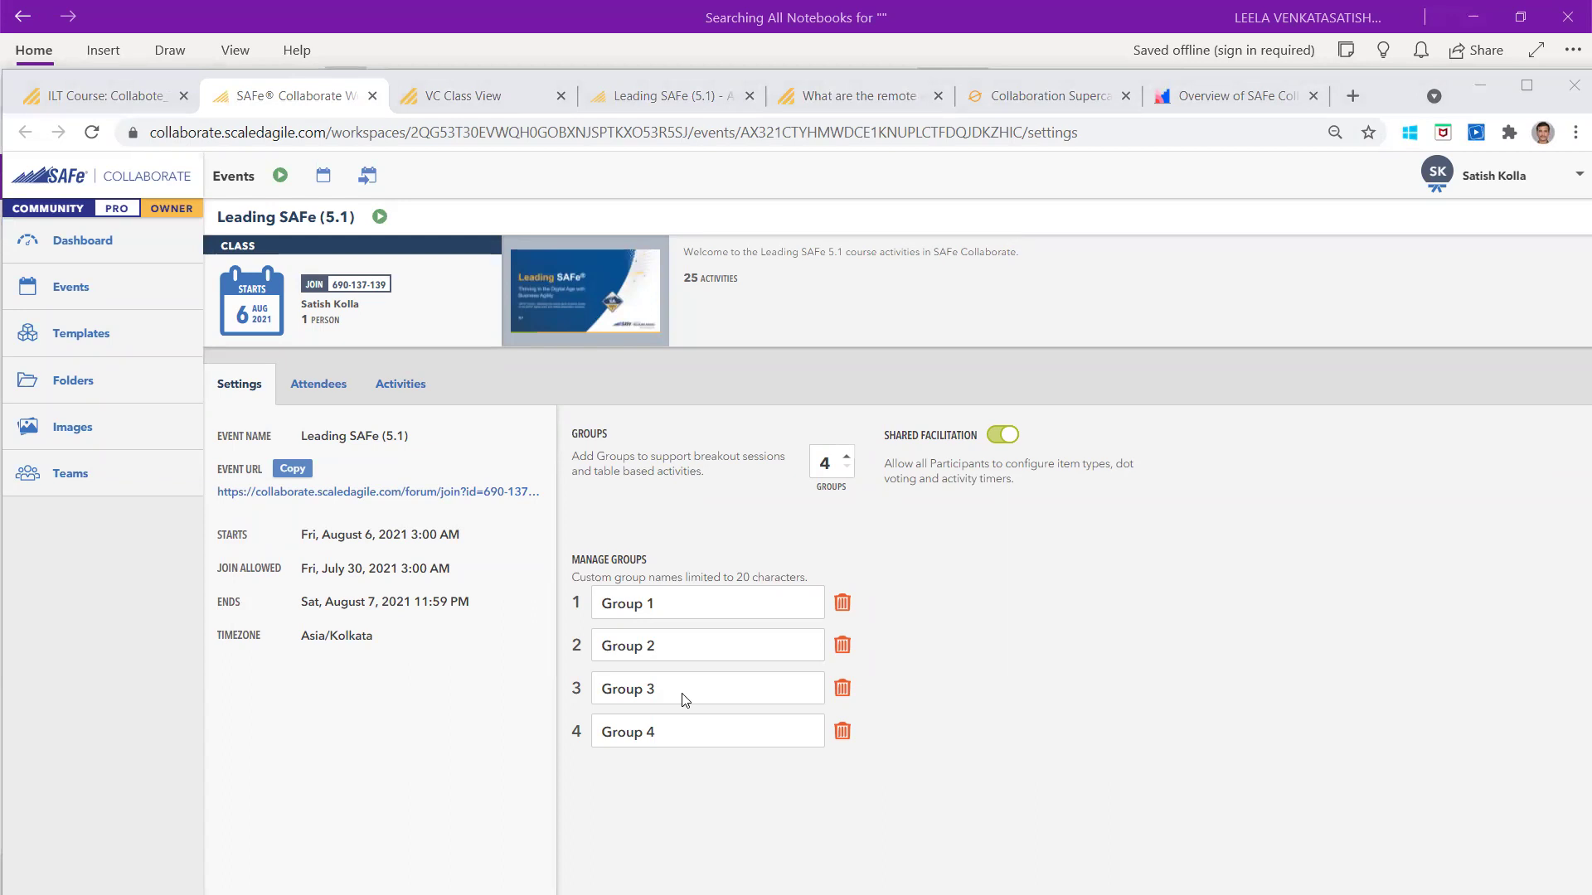
pyautogui.click(1006, 188)
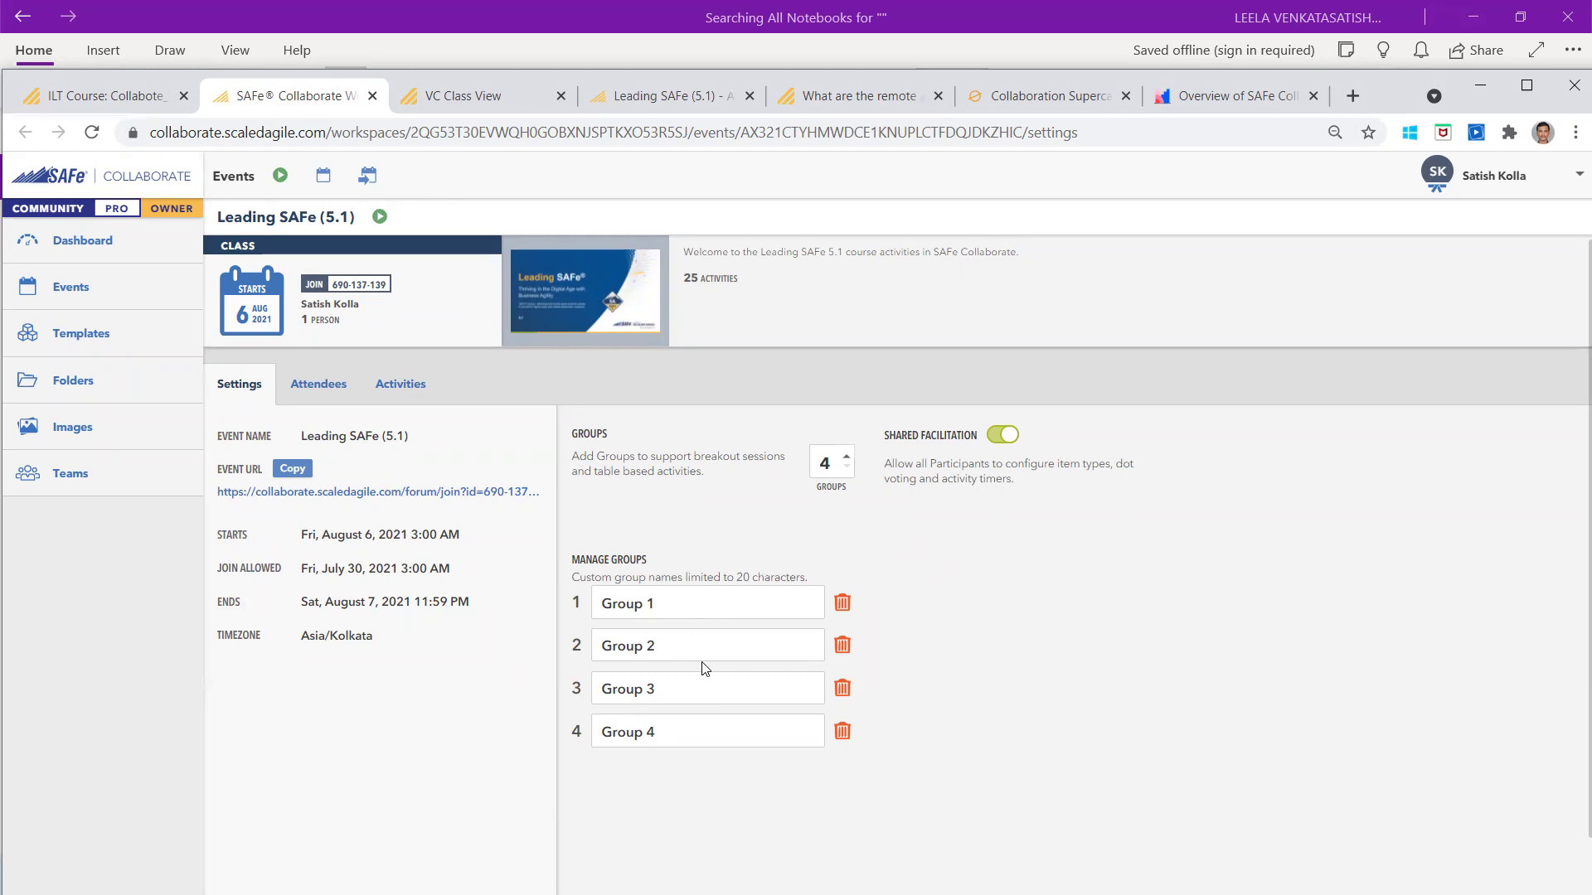
pyautogui.click(619, 101)
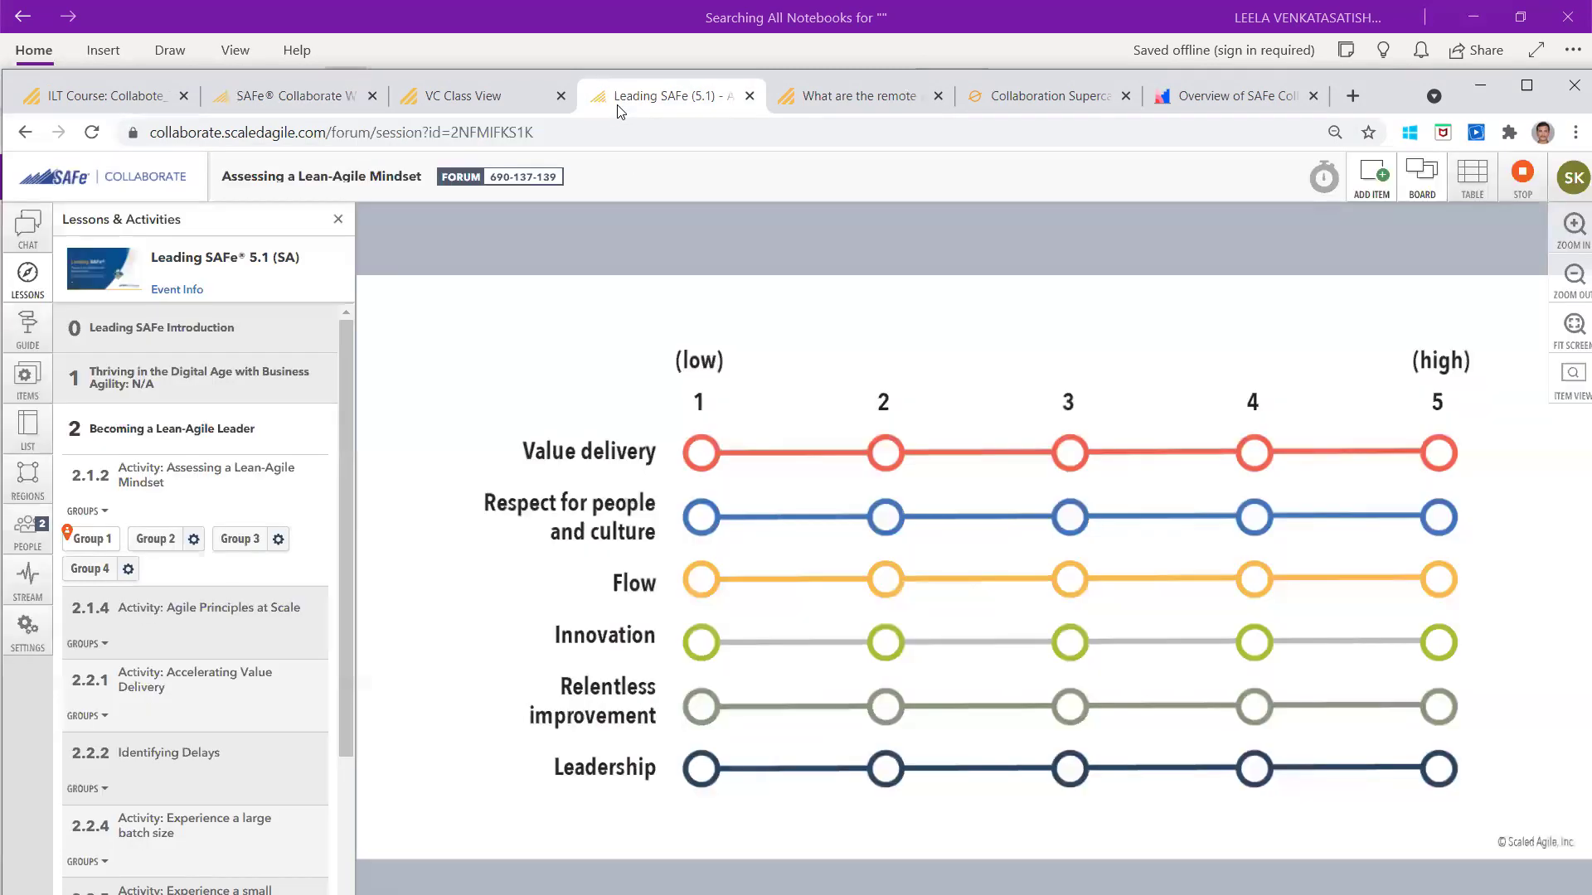
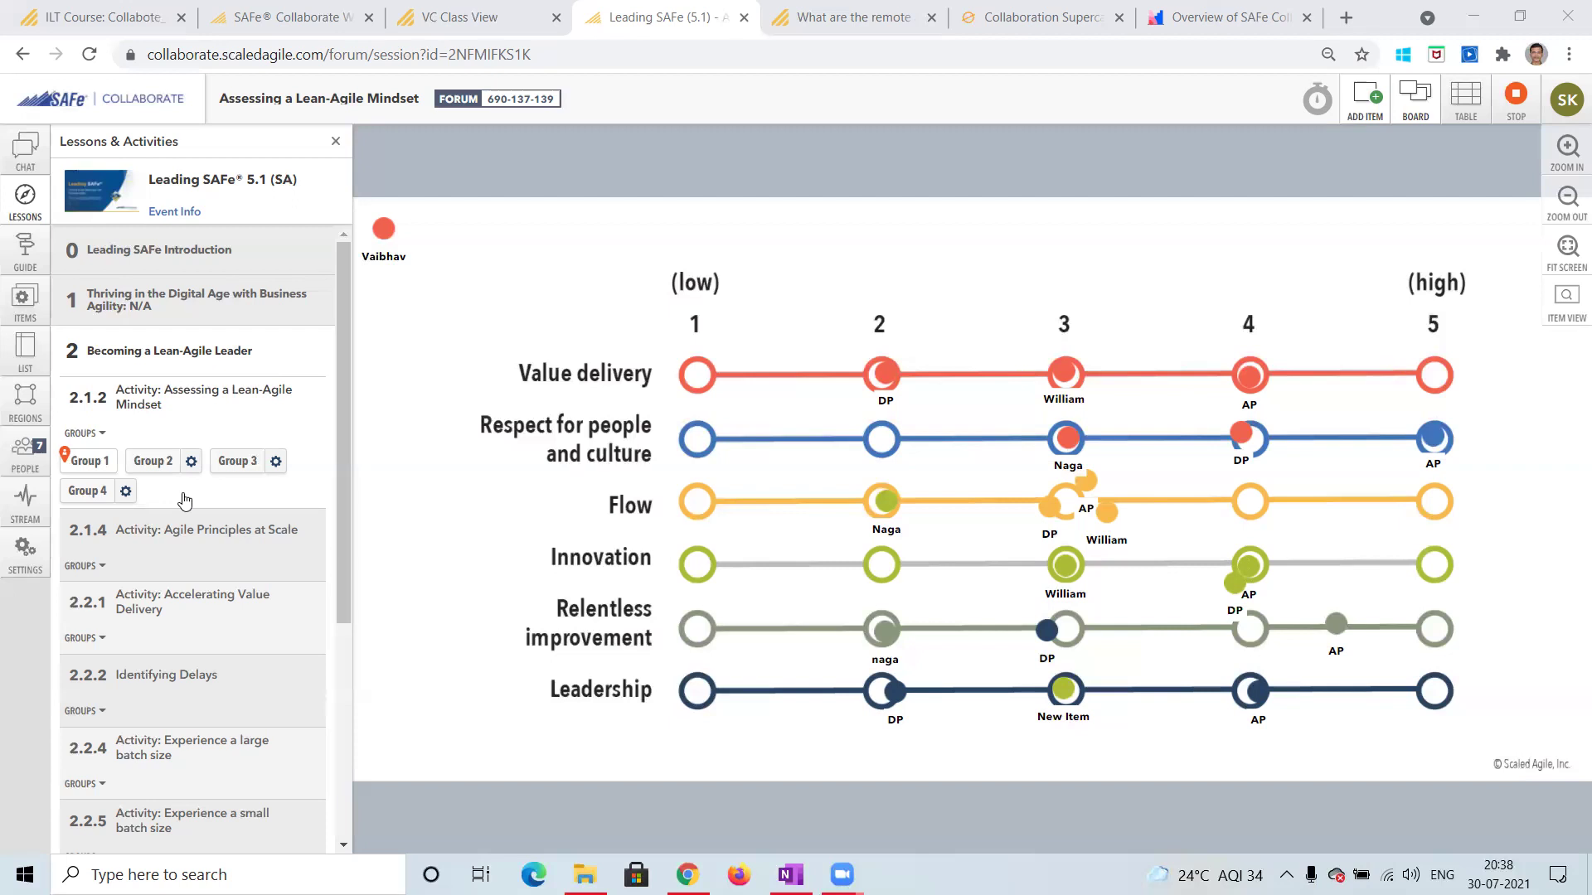
# Step: View the Leading SAFe (5.1) event's attendees and the group choices for the first participant, leaving the assignment as it is
pyautogui.click(286, 17)
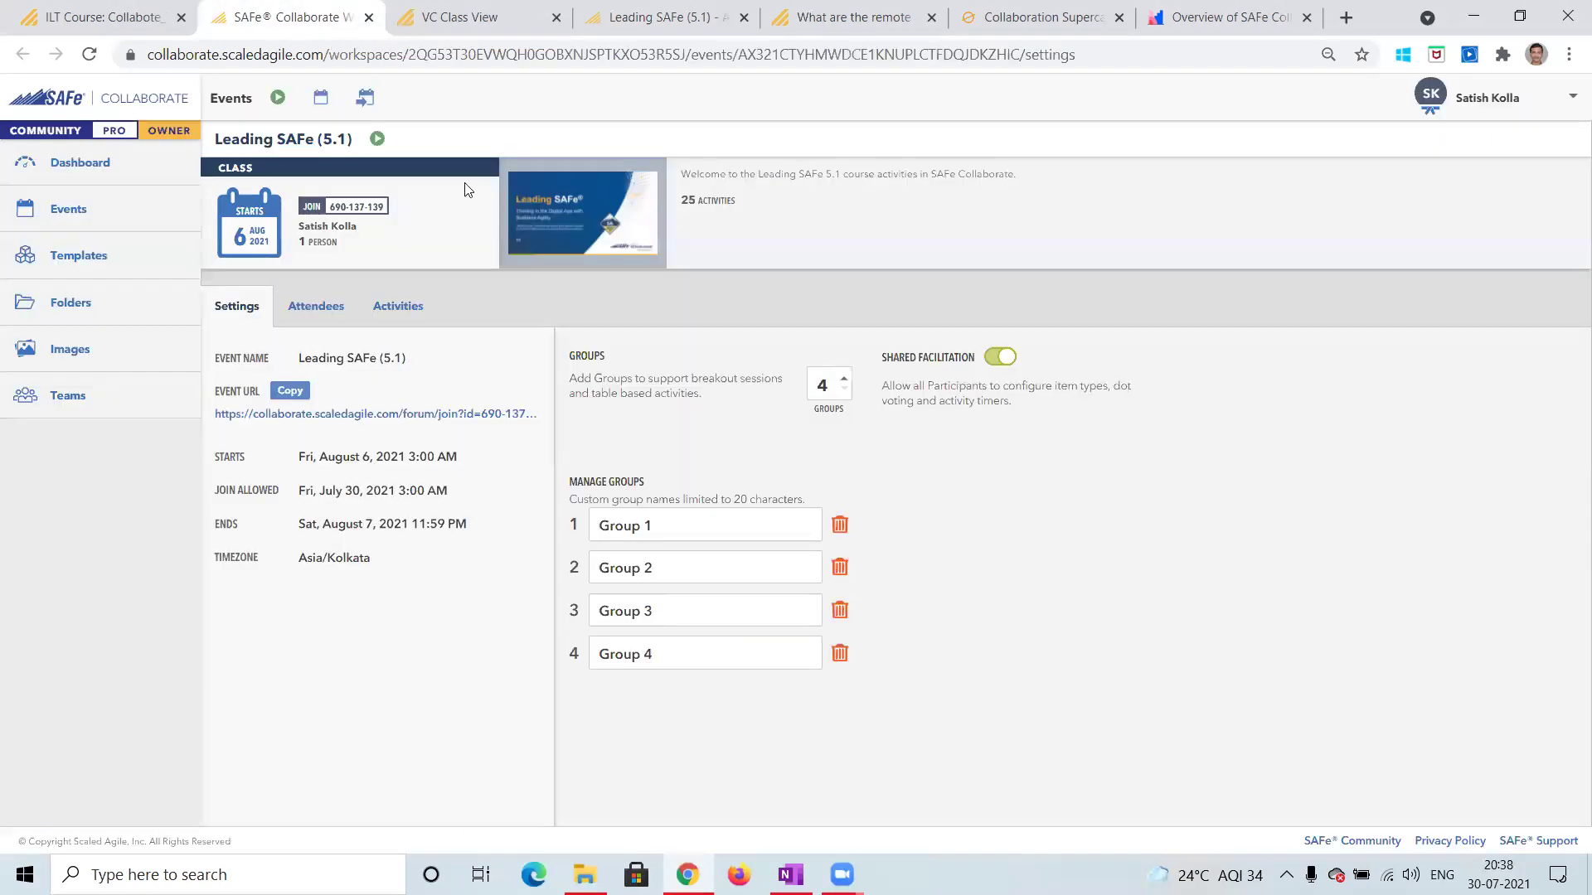
pyautogui.click(294, 311)
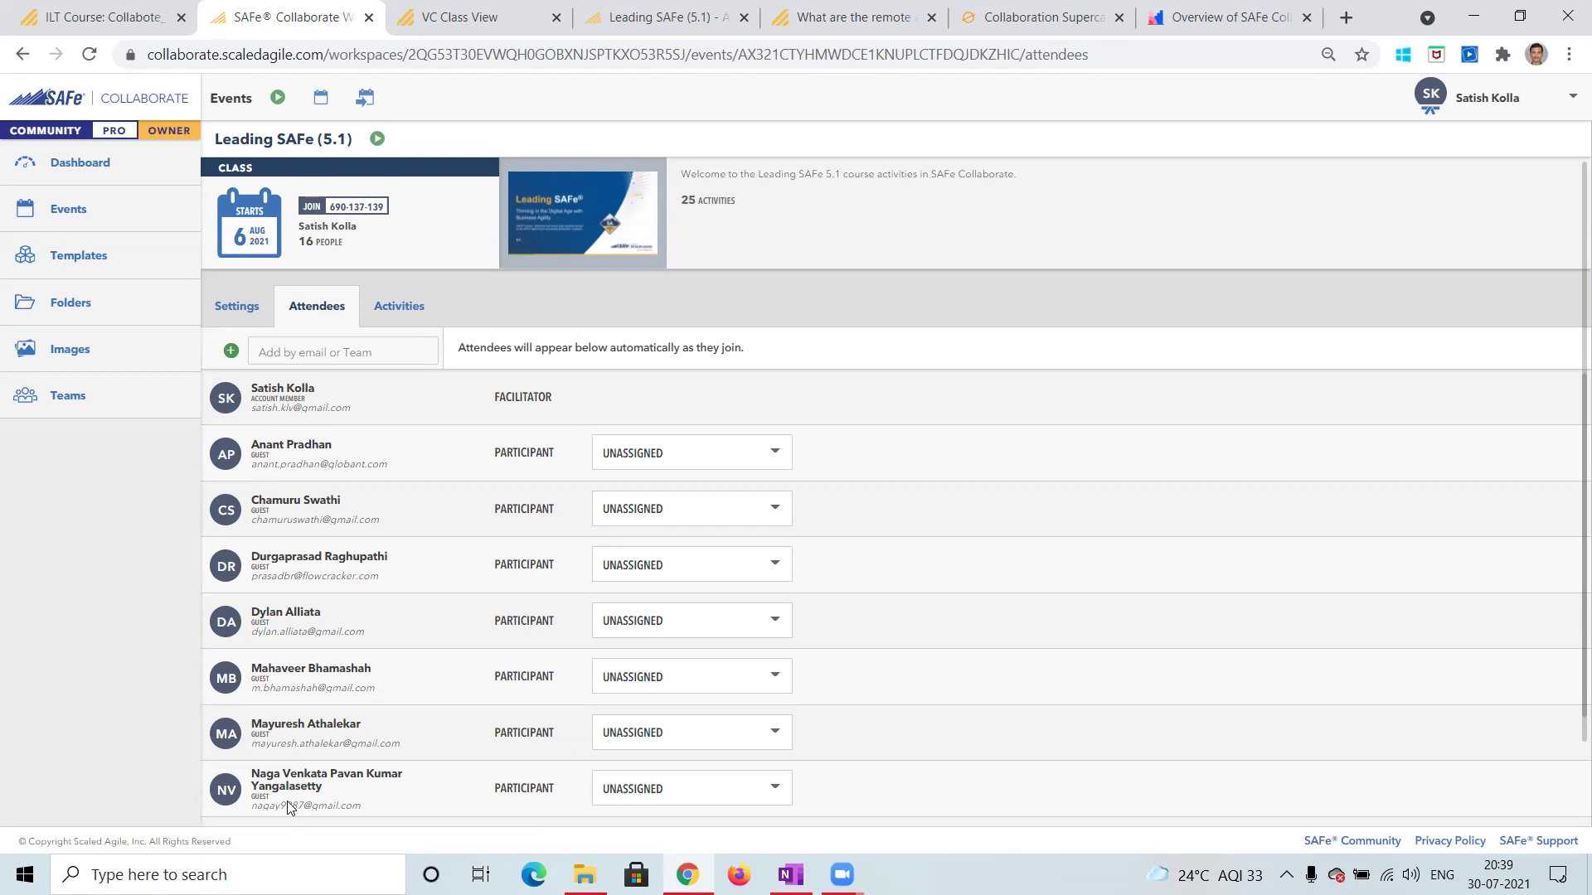
pyautogui.click(775, 454)
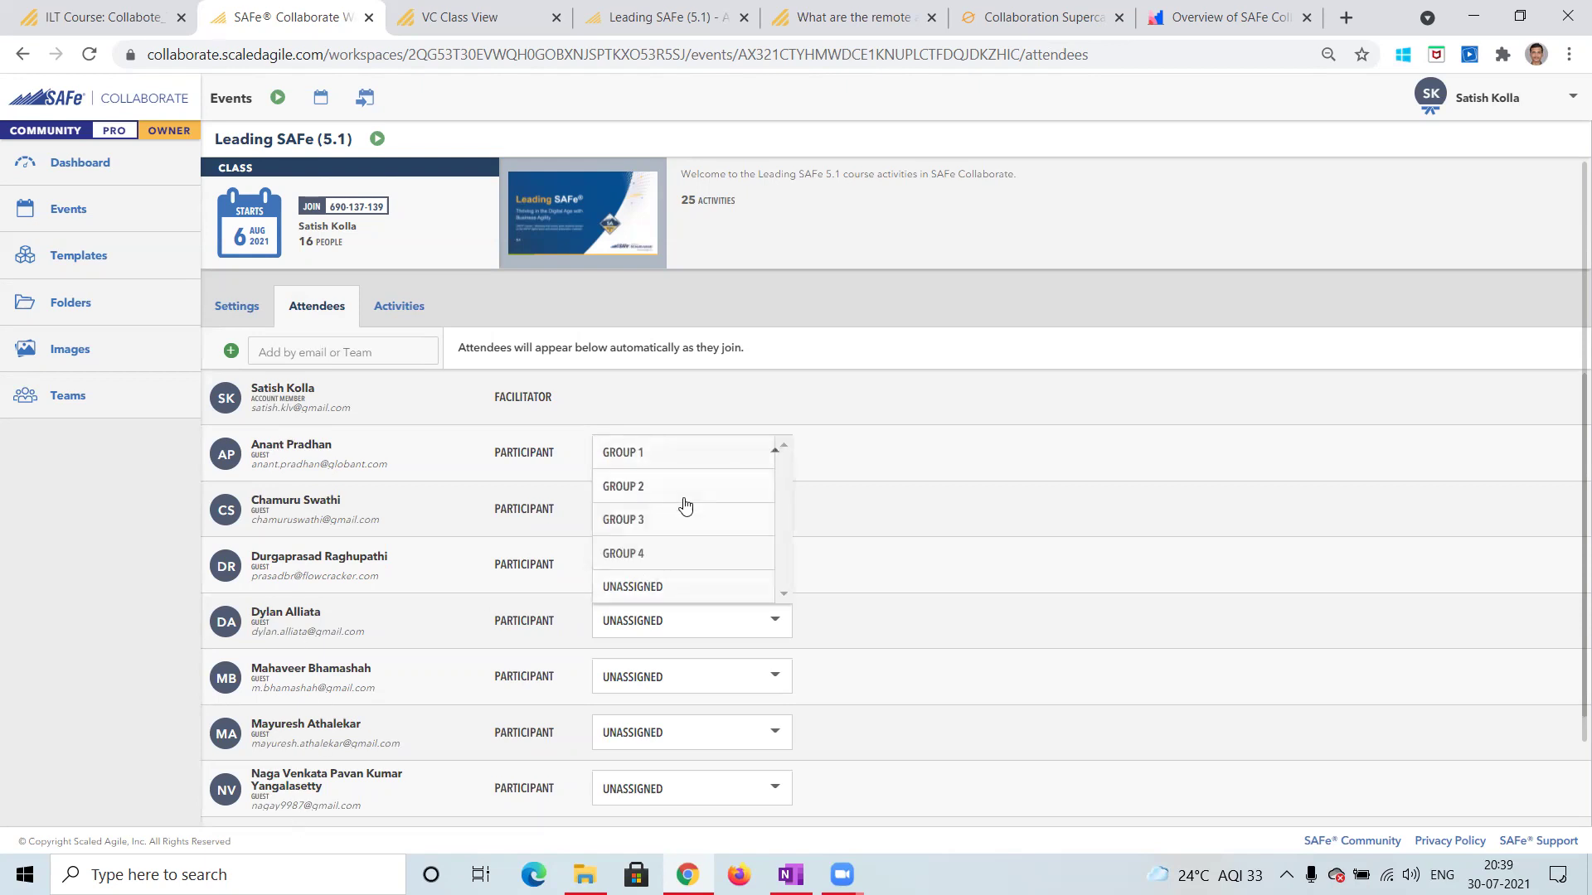
pyautogui.click(821, 450)
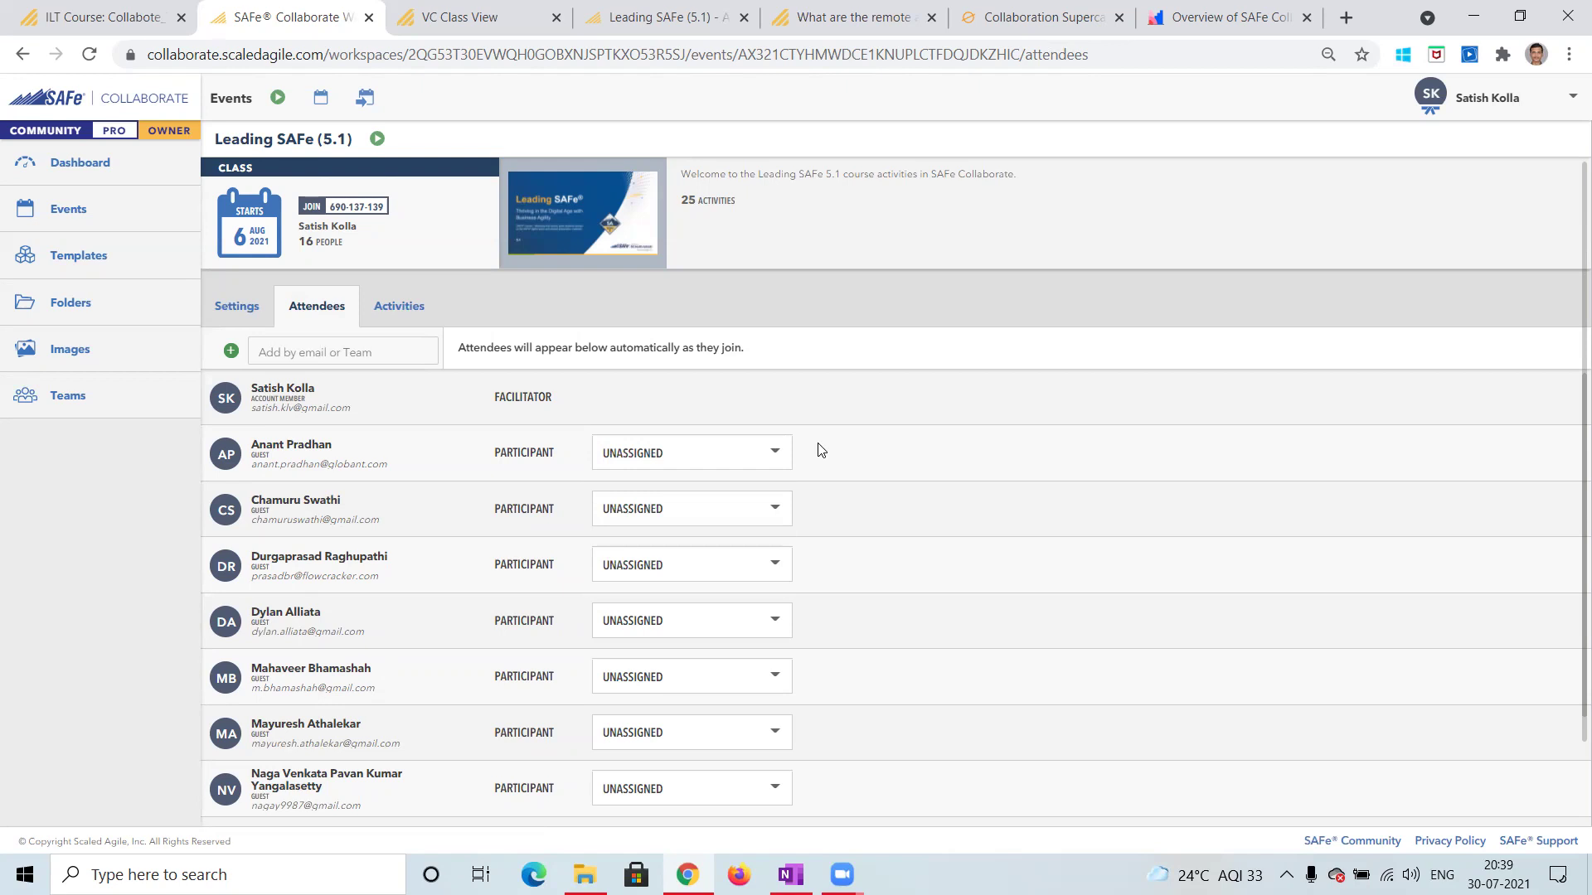
# Step: Review the event settings and the learners' VC Class View page, and go back to the Group 1 activity board
pyautogui.click(248, 319)
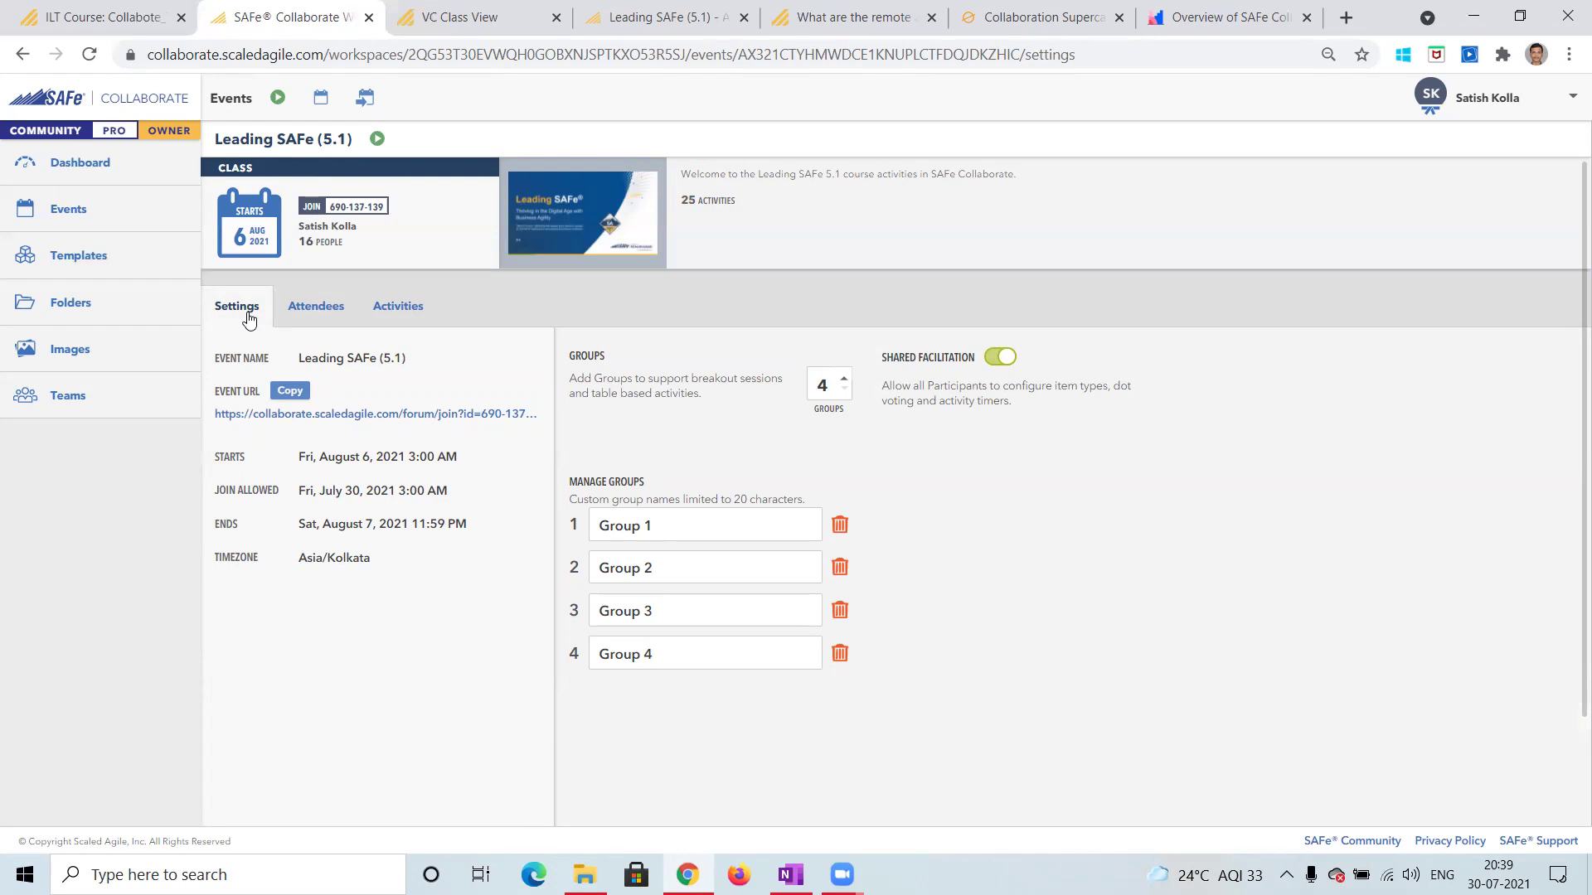
pyautogui.moveTo(555, 44)
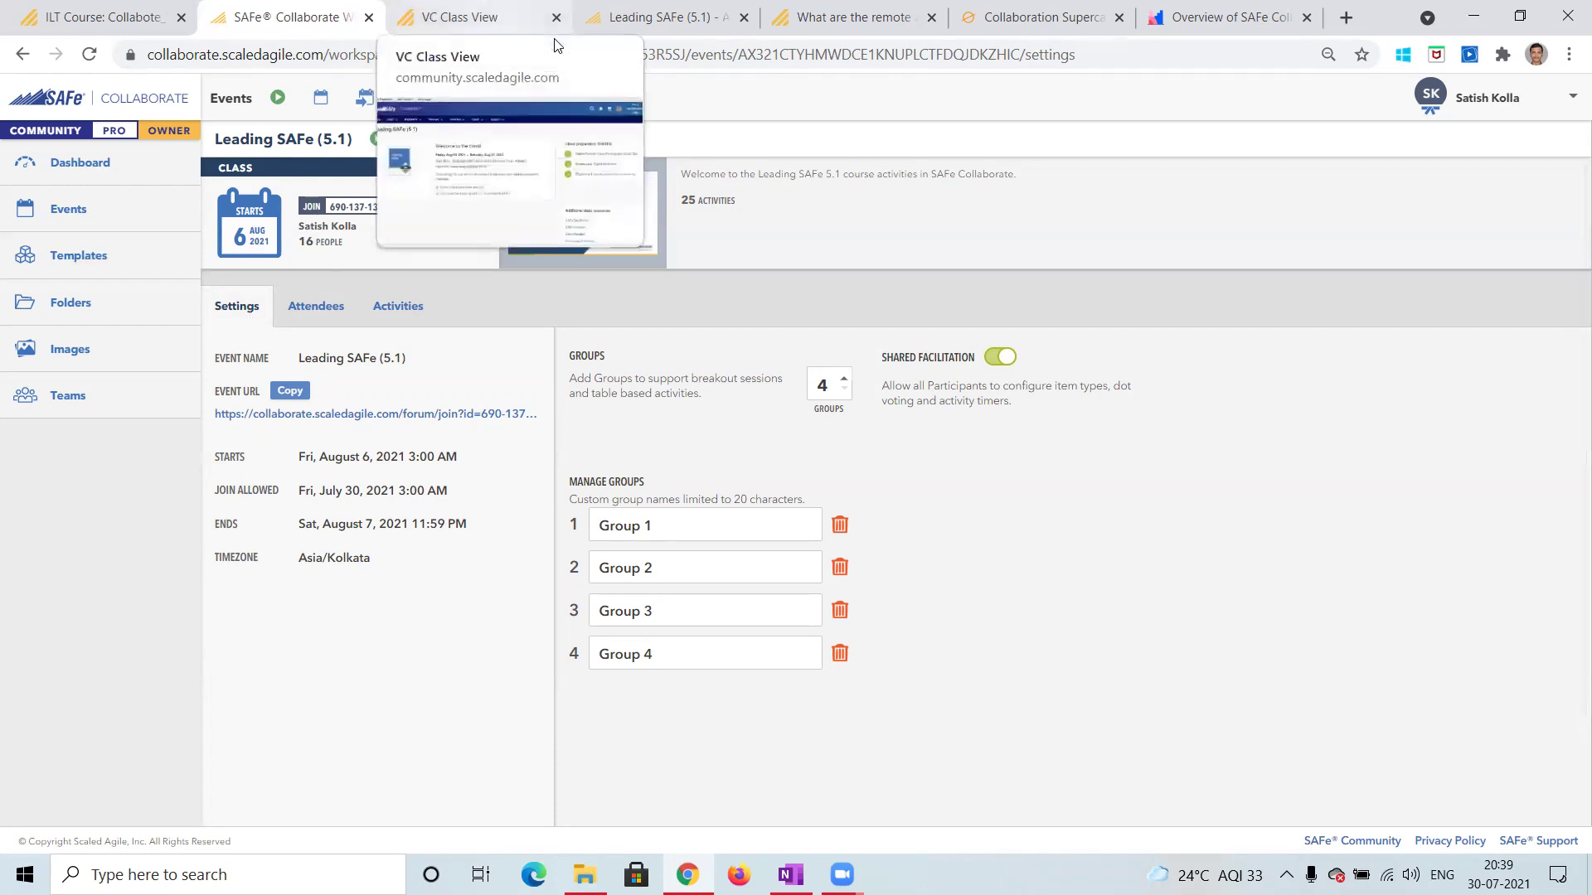
pyautogui.click(530, 23)
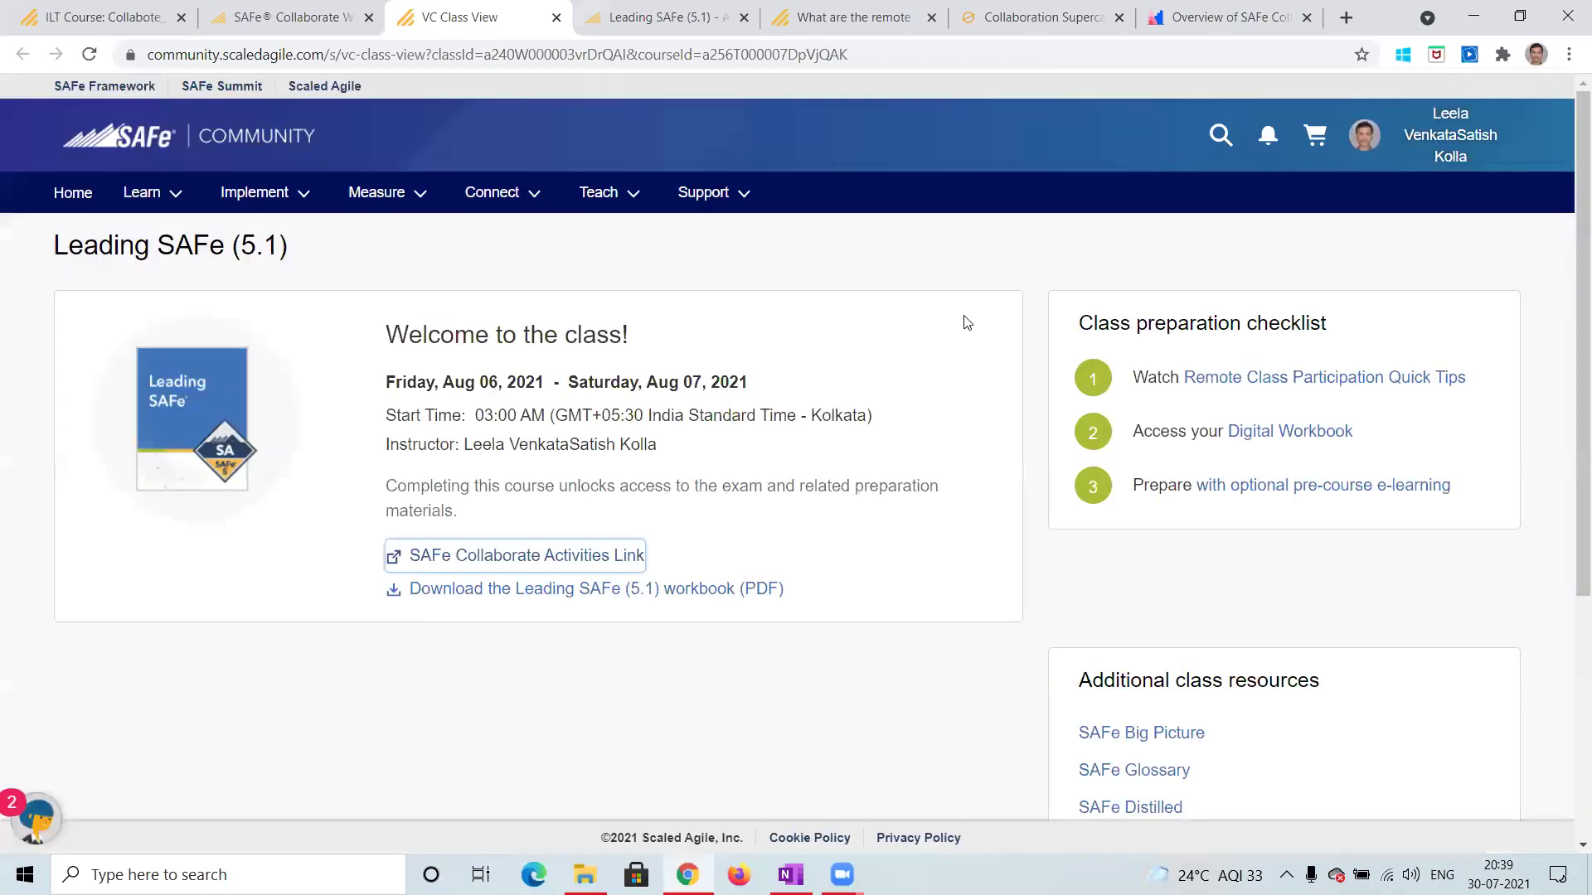
pyautogui.hotkey('ctrl', 'Tab')
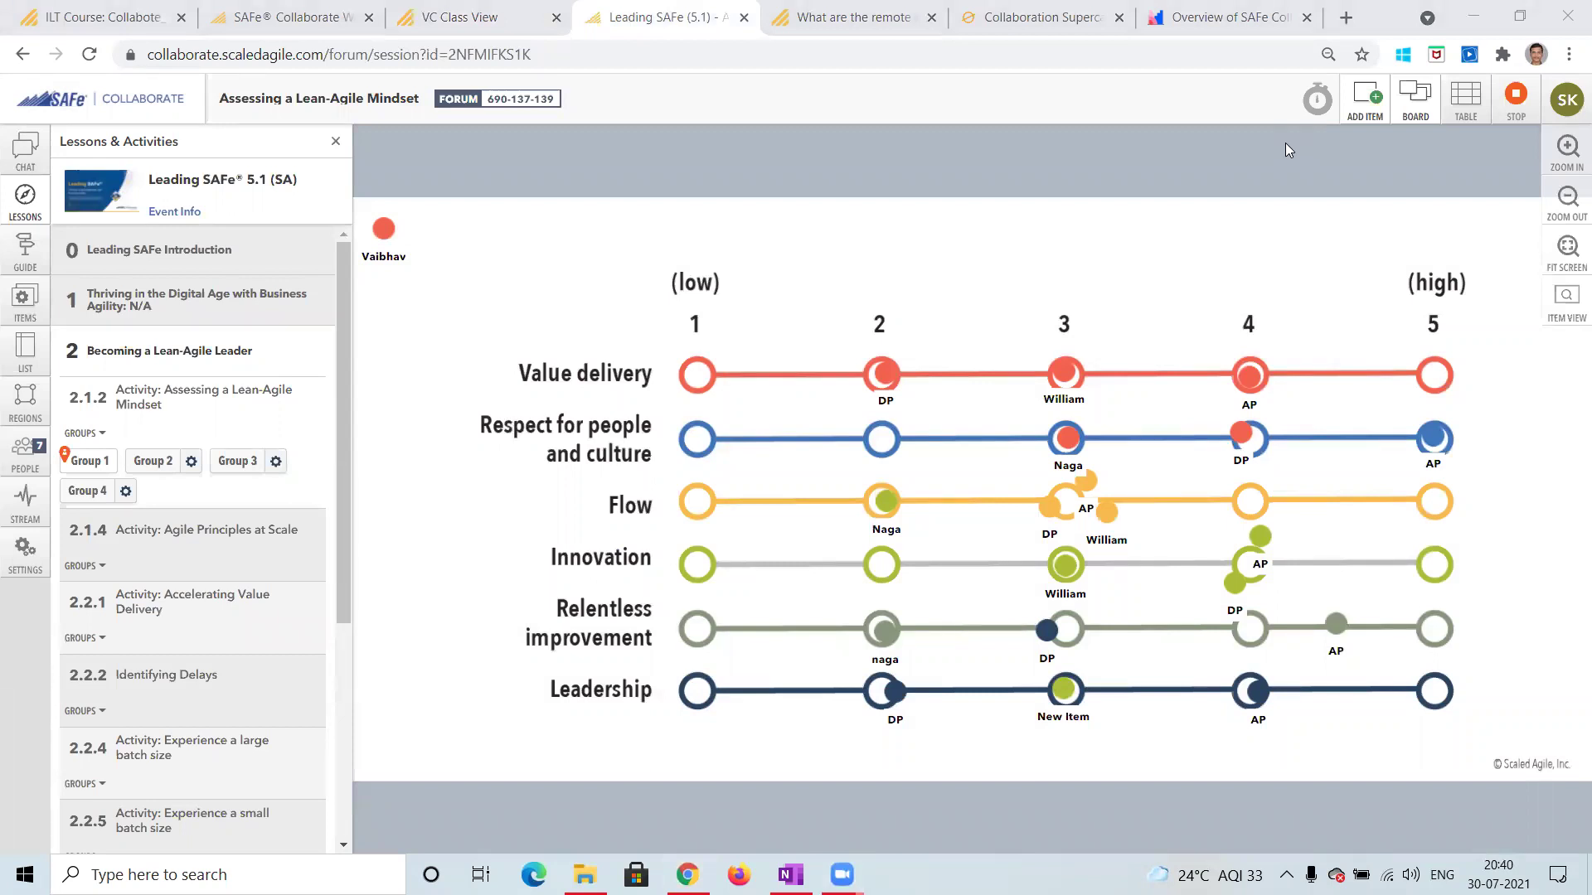
# Step: Capture the Zoom breakout room options as a screenshot and paste it below the text of the OneNote demo page
pyautogui.press('super+shift+s')
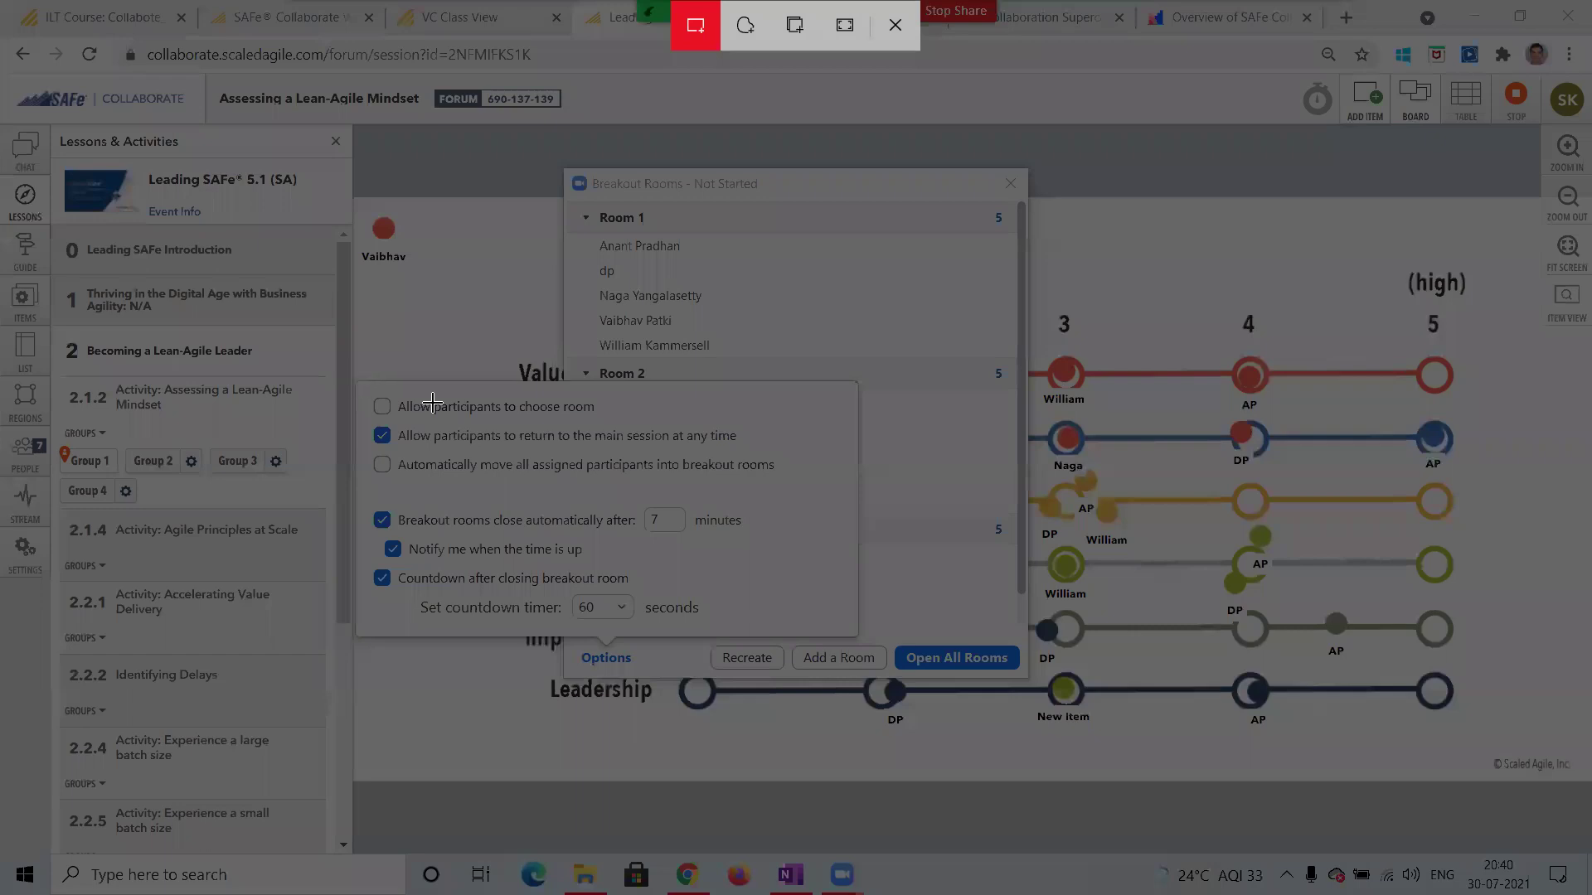
pyautogui.press('Escape')
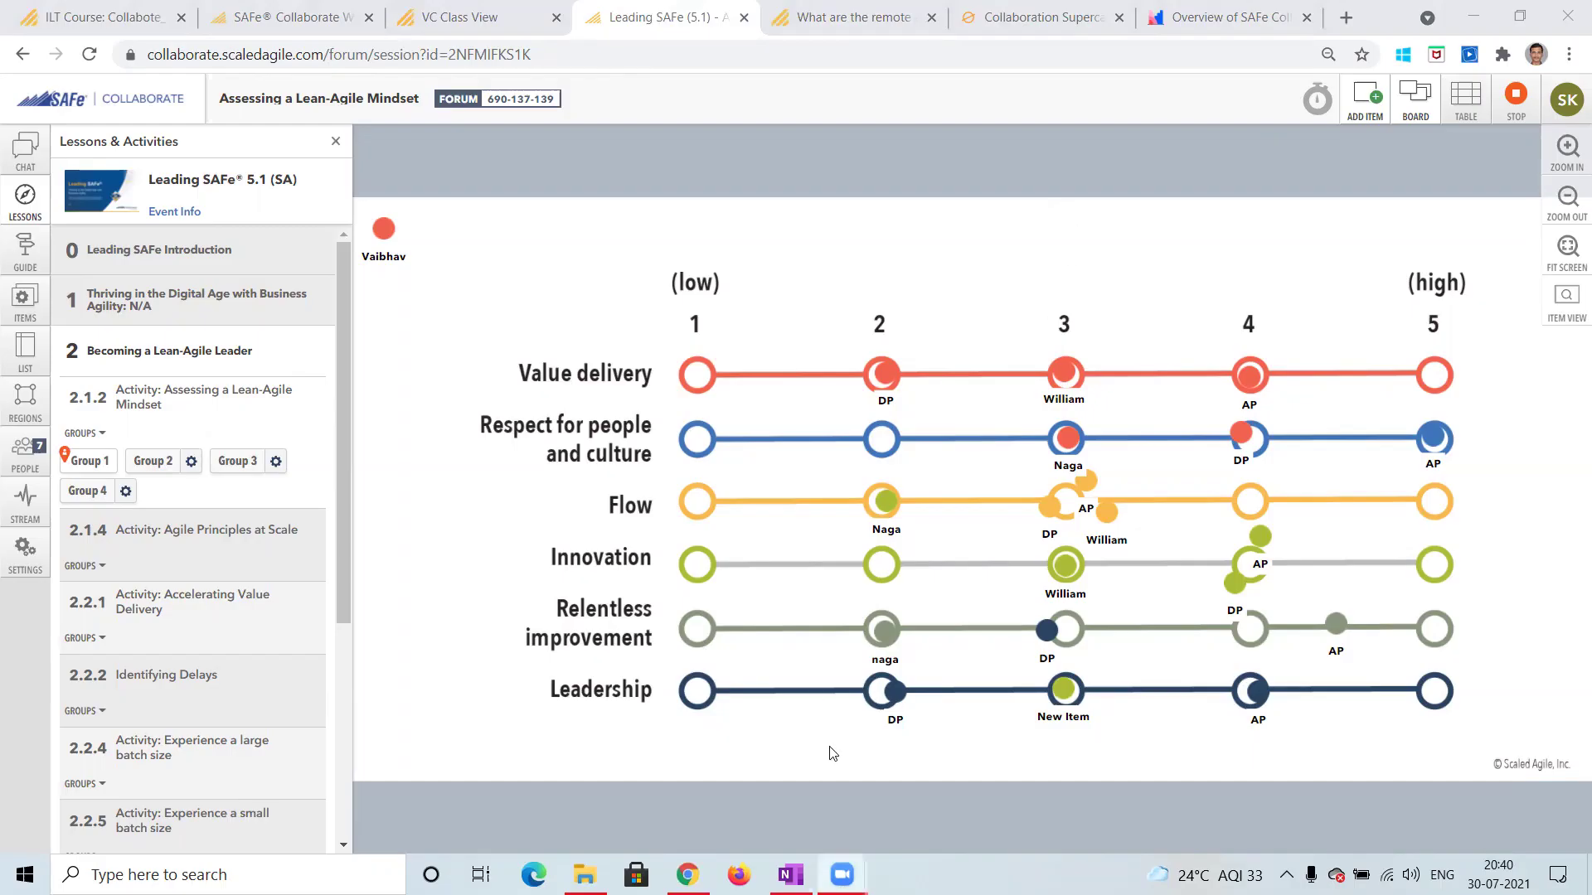
pyautogui.moveTo(790, 874)
pyautogui.click(729, 734)
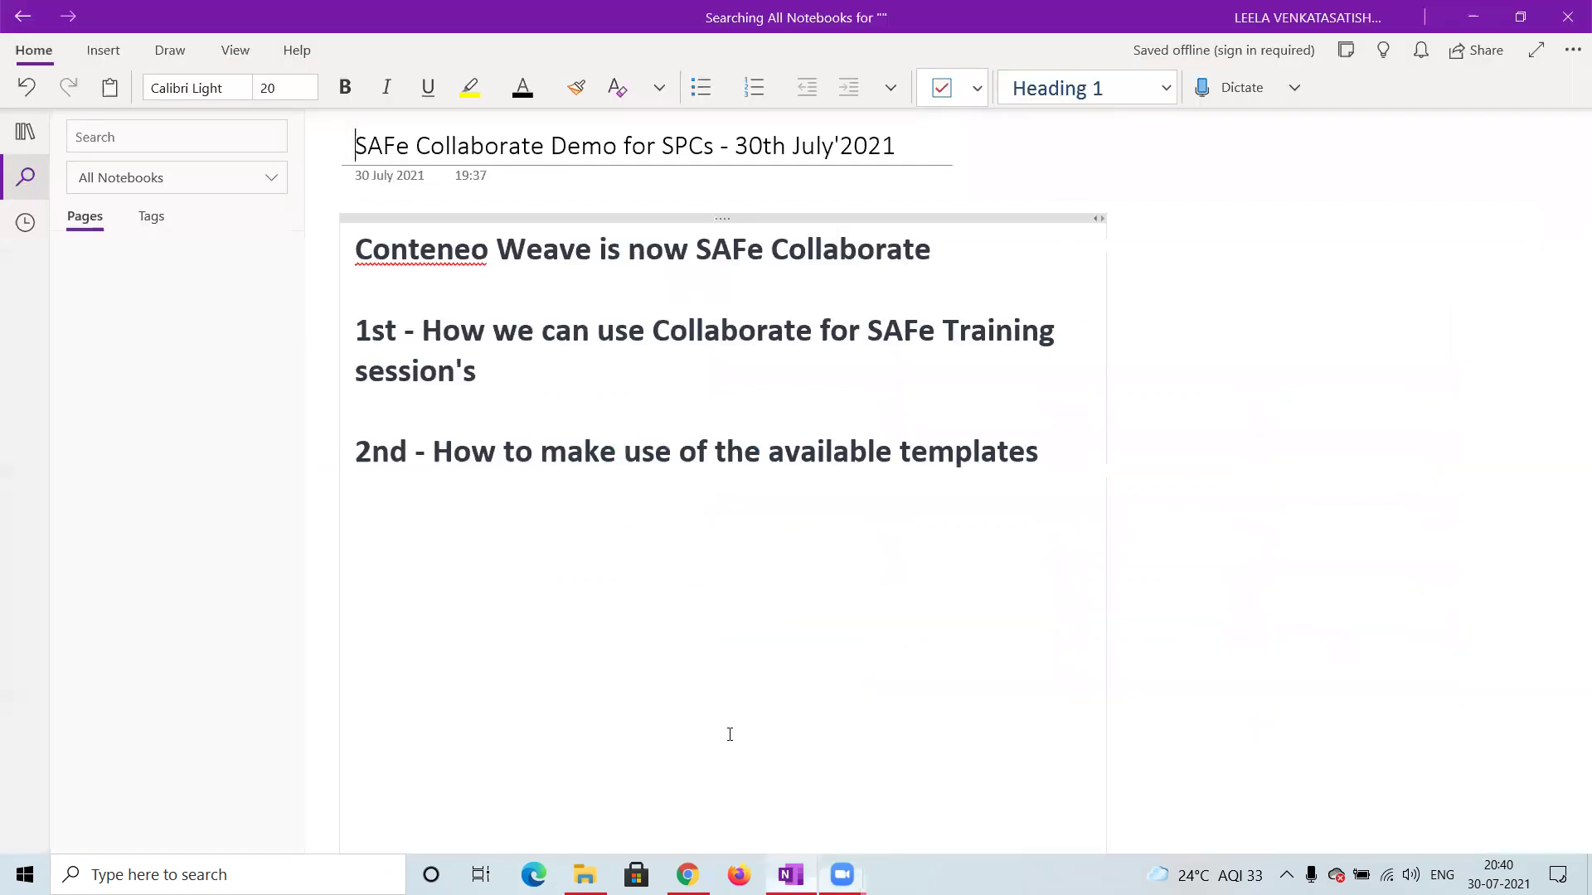
pyautogui.click(502, 612)
pyautogui.hotkey('ctrl', 'v')
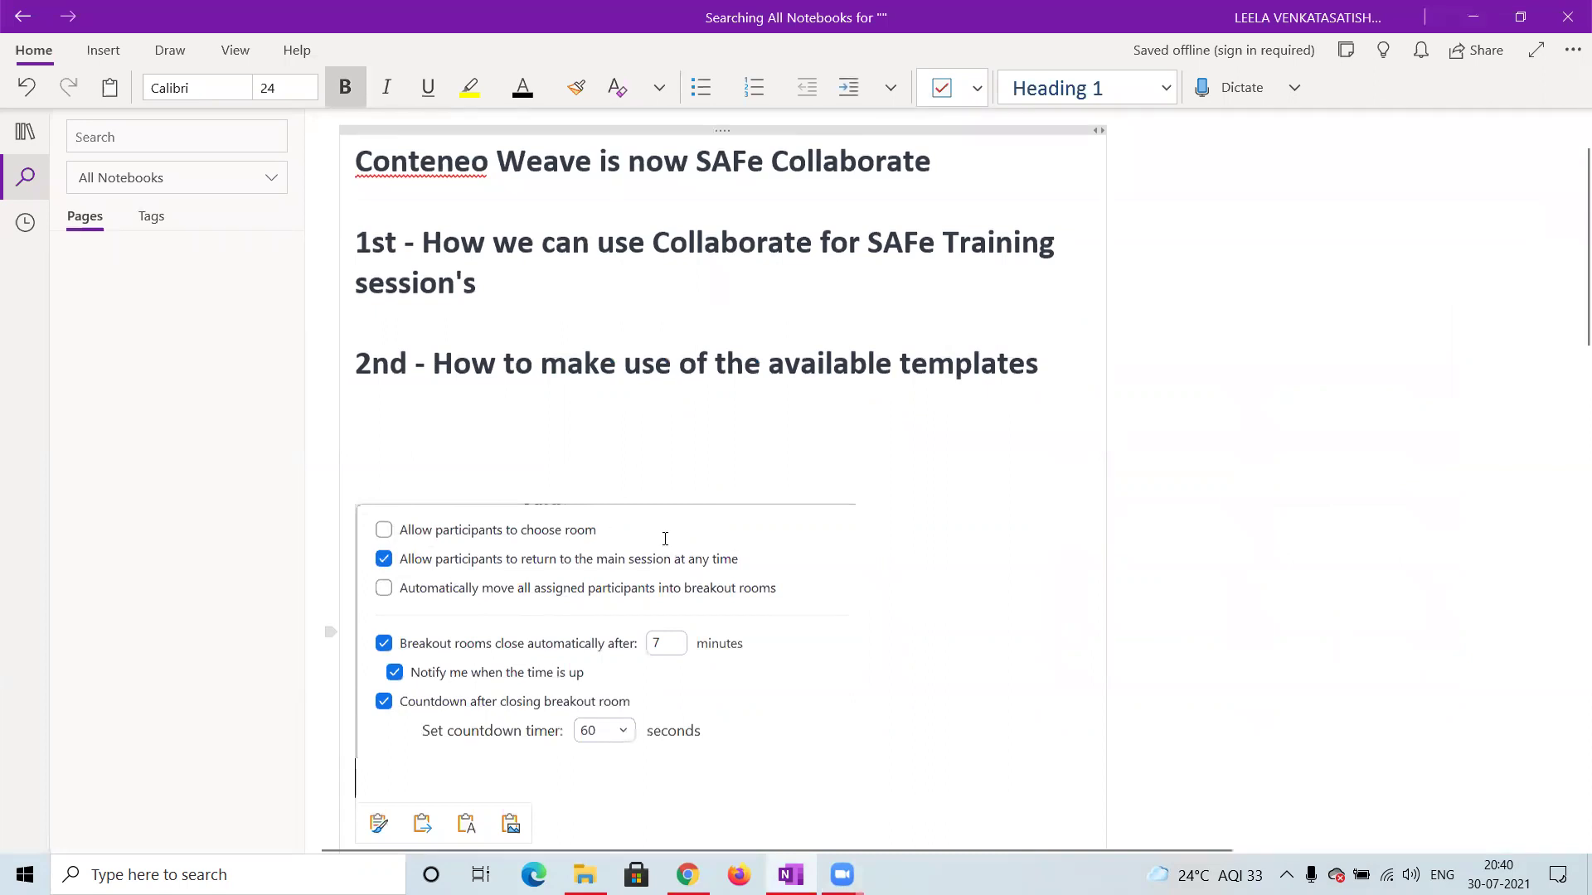
# Step: Switch to Chrome and look over the course's Setup Class Activities section, the event settings and the remaining lessons of the class
pyautogui.moveTo(842, 874)
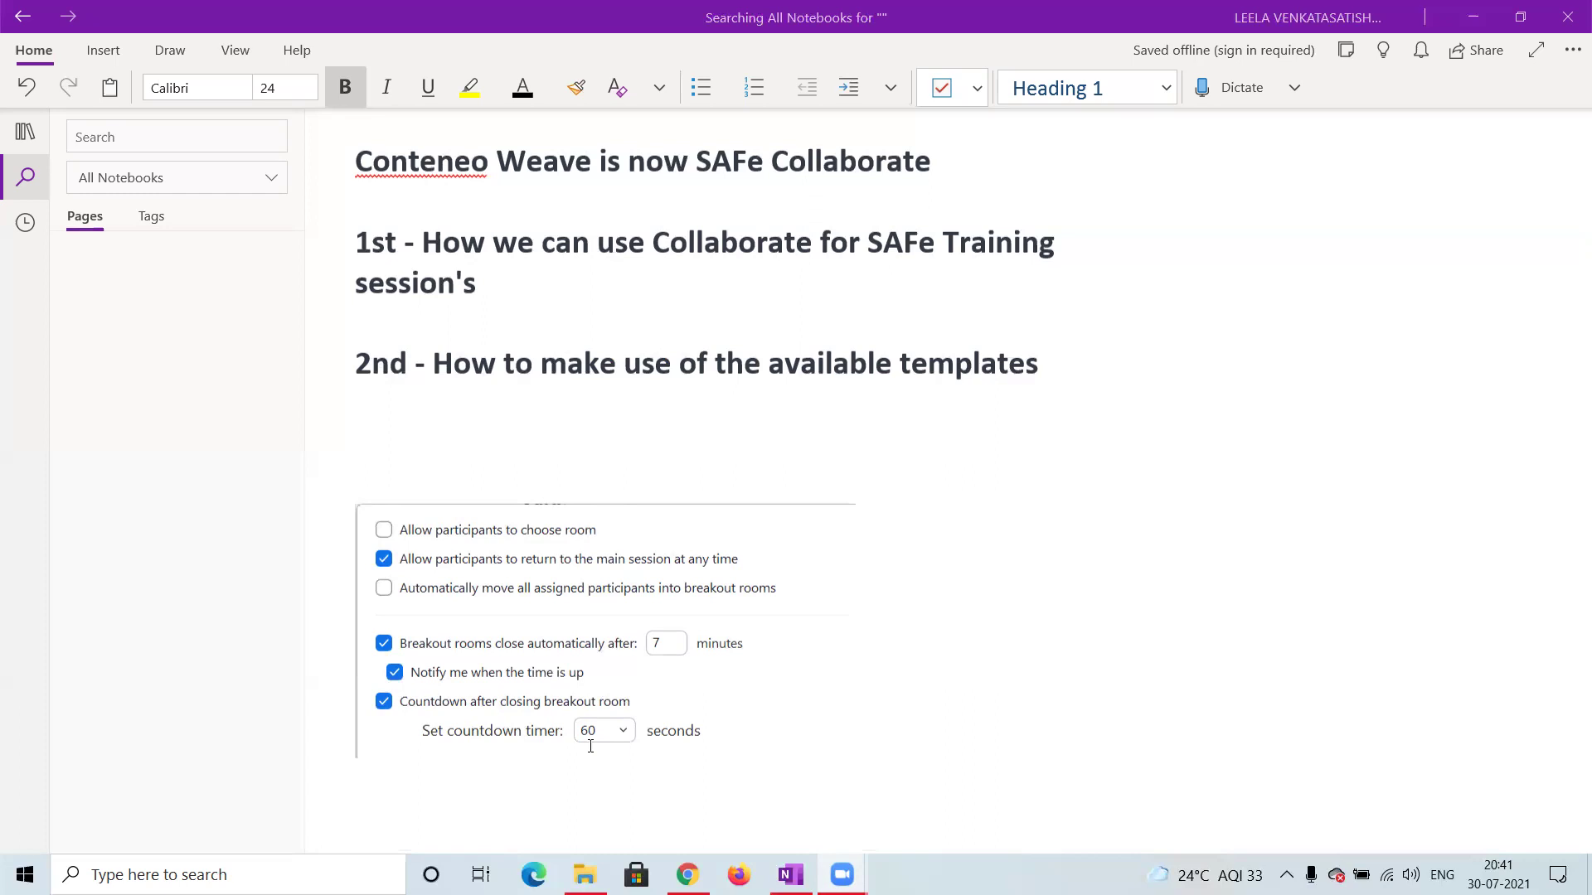
pyautogui.click(687, 875)
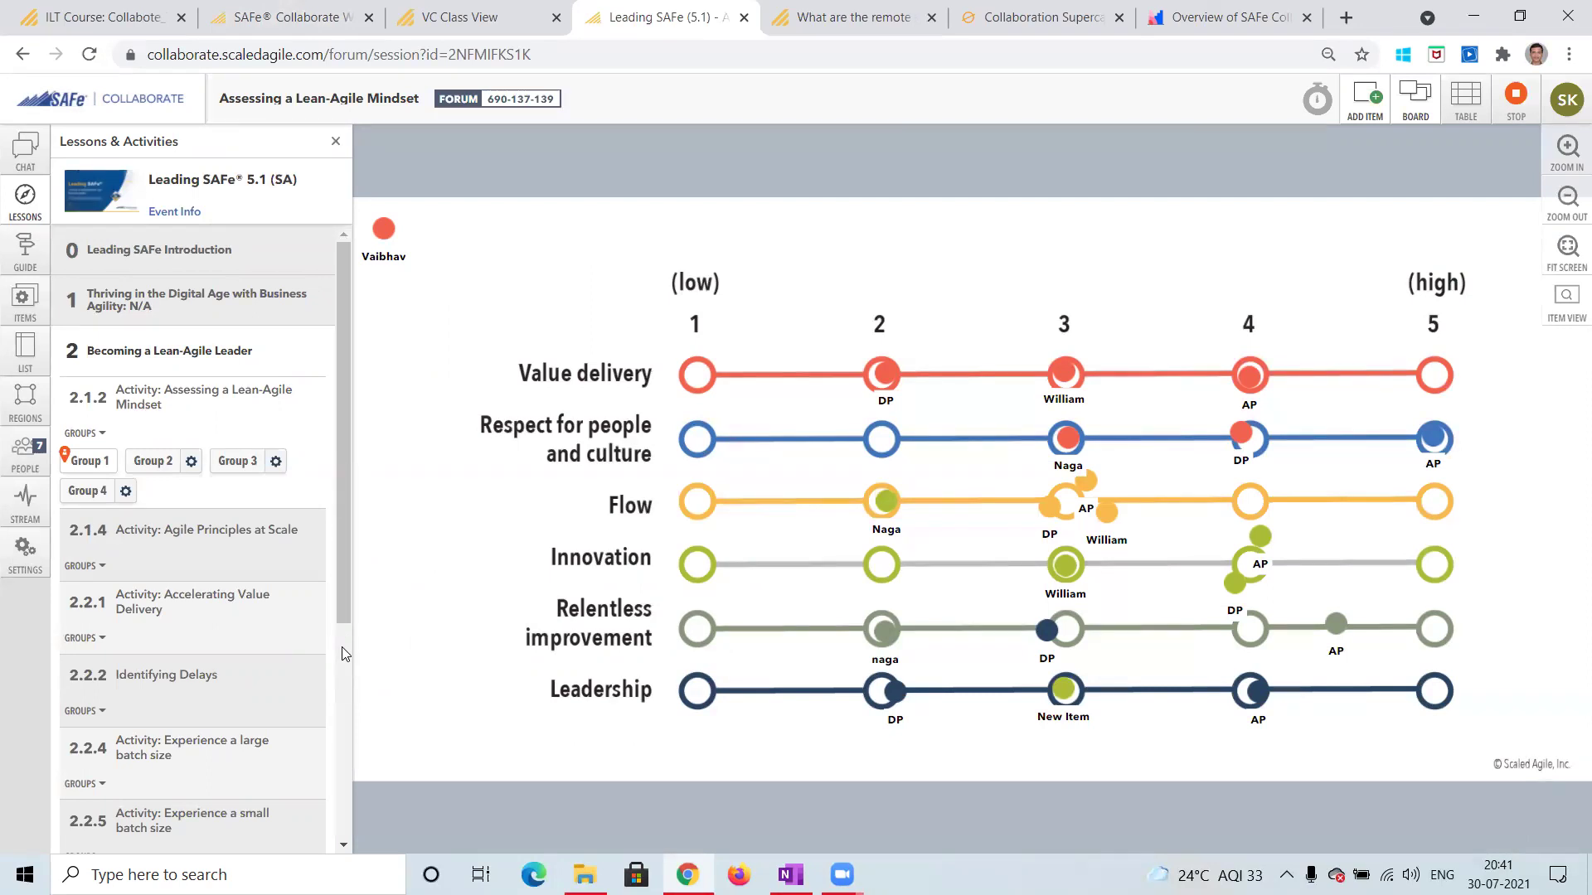
pyautogui.click(122, 15)
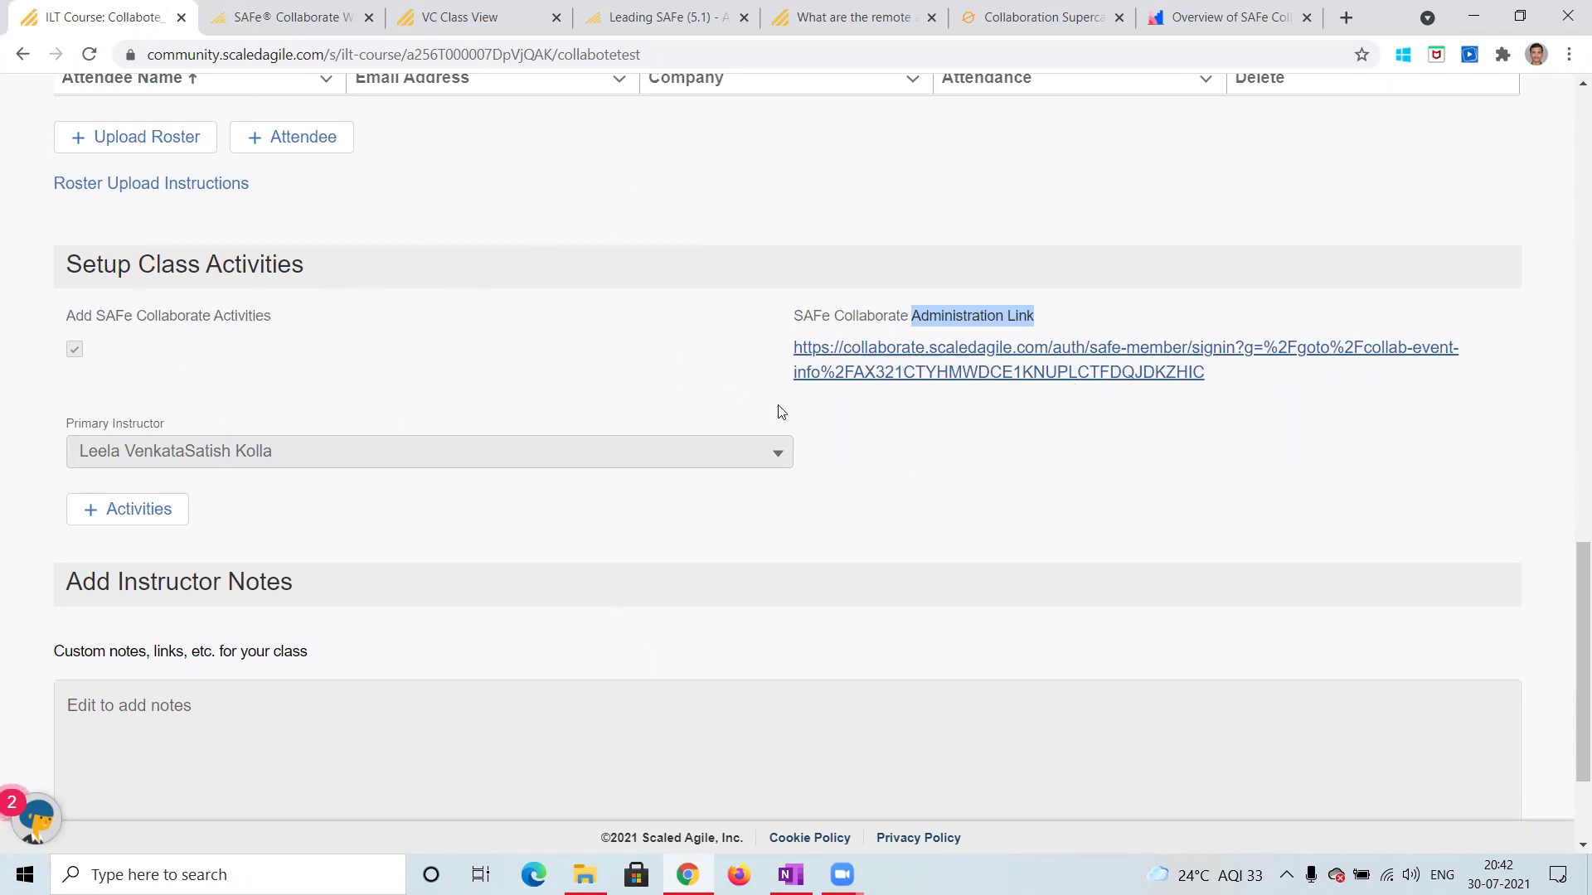
pyautogui.hotkey('ctrl', 'Tab')
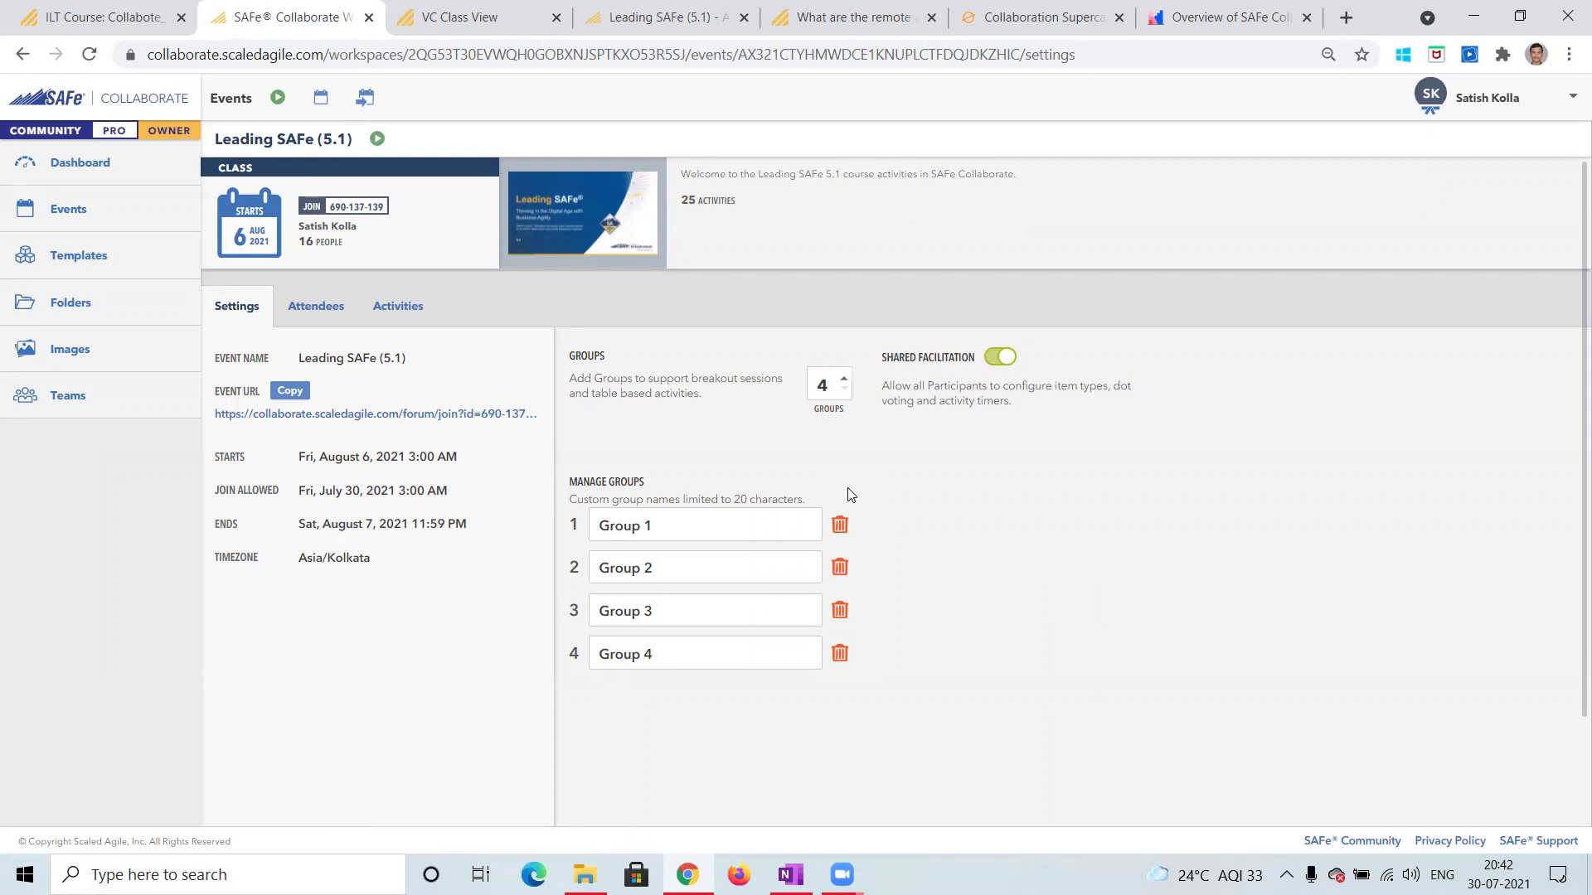
pyautogui.click(628, 39)
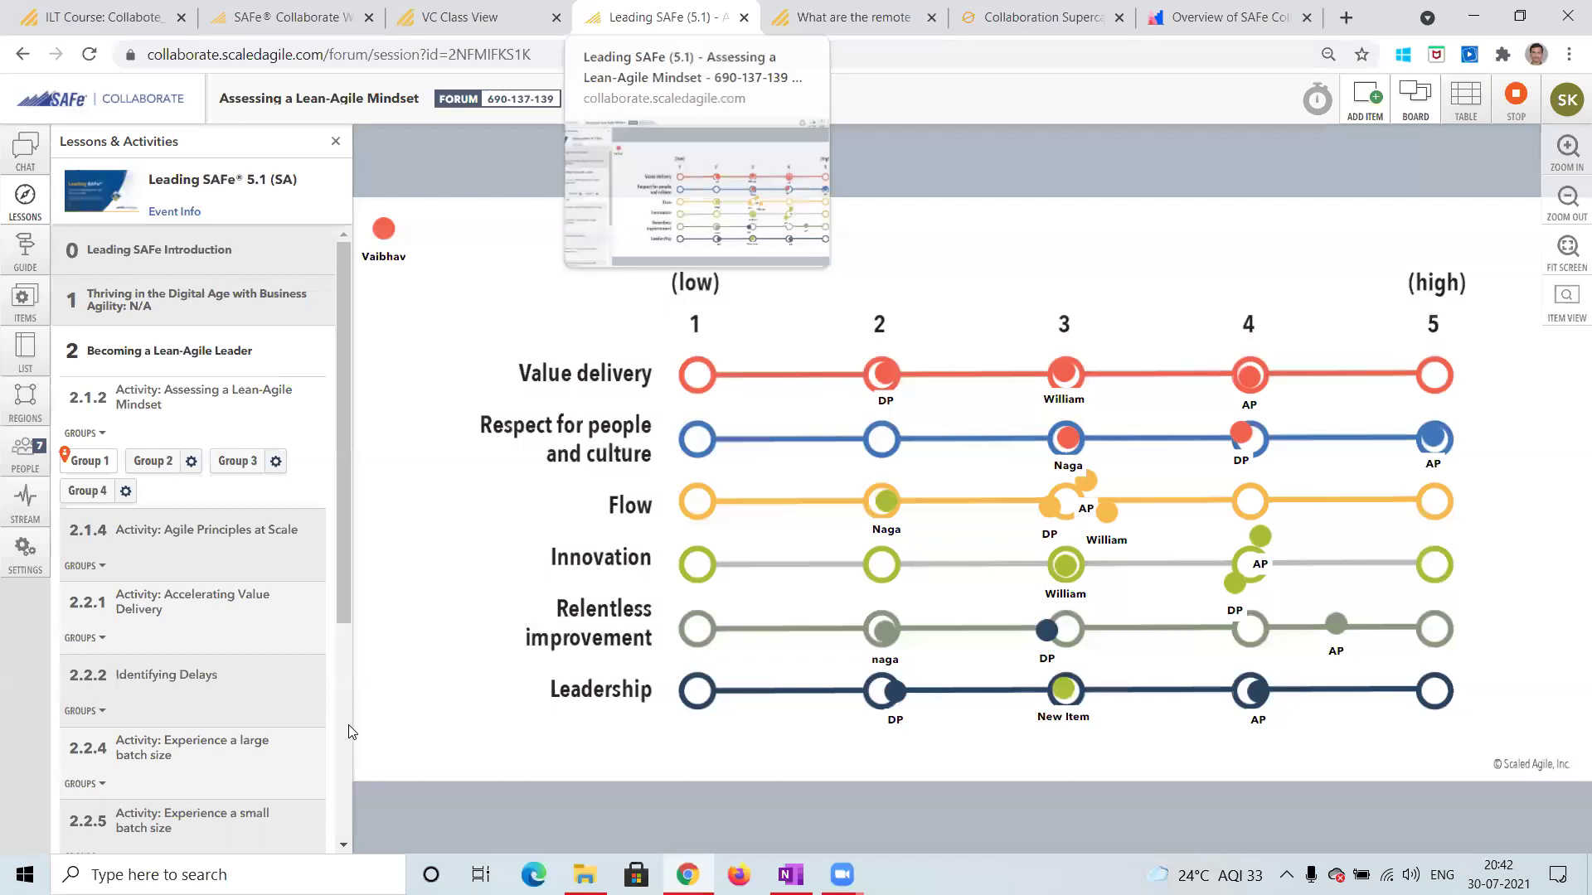
pyautogui.scroll(-4, 348, 732)
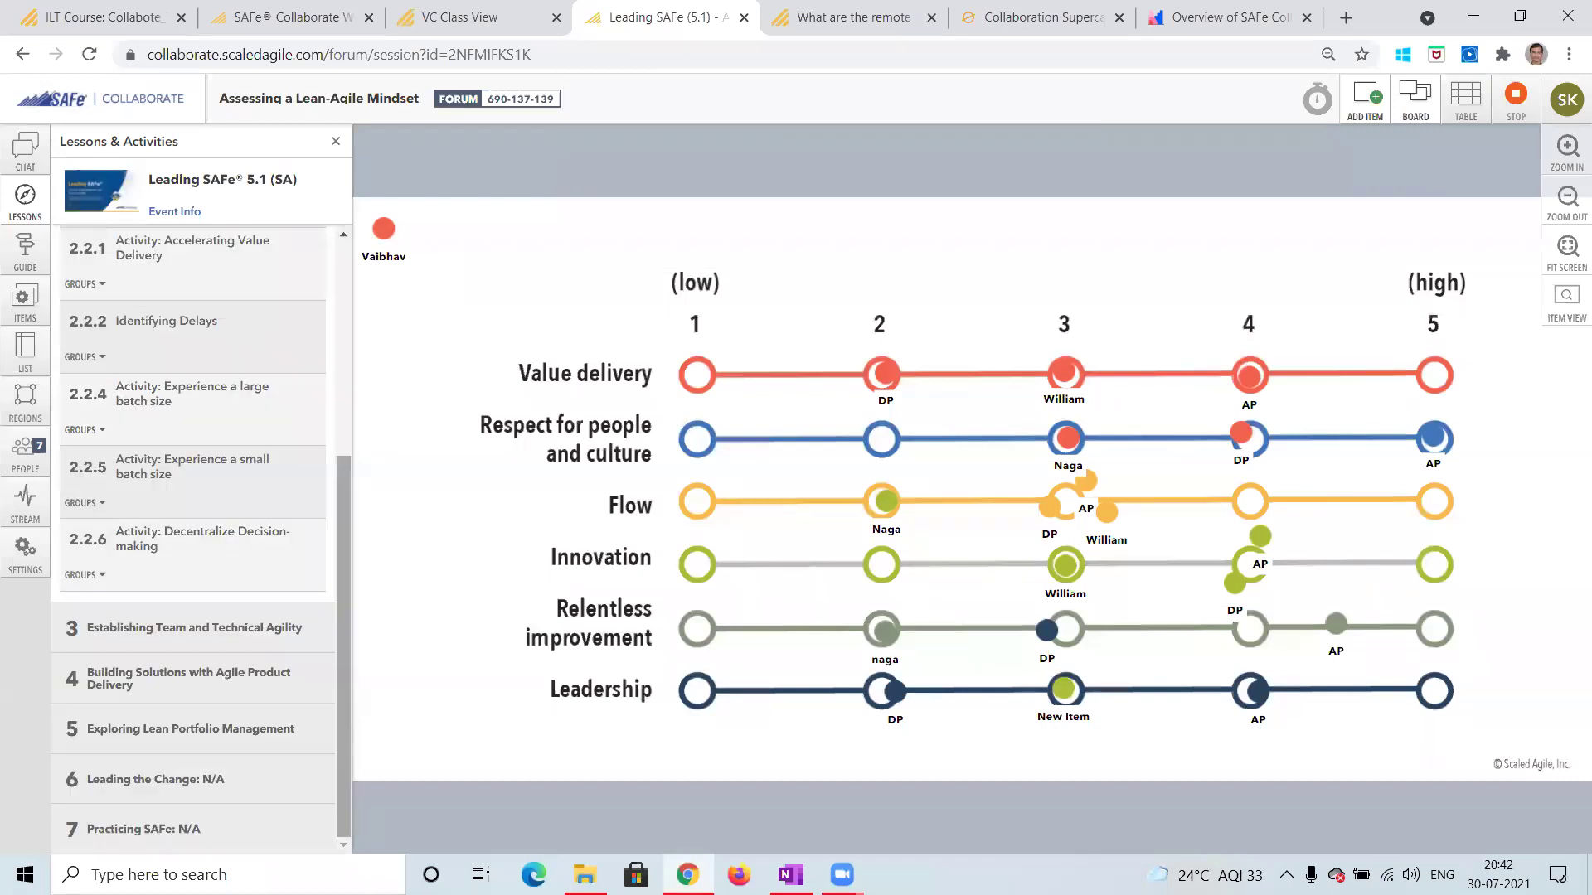
# Step: Switch to File Explorer and open the Feature #1 Flexible Search workbook from the GEEKBOOKS Backlog folder of the PI Planning Simulation Backlogs
pyautogui.hotkey('alt', 'Tab')
pyautogui.doubleClick(356, 138)
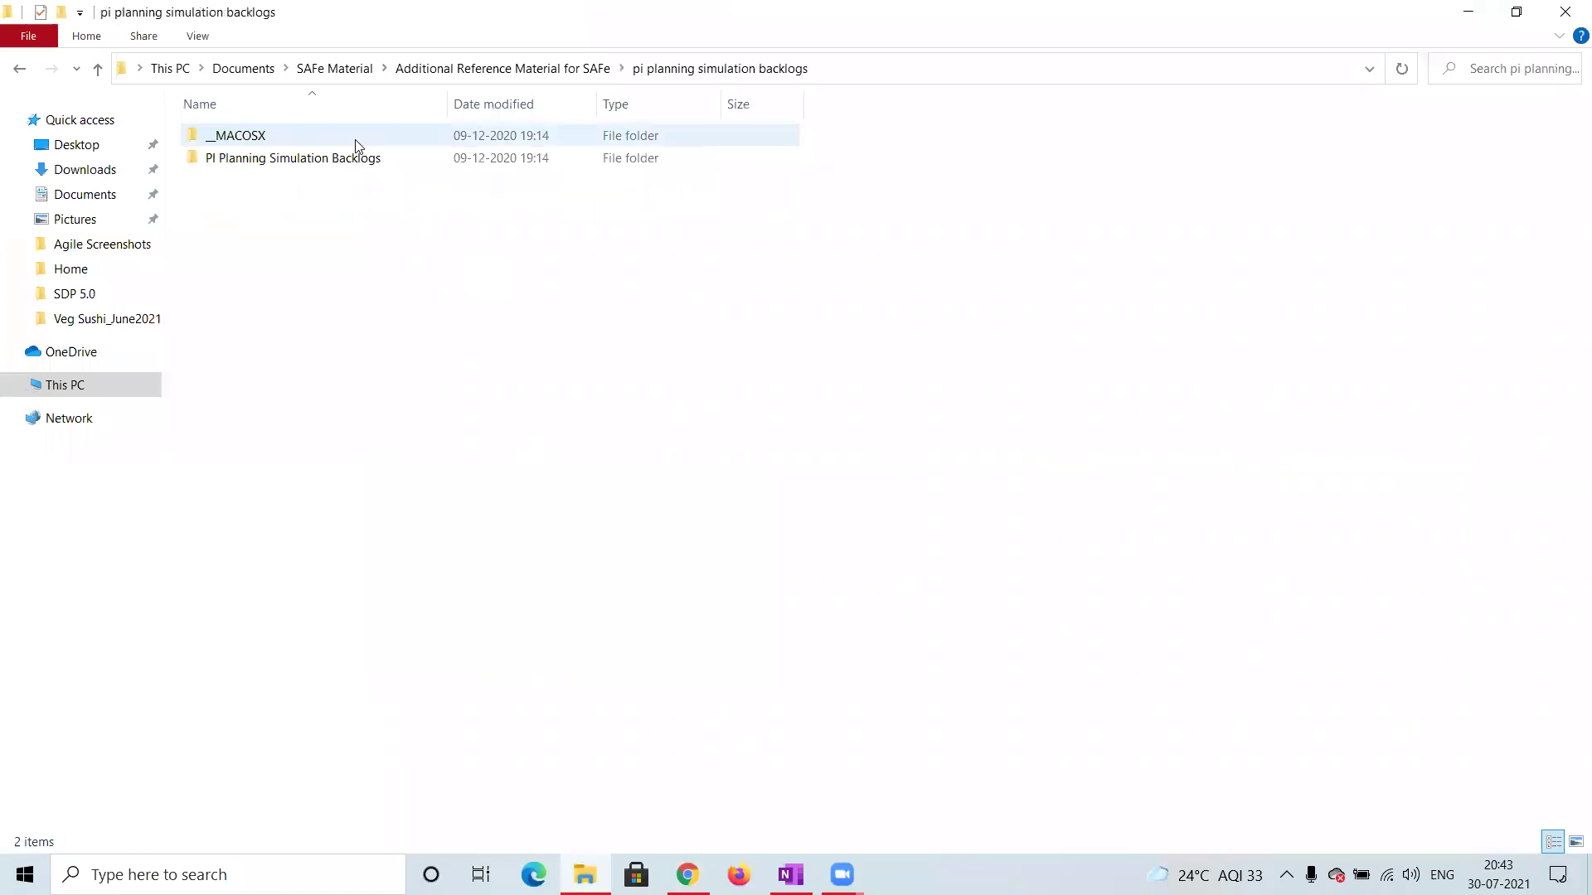
pyautogui.doubleClick(355, 157)
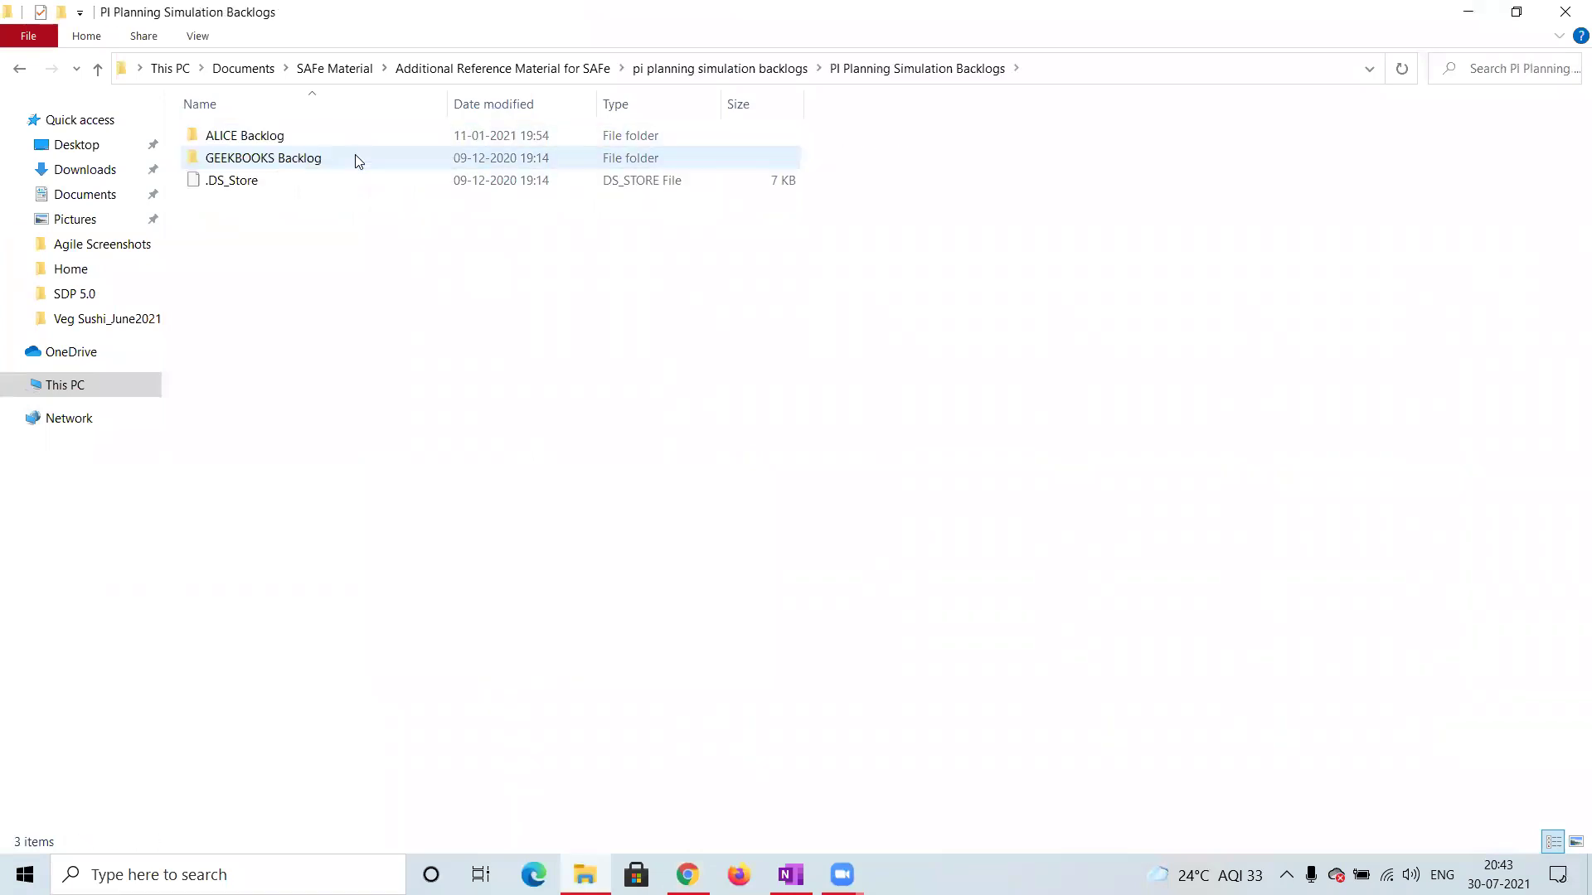
pyautogui.doubleClick(269, 158)
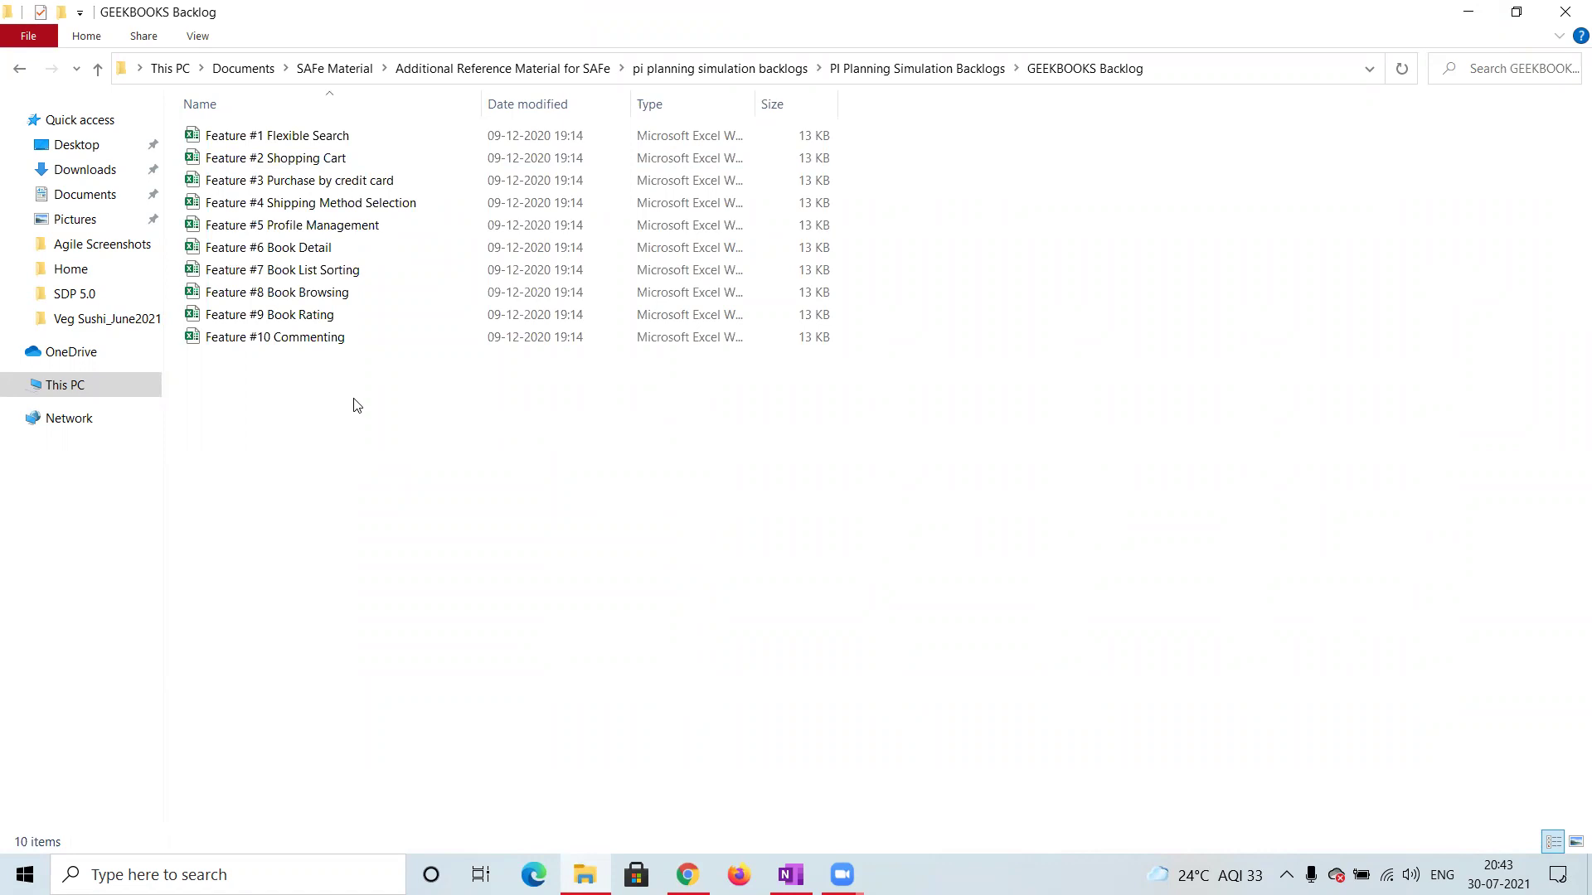
pyautogui.doubleClick(337, 137)
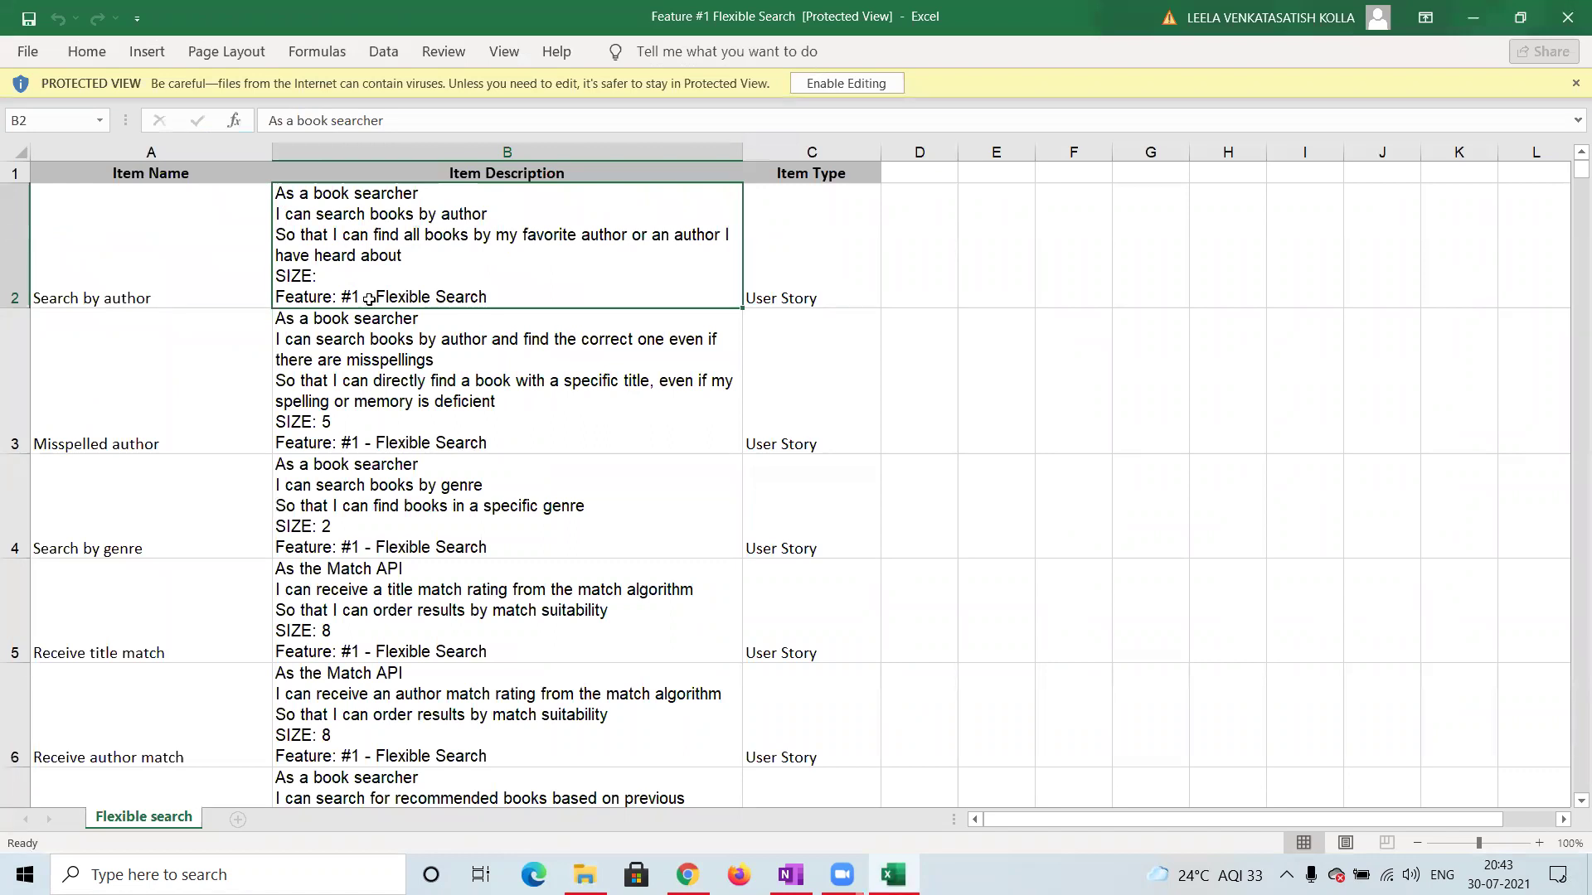
# Step: Enable editing of the workbook and make the "SIZE: 5" line bold in the Misspelled author description, cell B3
pyautogui.click(346, 421)
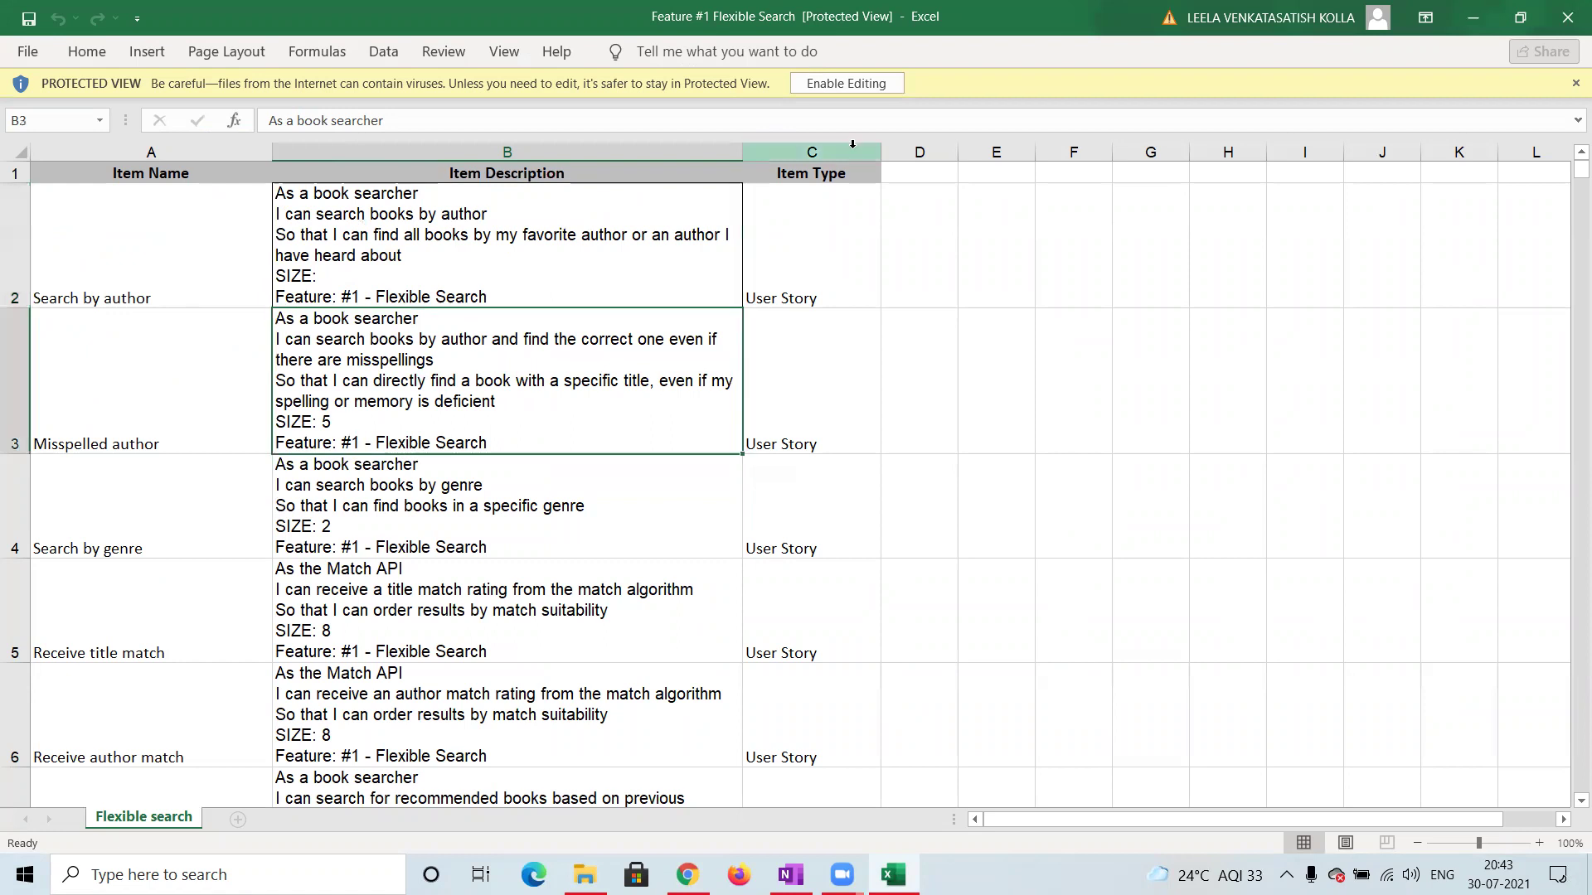
pyautogui.click(827, 83)
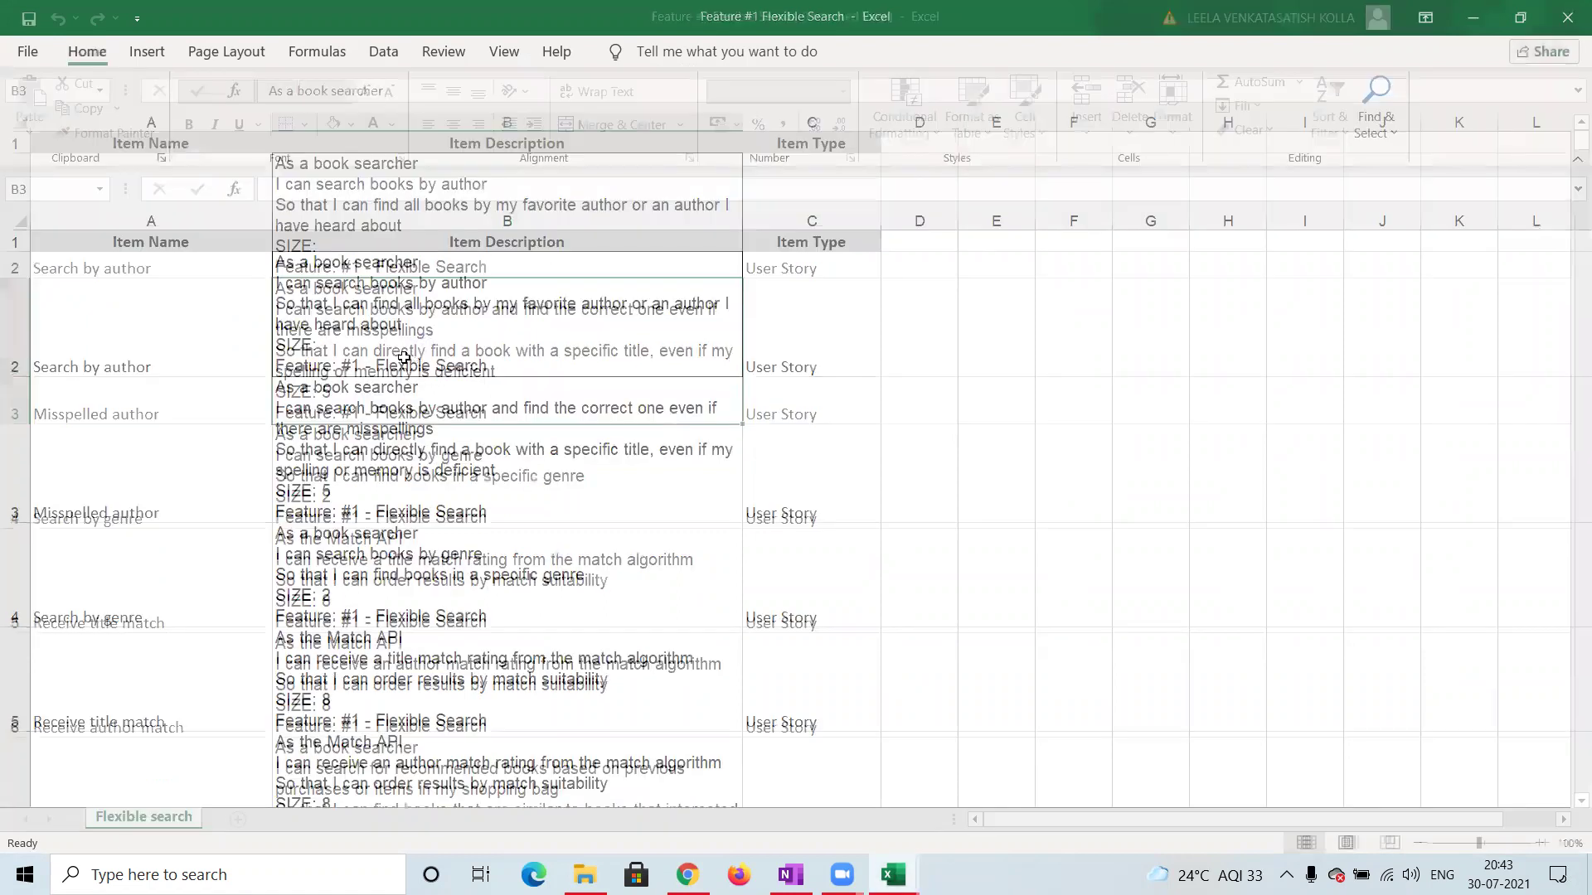
pyautogui.doubleClick(344, 493)
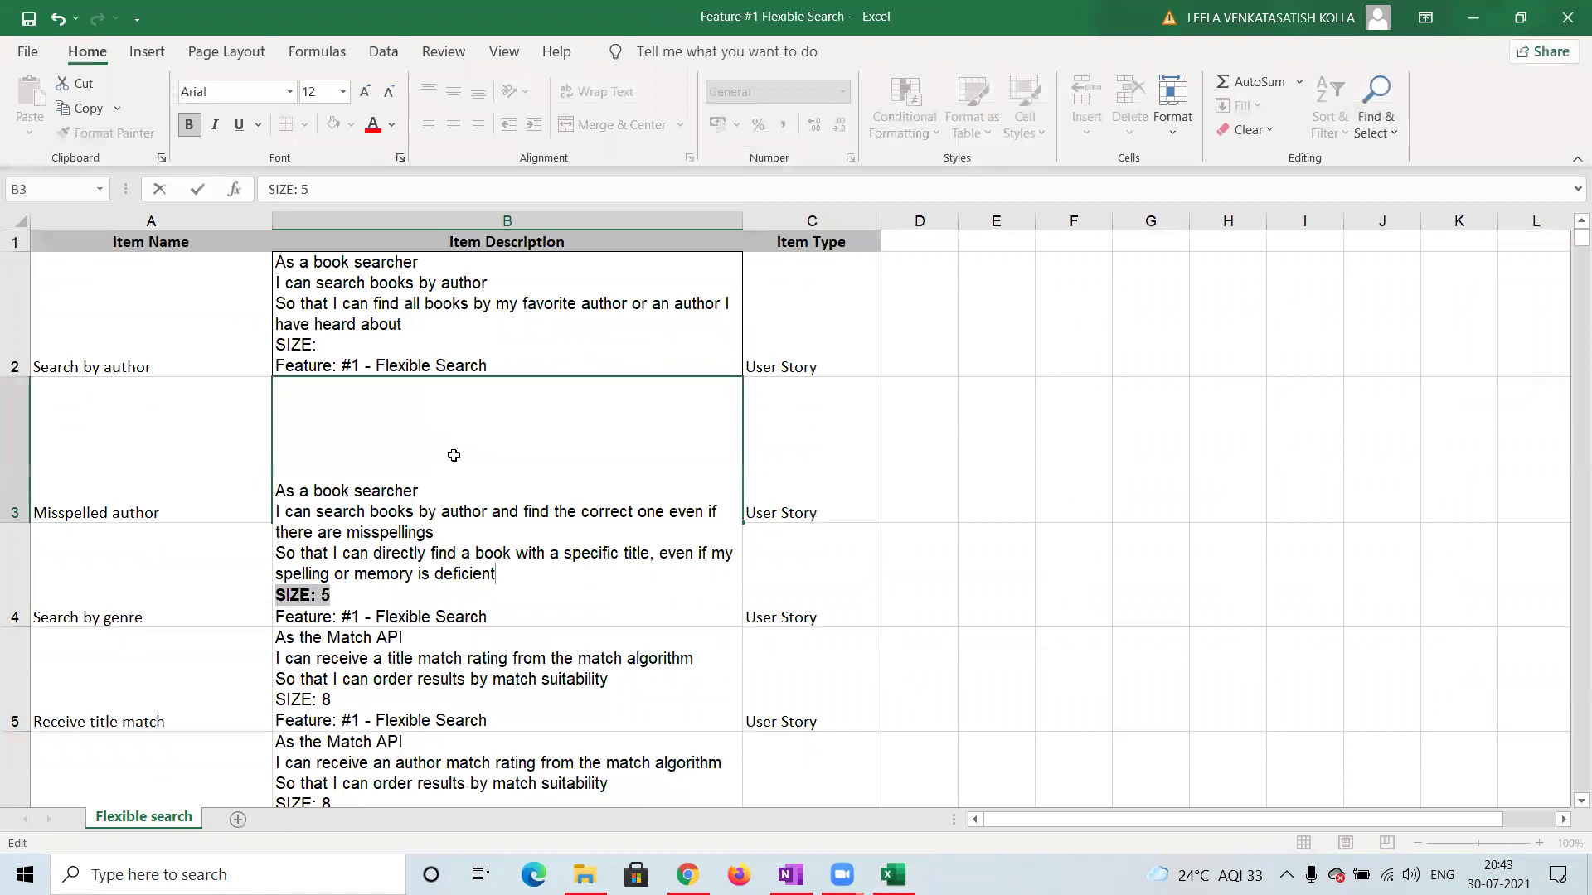
pyautogui.hotkey('ctrl', 'Return')
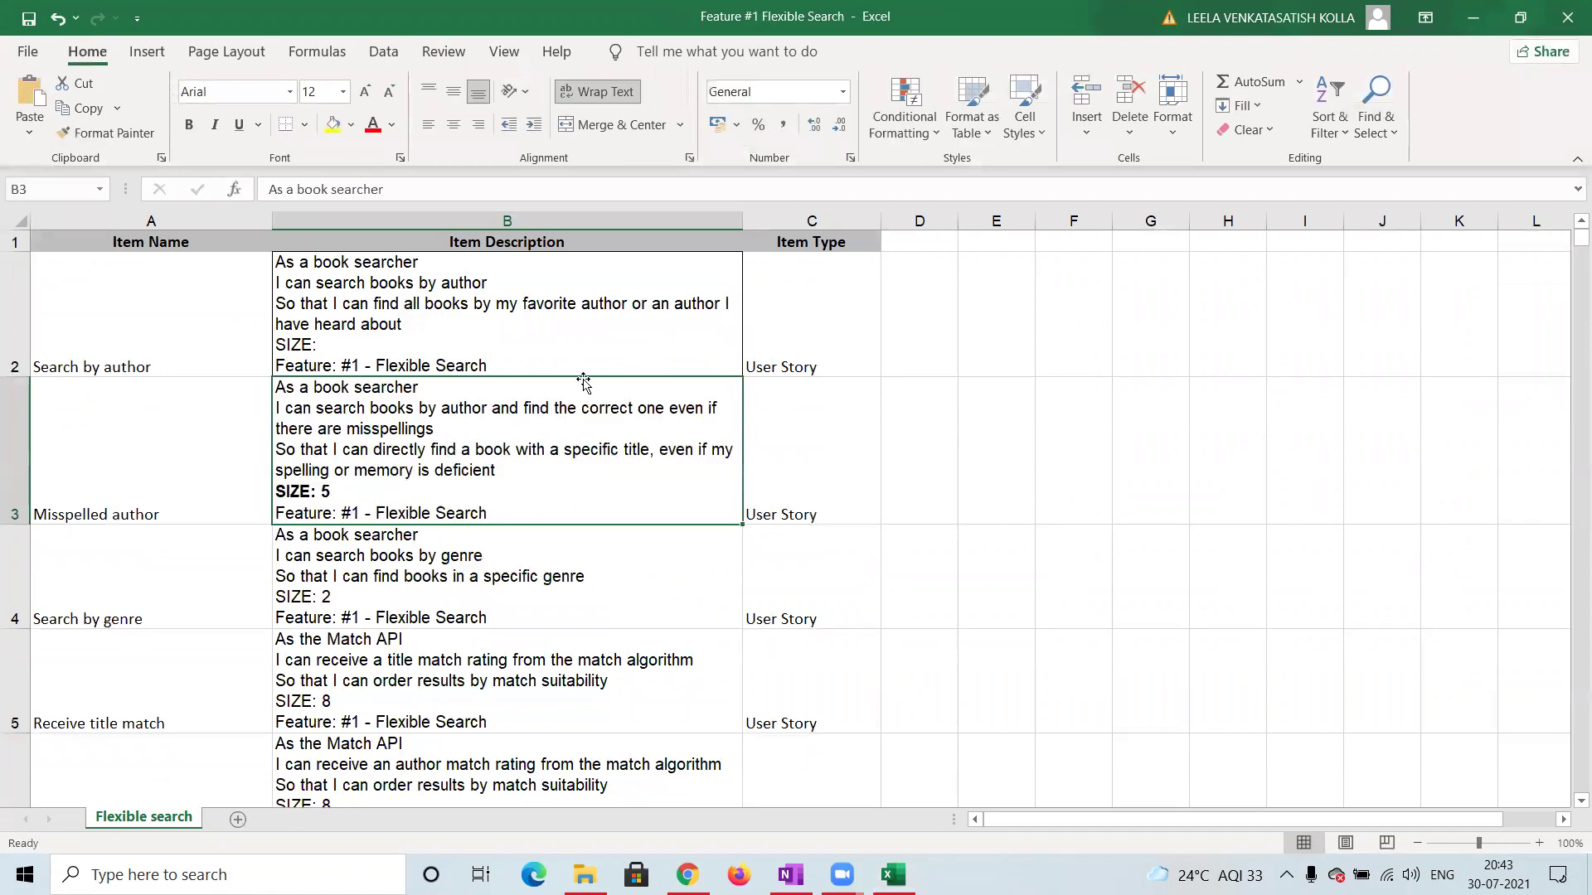
# Step: Add the column heading "Estimate" in cell D1, beside Item Type
pyautogui.click(917, 222)
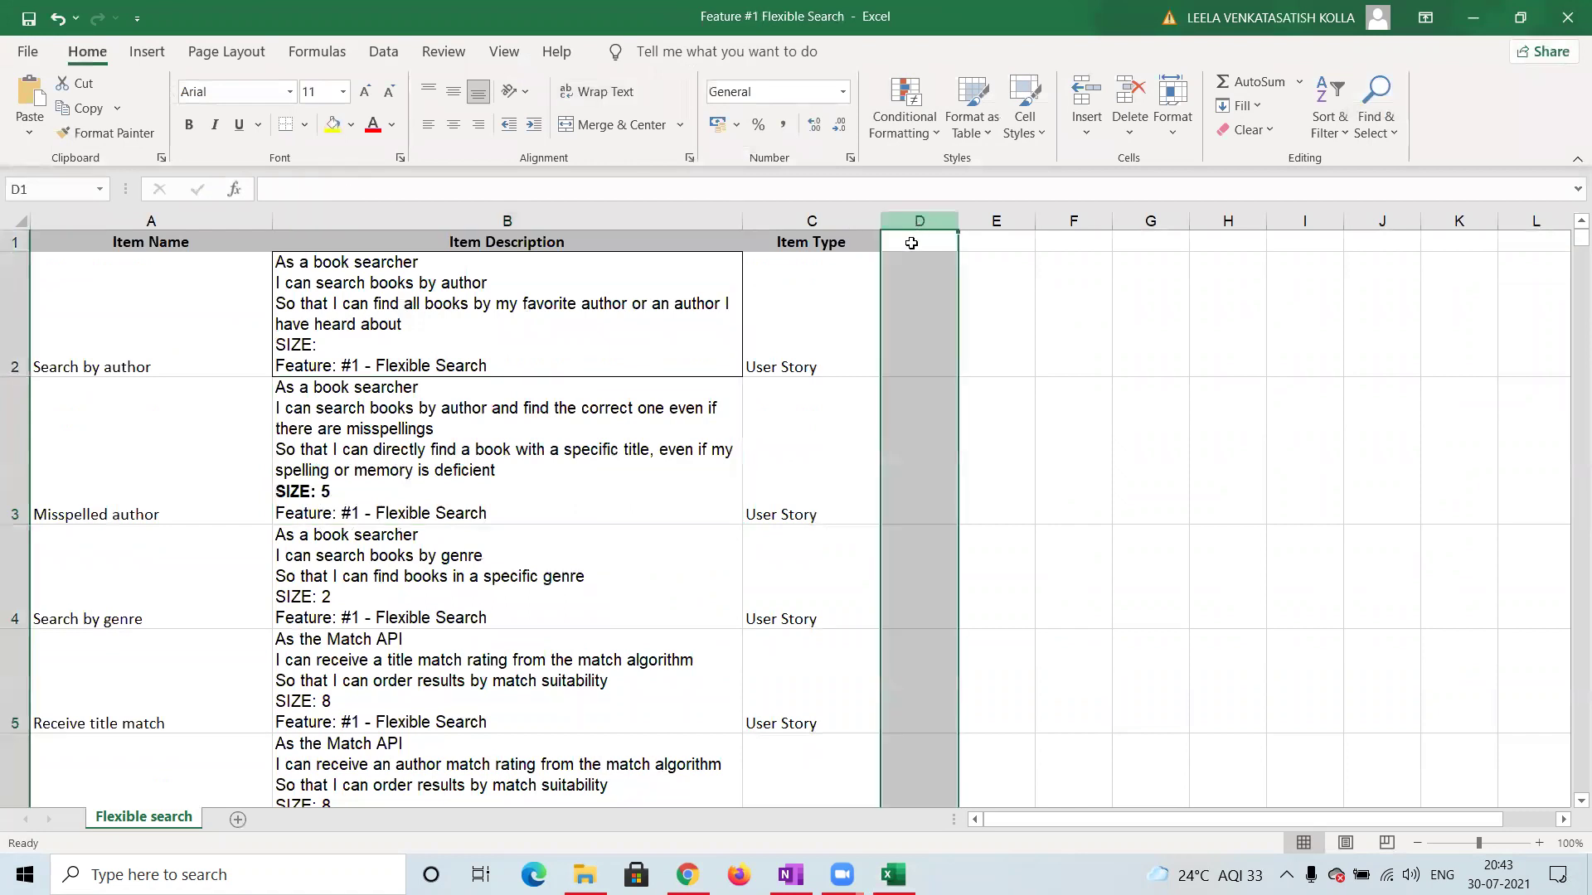
pyautogui.click(913, 241)
pyautogui.write('Estimat')
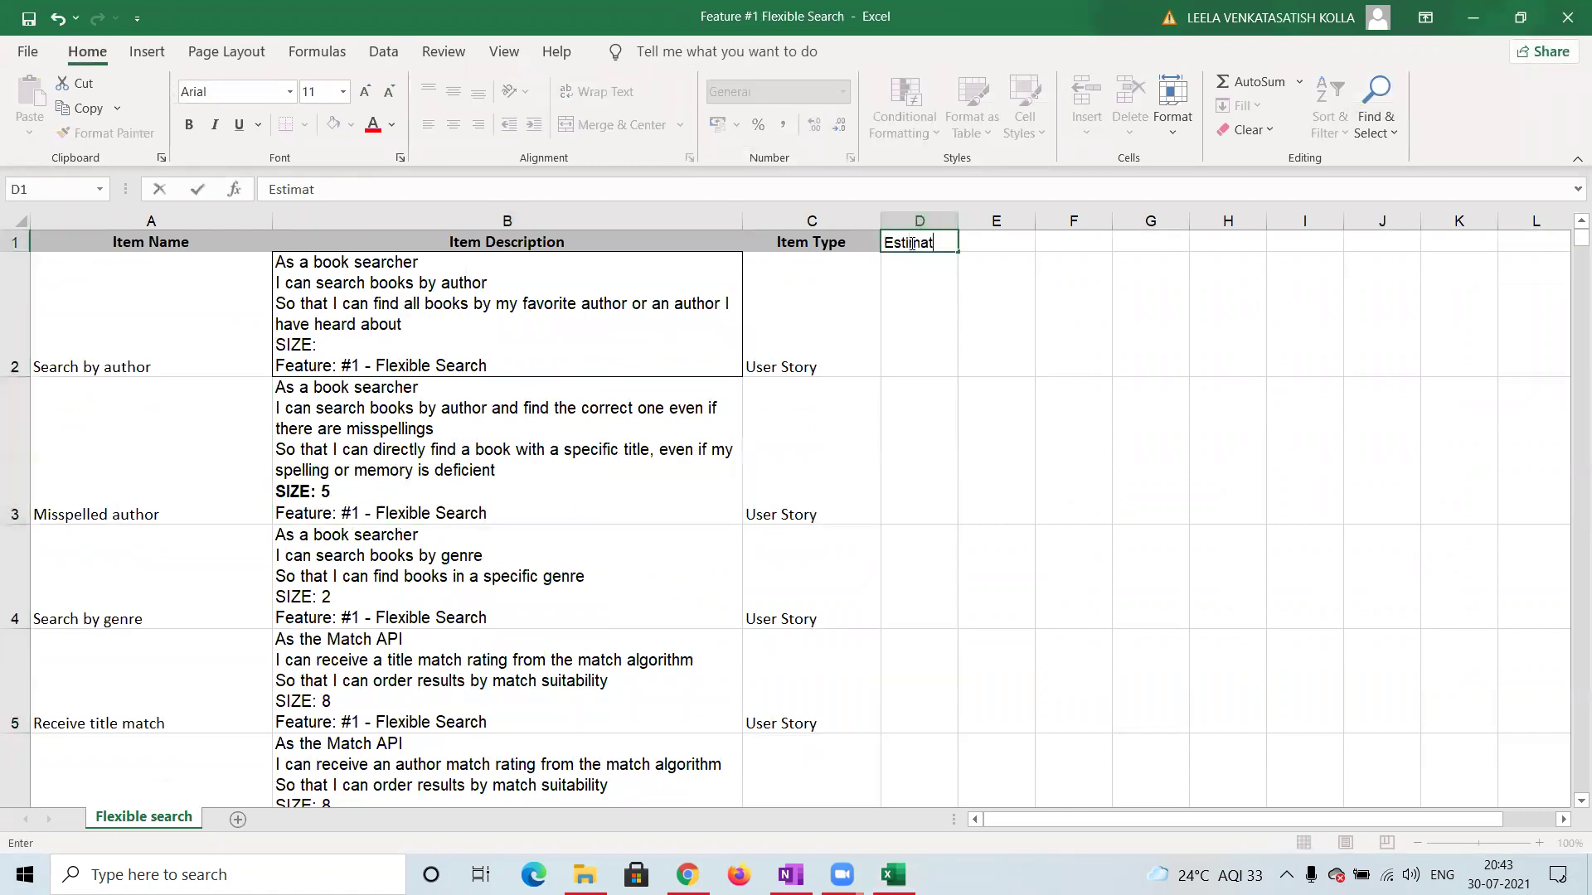
pyautogui.write('e')
pyautogui.press('Tab')
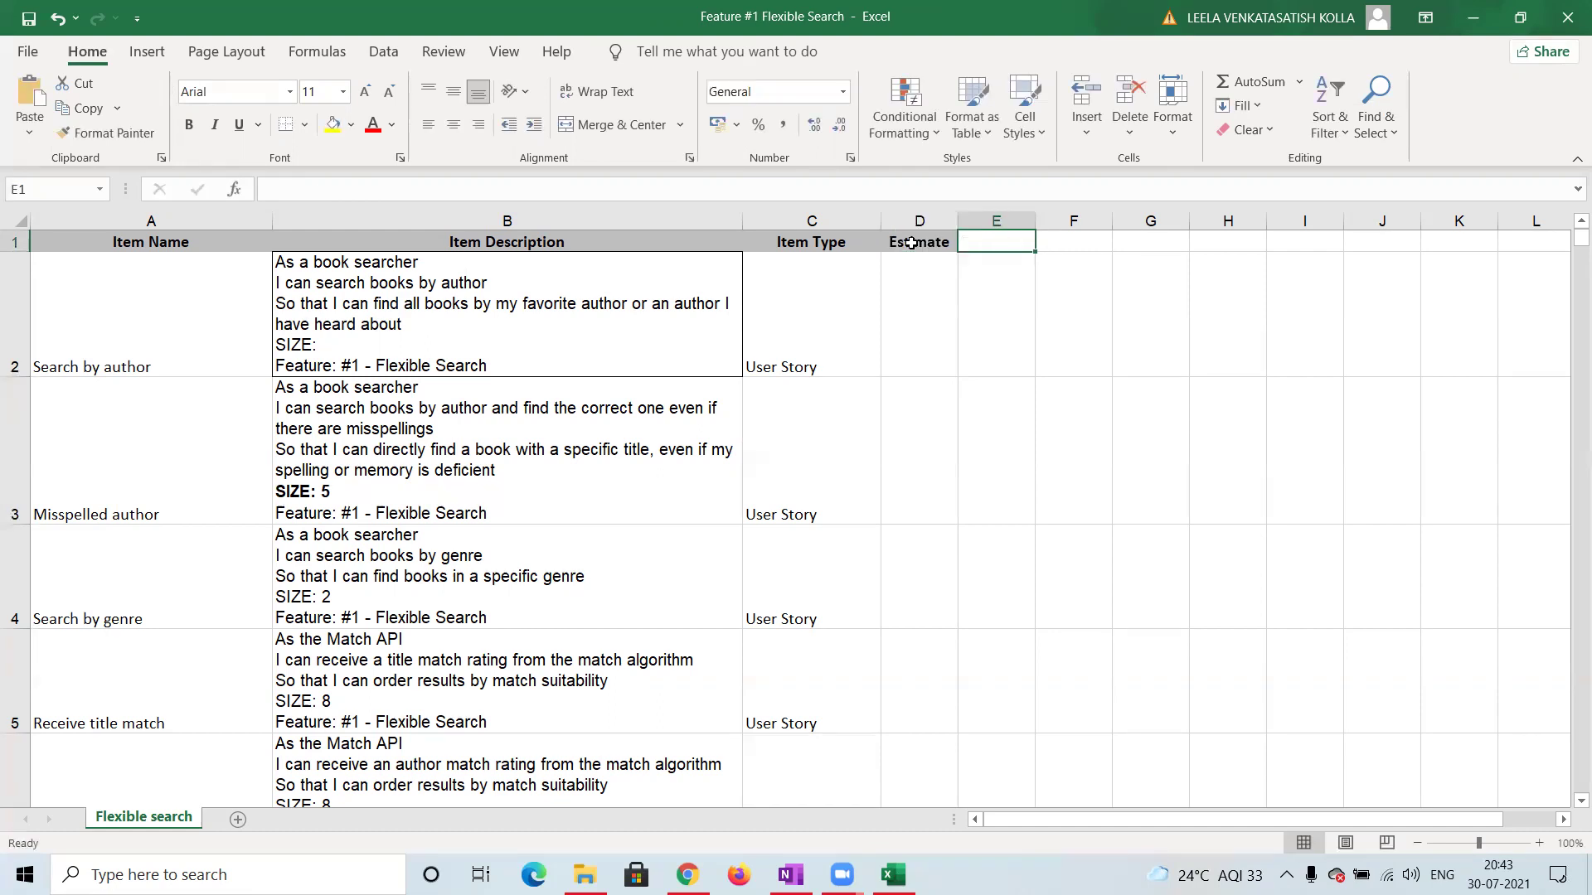
# Step: Examine the new Estimate column D and the SIZE line in the Search by author description, cell B2
pyautogui.click(915, 223)
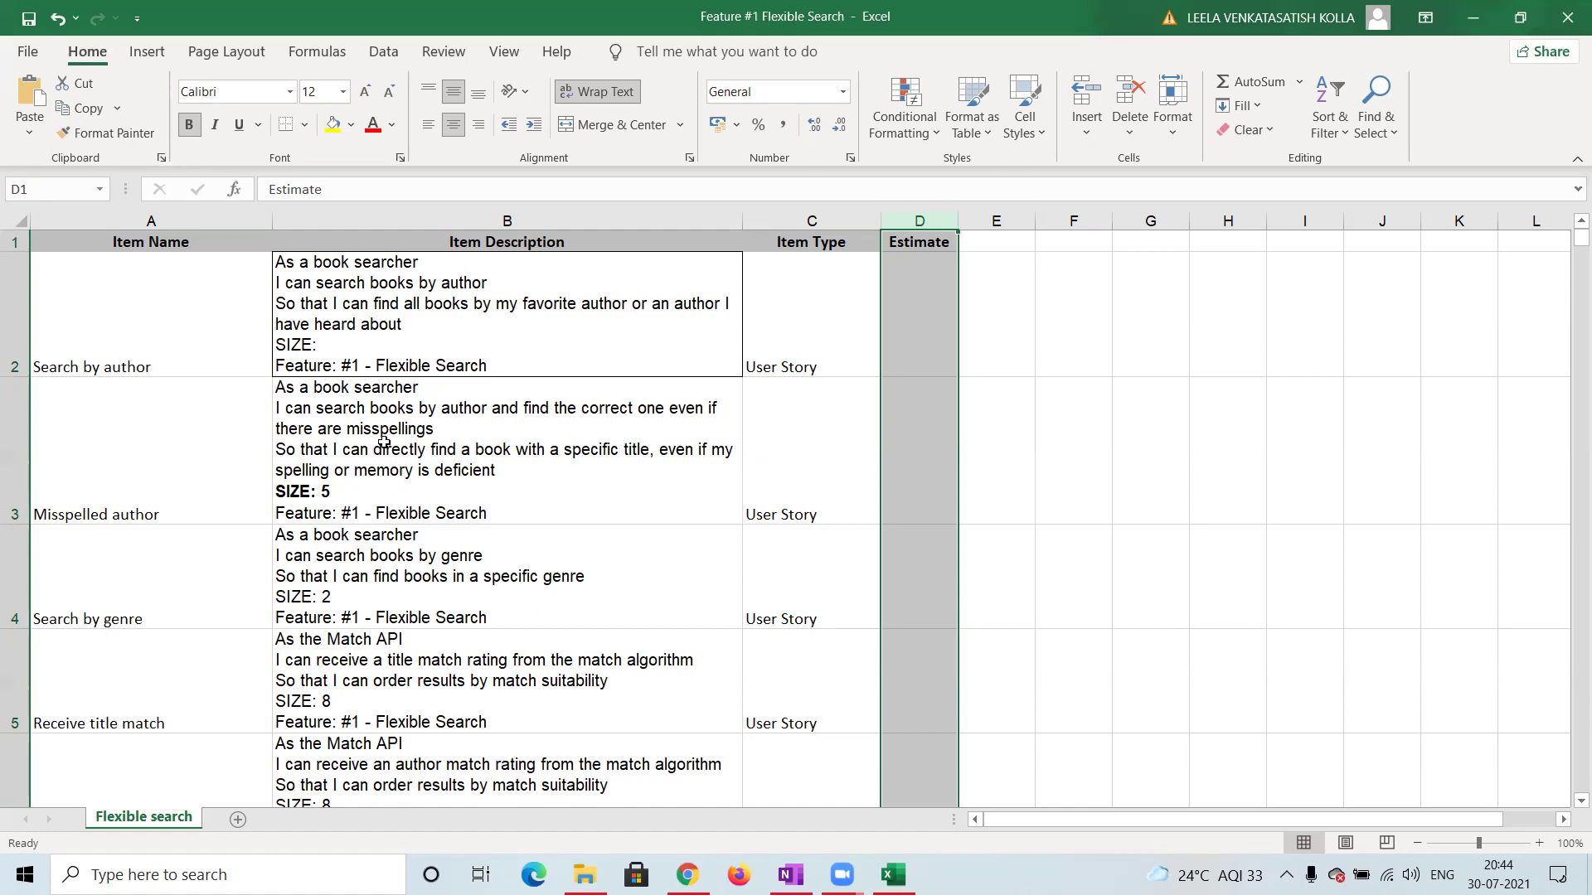
pyautogui.click(330, 342)
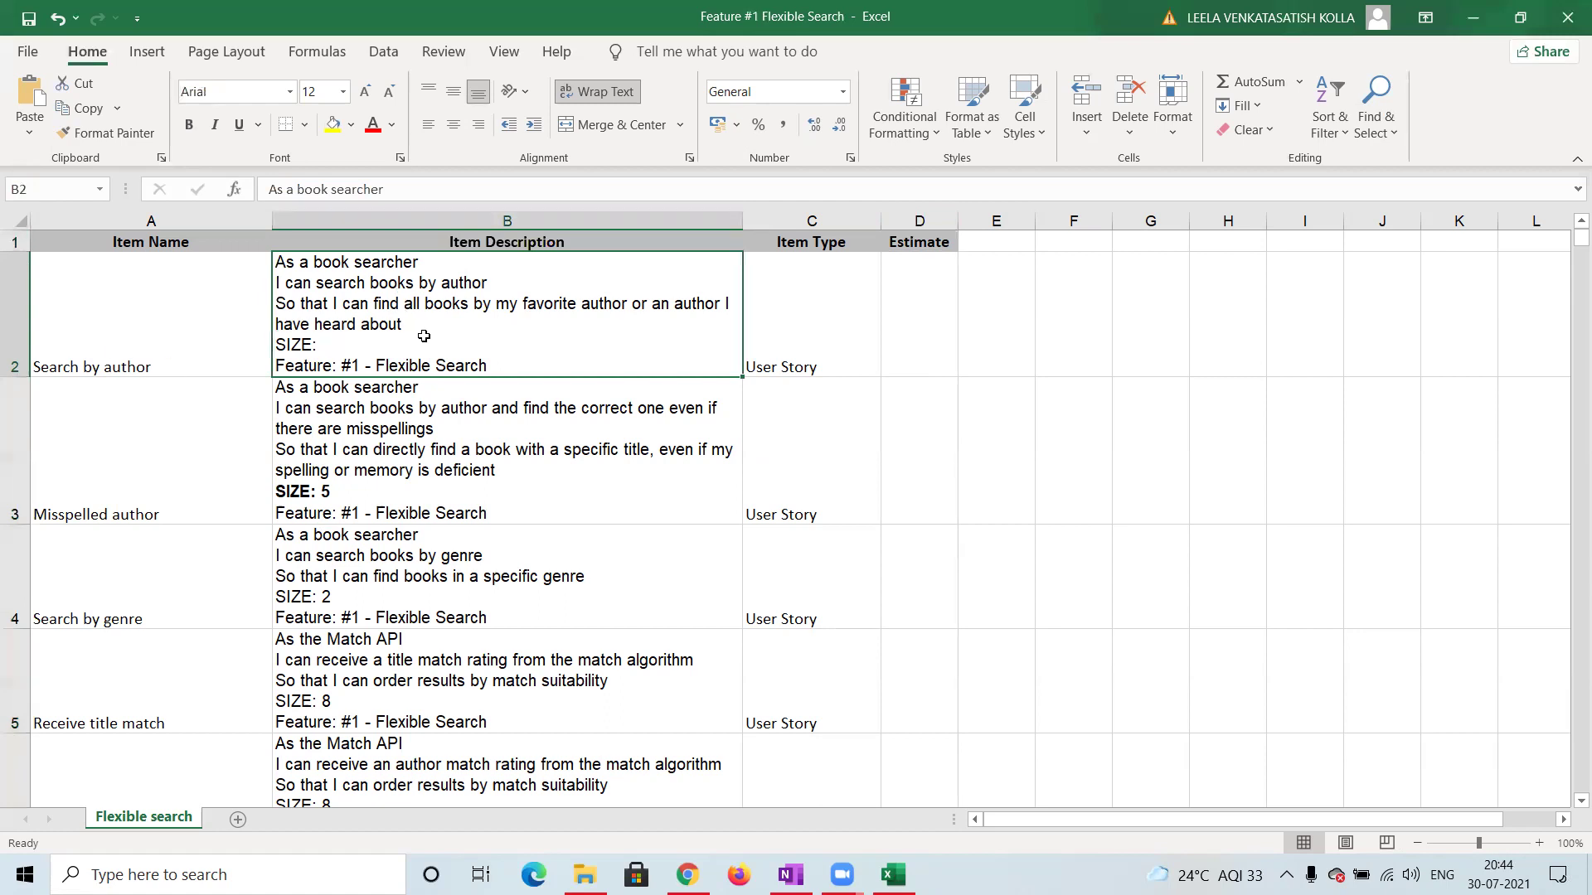
pyautogui.doubleClick(353, 341)
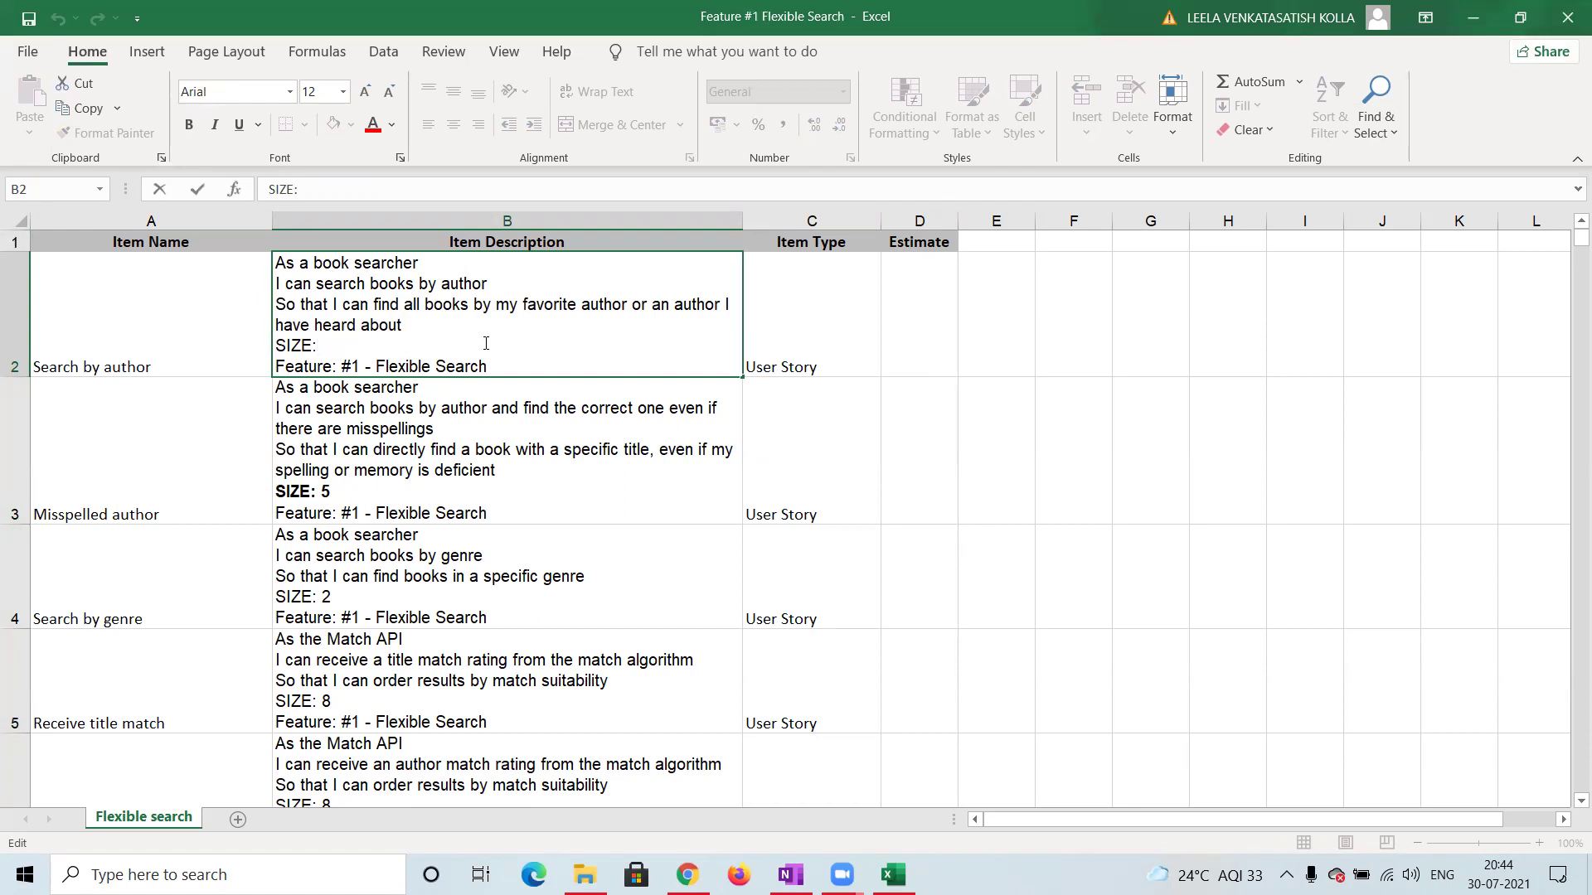
pyautogui.click(930, 278)
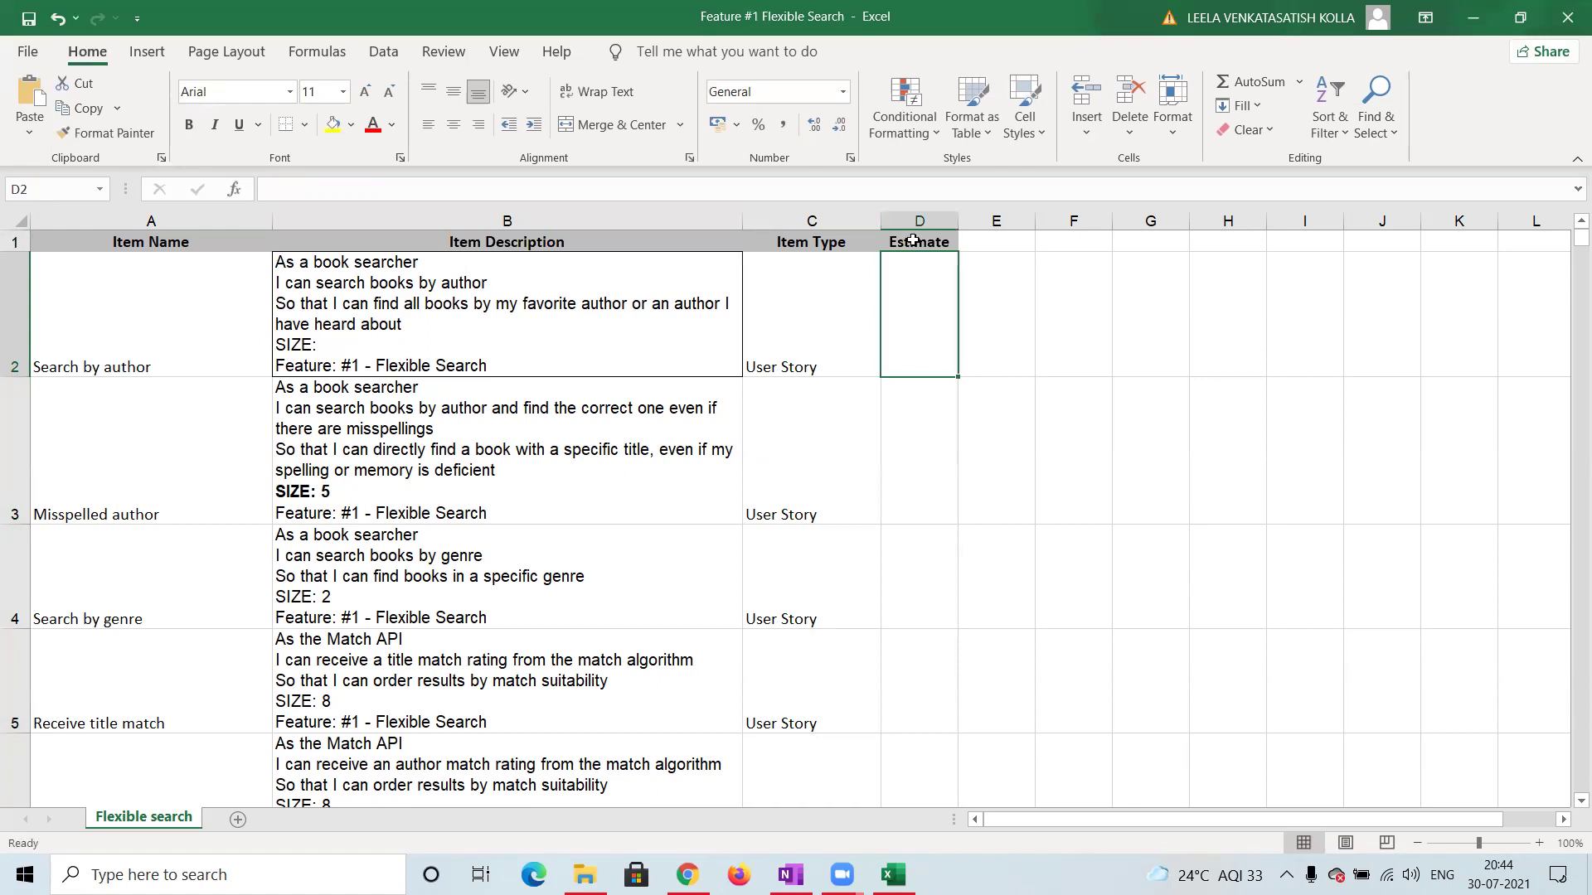
pyautogui.click(909, 215)
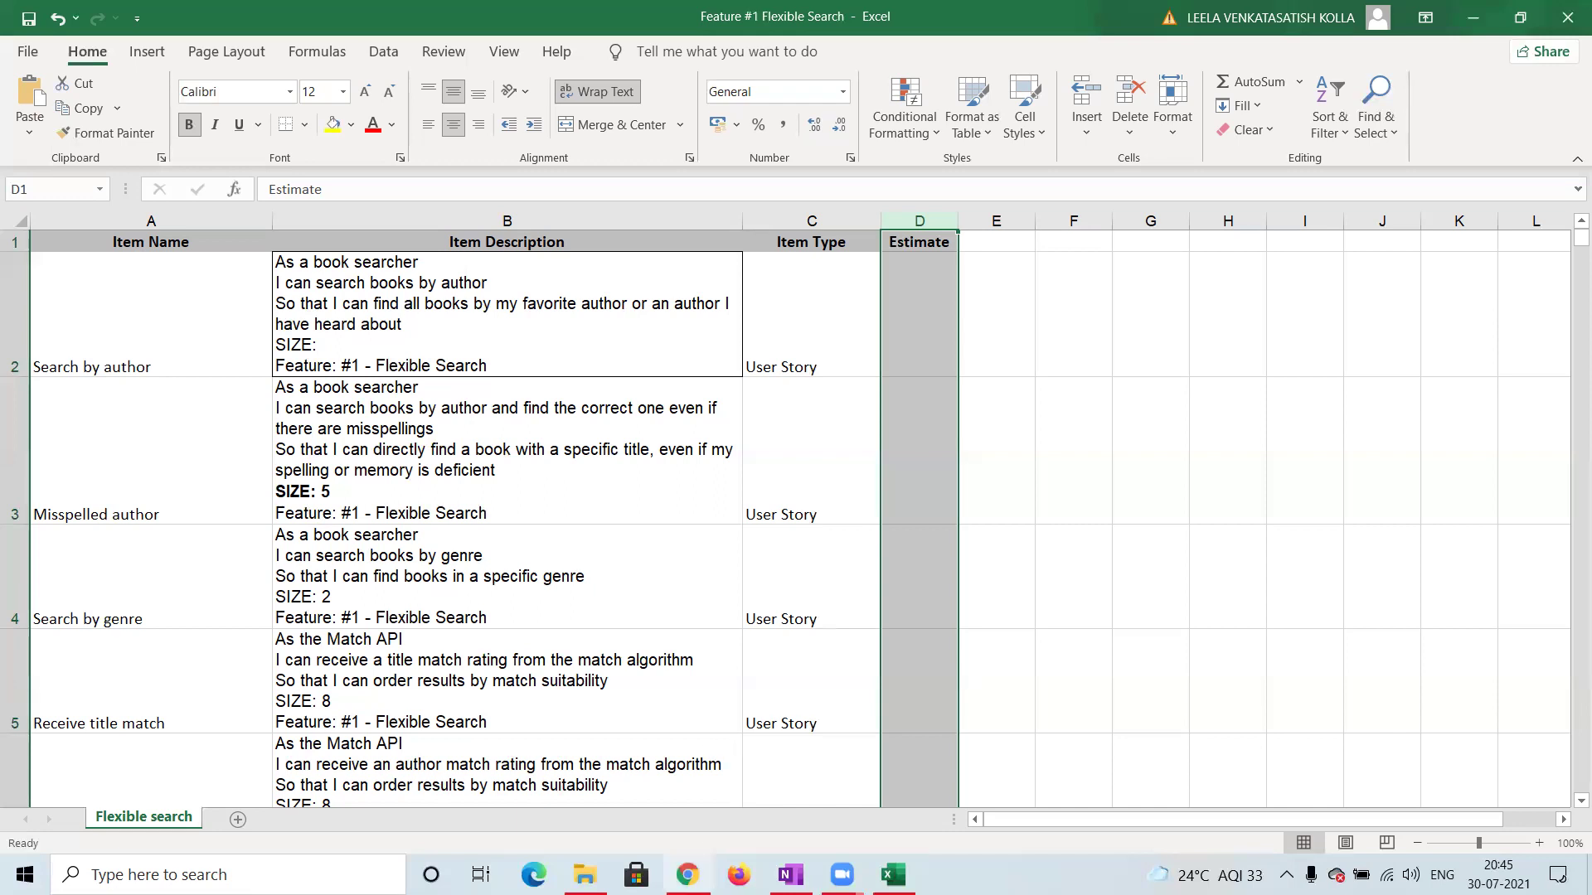
# Step: Switch to Chrome and show the groups of activity 4.3.2 PI Planning simulation in lesson 4, Building Solutions with Agile Product Delivery
pyautogui.click(687, 874)
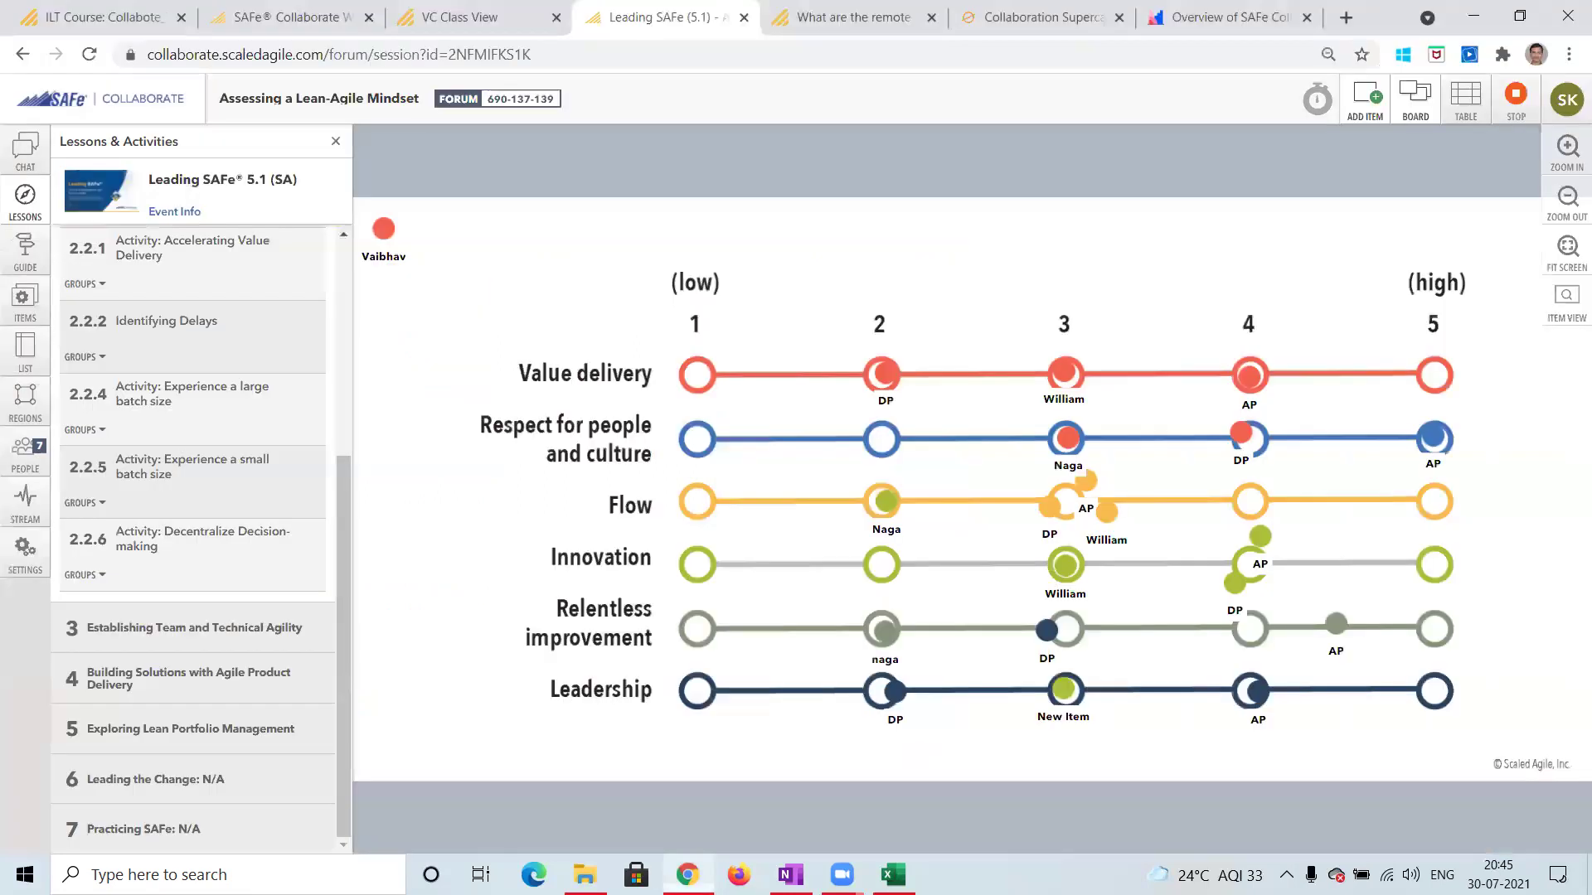
pyautogui.click(278, 682)
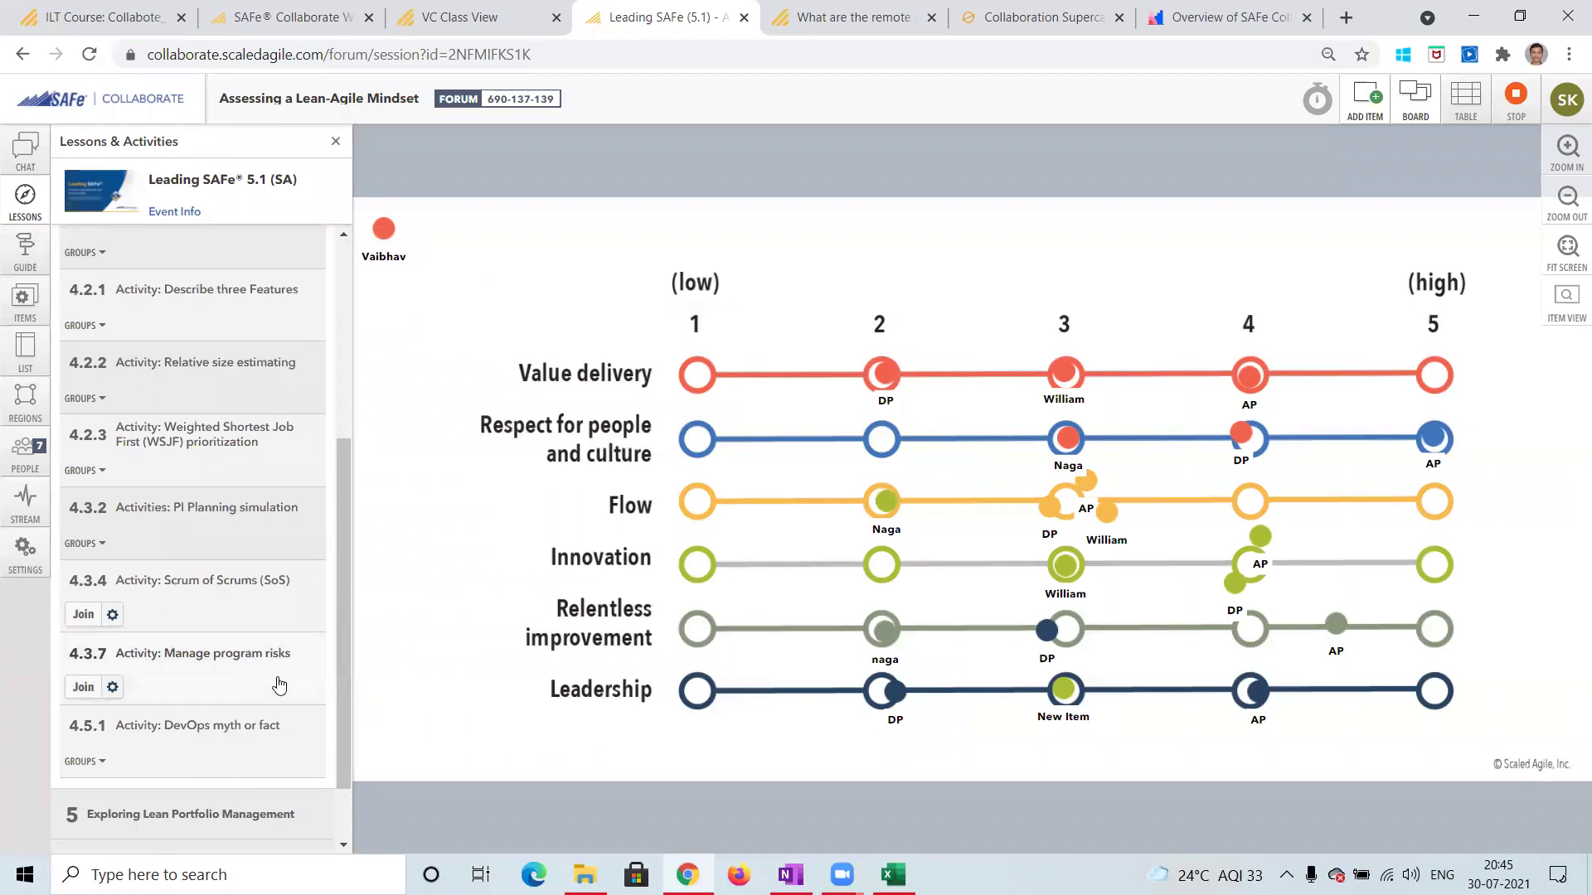
pyautogui.click(199, 518)
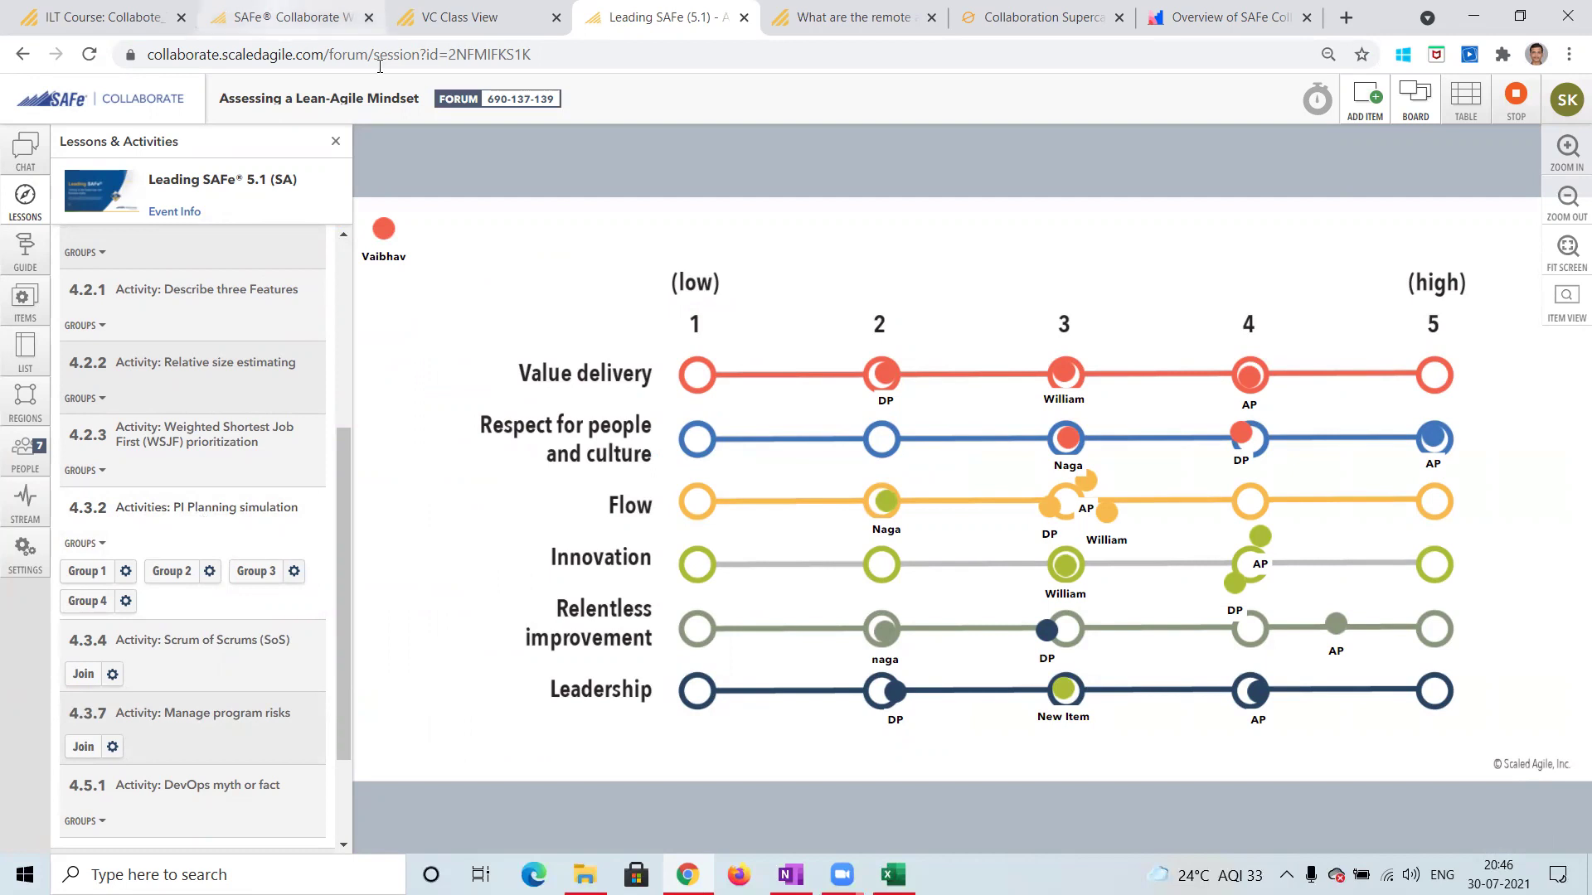
# Step: Open the Leading SAFe (5.1) event's list of activities for lesson 4, Building Solutions with Agile Product Delivery
pyautogui.click(286, 18)
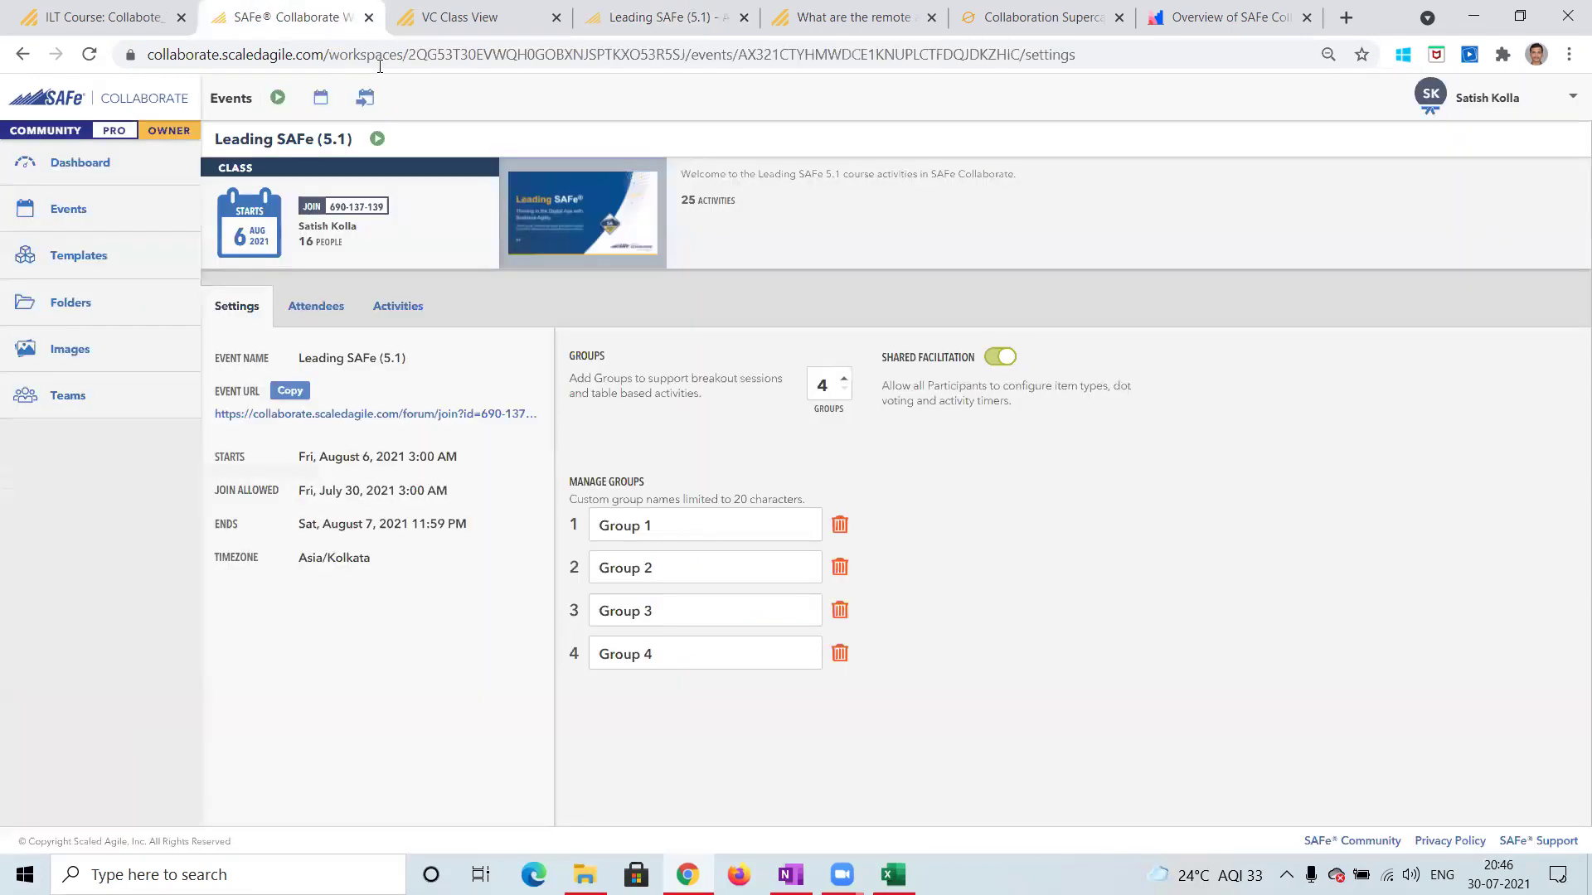
pyautogui.click(395, 306)
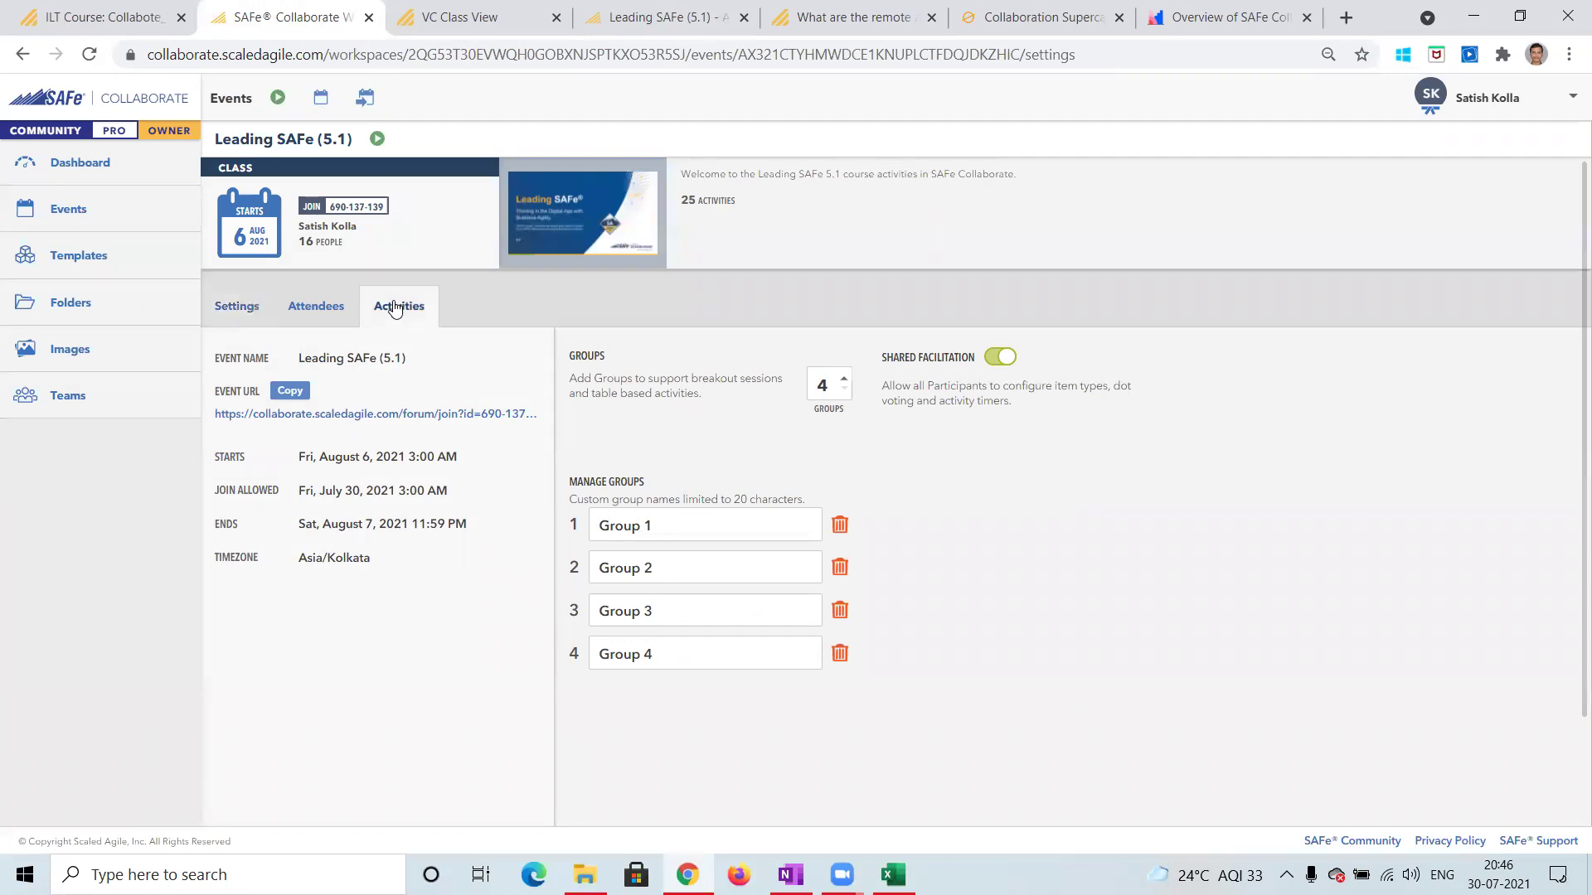
pyautogui.click(395, 307)
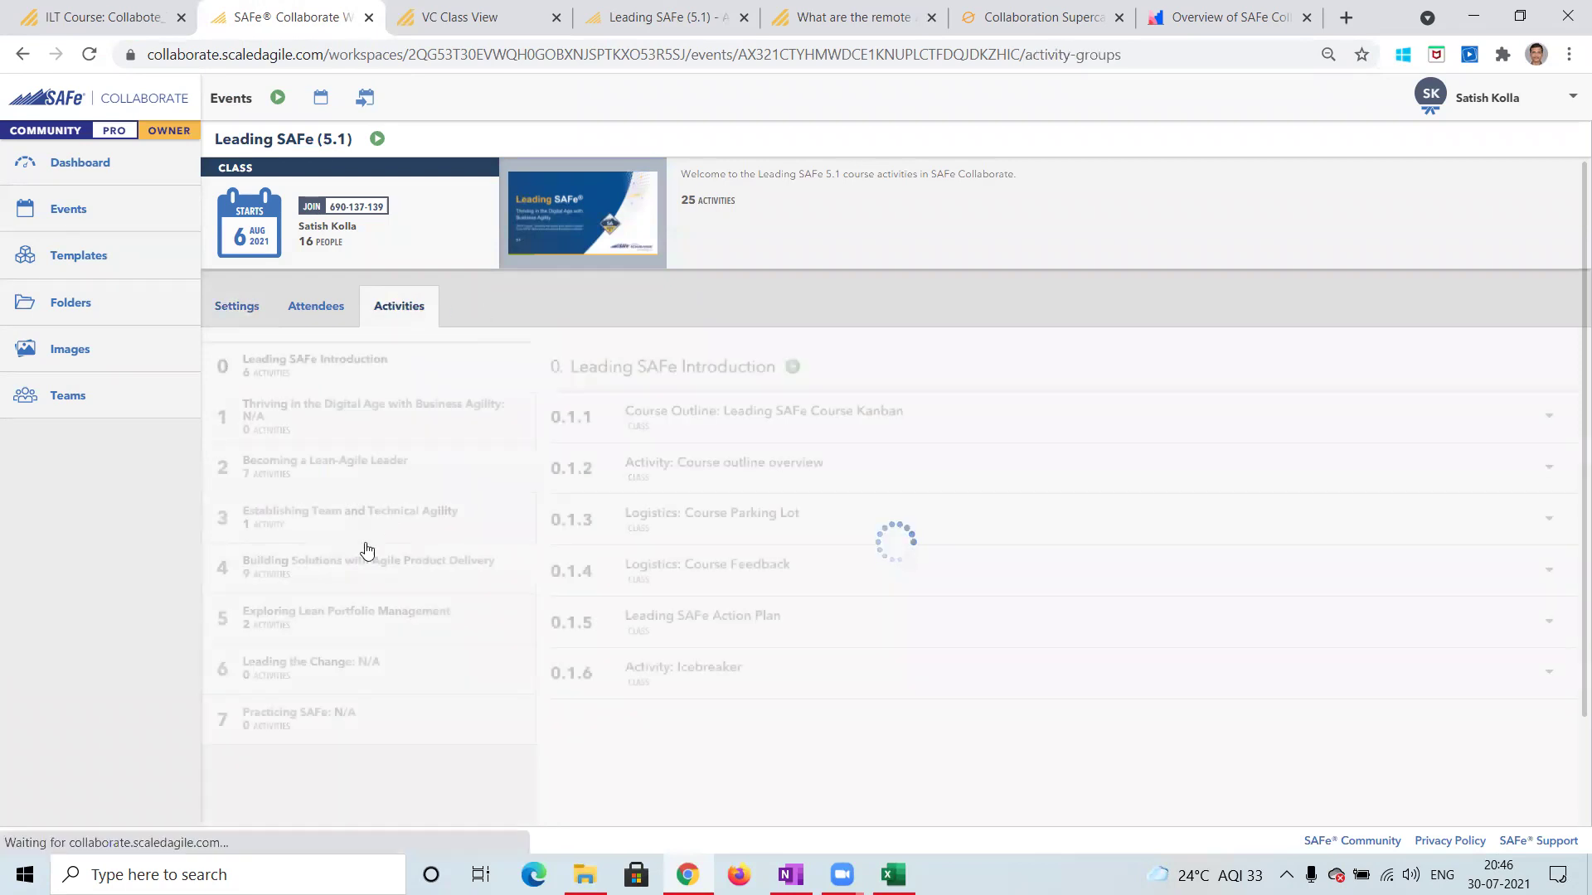
pyautogui.click(352, 567)
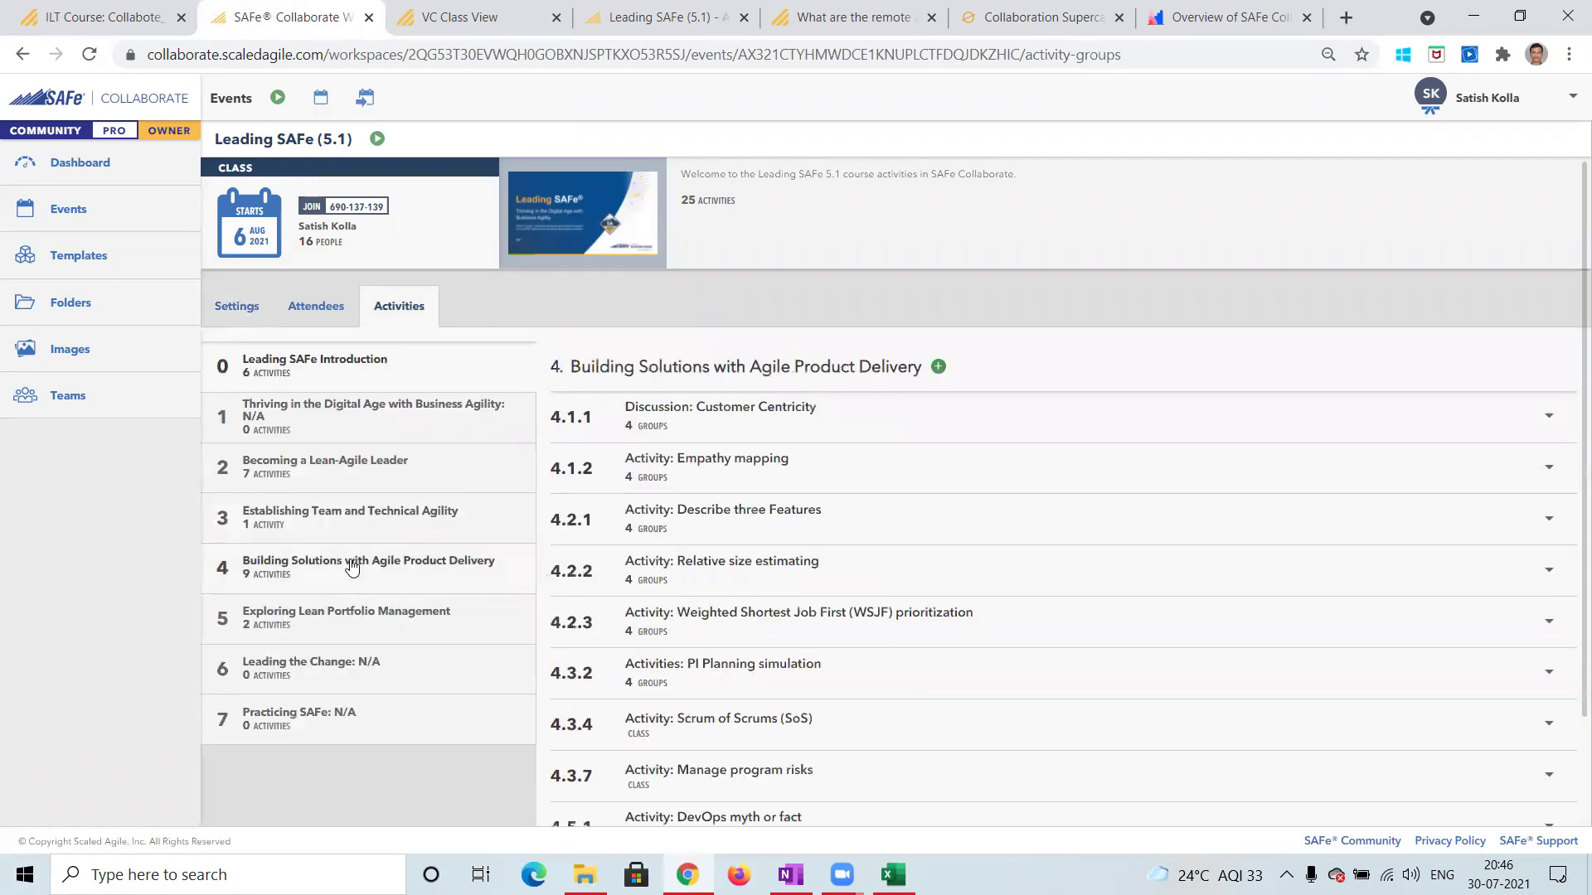
# Step: Find the SAFe Program Board template and add it to lesson 4 as an extra activity for the whole class
pyautogui.click(939, 368)
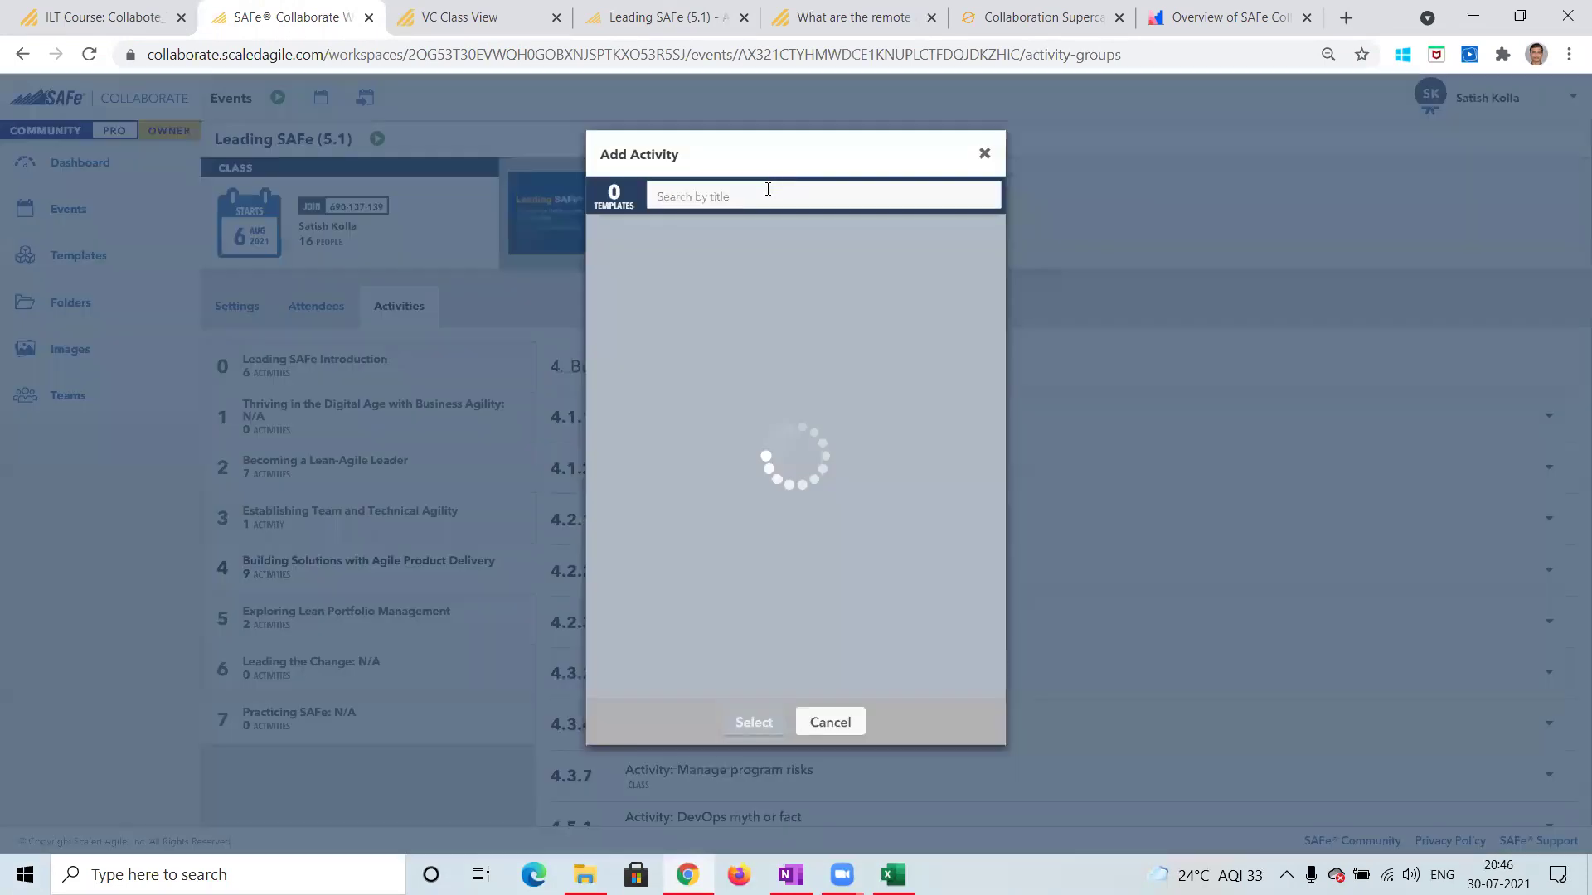
pyautogui.click(768, 189)
pyautogui.write('Program Board')
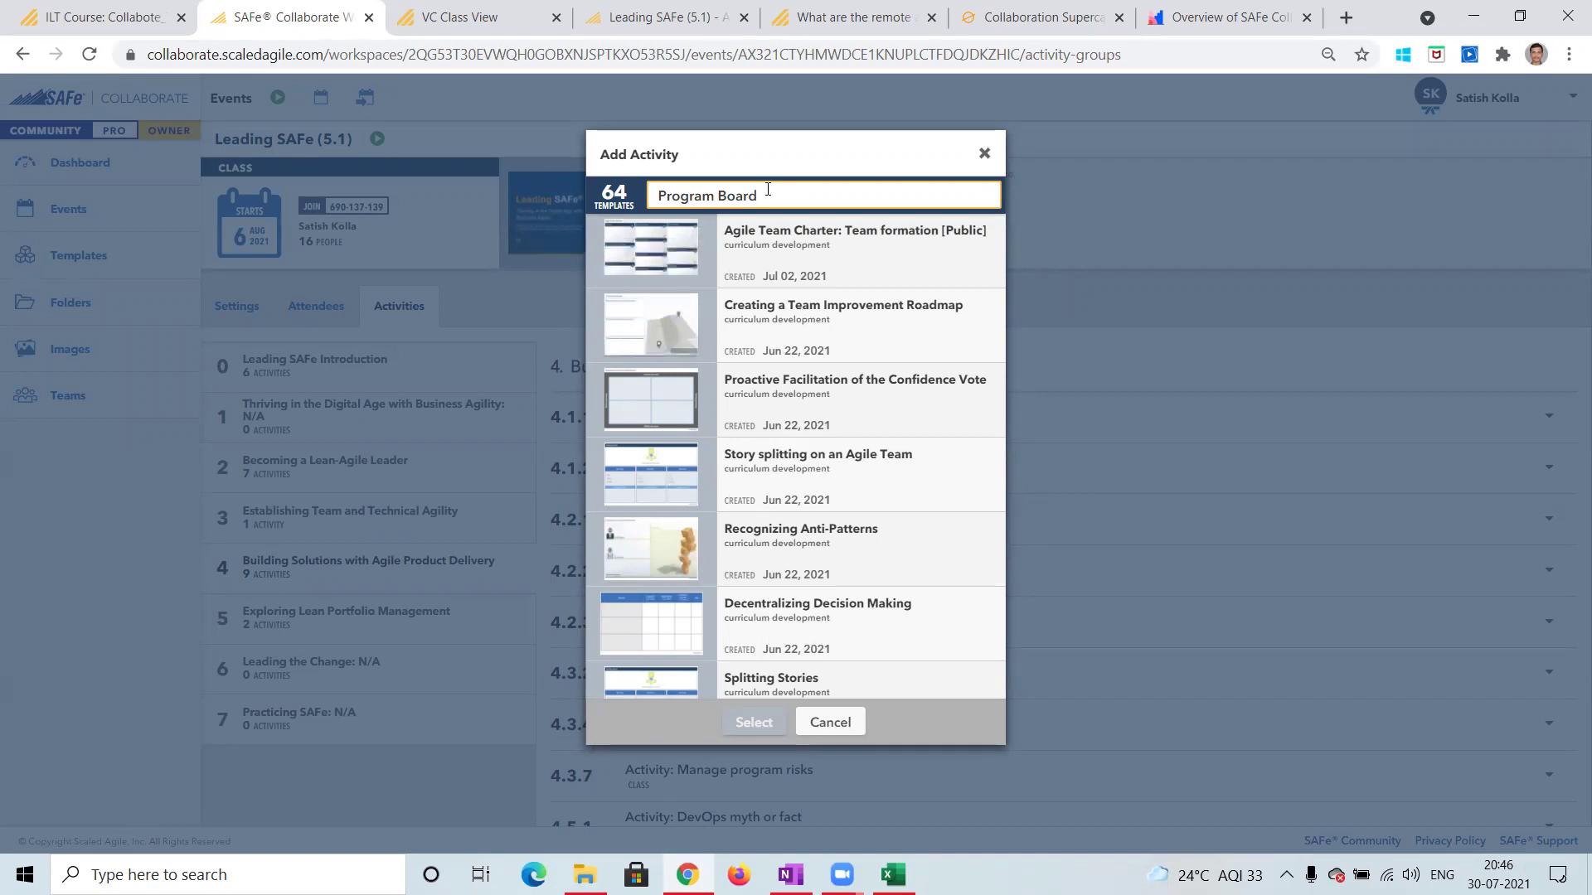
pyautogui.press('Return')
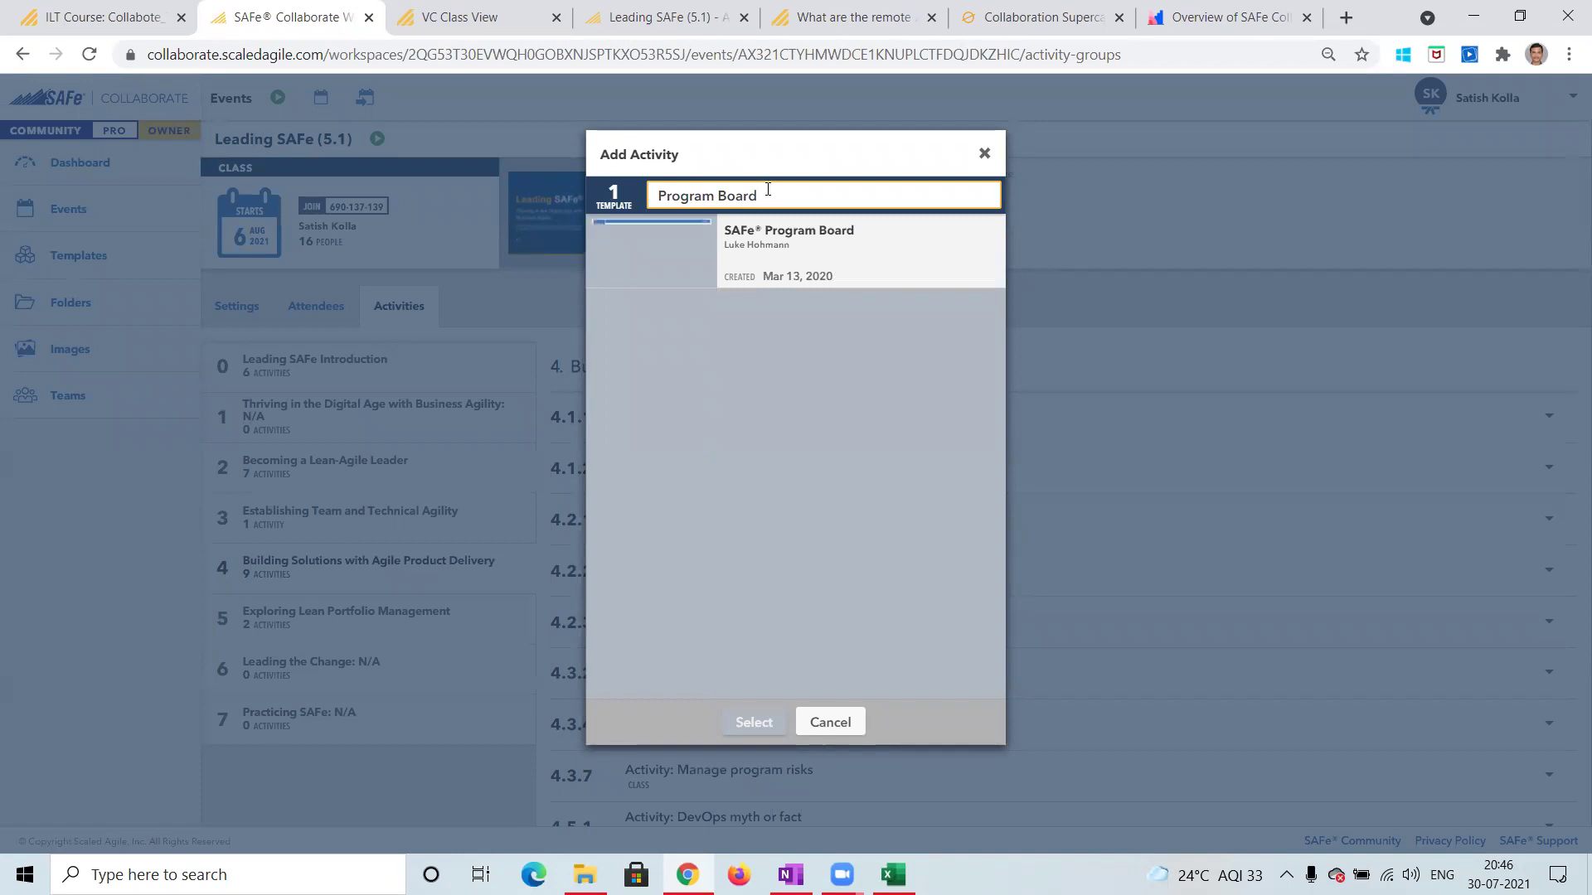
pyautogui.click(751, 230)
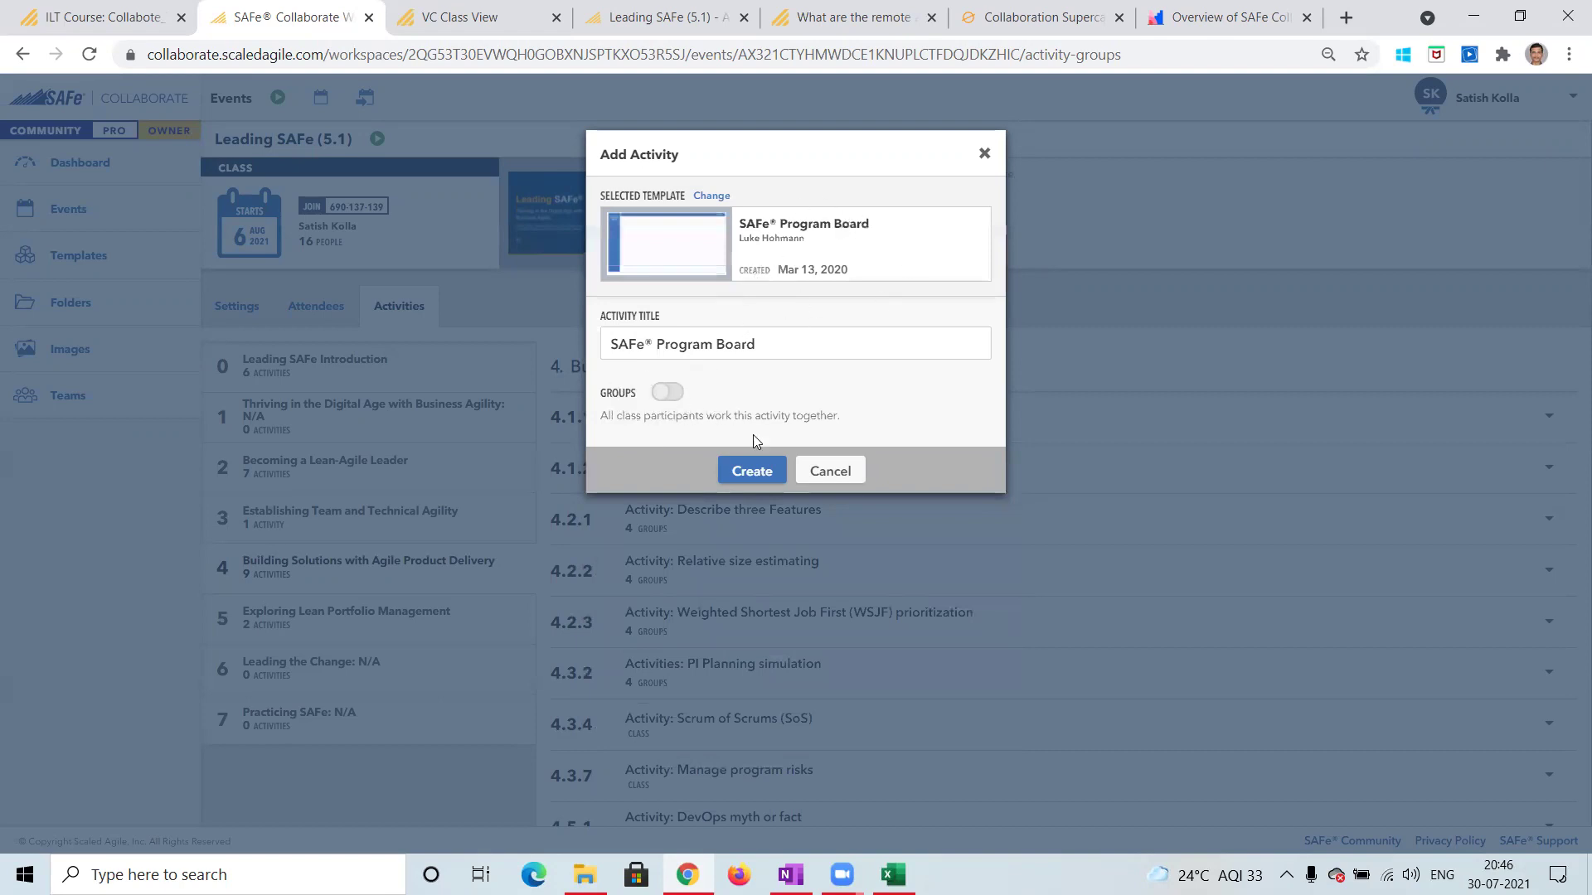
pyautogui.click(752, 474)
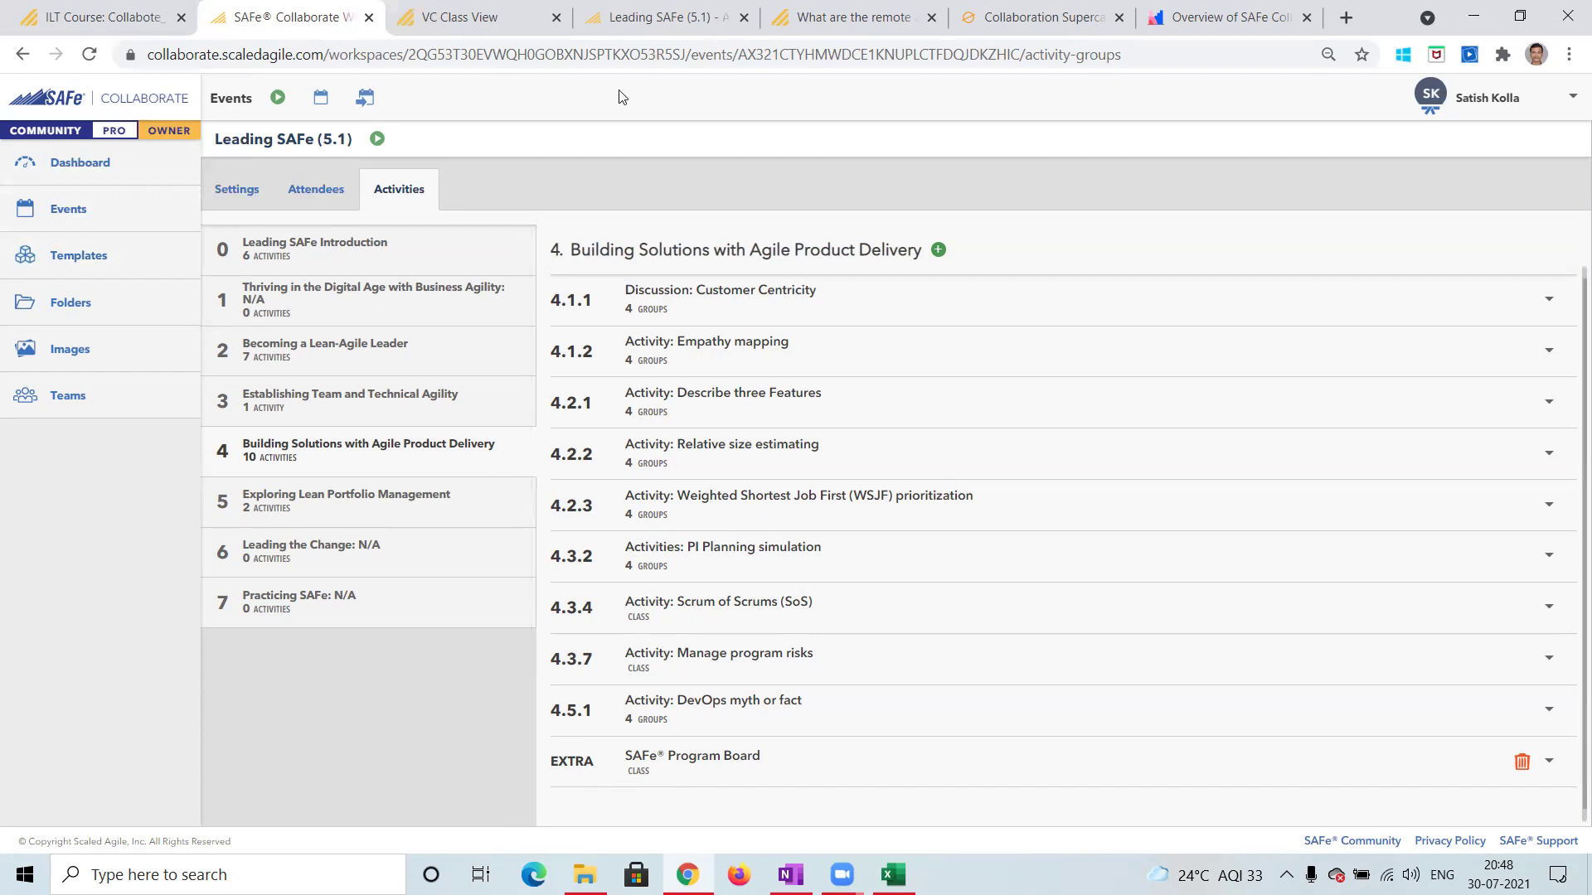
# Step: Join Group 1 of the PI Planning simulation in the class forum and open the import of items for its Simulation Team Board
pyautogui.click(663, 18)
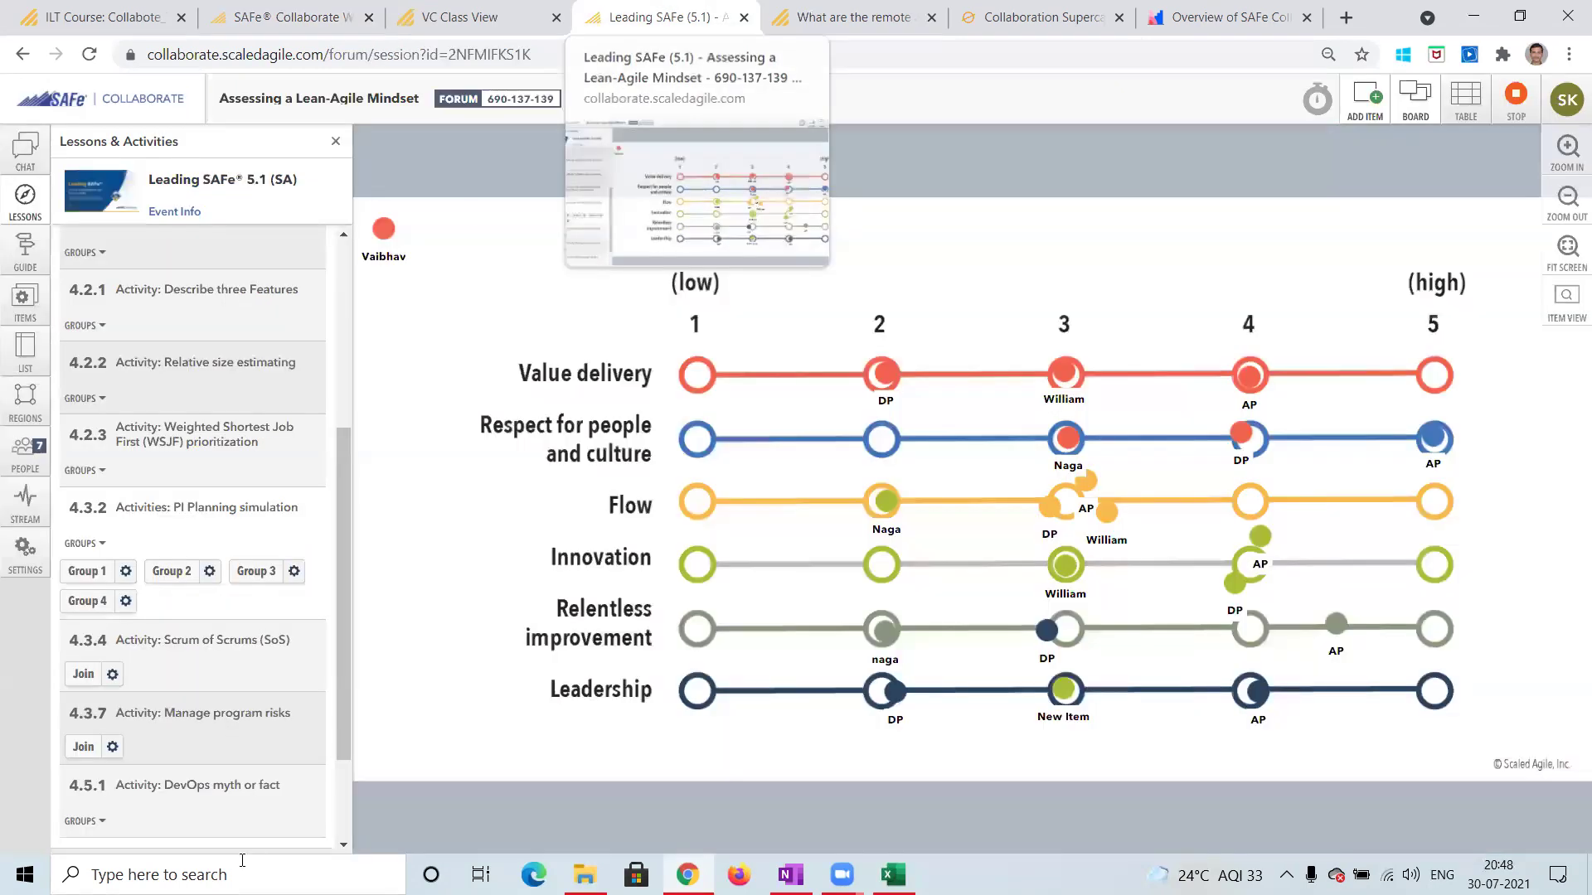
pyautogui.click(80, 572)
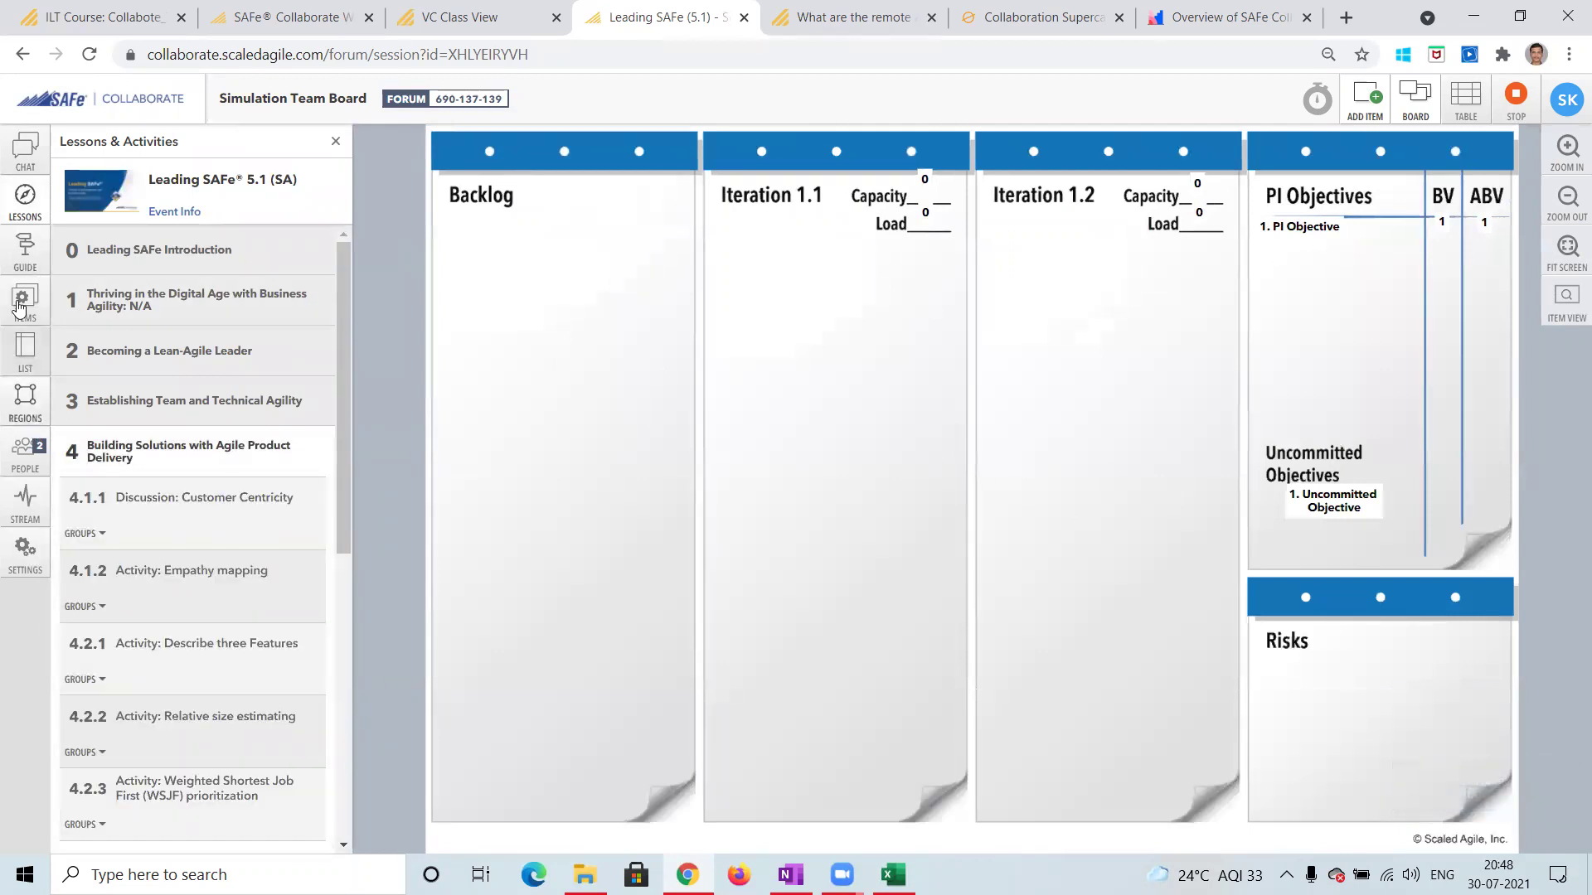
pyautogui.click(22, 307)
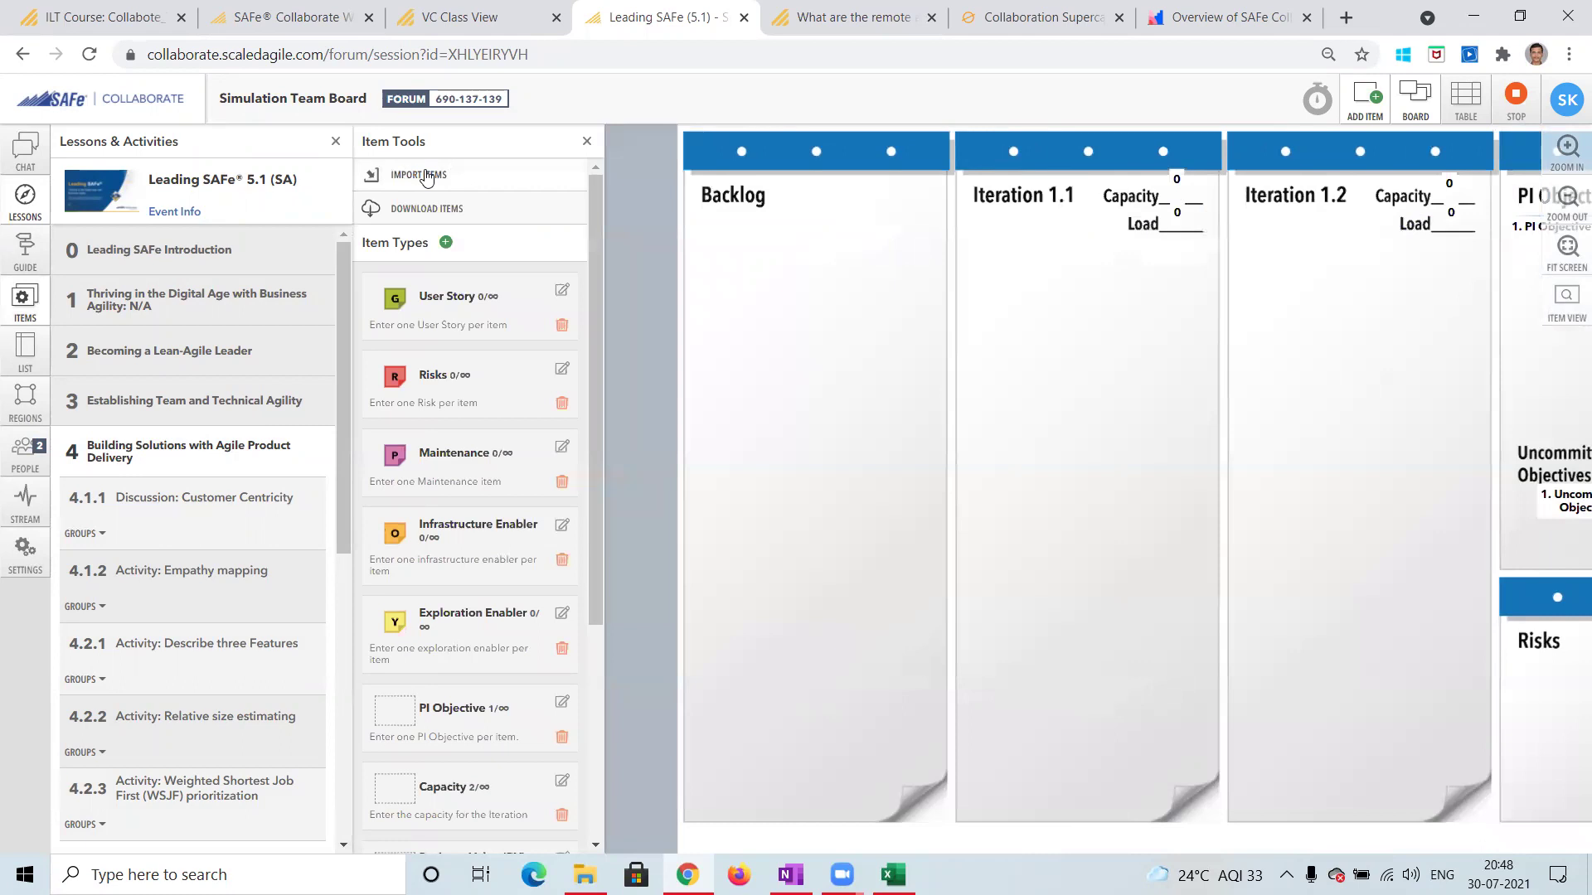
pyautogui.click(425, 176)
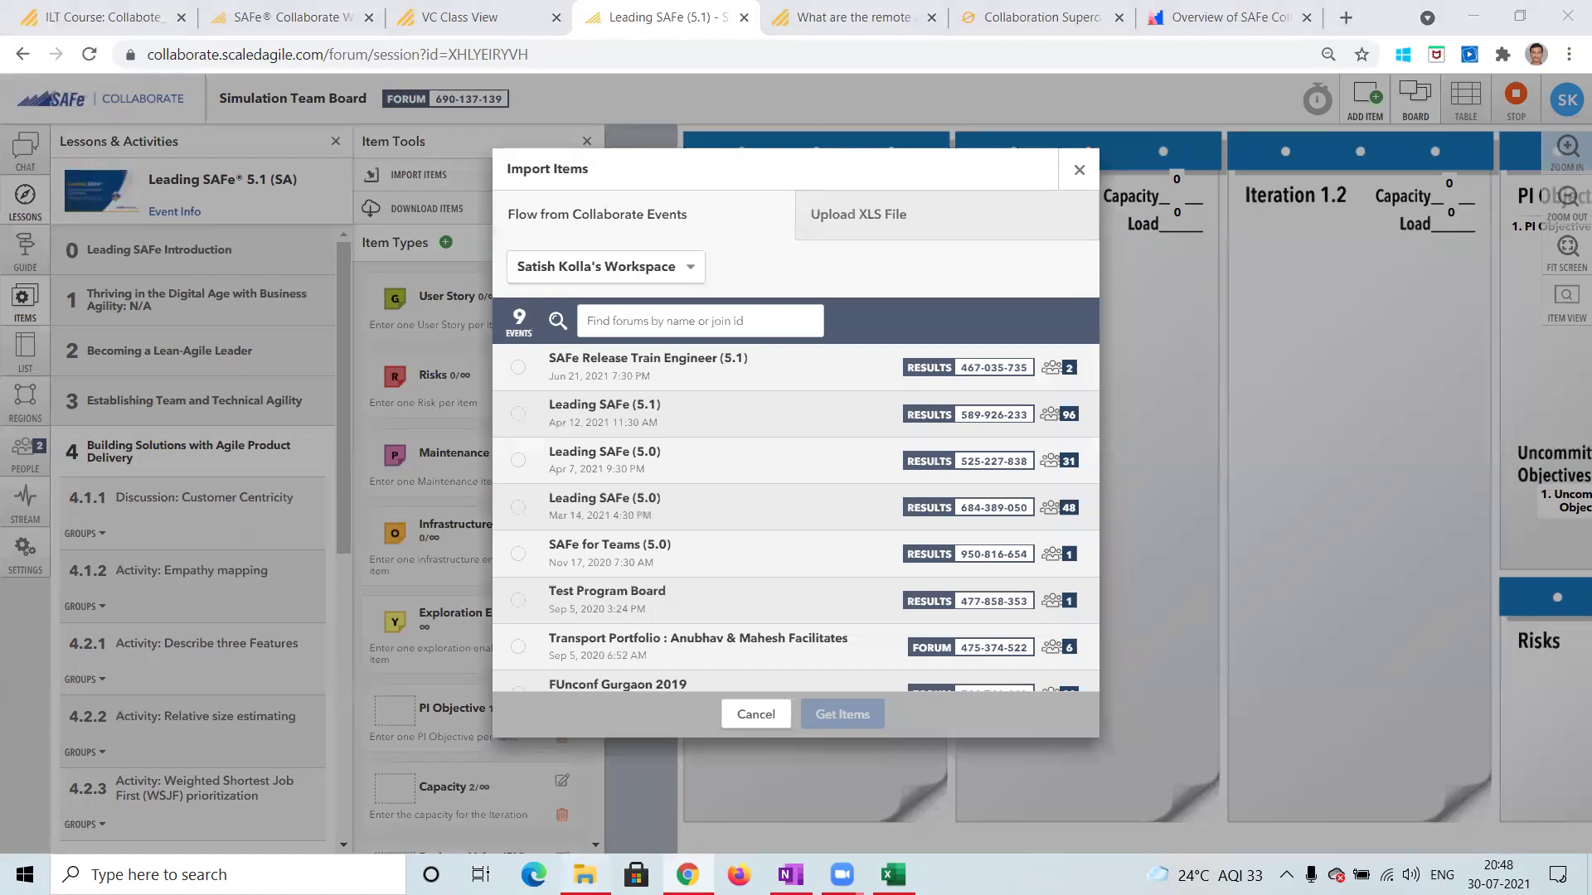
# Step: Copy the path of the GEEKBOOKS Backlog folder from File Explorer and return to the item import in Chrome
pyautogui.hotkey('alt', 'Tab')
pyautogui.click(1156, 65)
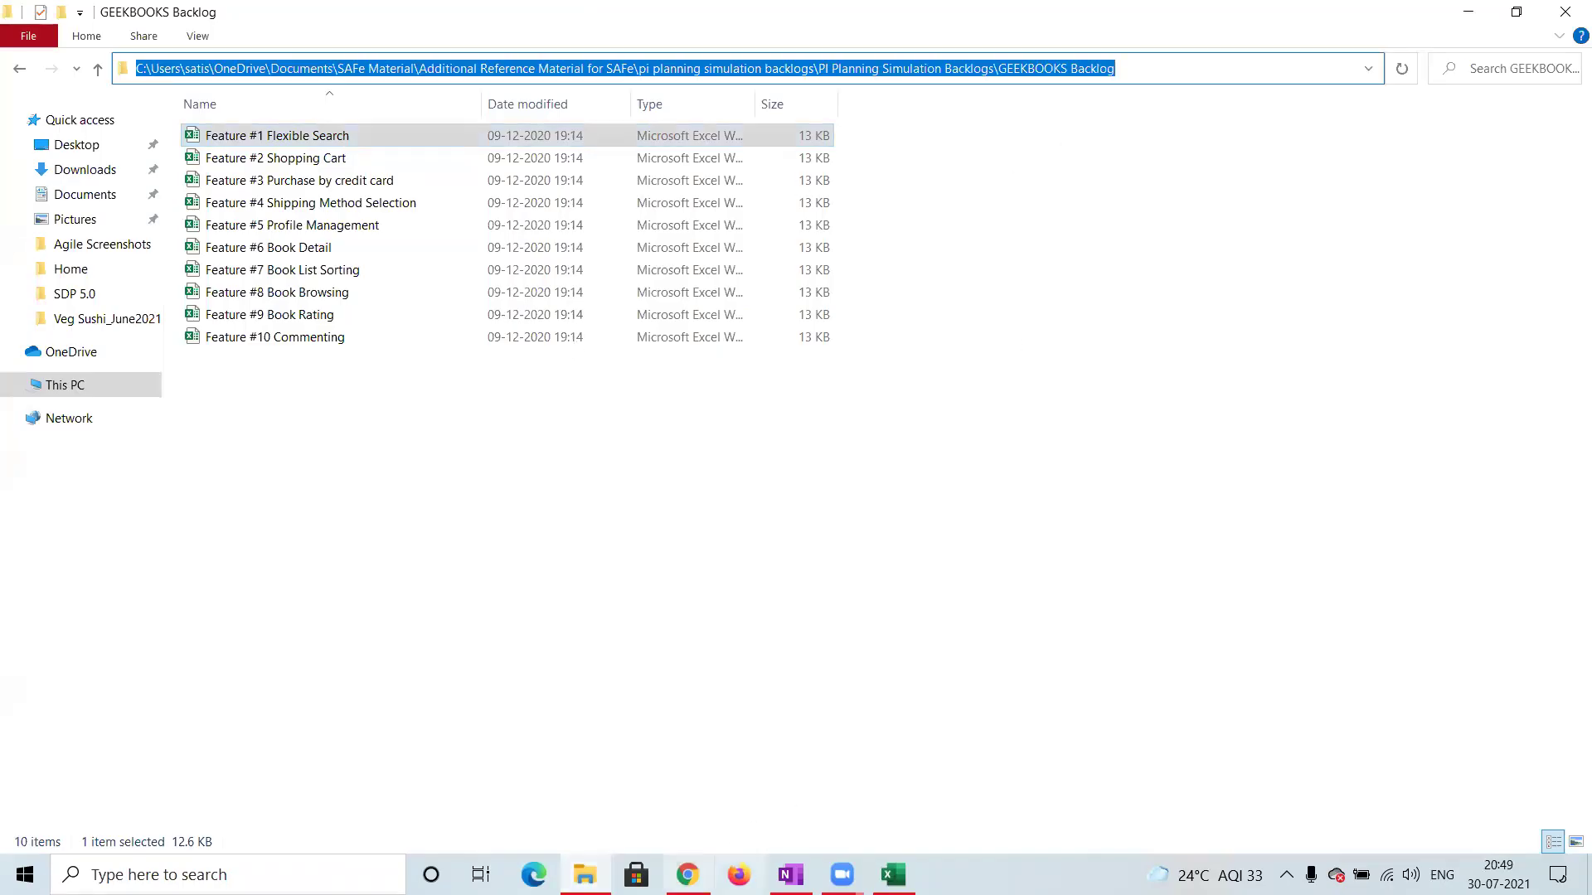
pyautogui.click(687, 874)
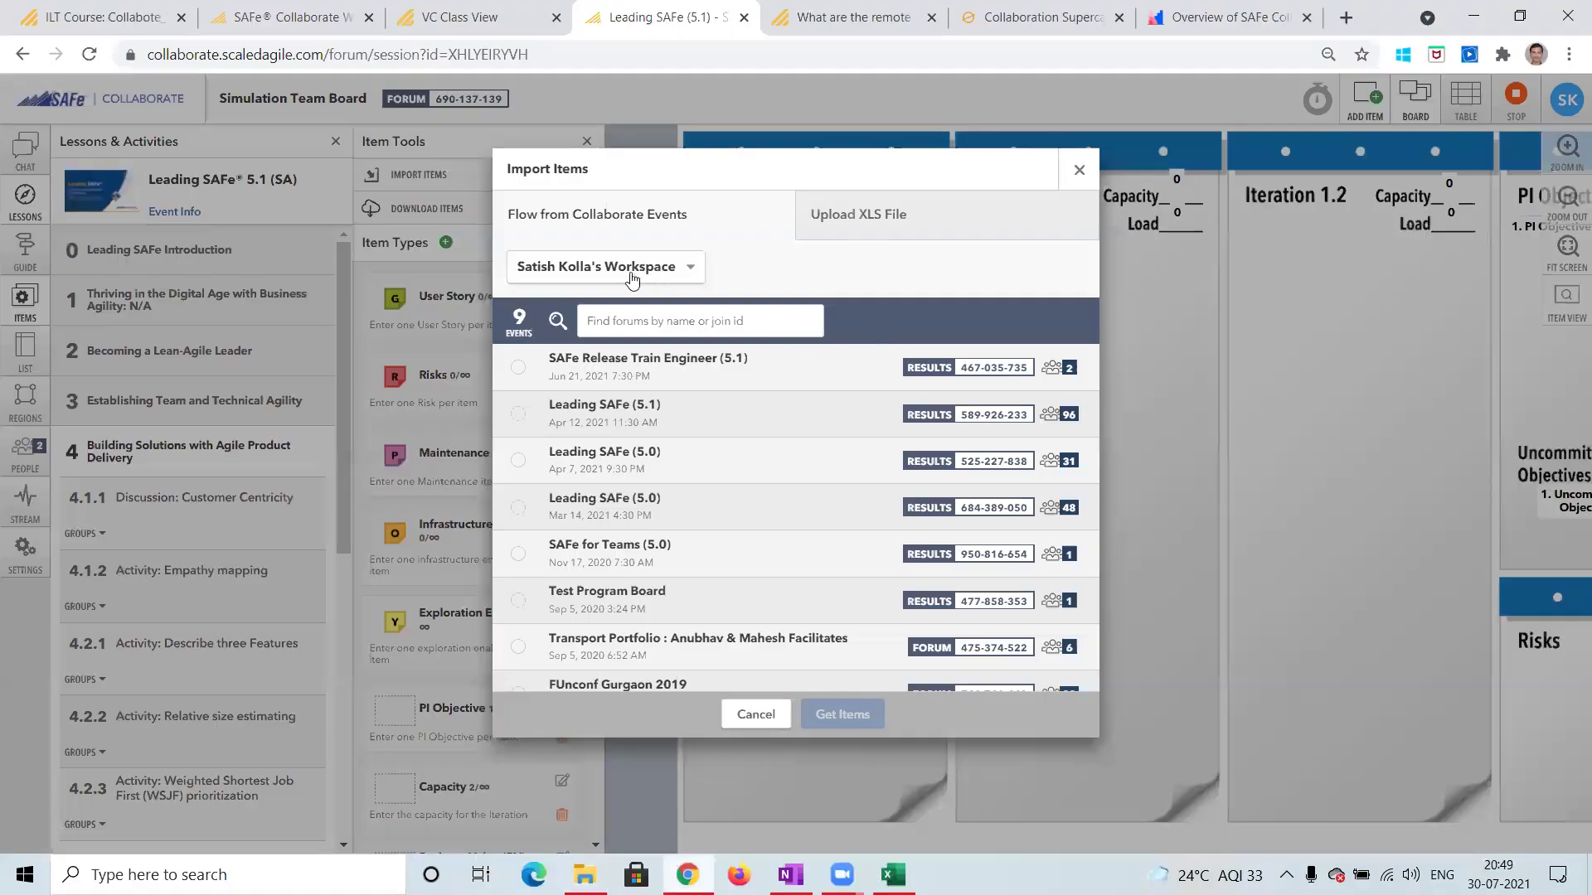
# Step: Upload the Feature #1 Flexible Search workbook from the GEEKBOOKS Backlog folder and import all 11 of its items with their default types
pyautogui.click(880, 217)
pyautogui.click(871, 272)
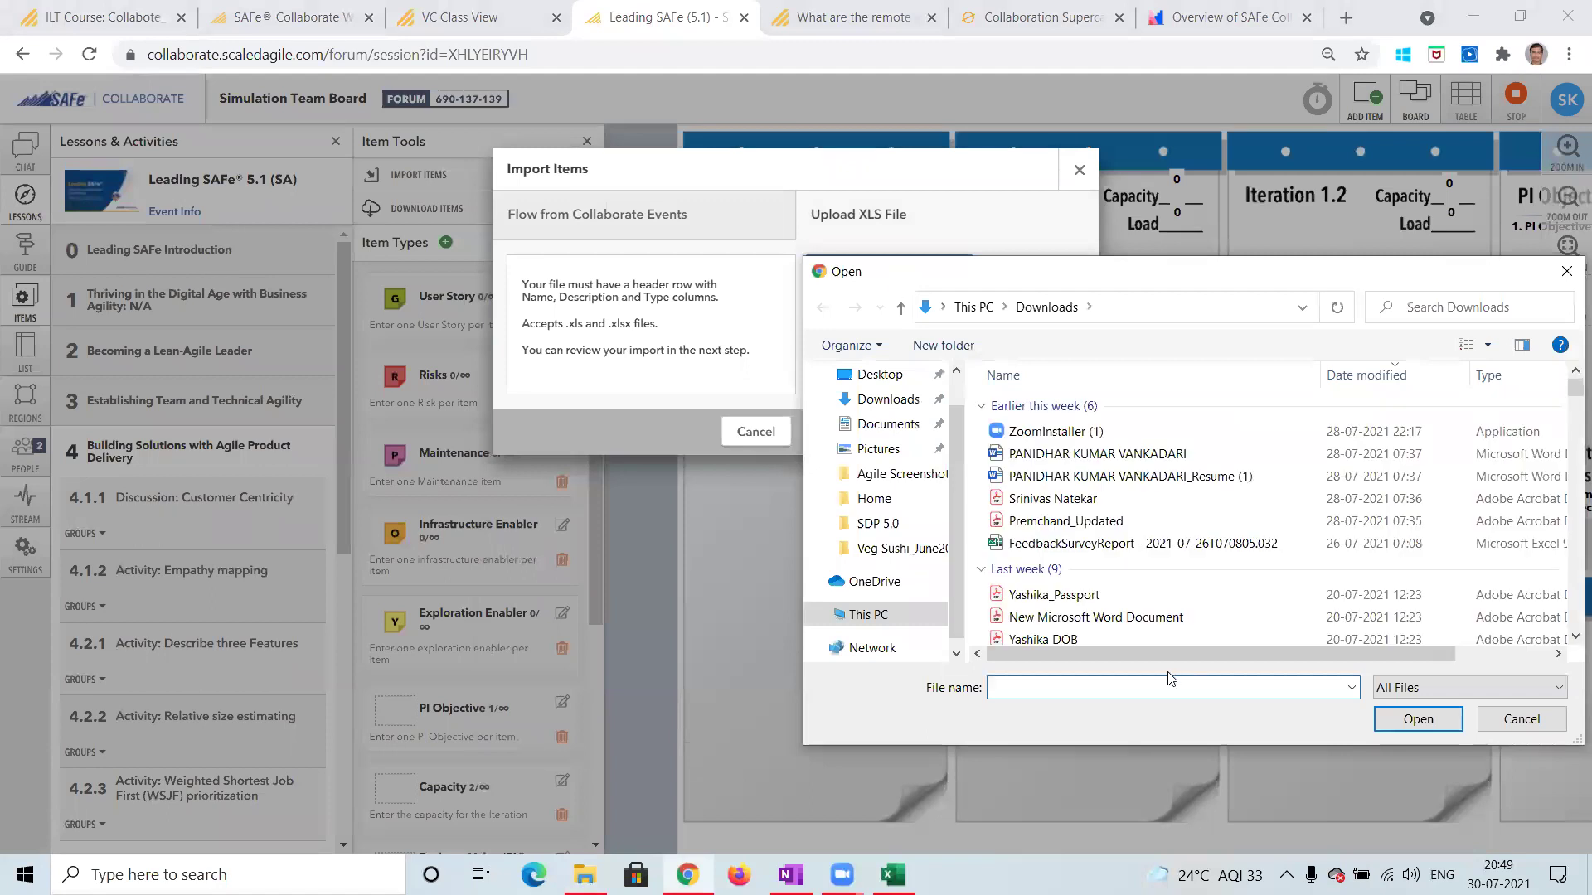
pyautogui.hotkey('ctrl', 'v')
pyautogui.press('Return')
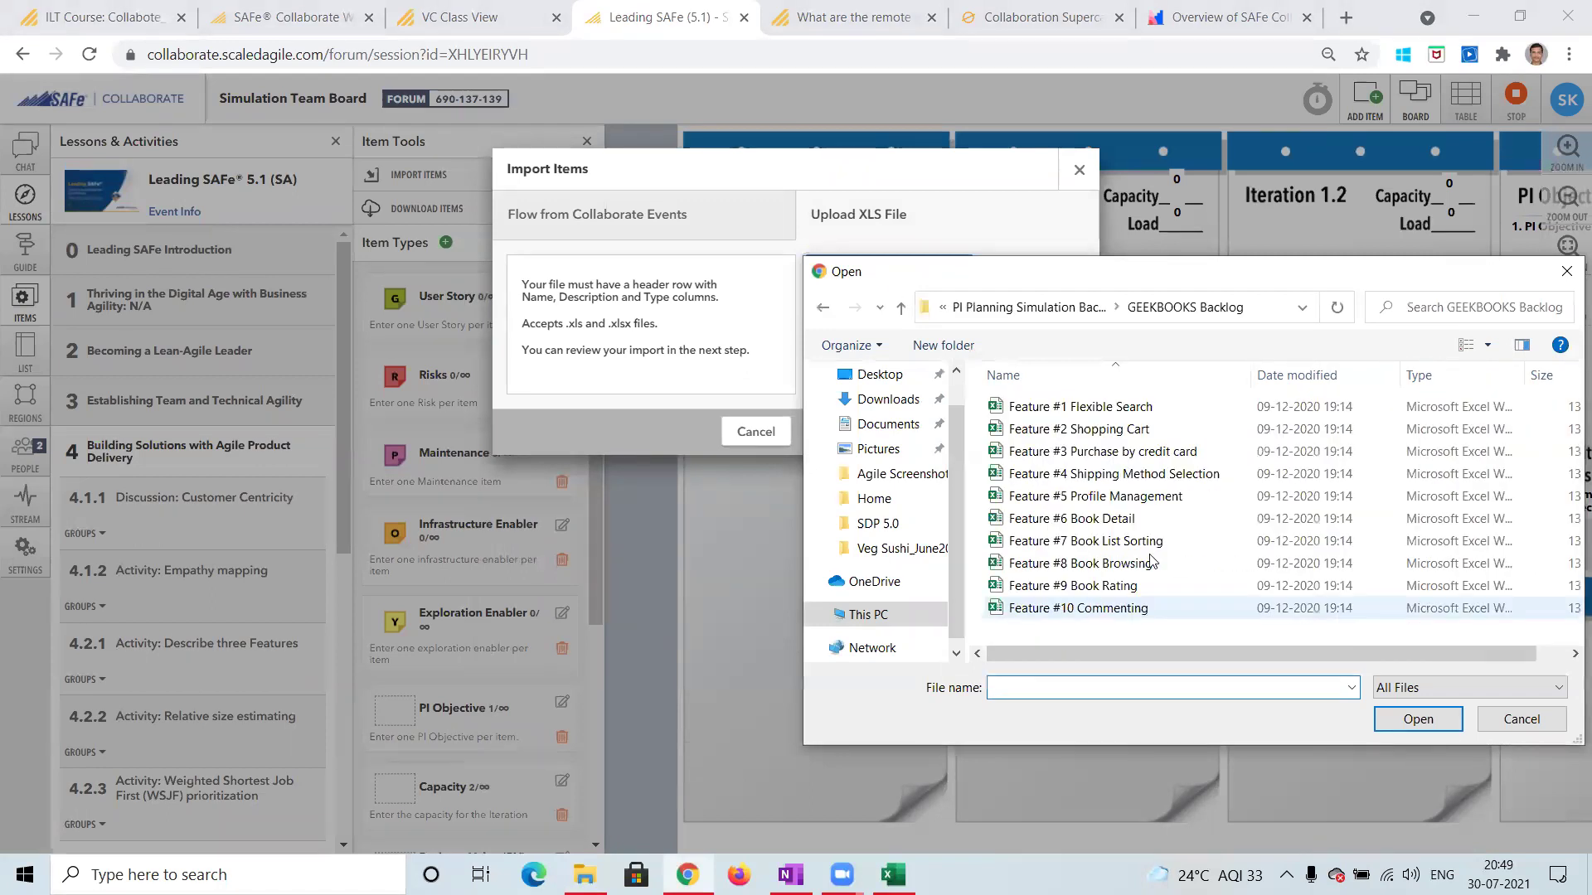
pyautogui.click(1136, 413)
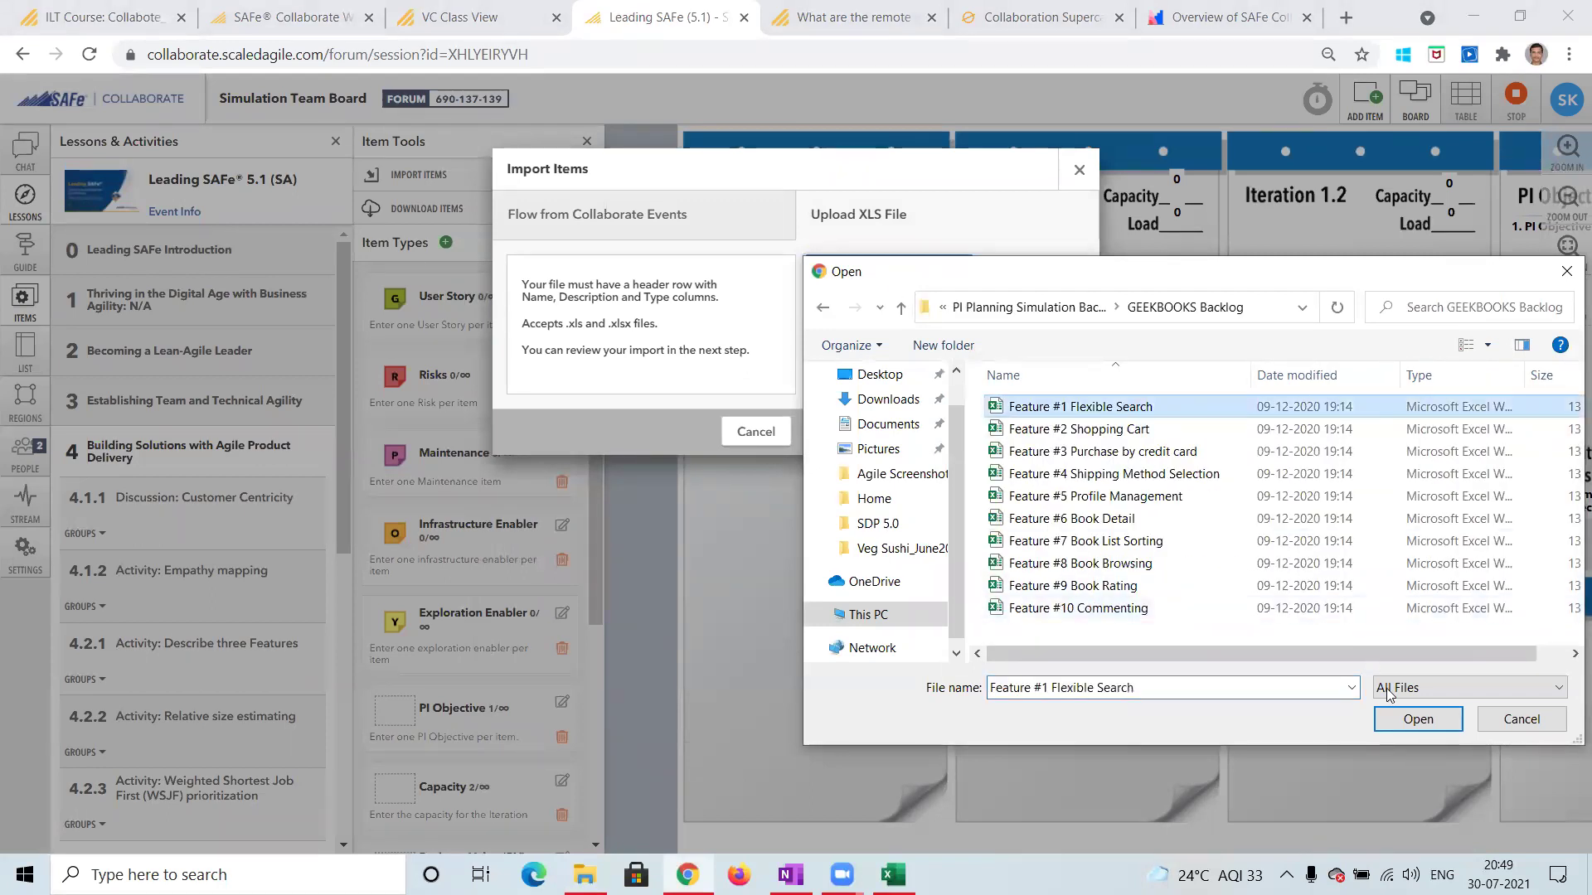
pyautogui.click(1399, 720)
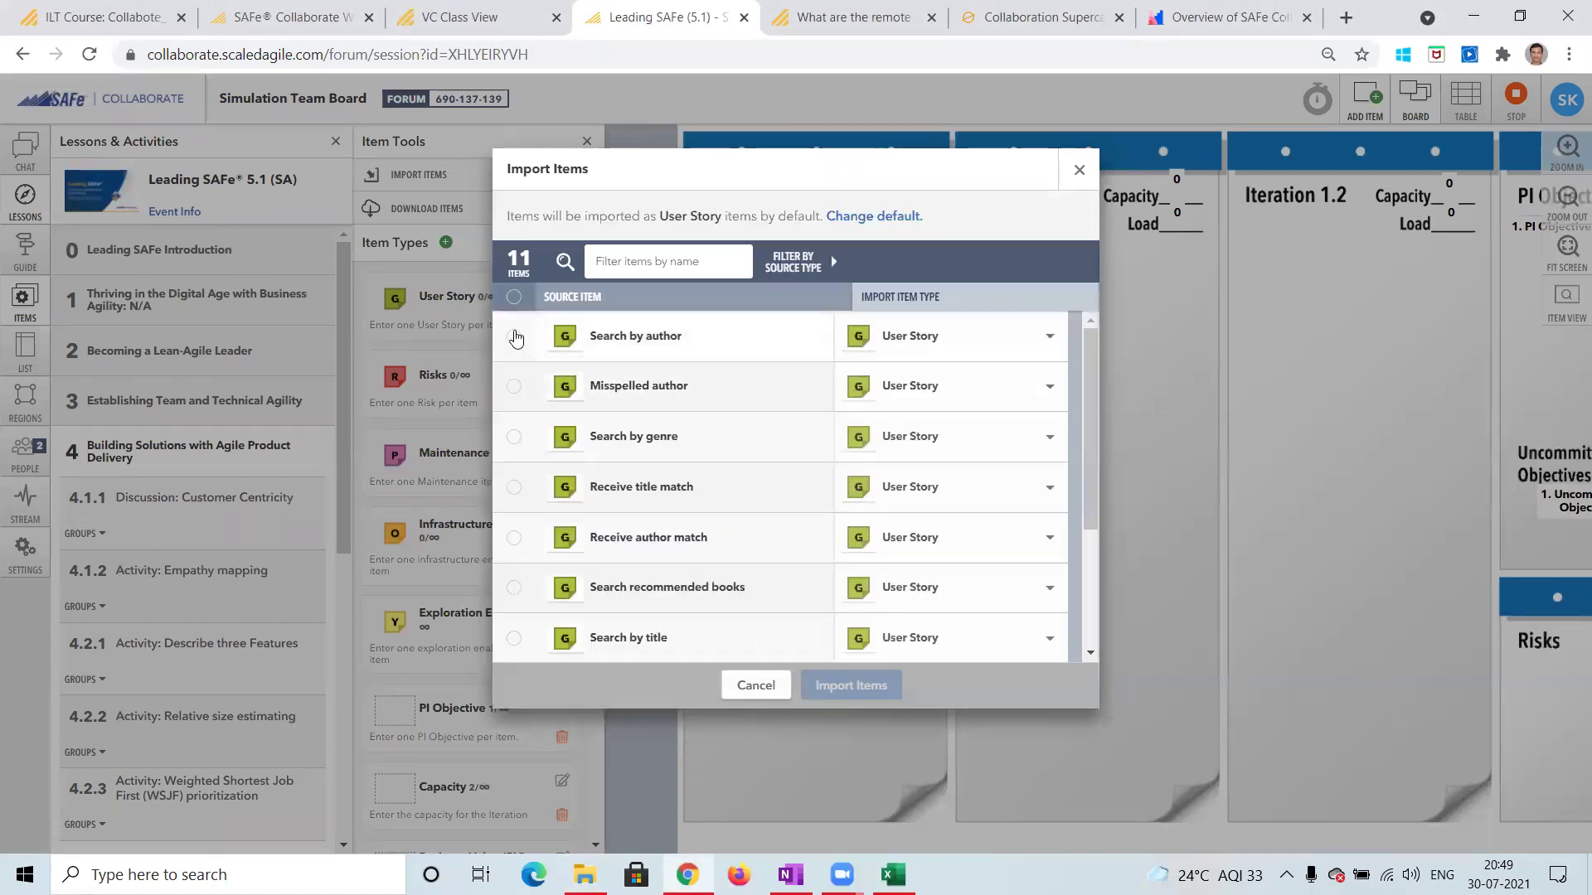
pyautogui.click(513, 297)
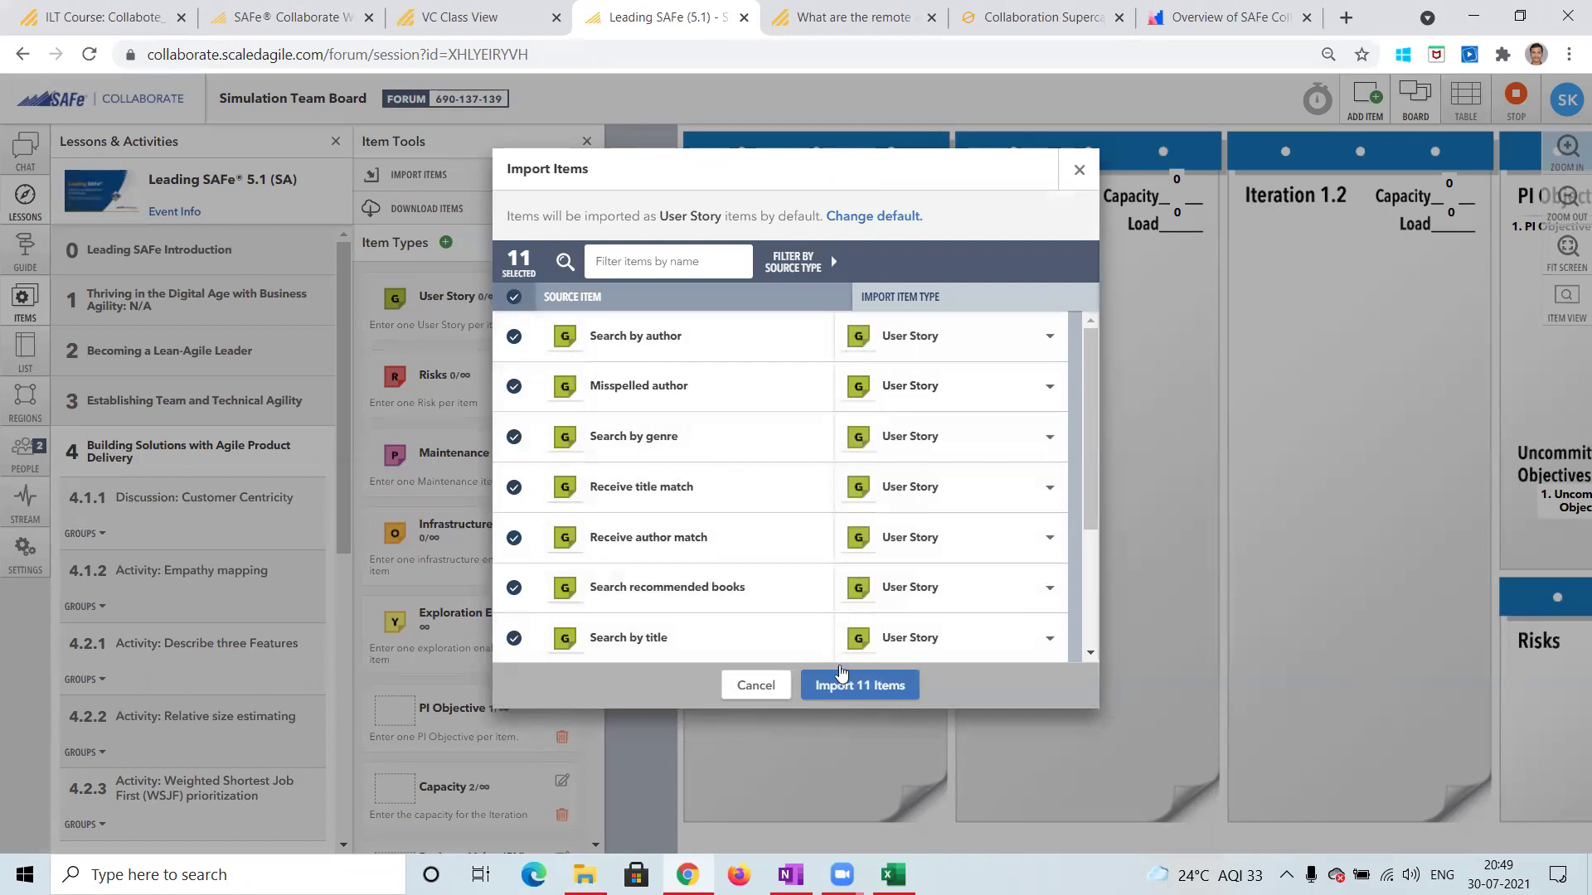
pyautogui.click(841, 685)
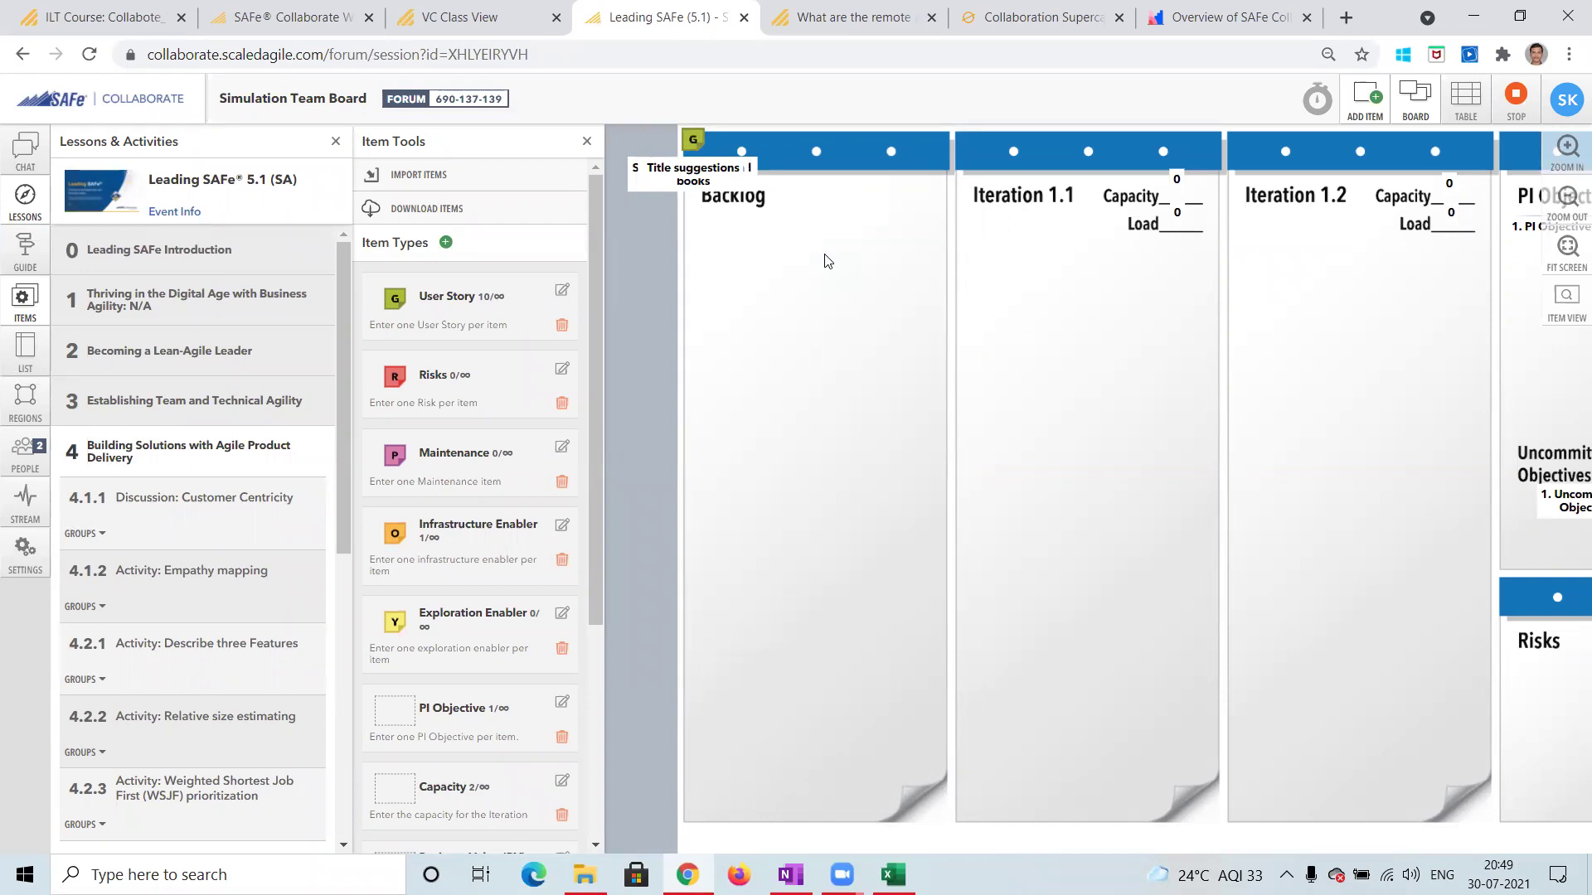
# Step: Spread the stacked Title suggestions, Internationalizaion, Genre suggestions, Misspelled title, Search by title, Search recommended books and Receive author match items over the Backlog sheet
pyautogui.click(691, 136)
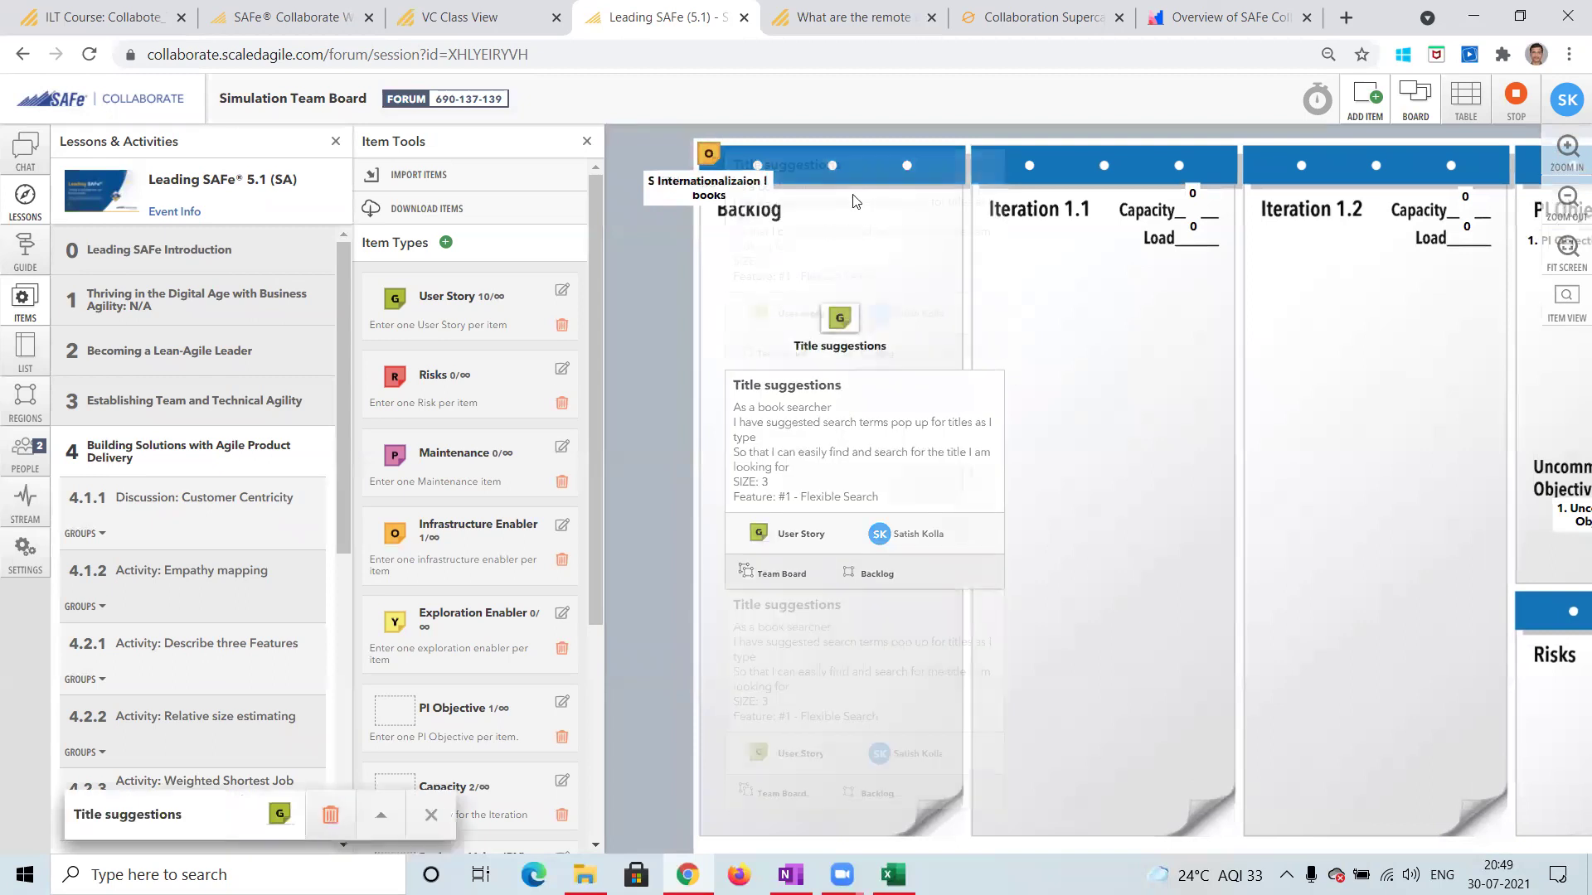
pyautogui.click(930, 380)
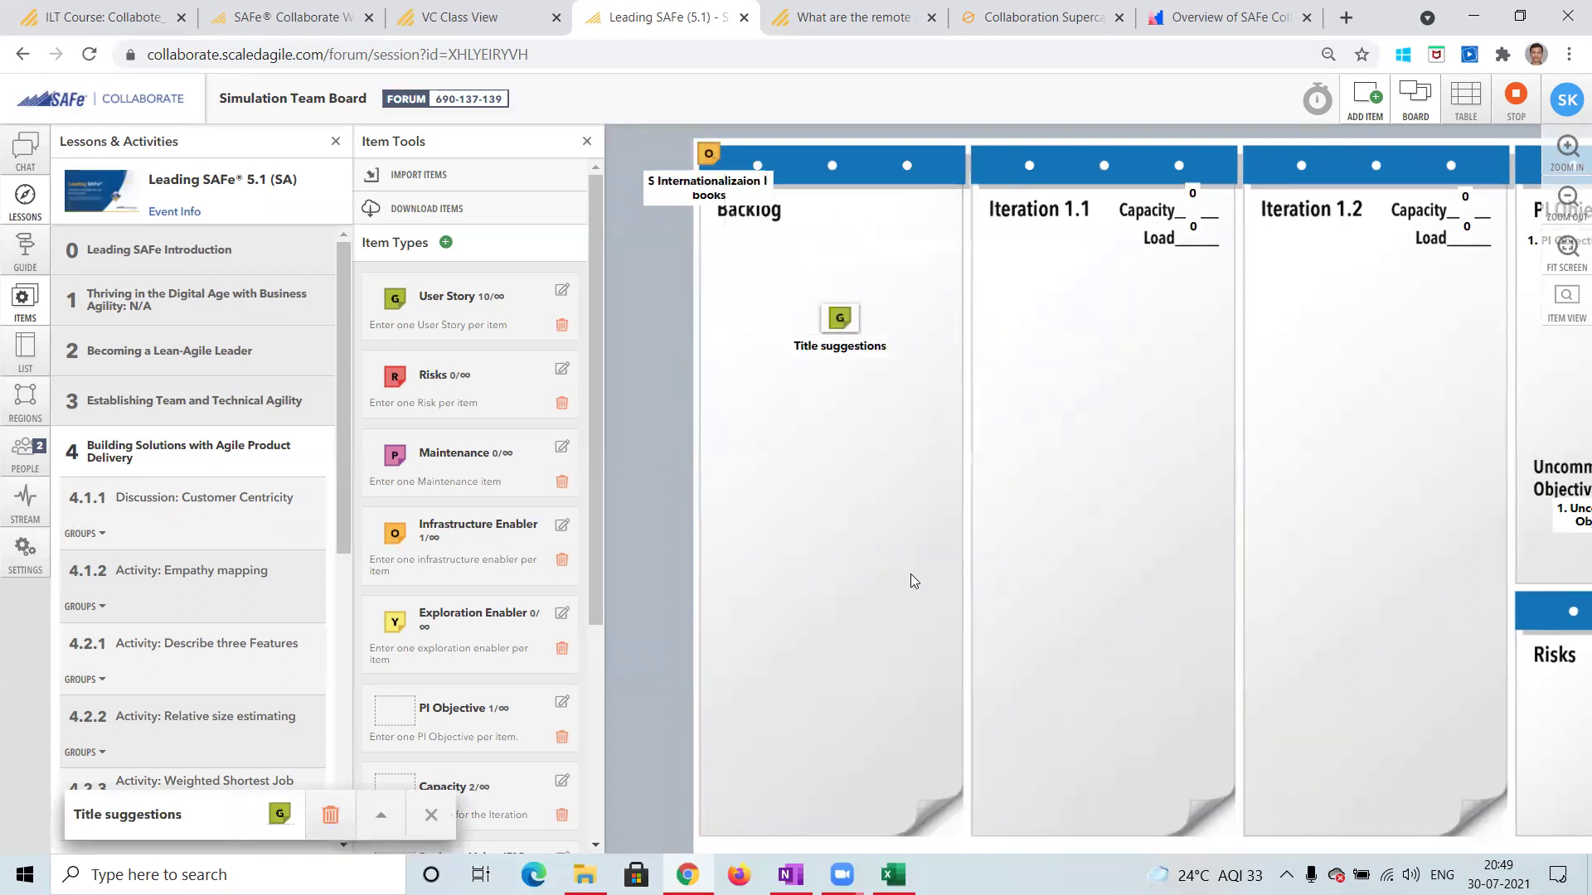
pyautogui.click(709, 155)
pyautogui.moveTo(710, 156); pyautogui.dragTo(822, 446)
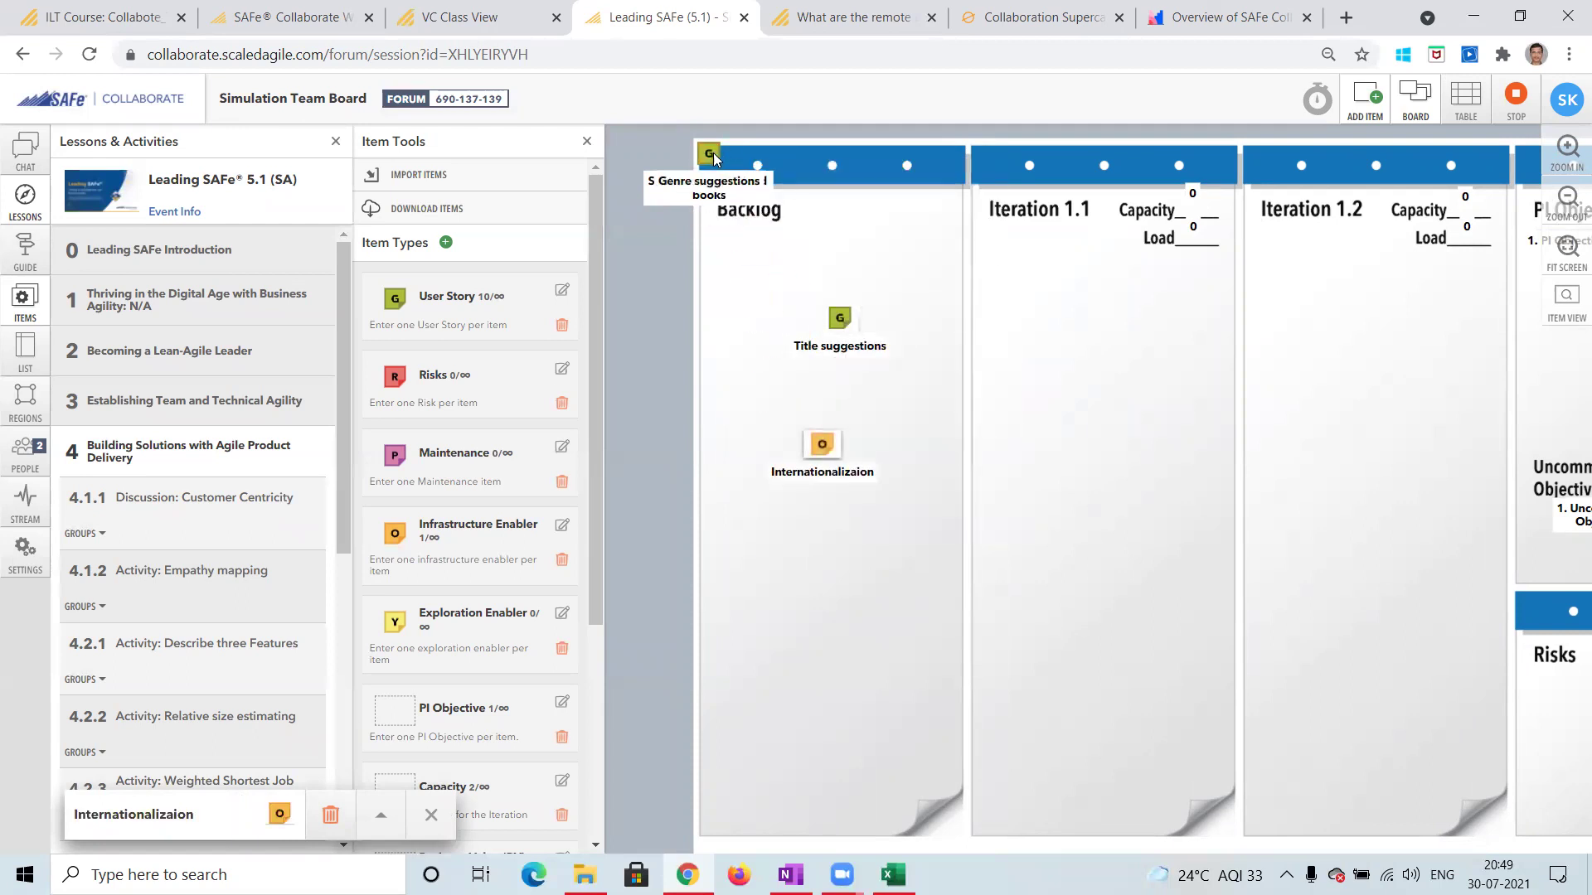
pyautogui.moveTo(712, 156); pyautogui.dragTo(903, 261)
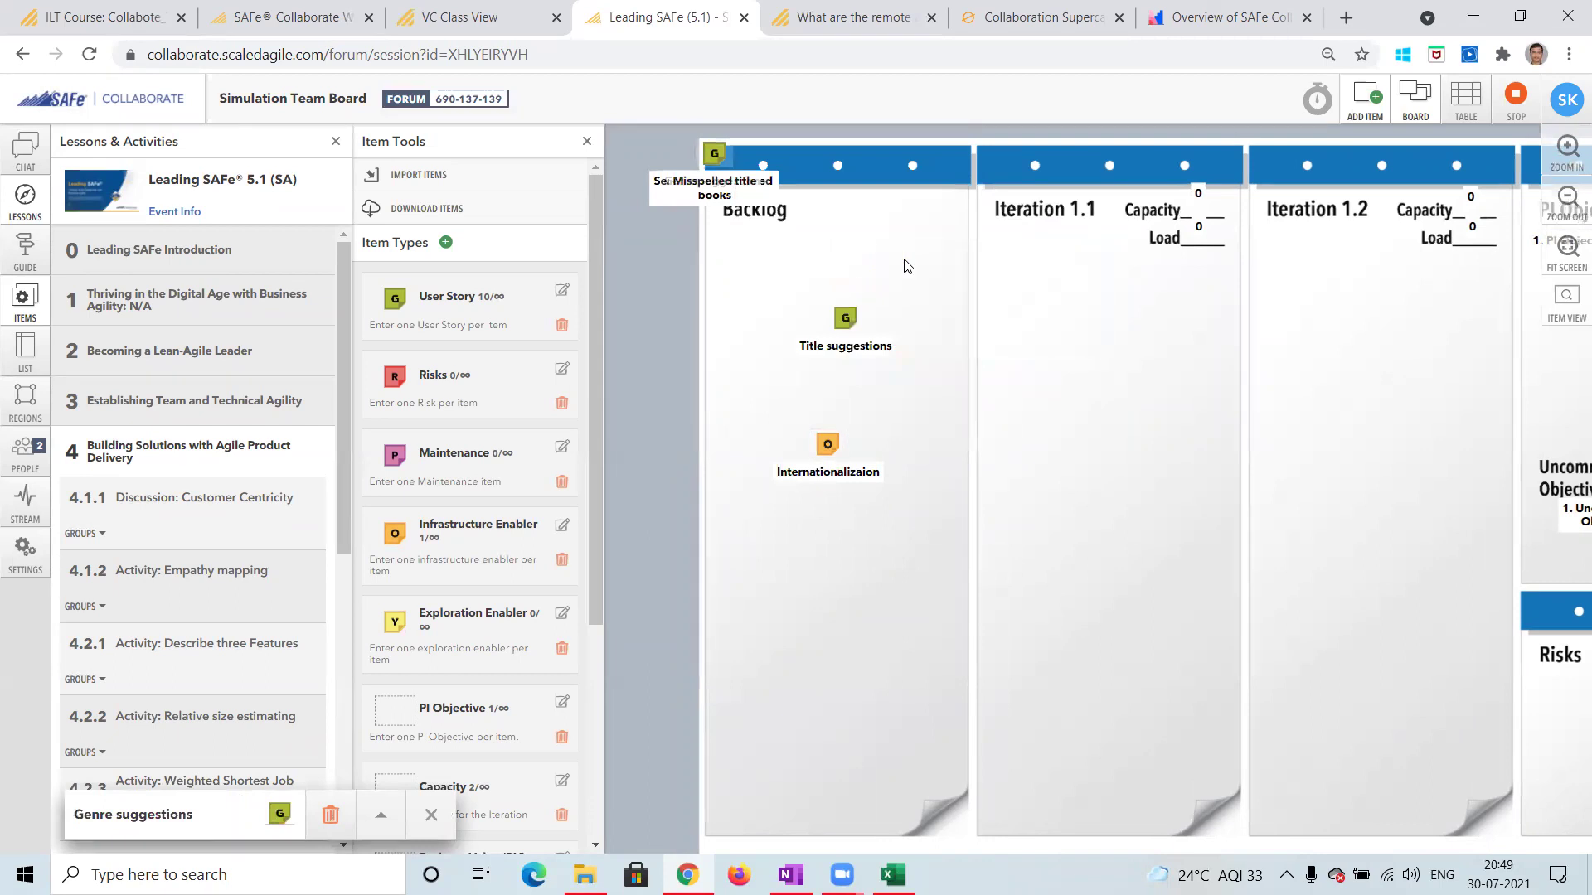
pyautogui.moveTo(715, 154); pyautogui.dragTo(776, 325)
pyautogui.moveTo(719, 166); pyautogui.dragTo(923, 558)
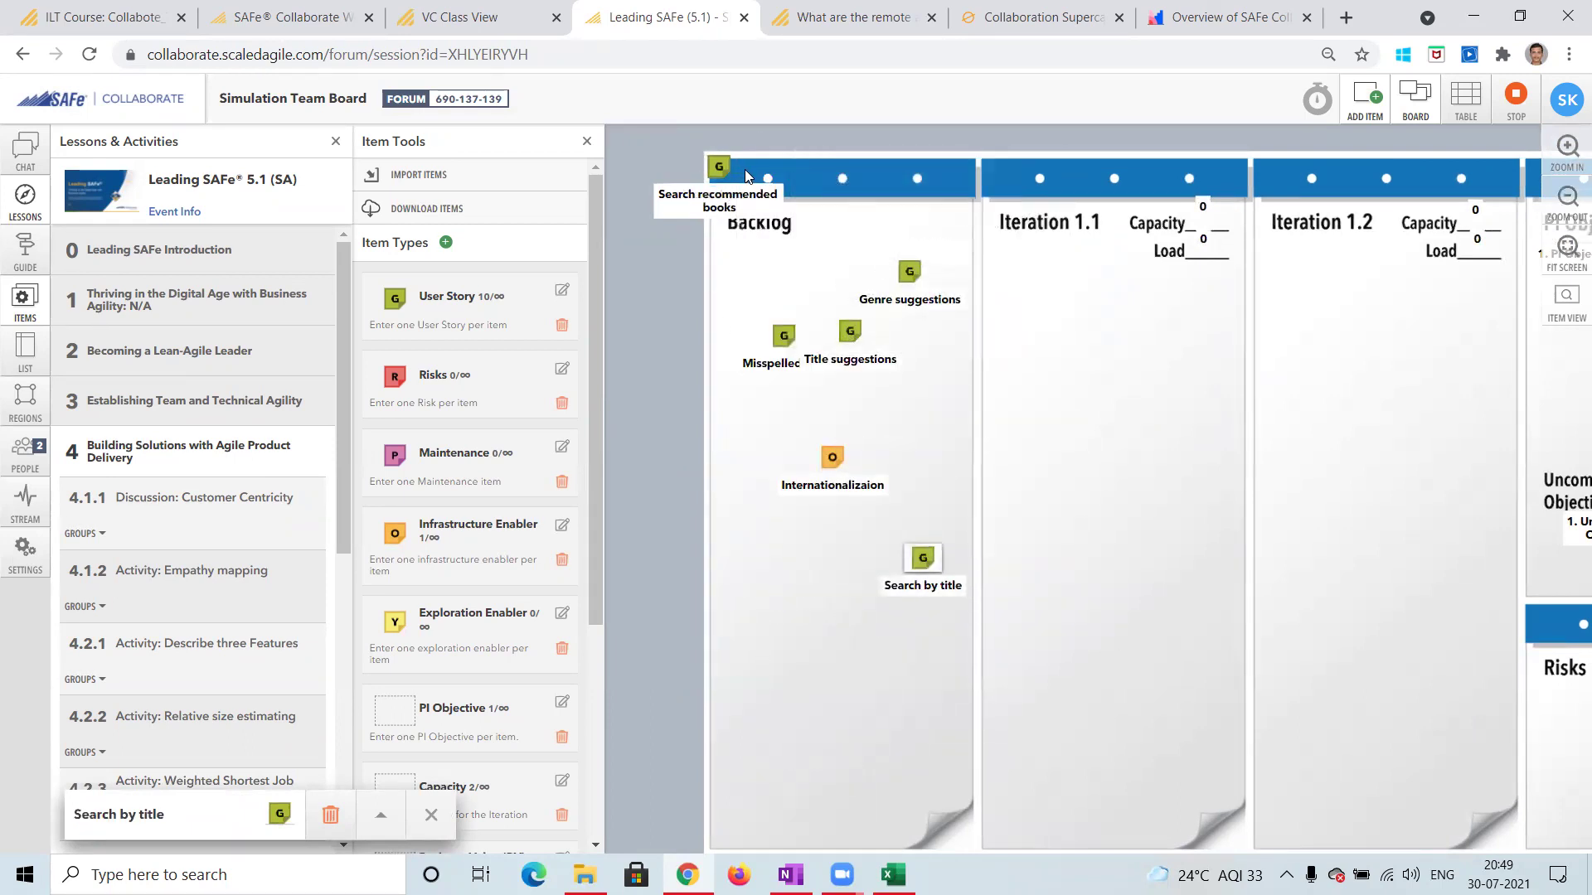
pyautogui.moveTo(721, 169); pyautogui.dragTo(802, 556)
pyautogui.moveTo(723, 171); pyautogui.dragTo(954, 431)
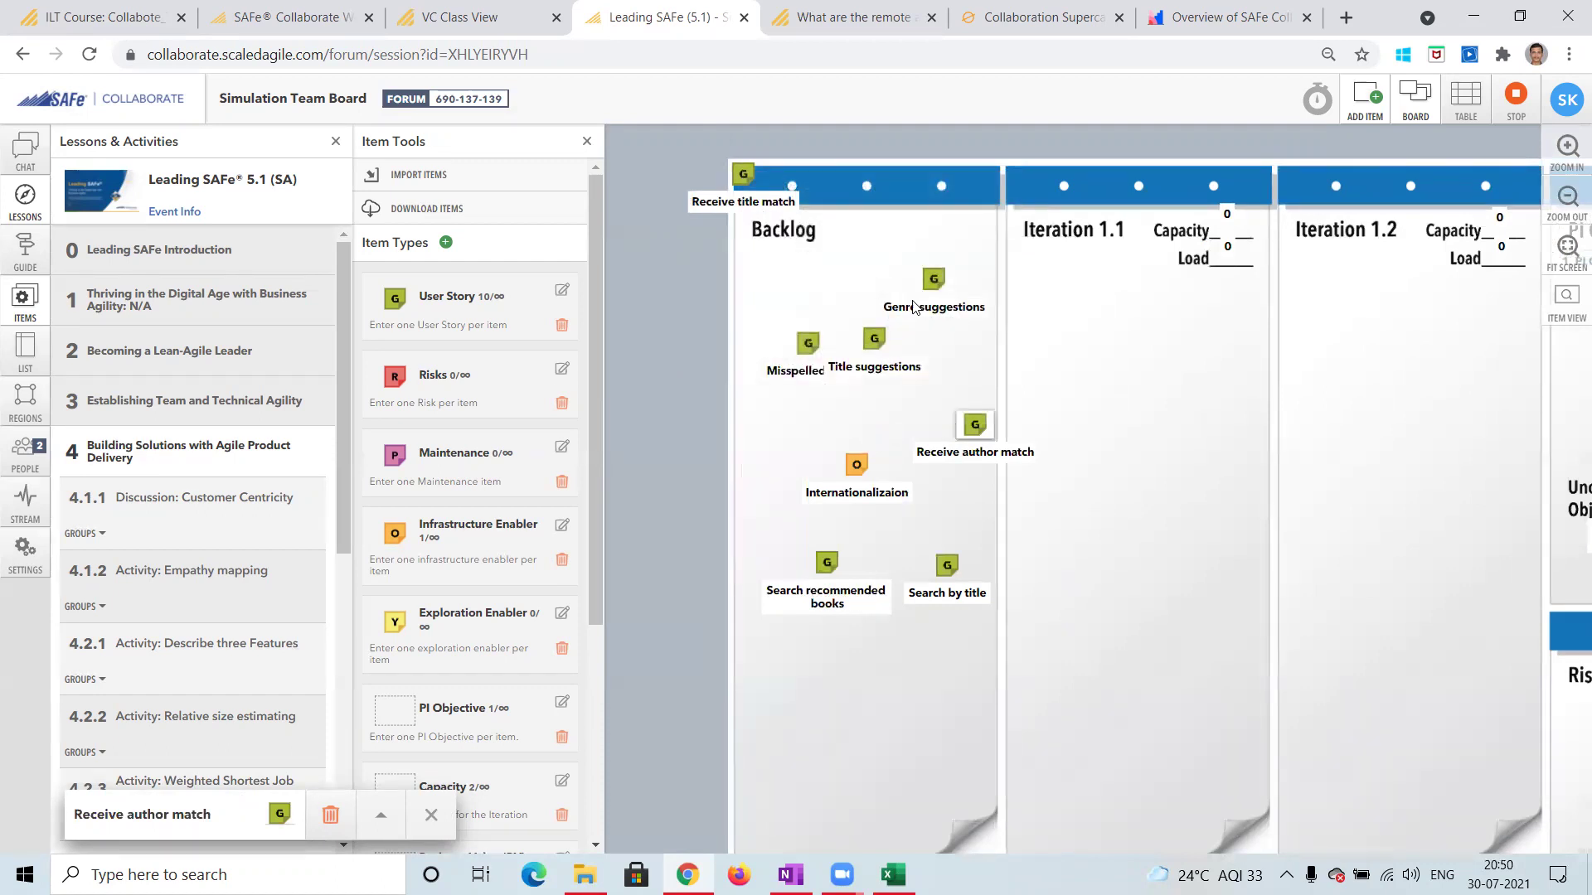
# Step: Close the item tools and review the Collabote_Test course administration page from its header down to the class activities setup
pyautogui.moveTo(935, 283)
pyautogui.click(587, 145)
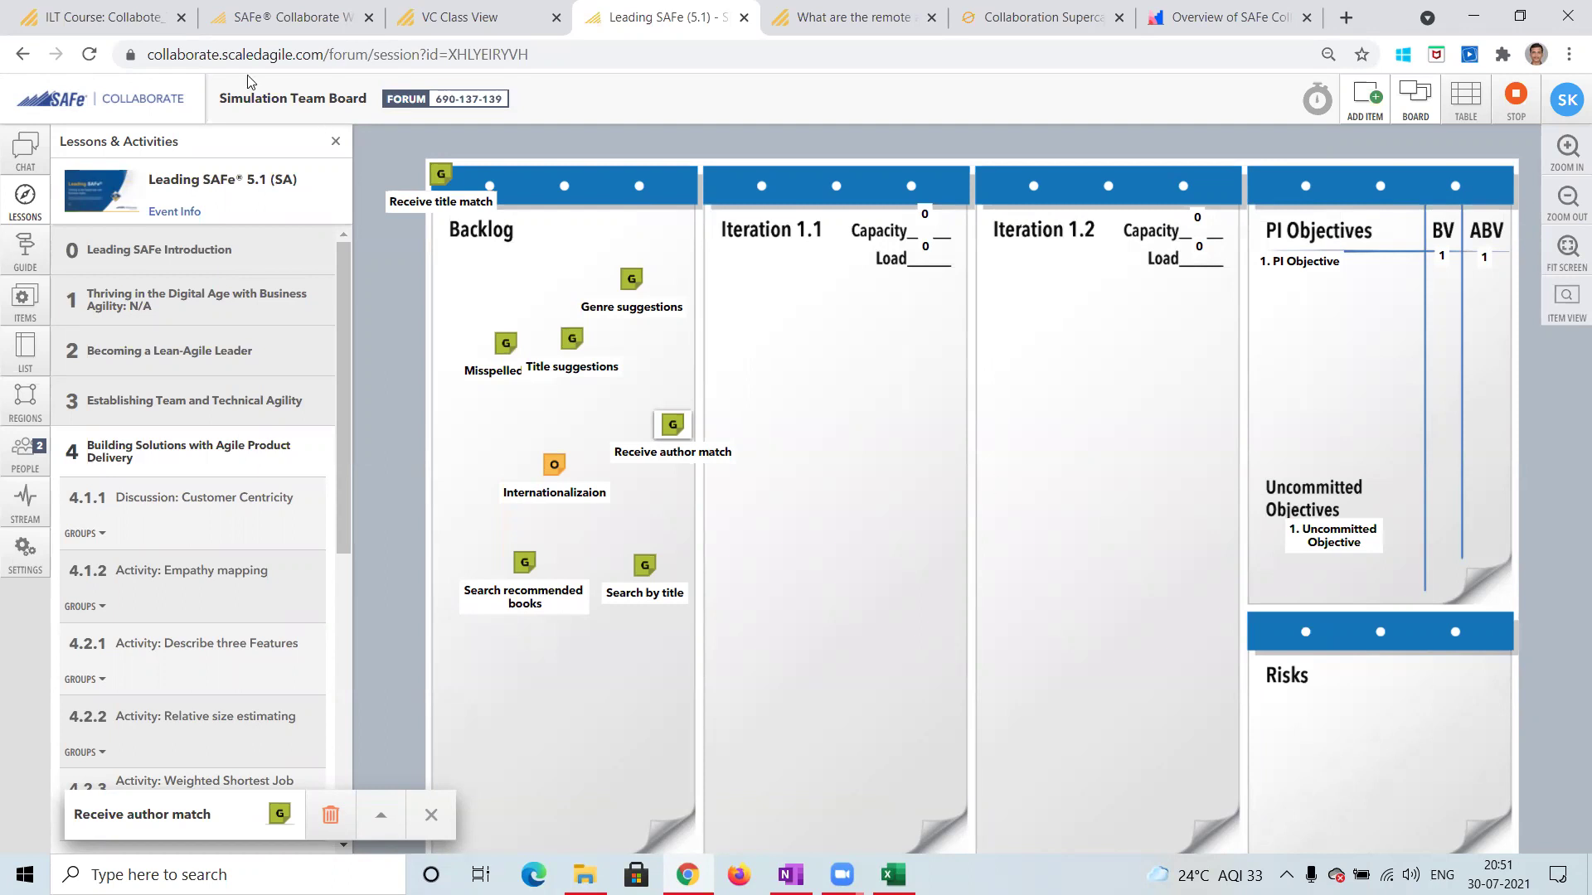
pyautogui.click(88, 18)
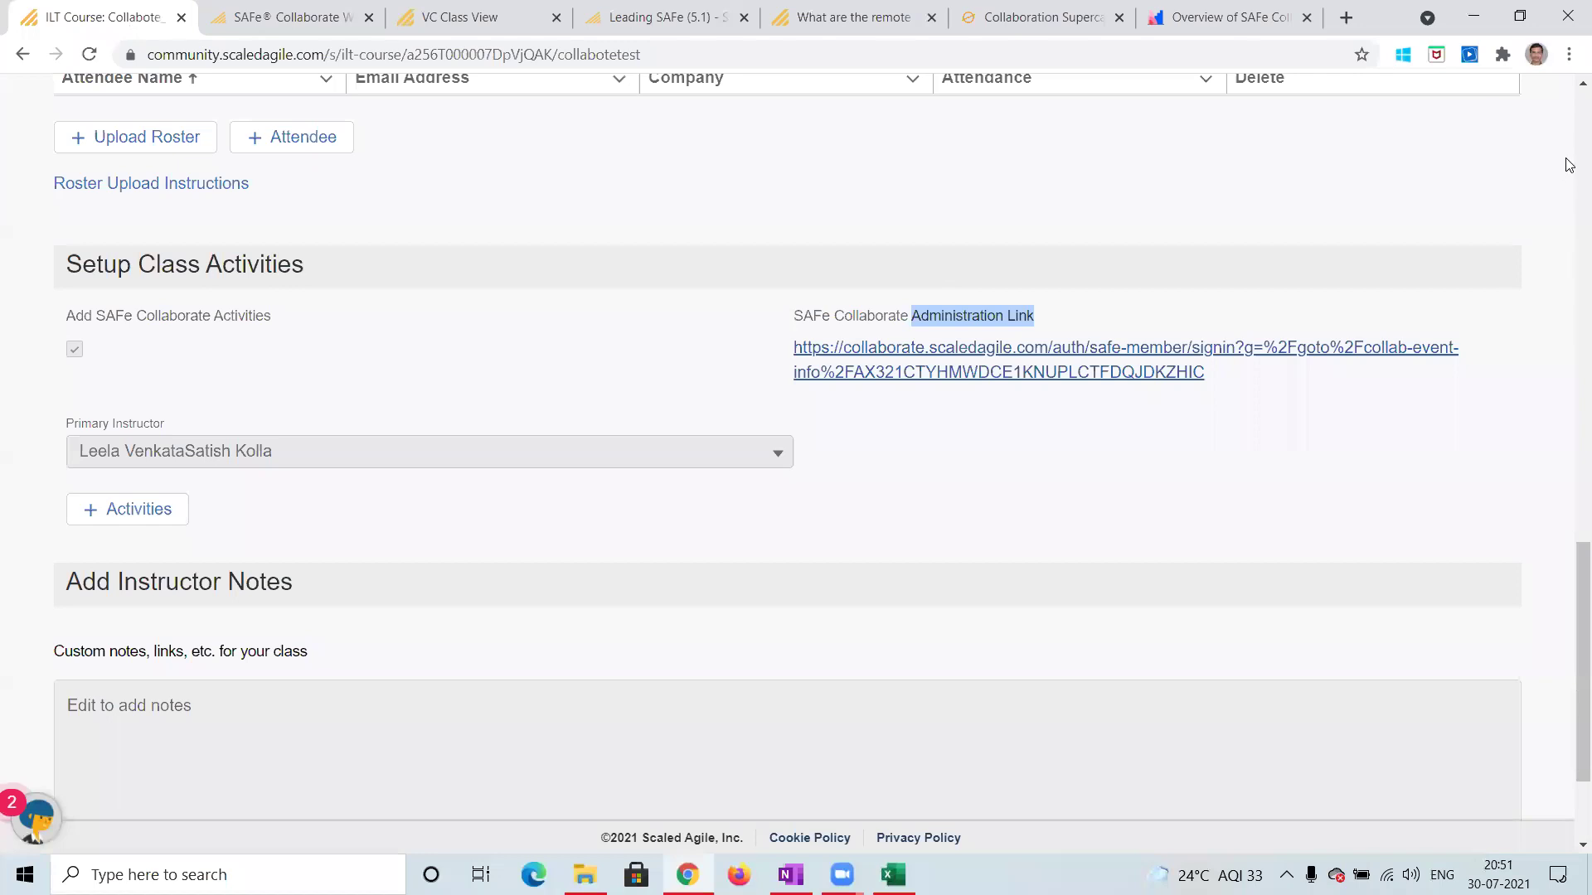
pyautogui.scroll(8, 1569, 164)
pyautogui.scroll(8, 209, 417)
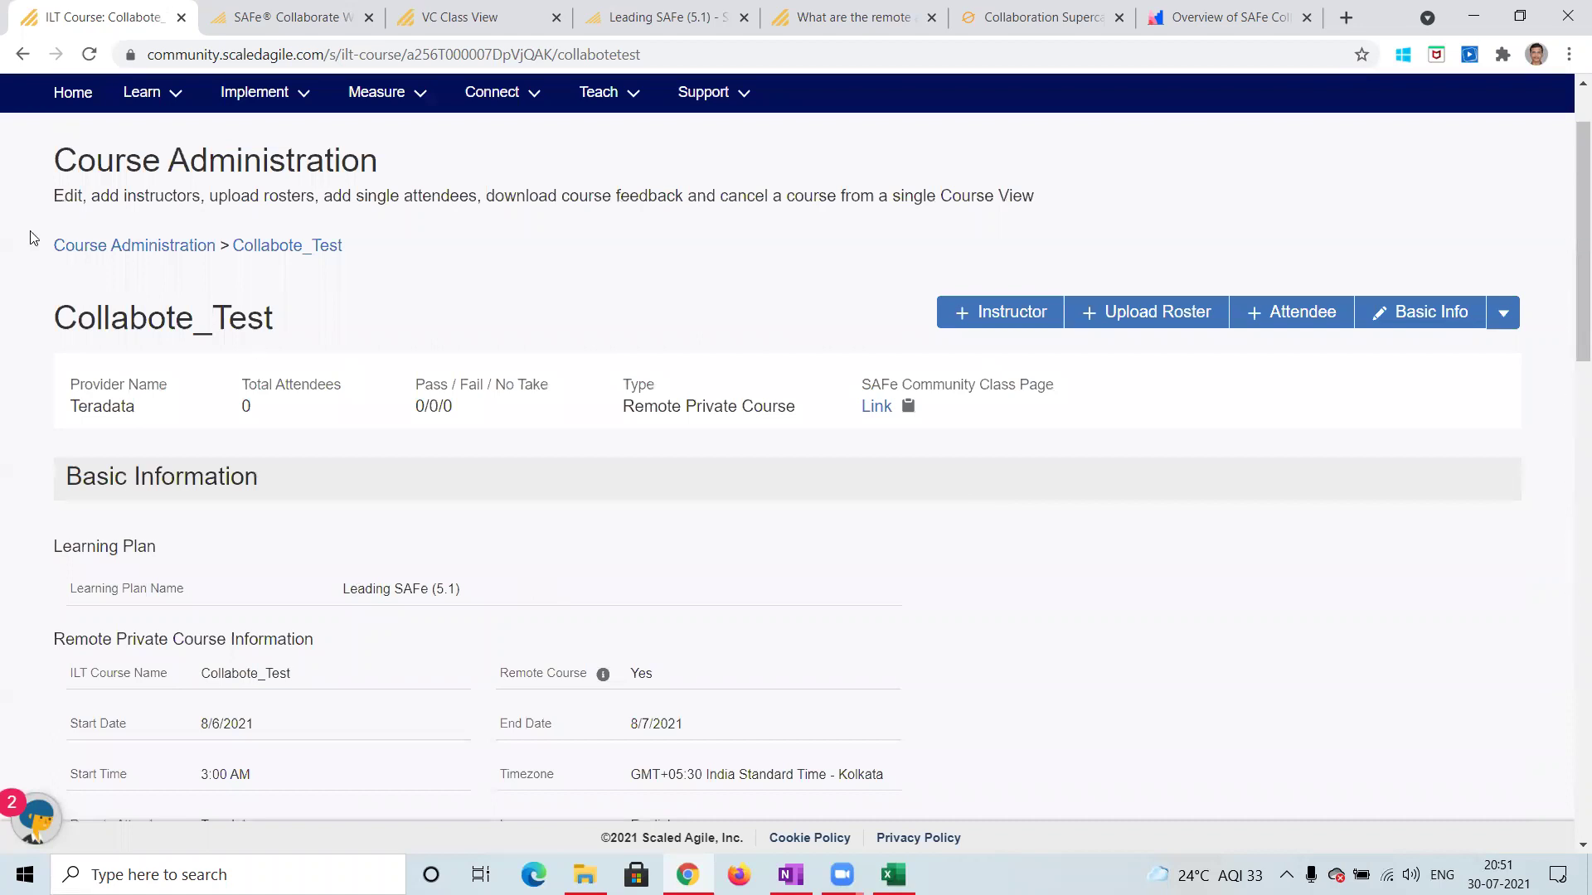
pyautogui.scroll(-15, 41, 257)
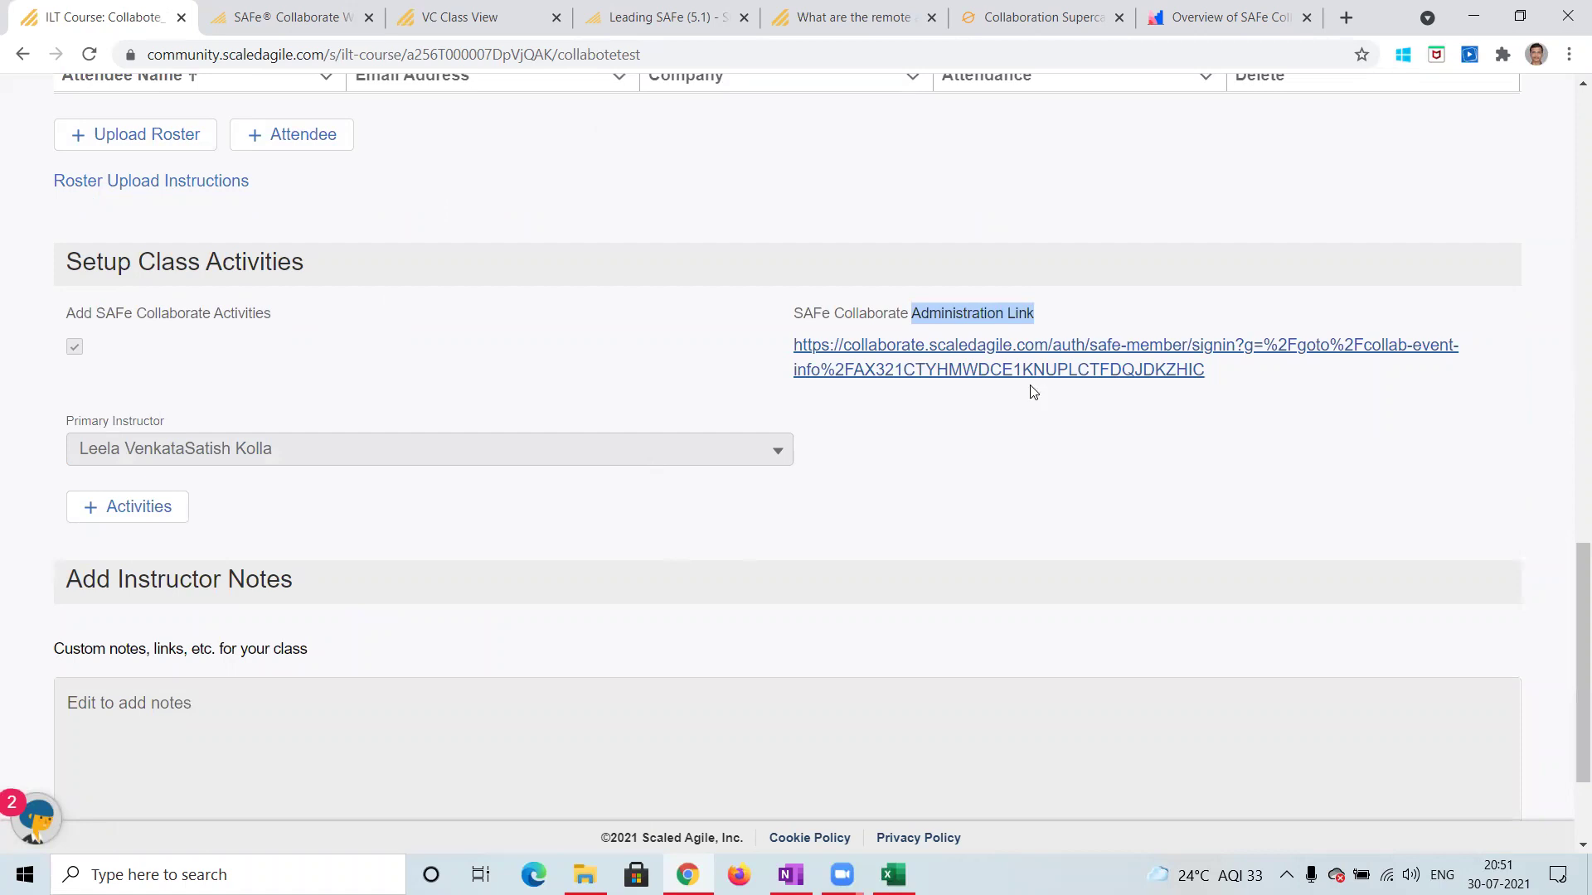
# Step: Return to the Simulation Team Board and start a 3-minute timer for all forums in the activity
pyautogui.hotkey('ctrl', '4')
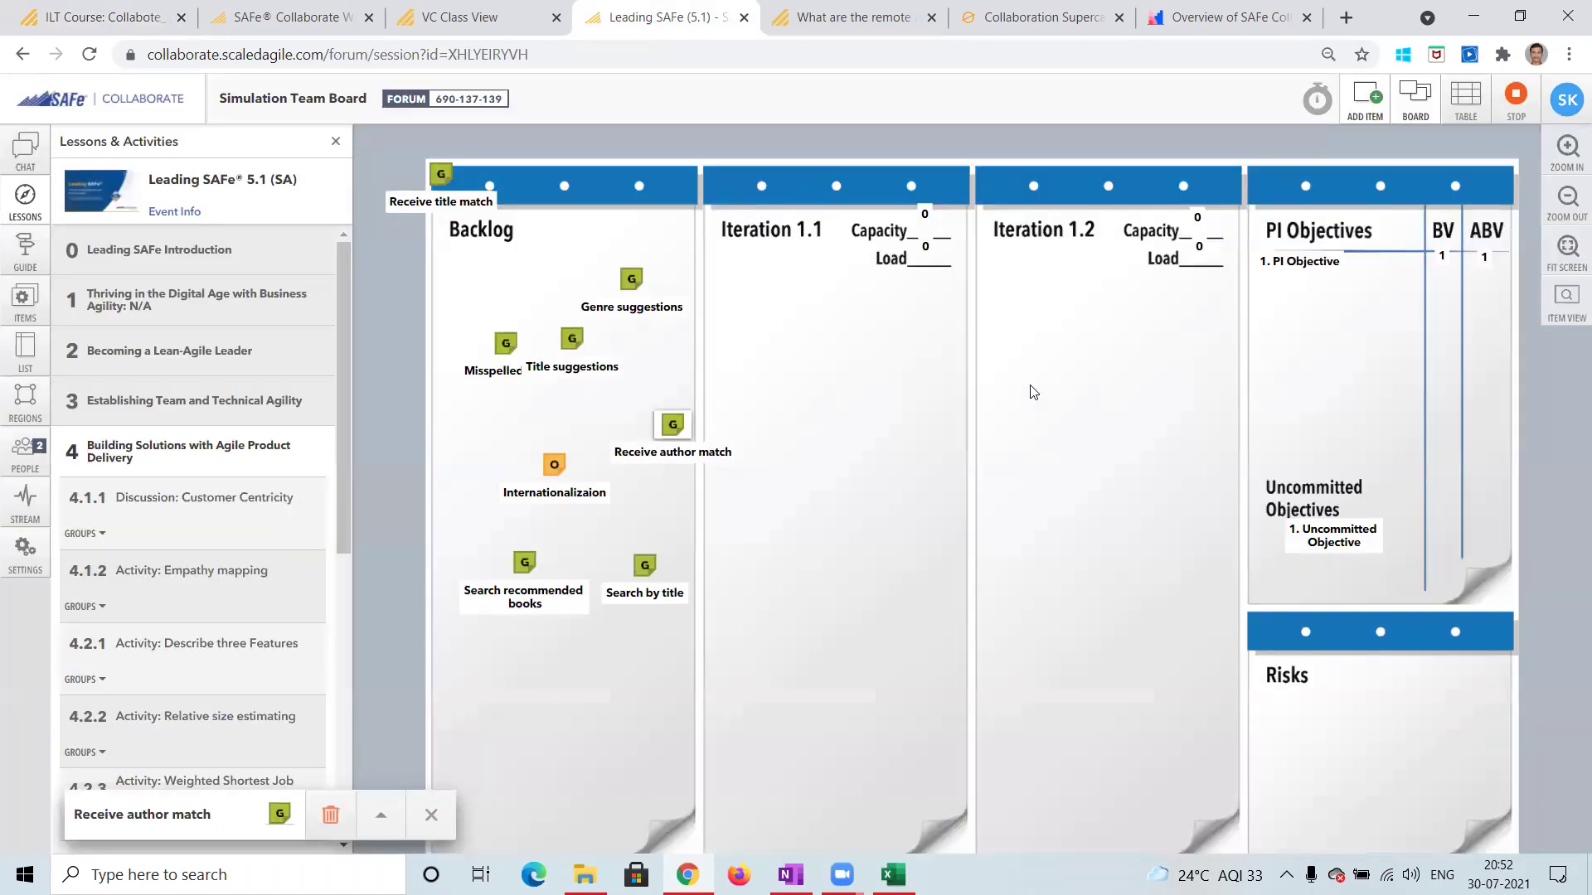
pyautogui.click(1318, 104)
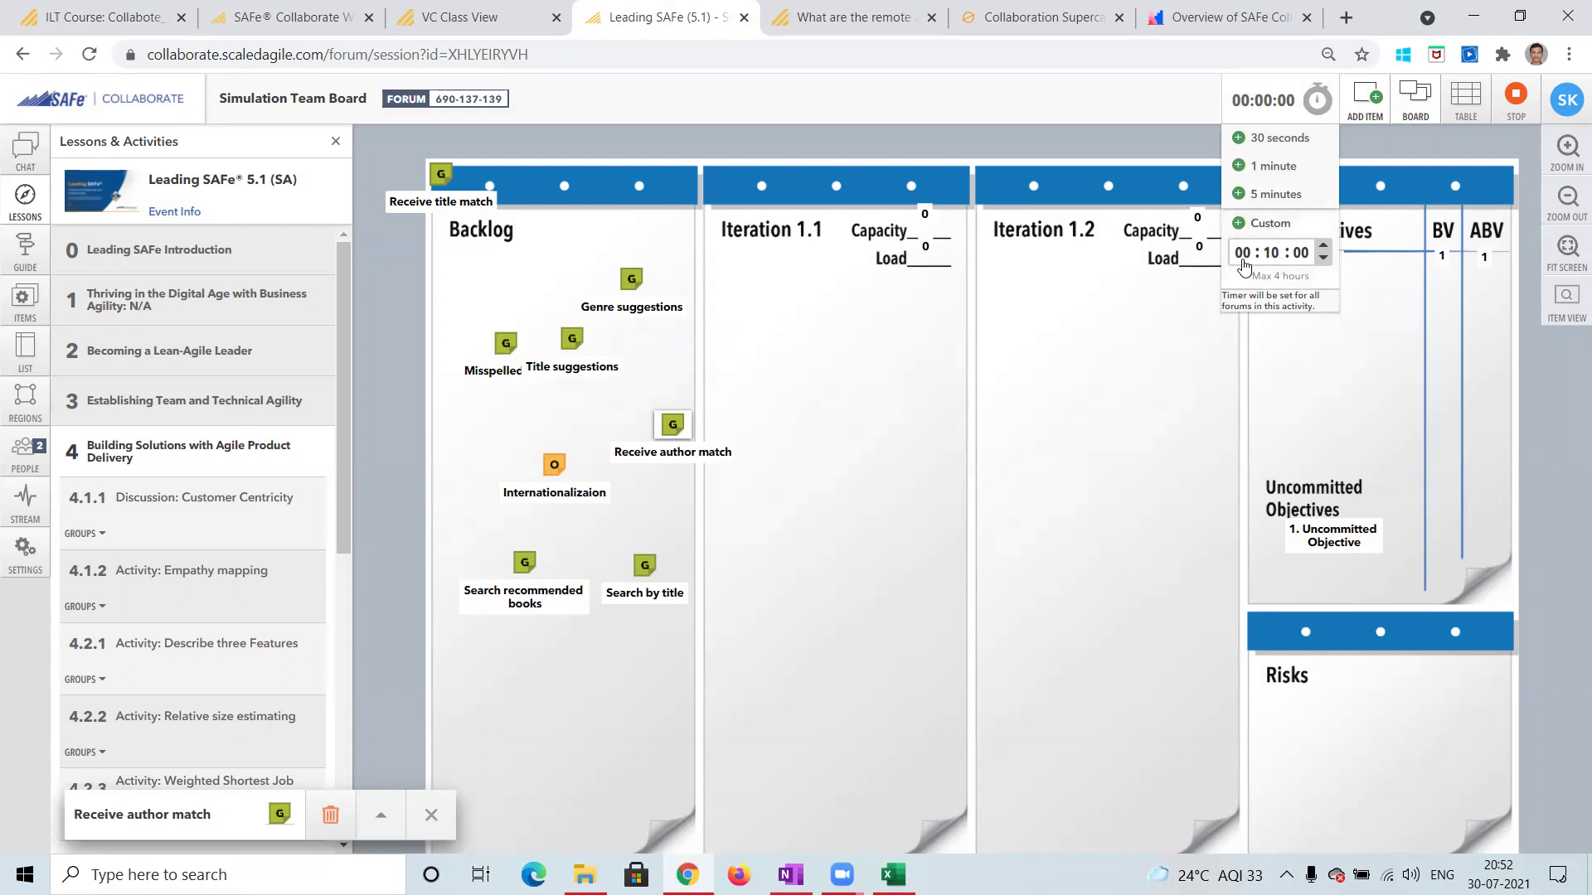
pyautogui.click(1266, 168)
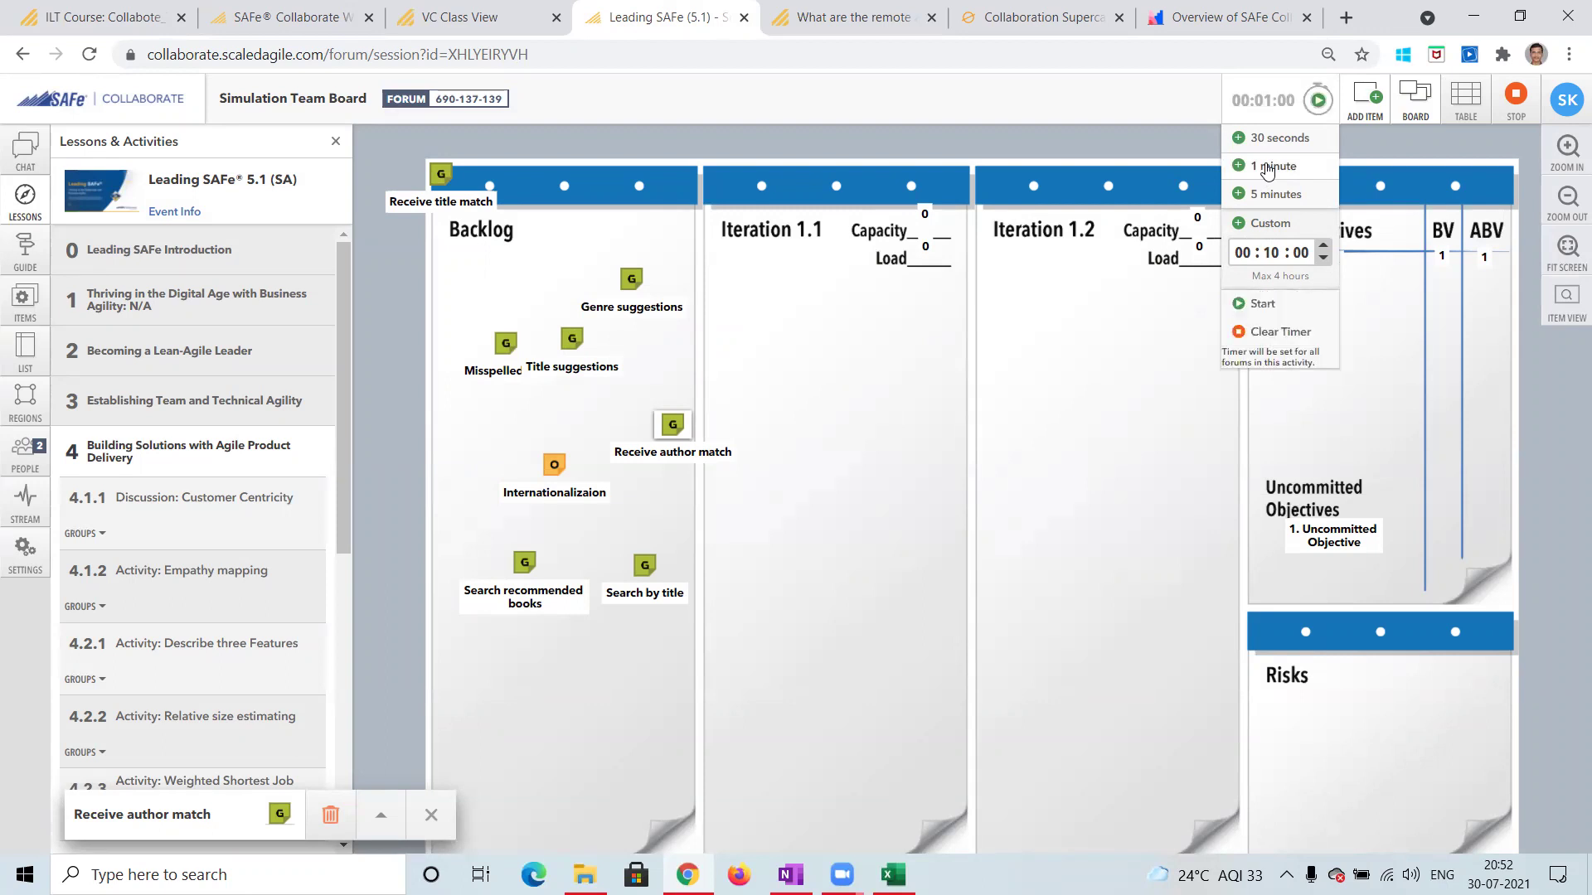
pyautogui.doubleClick(1266, 168)
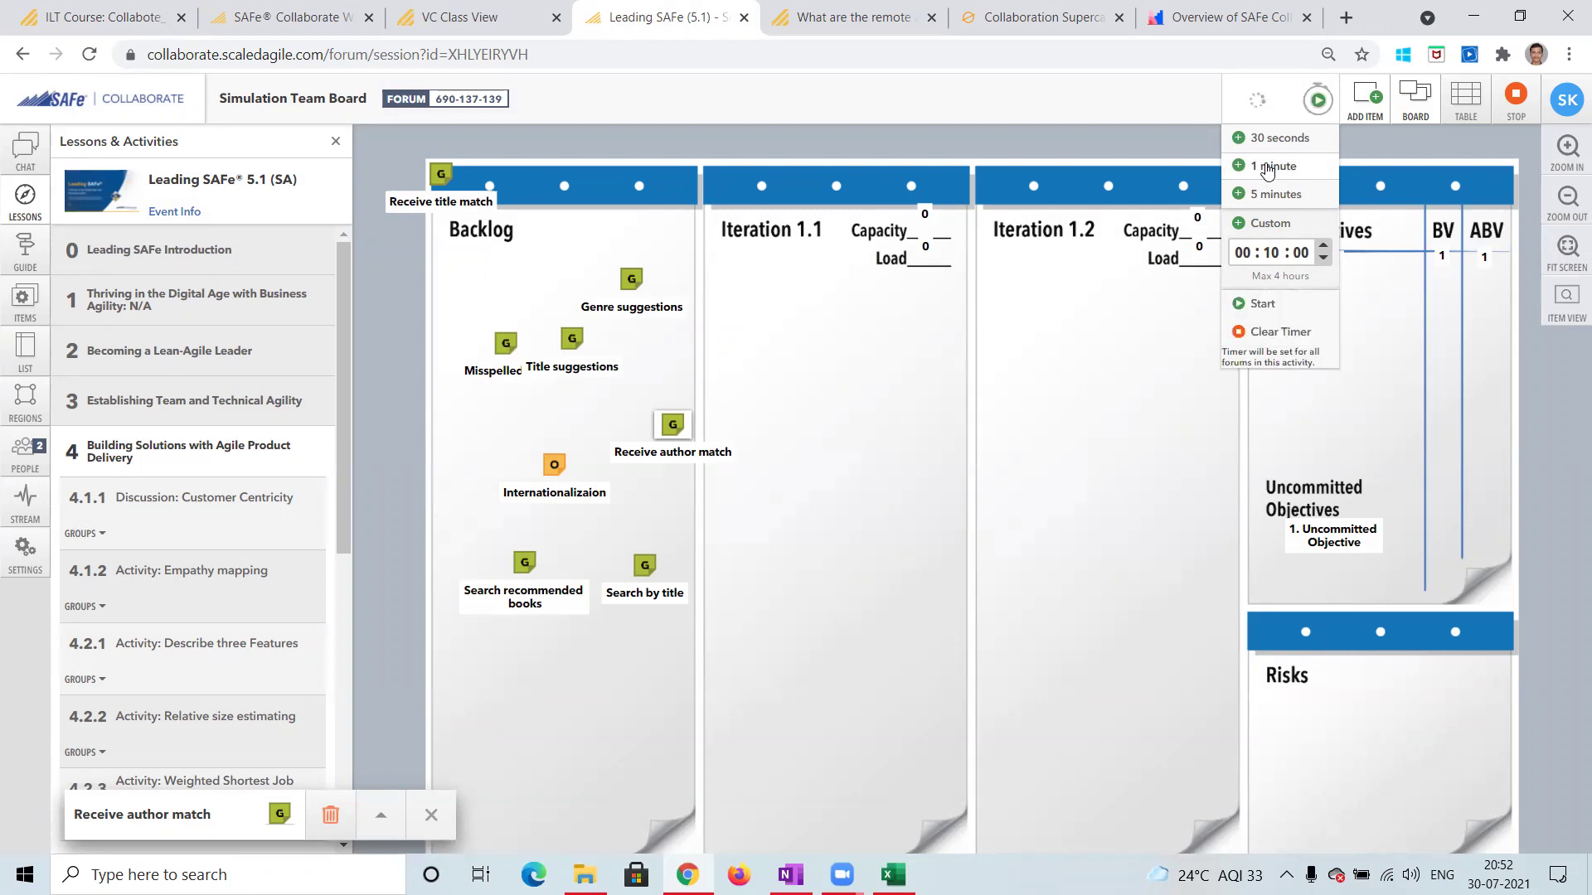
pyautogui.click(1263, 304)
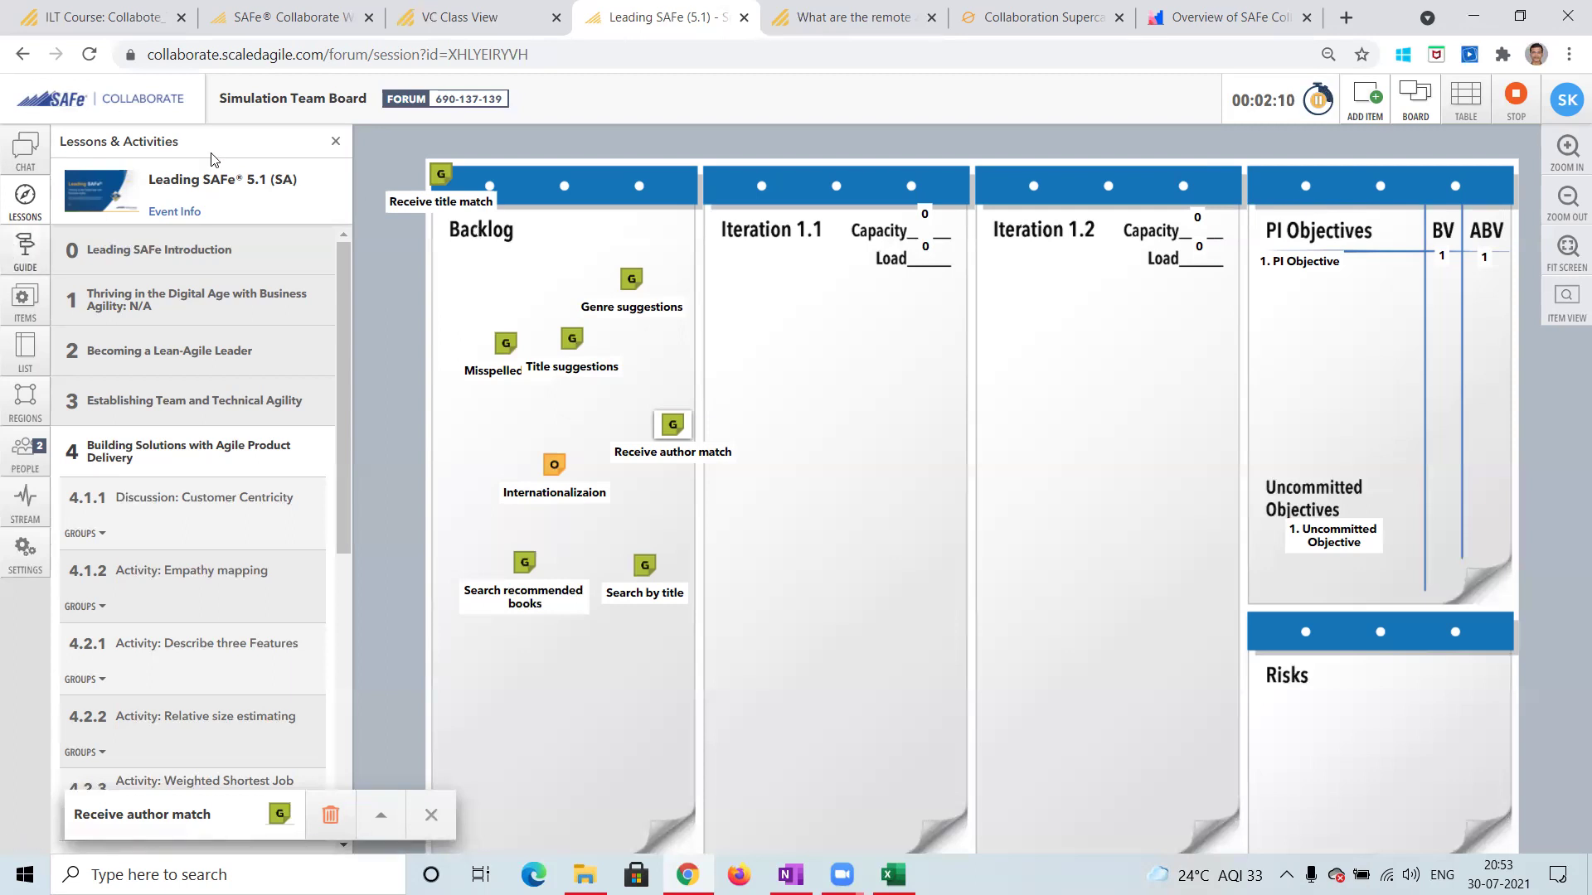
# Step: Open the templates in the SAFe Collaborate workspace and search them by title for "retro"
pyautogui.moveTo(276, 33)
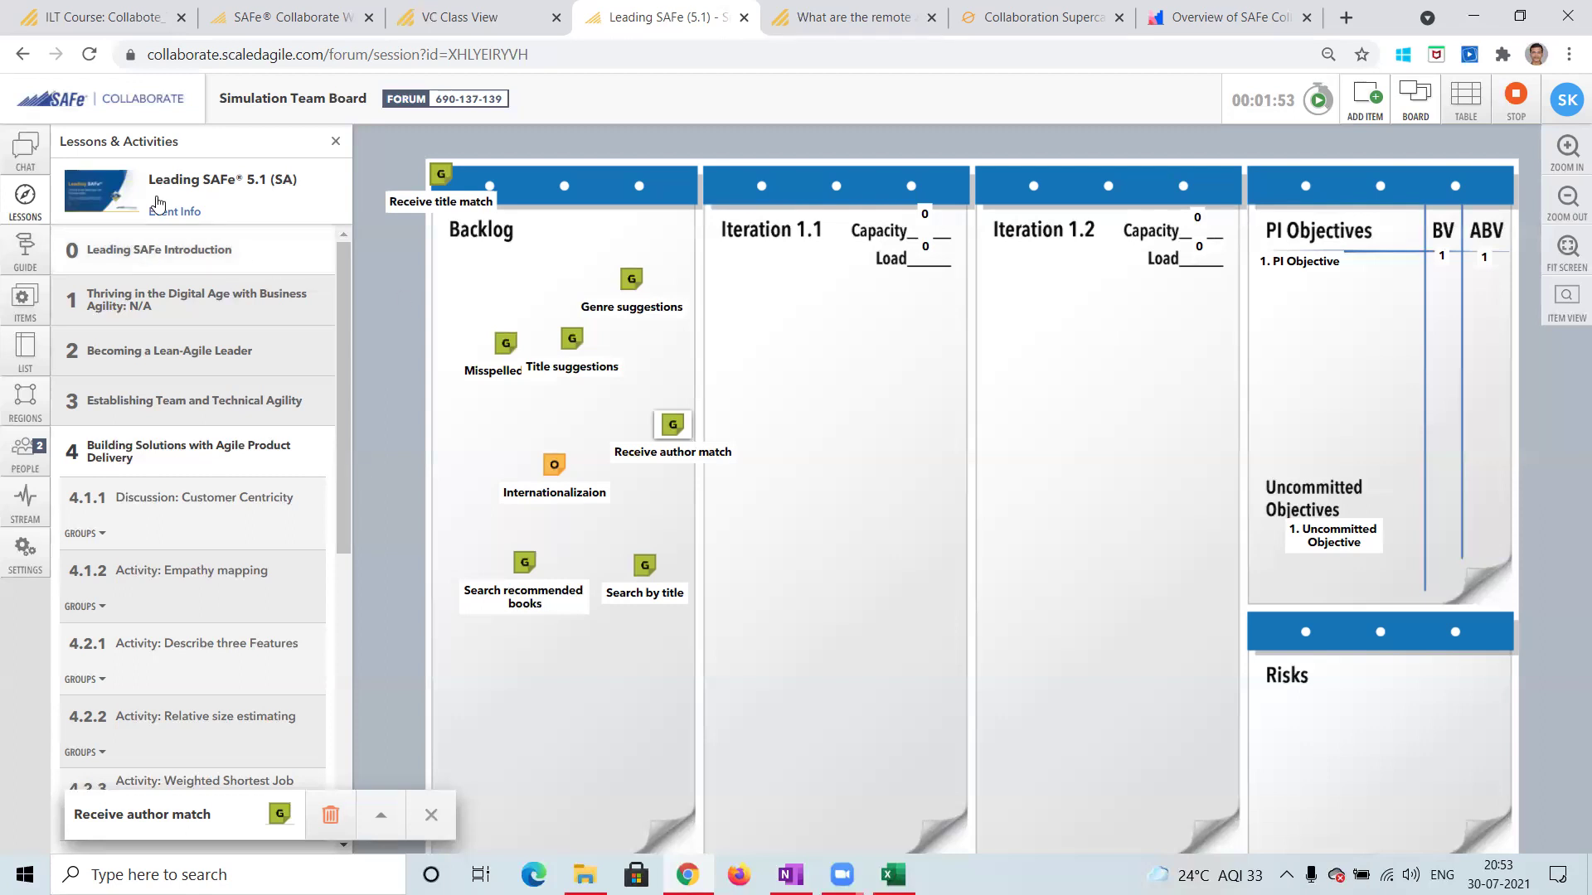
pyautogui.click(268, 17)
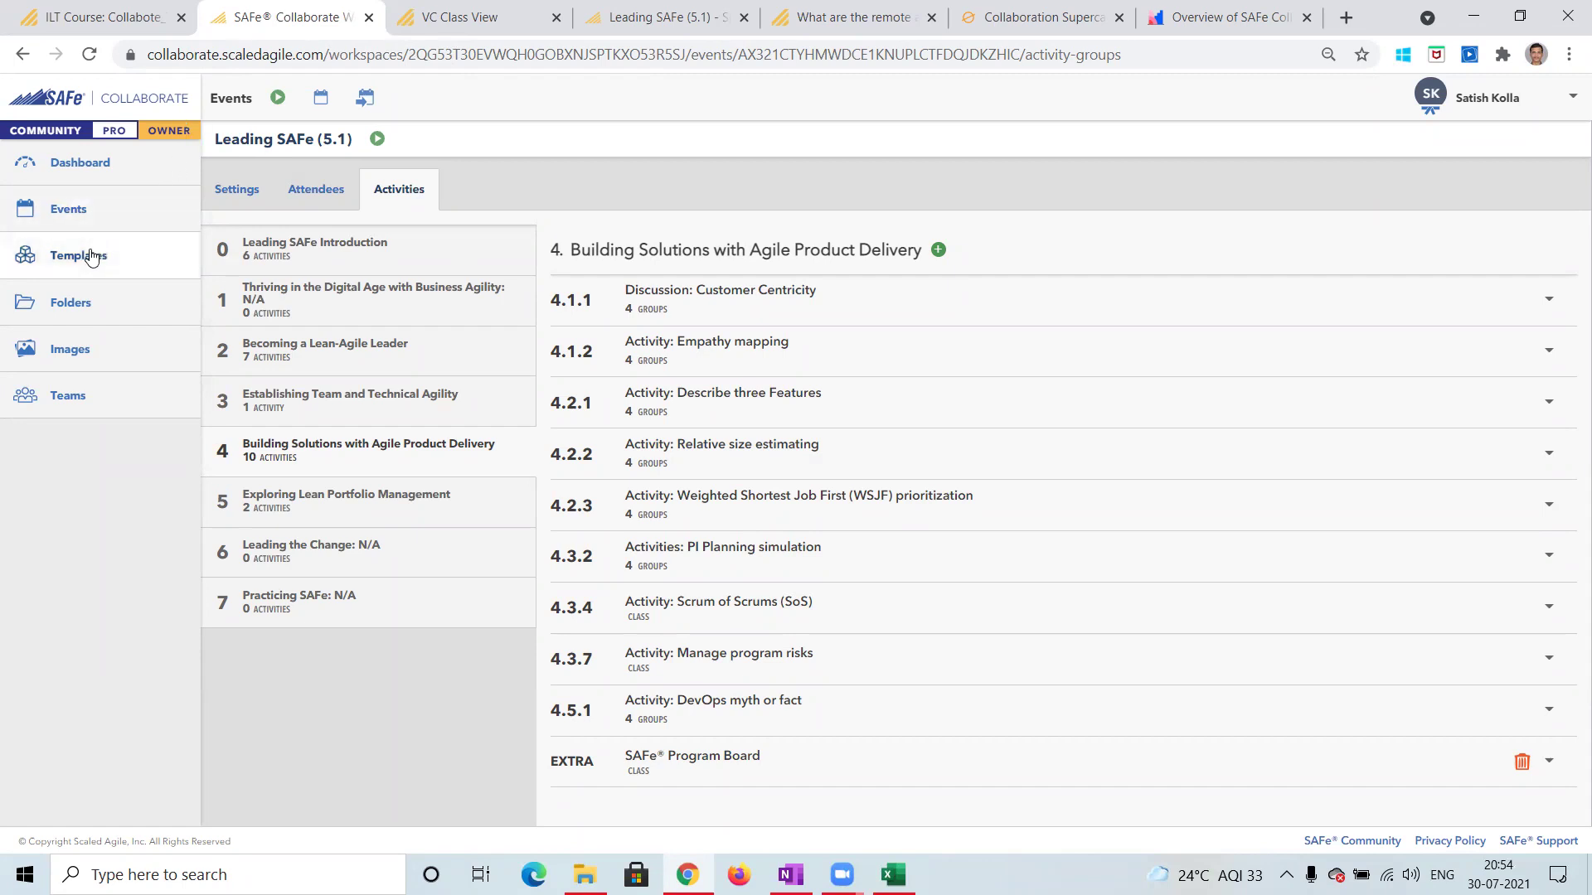
pyautogui.click(92, 257)
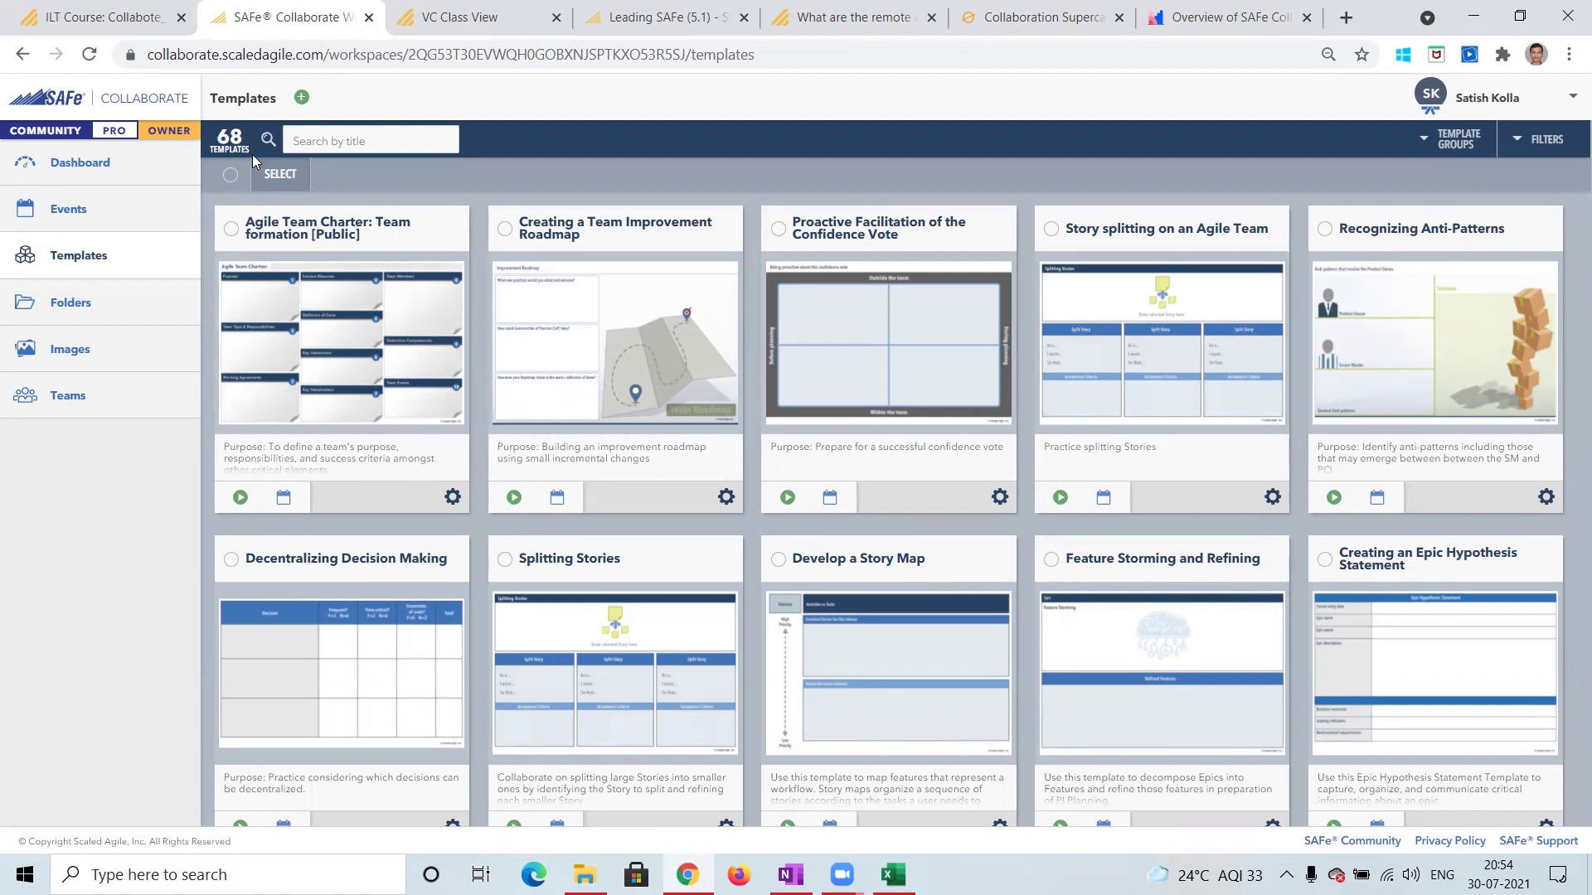
pyautogui.click(365, 143)
pyautogui.write('retro')
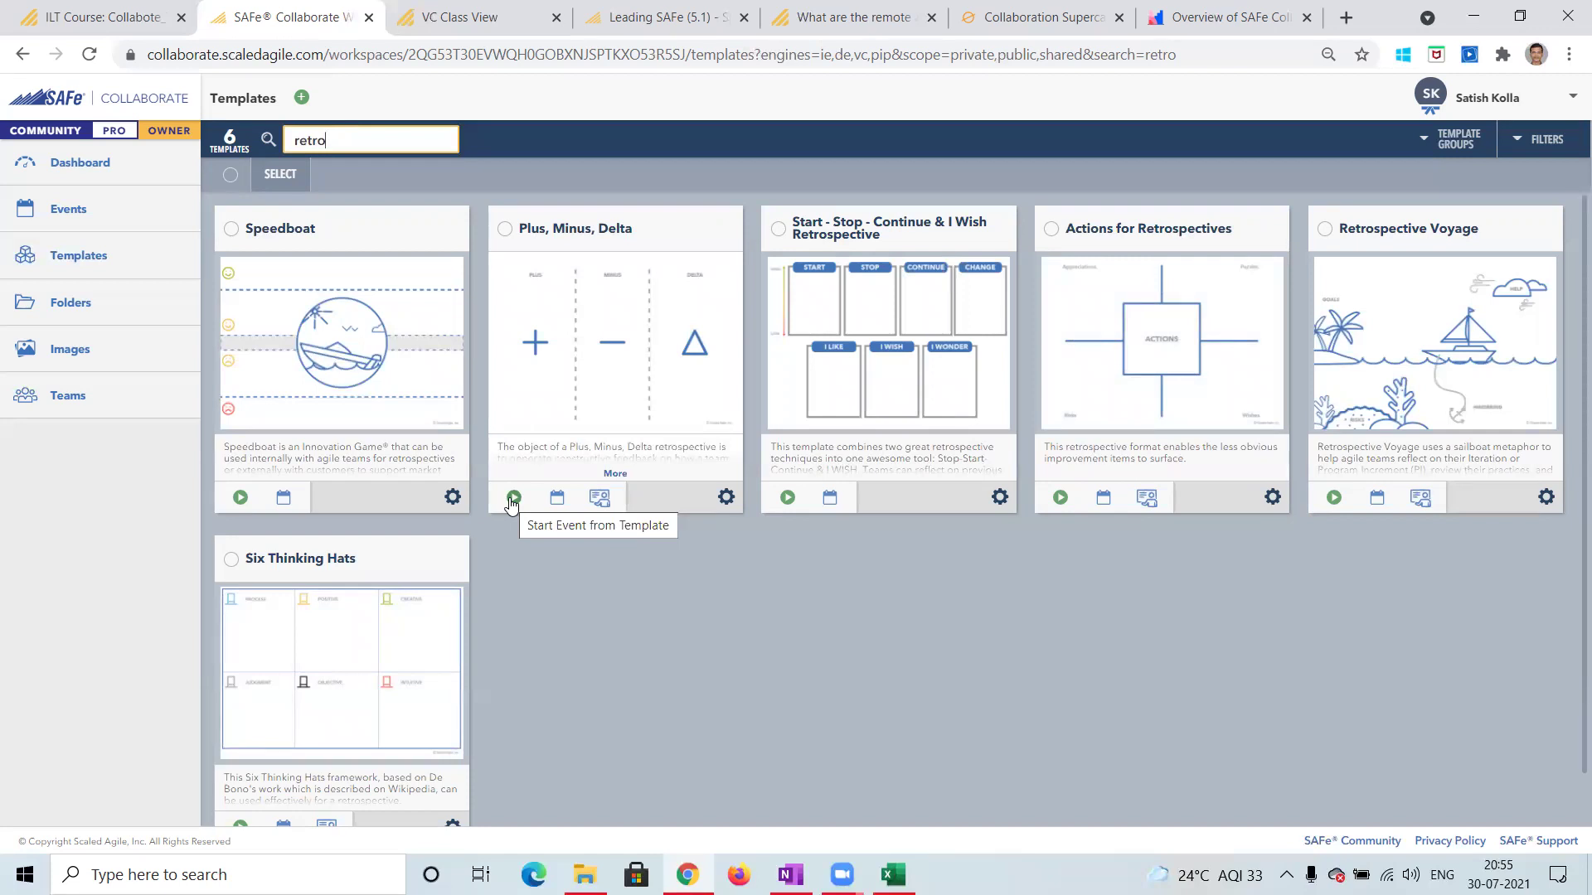
# Step: Search the templates for "story" and show the management options of the Story splitting on an Agile Team template
pyautogui.doubleClick(348, 137)
pyautogui.write('story')
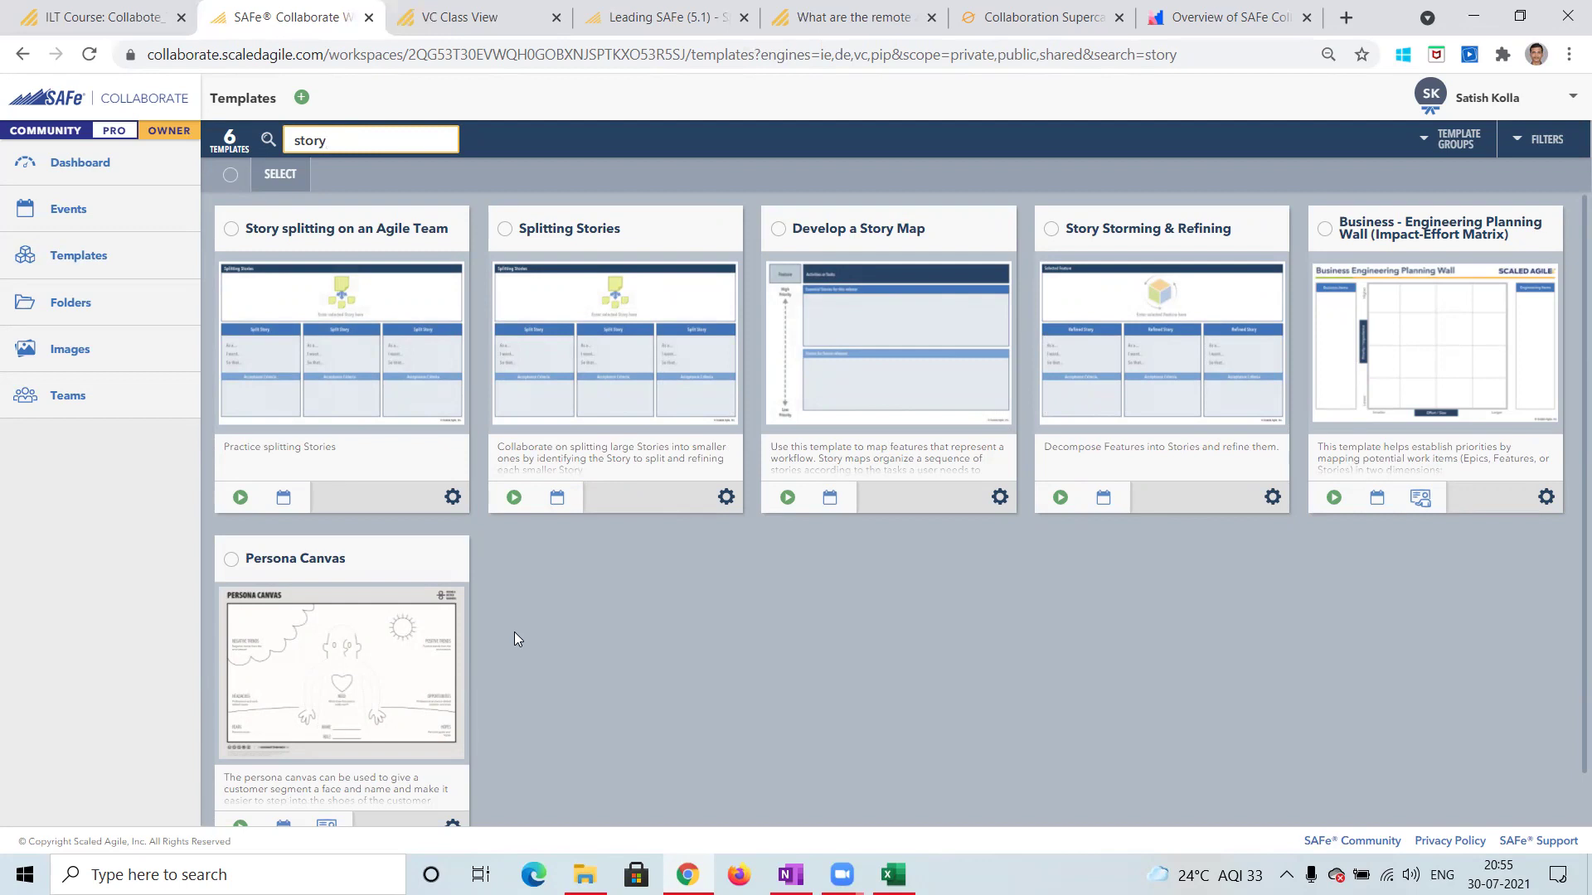
pyautogui.click(451, 497)
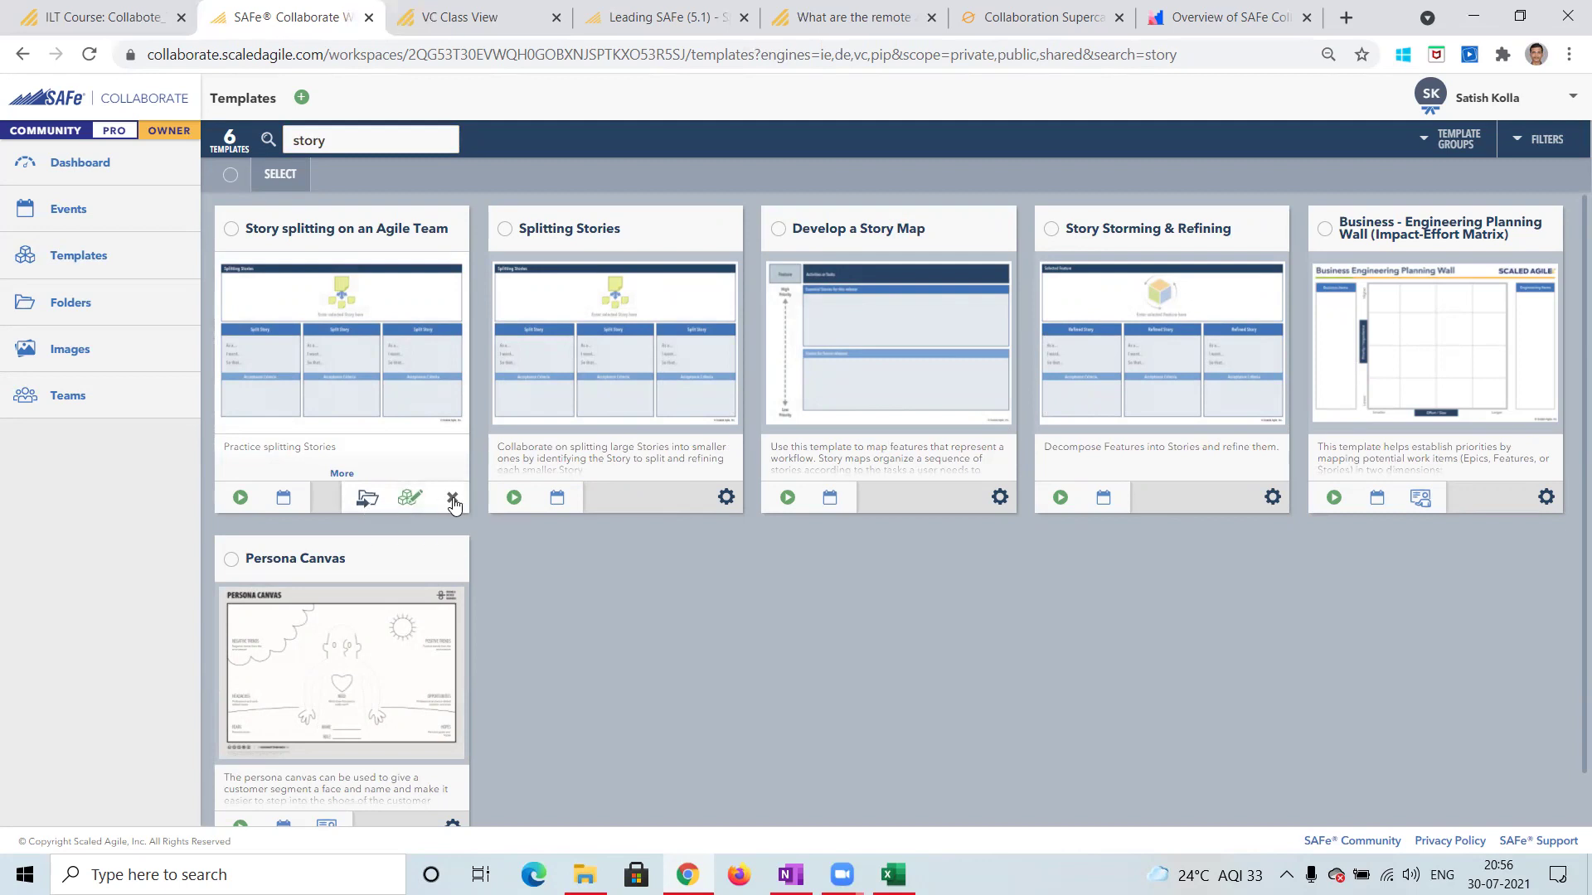
# Step: View the workspace's list of events and browse through the full, unfiltered template library
pyautogui.click(71, 209)
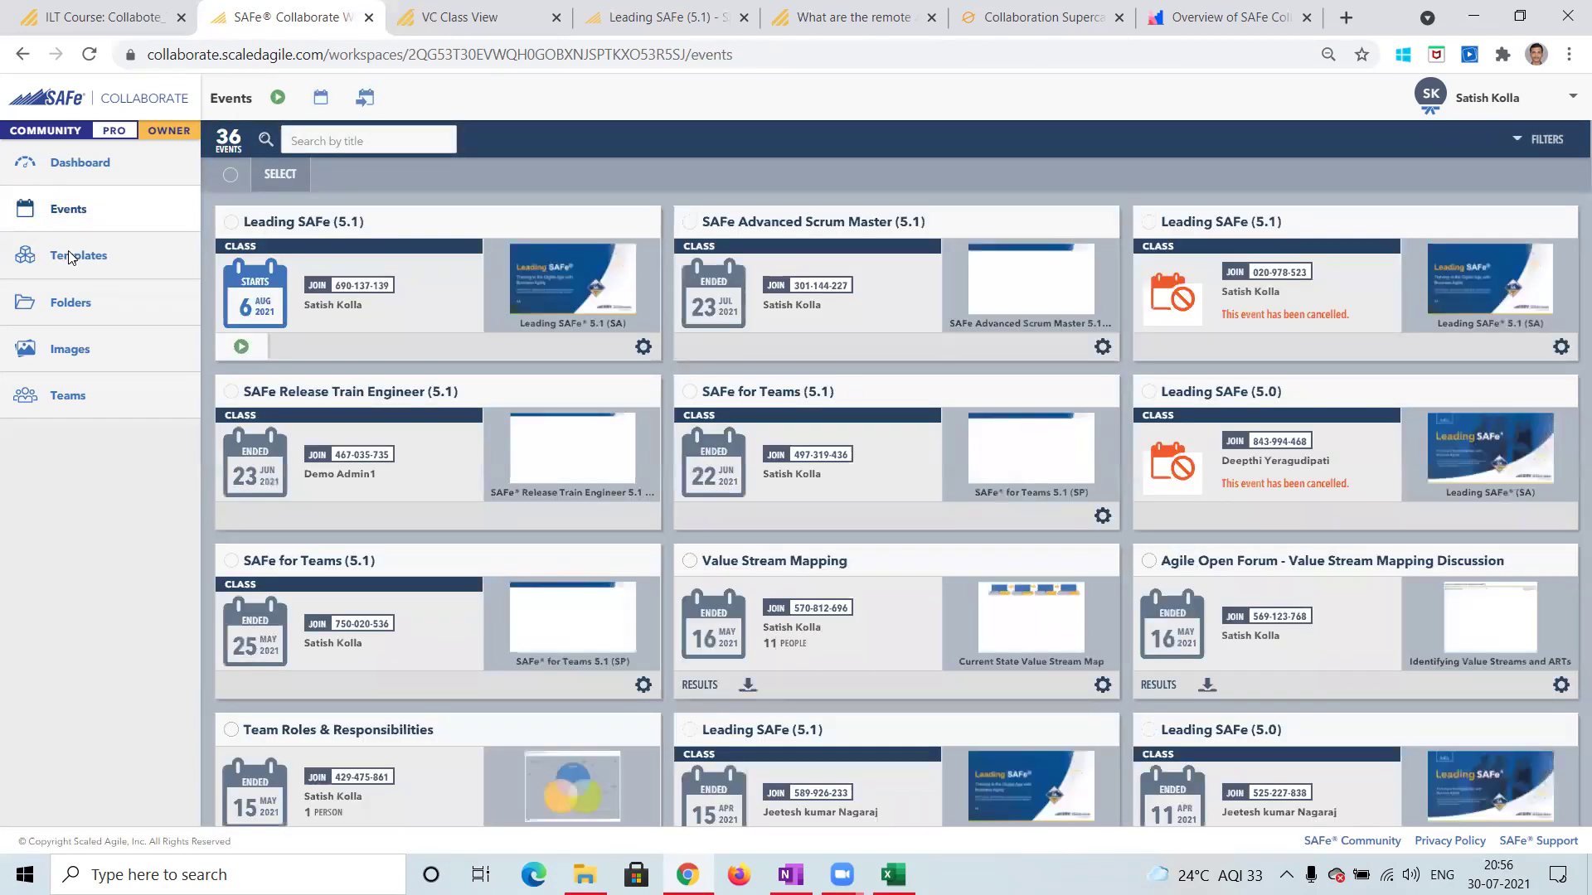
pyautogui.click(70, 252)
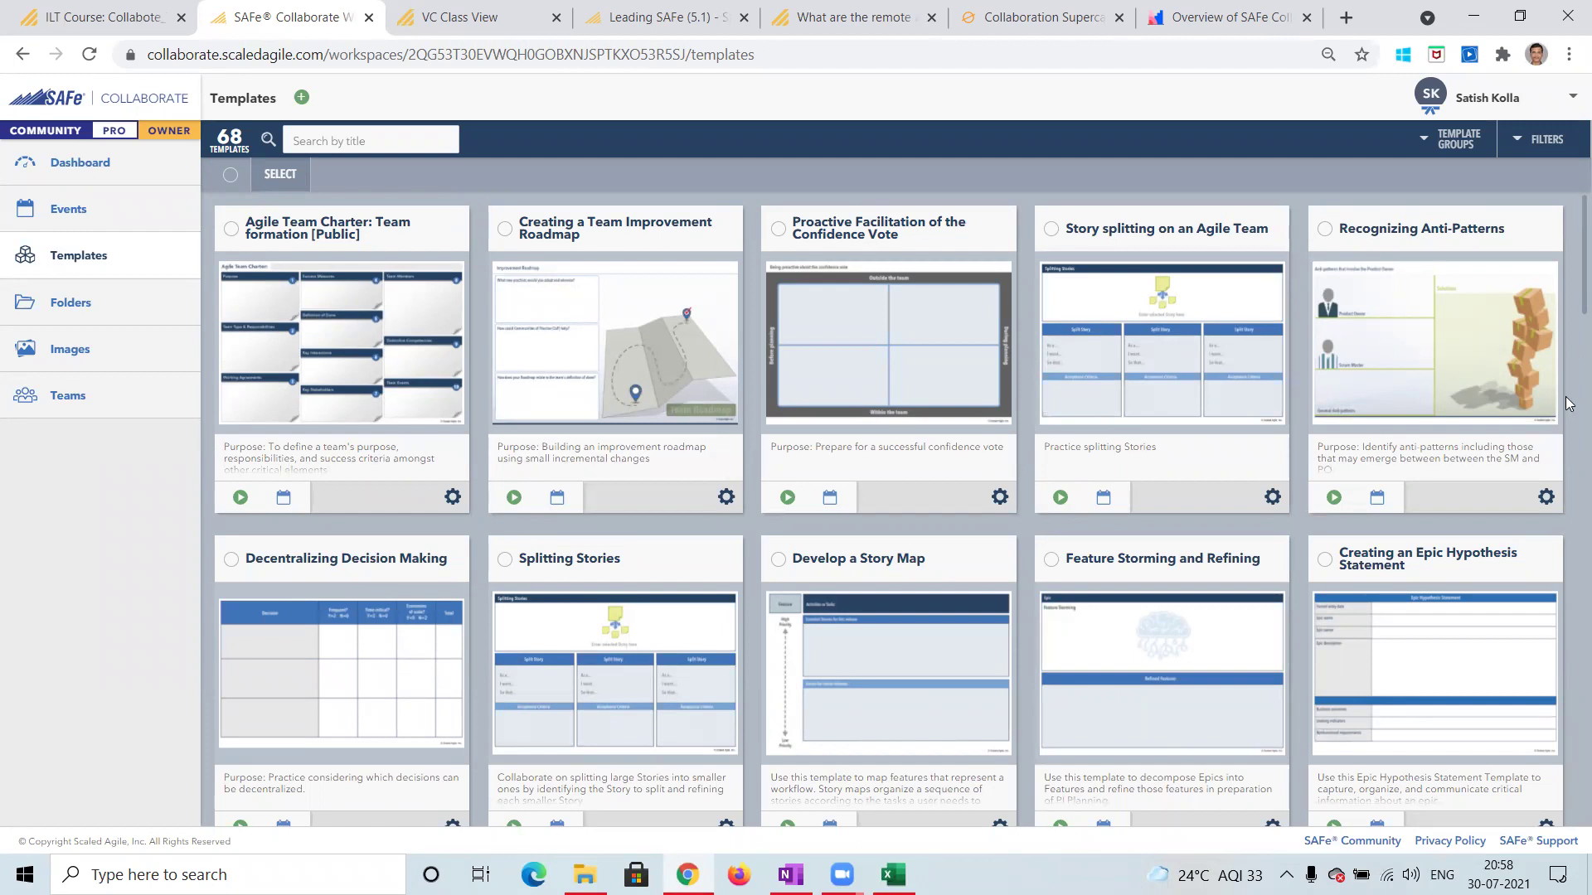
pyautogui.scroll(-1, 1567, 400)
pyautogui.scroll(-5, 1567, 403)
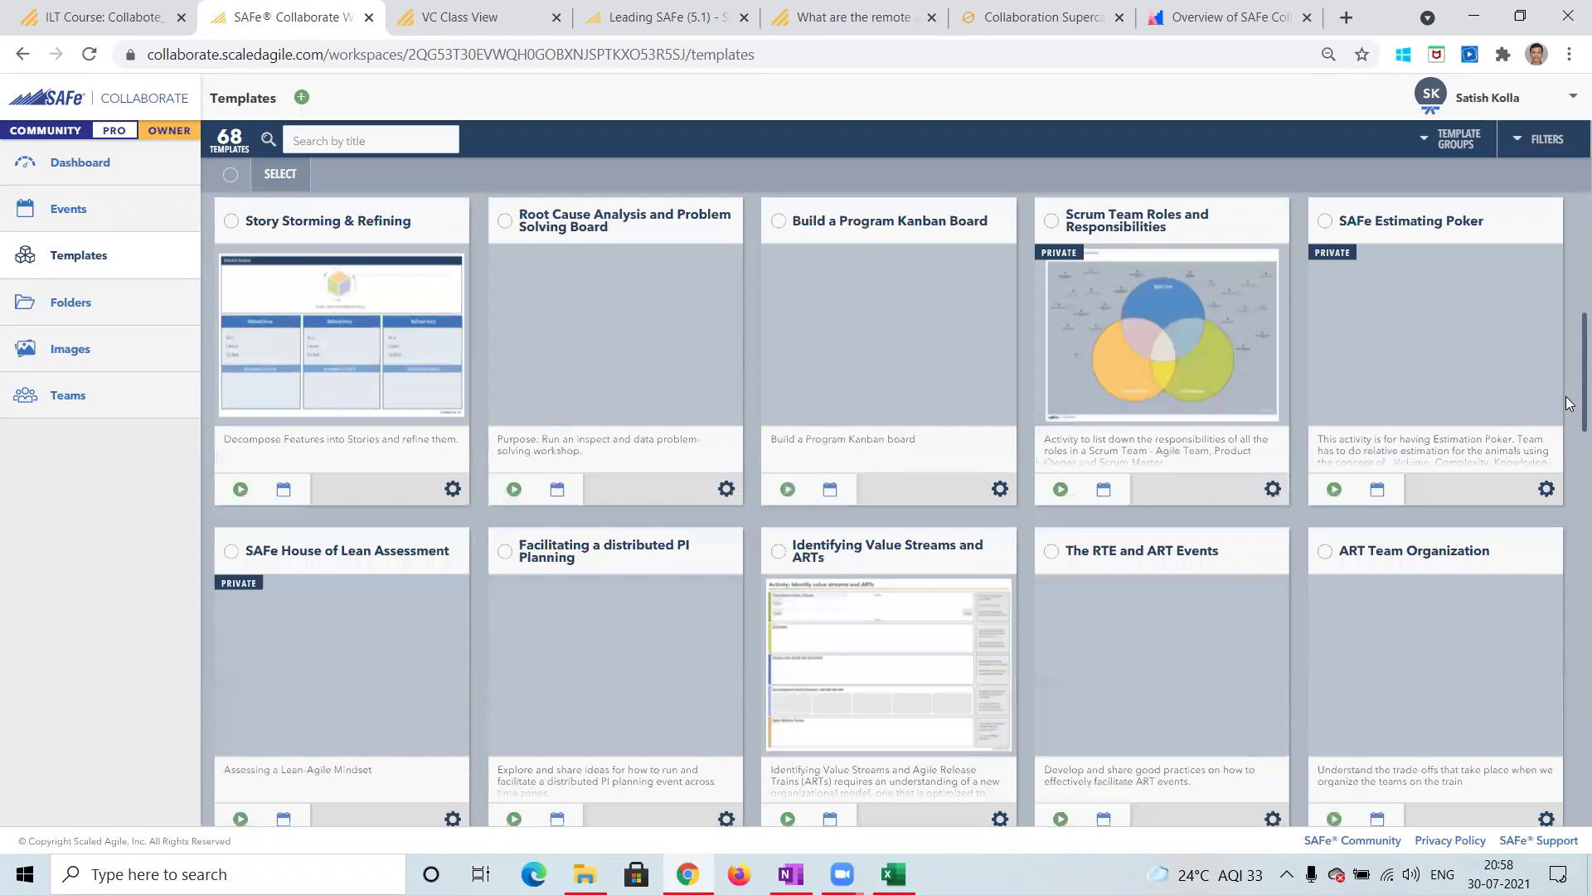
pyautogui.scroll(-1, 1566, 404)
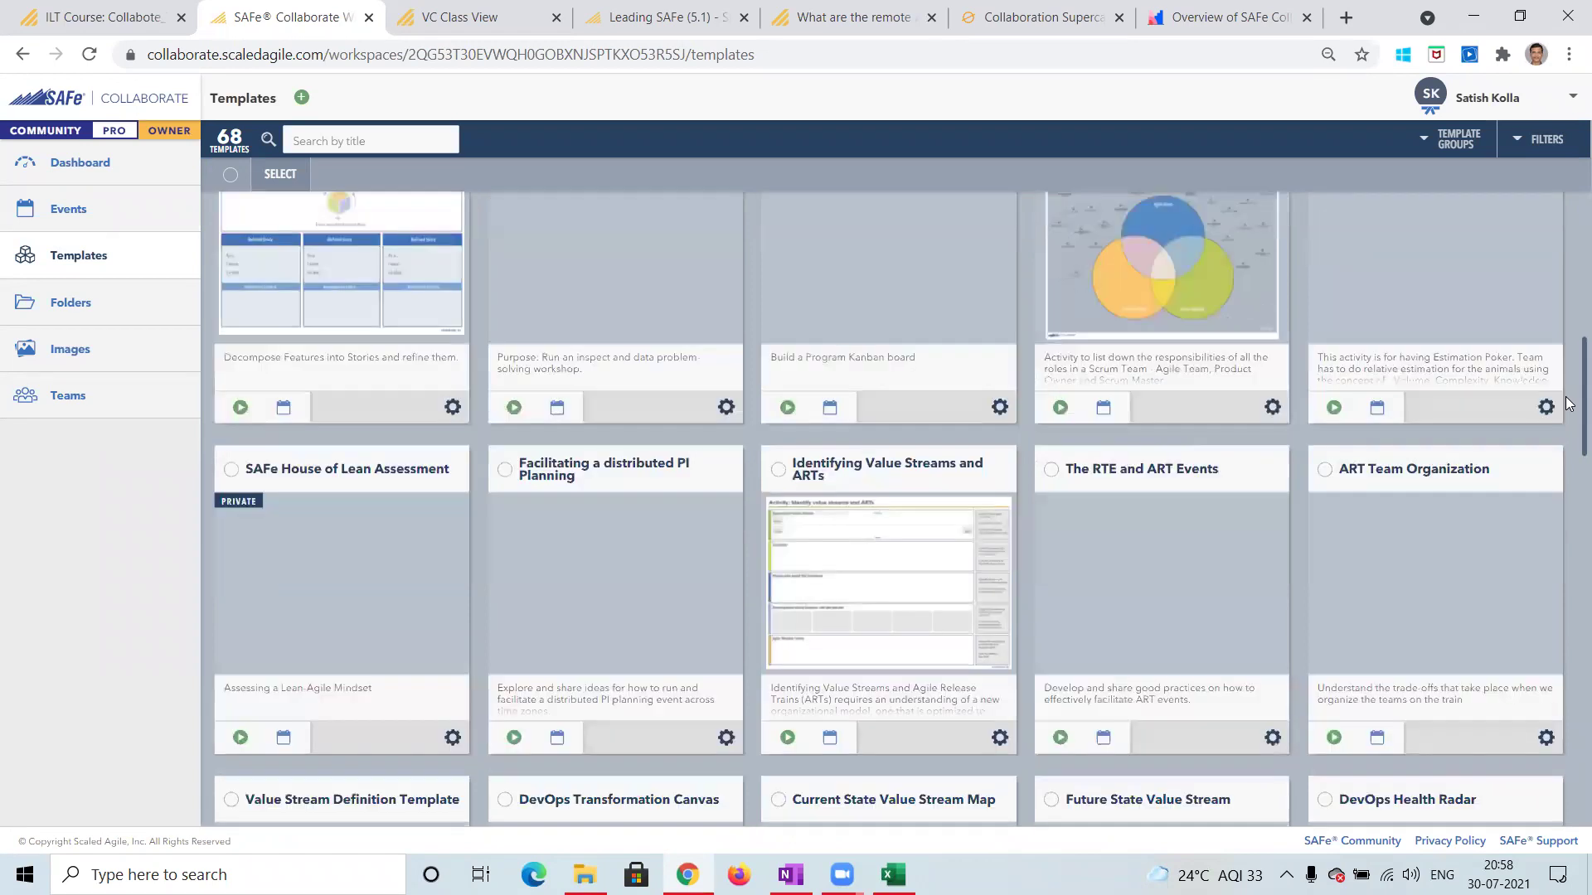